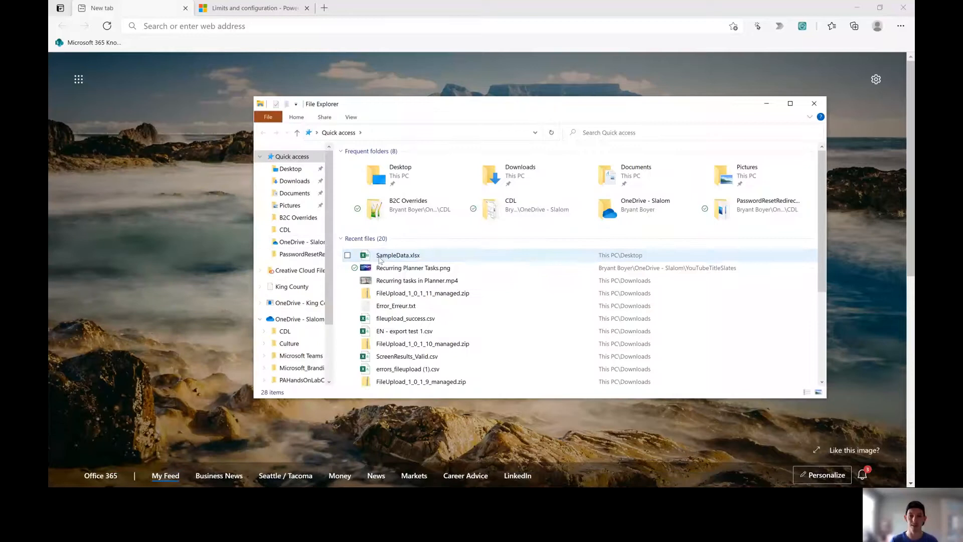
Step: Open SampleData.xlsx from the recent files, maximize its window, and go to the last row of the table
double_click(380, 257)
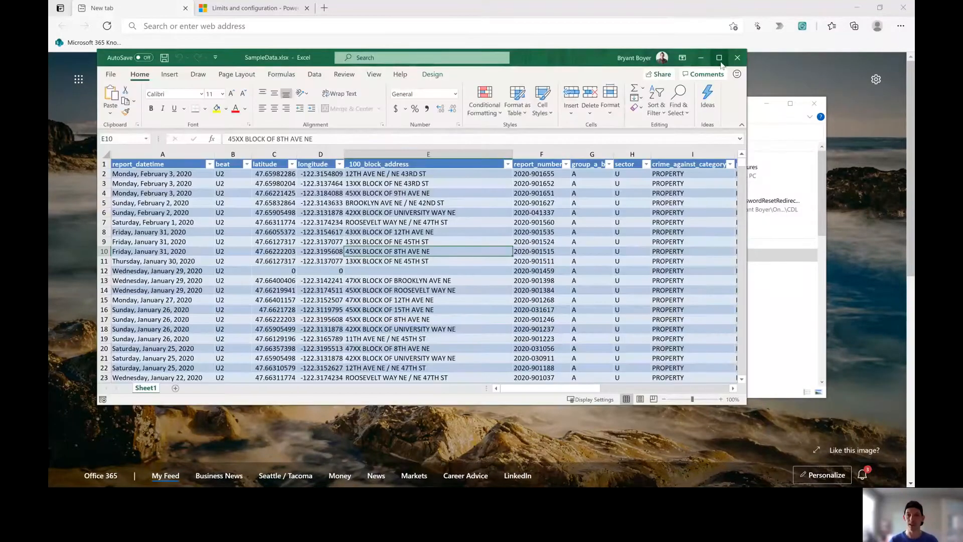
click(719, 57)
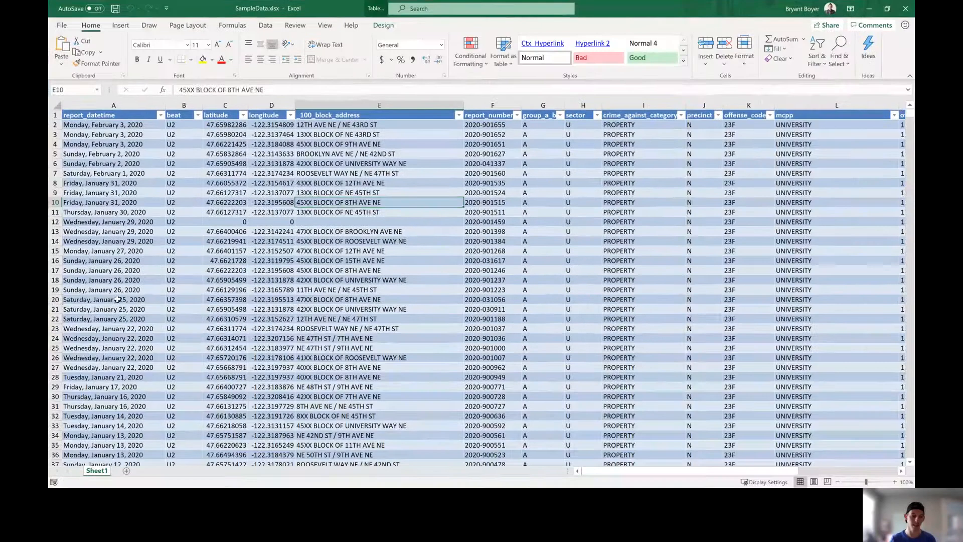
click(117, 300)
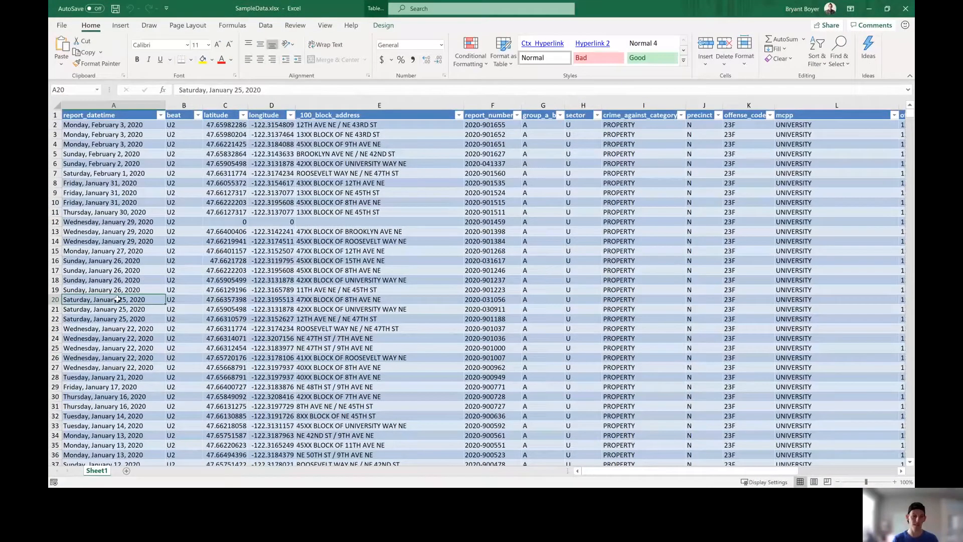
key(ctrl+Down)
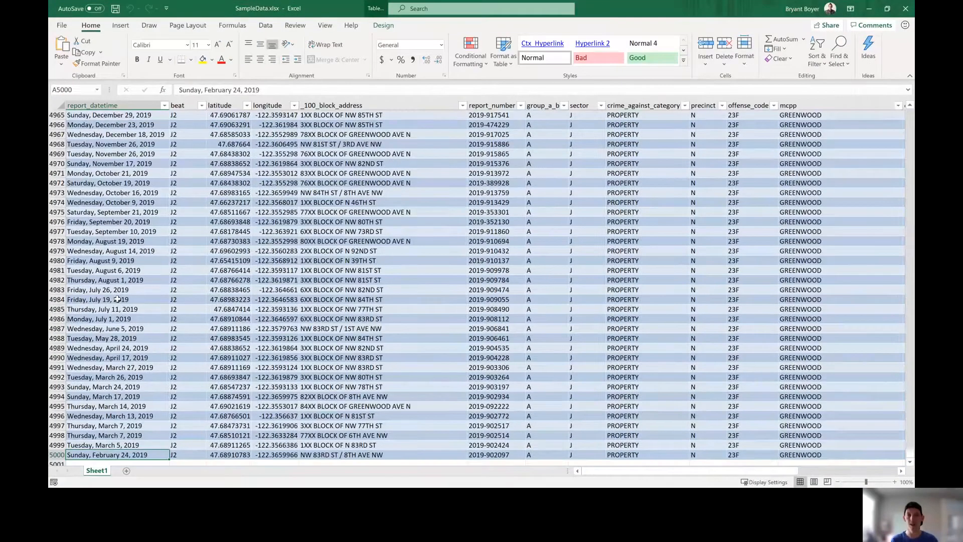
Step: Switch to the Edge window with the Power Automate Limits and configuration article and look through its limits sections
key(alt+Tab)
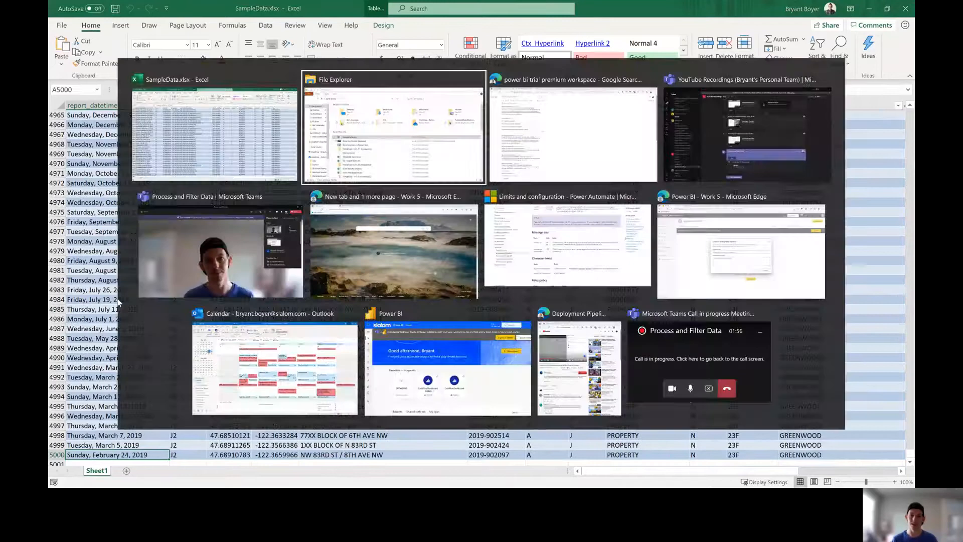
key(alt+Tab)
key(alt+Tab)
key(alt+Tab)
key(alt+Tab)
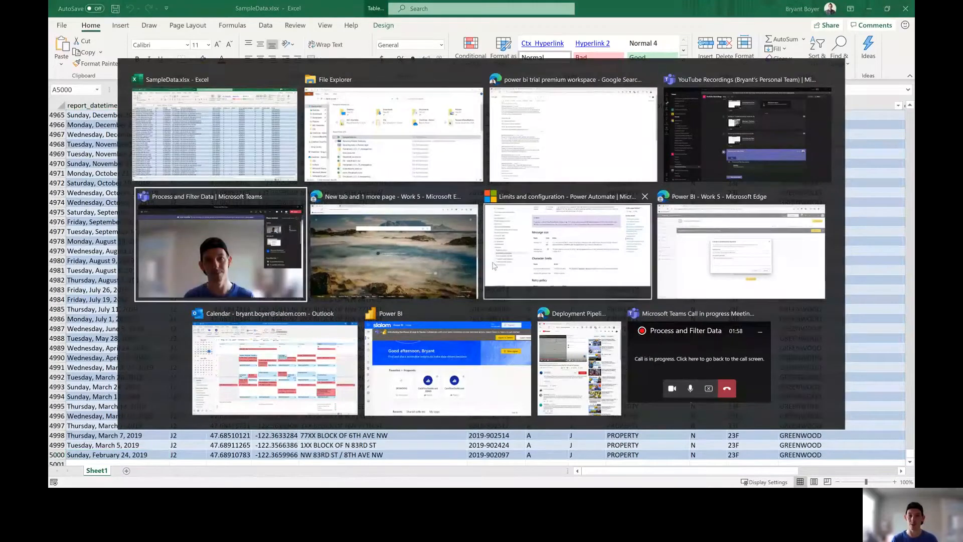
key(ctrl+Tab)
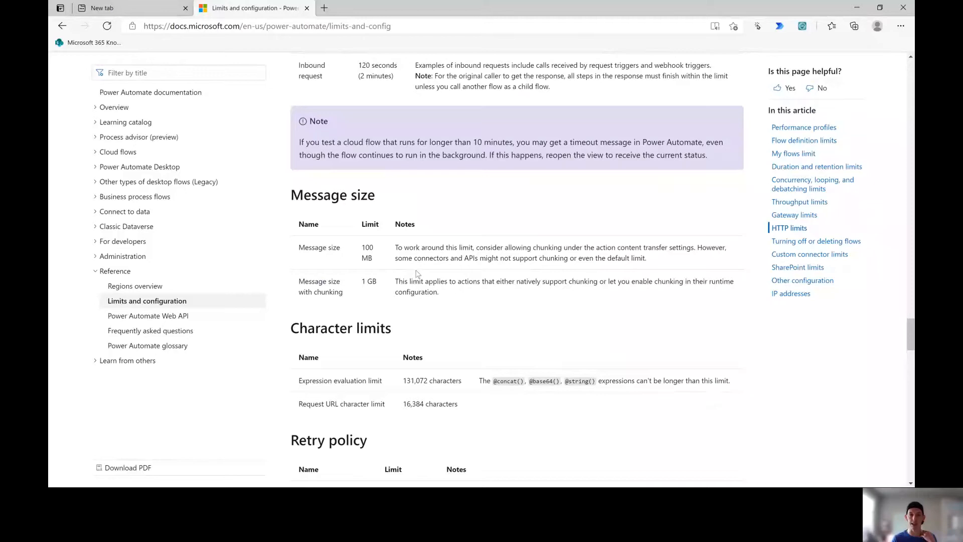
scroll(415, 273, up, 3)
scroll(416, 273, down, 20)
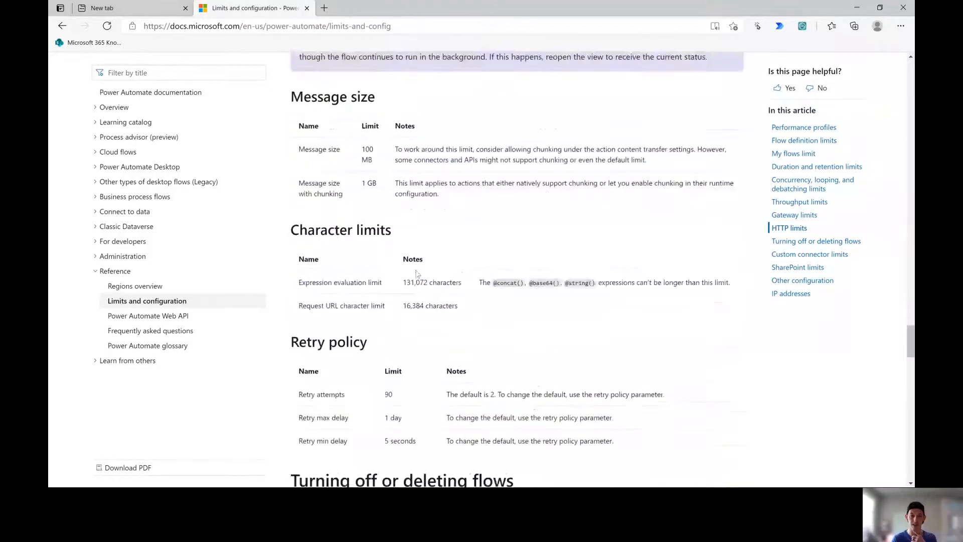
scroll(416, 273, down, 15)
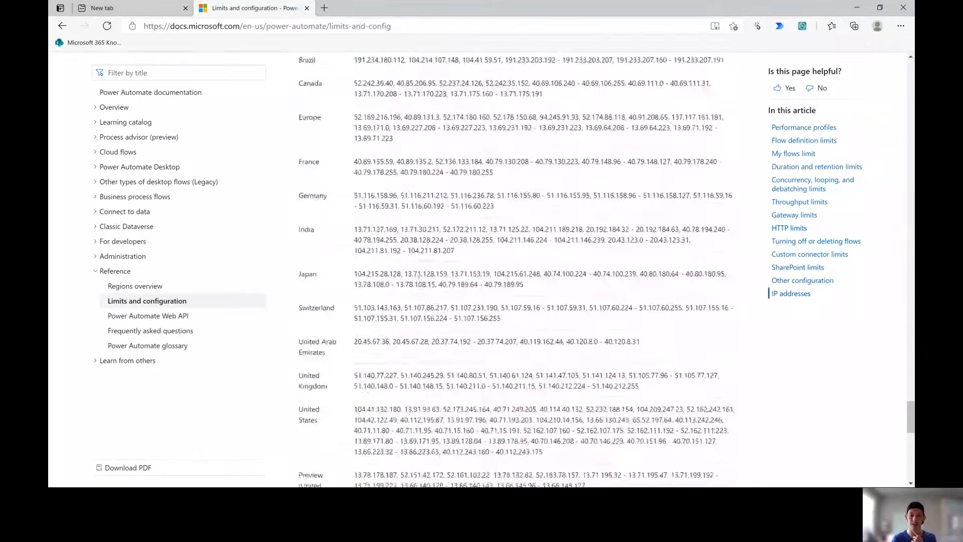
Step: Search the article for "5,000" and highlight the limit text for Apply to each array items
key(ctrl+f)
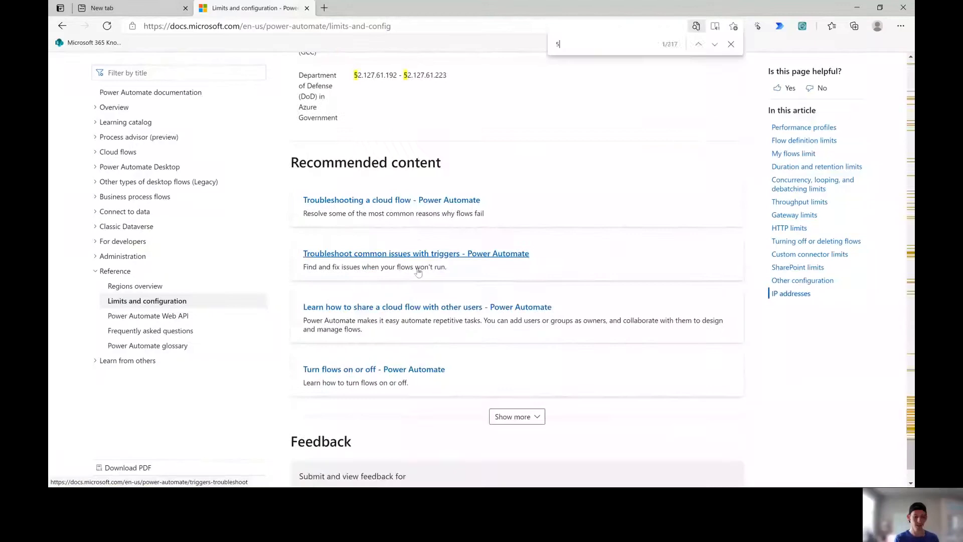
text(5000)
key(BackSpace)
key(BackSpace)
key(BackSpace)
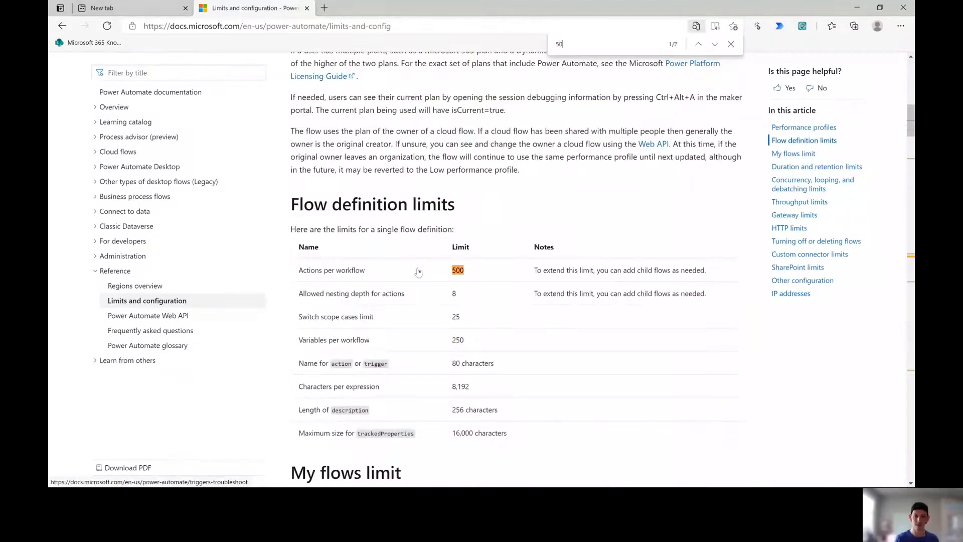
text(,)
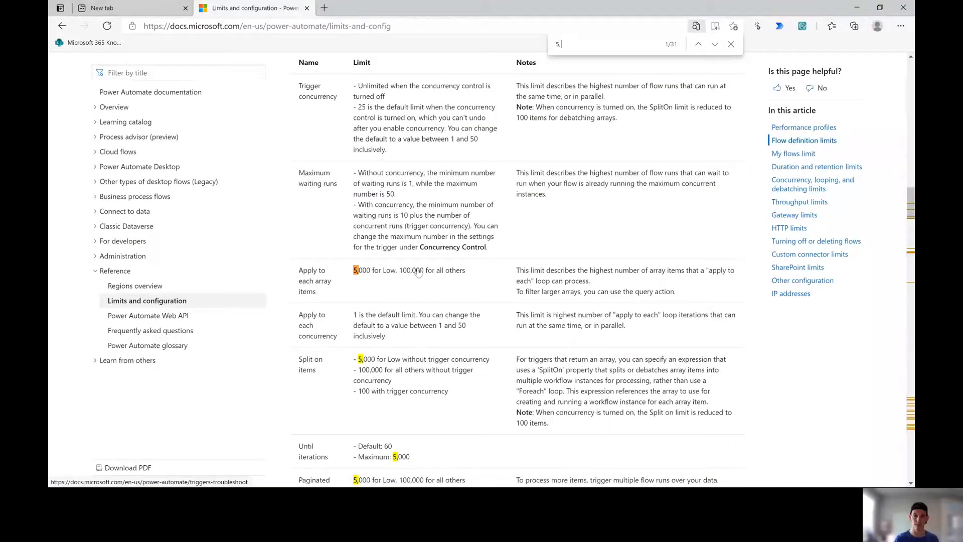
text(000)
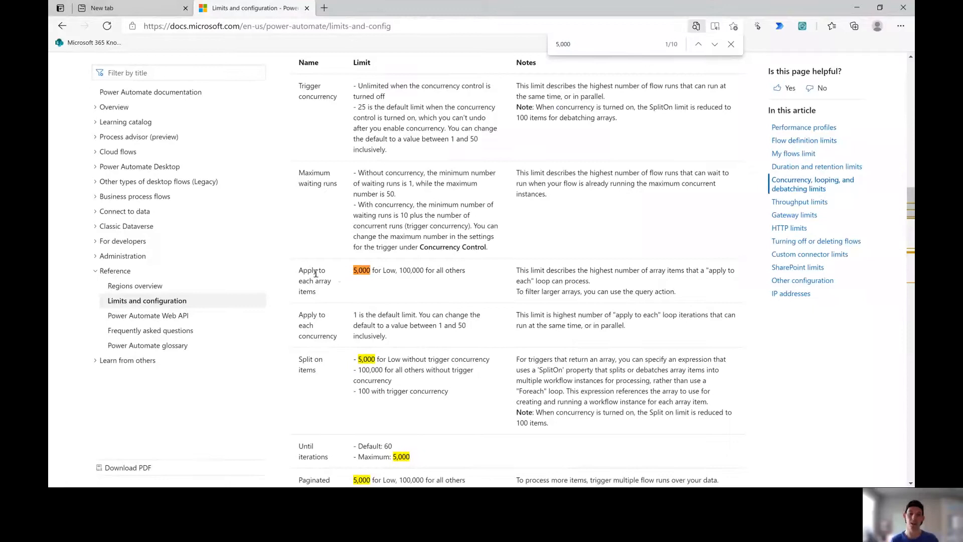
drag(354, 271, 466, 272)
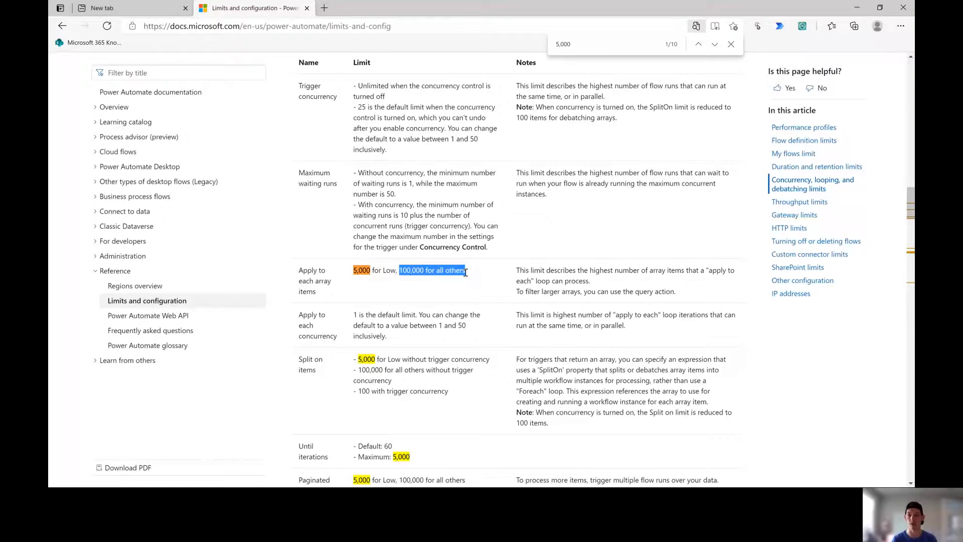
click(466, 272)
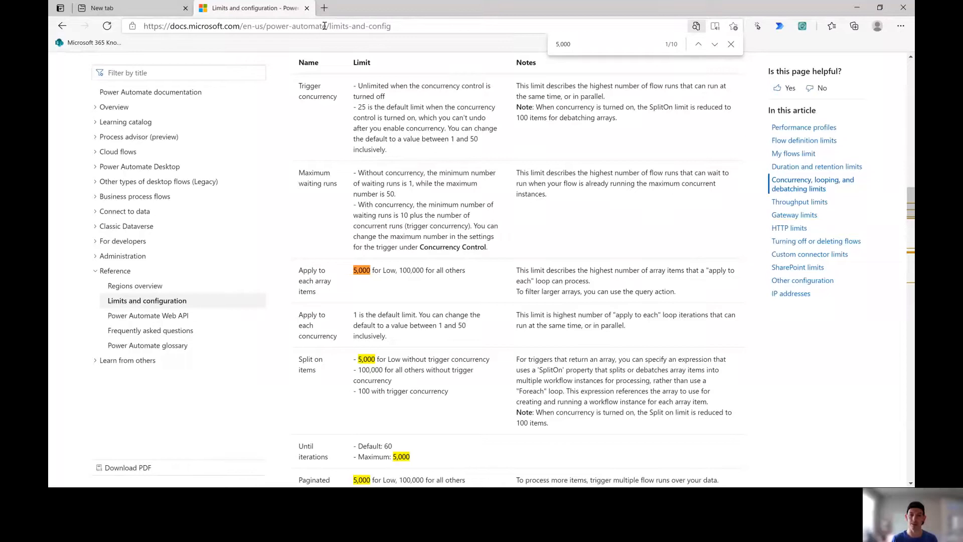
Step: Switch back to the SampleData workbook in Excel and highlight the table's last row to check its row number
key(alt+Tab)
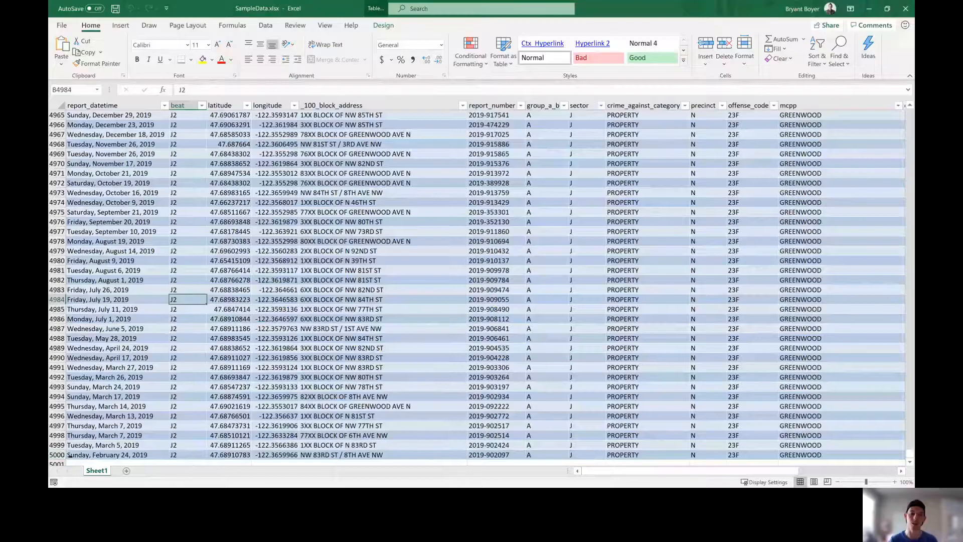
key(shift+space)
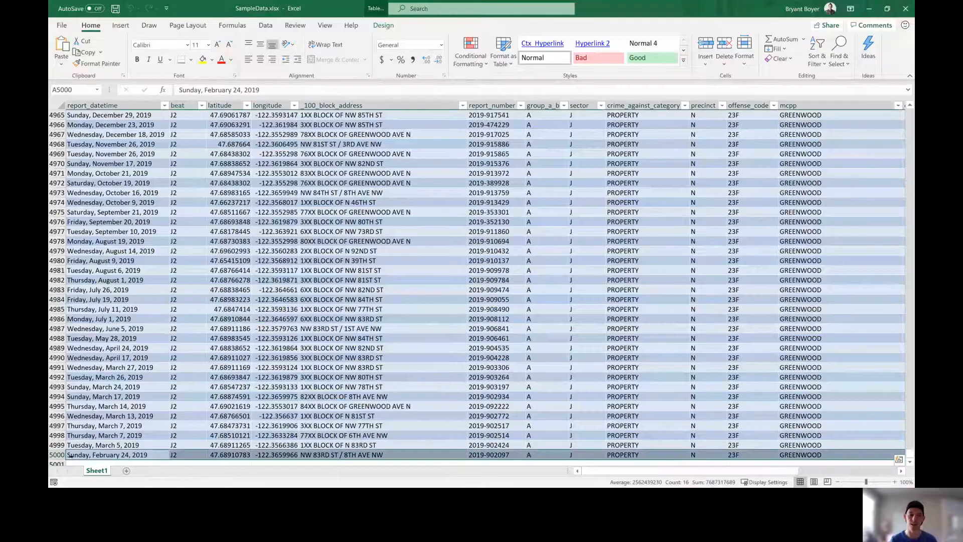
click(352, 315)
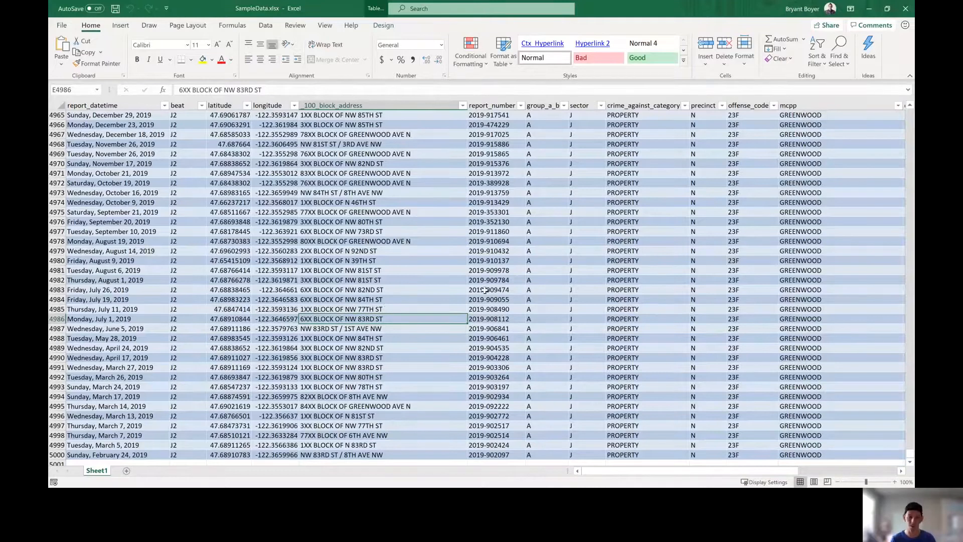
Step: Filter the table's beat column to show only B3
key(Left)
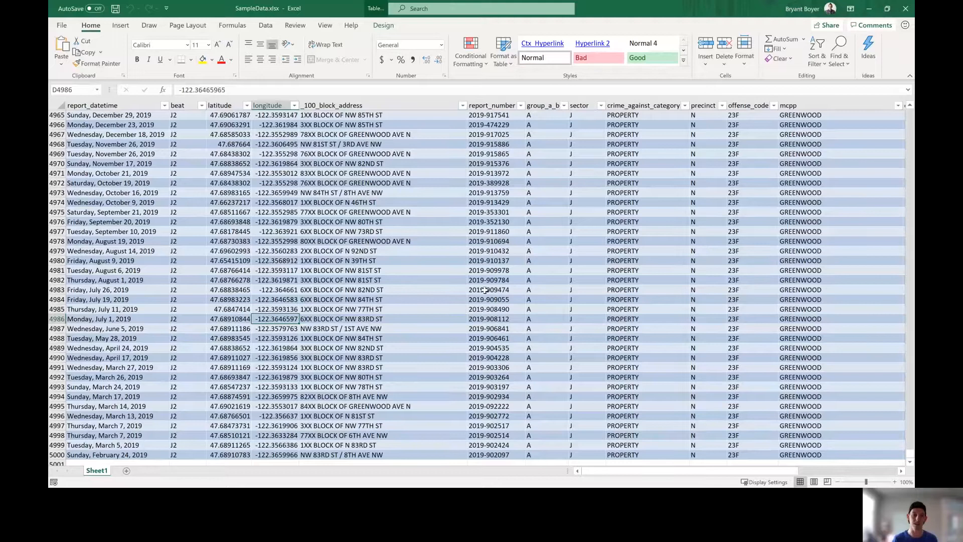
key(ctrl+Home)
key(Right)
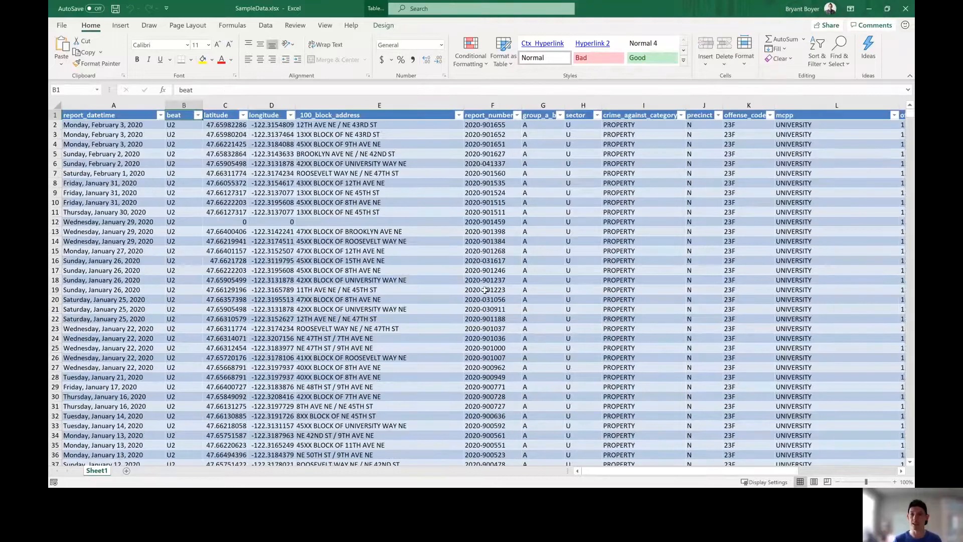
click(198, 114)
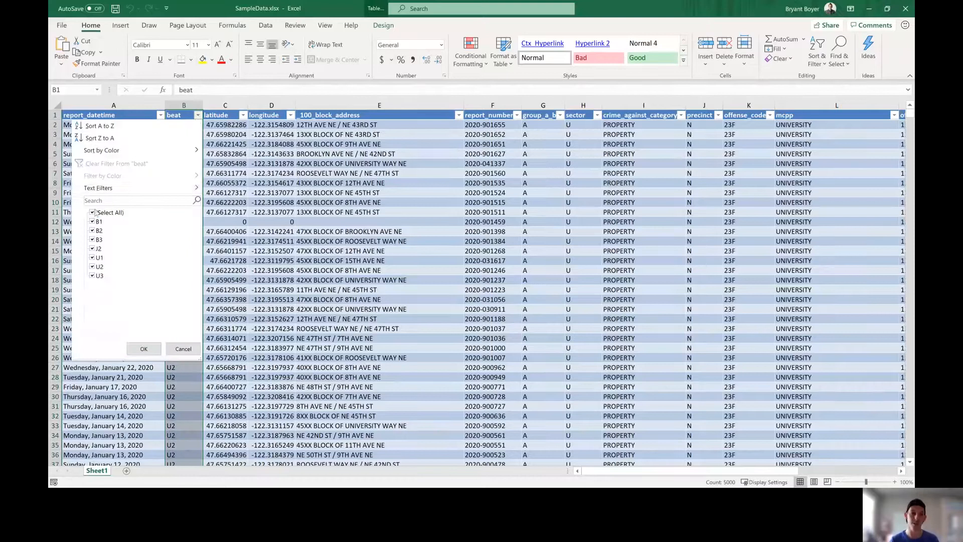
click(92, 212)
click(92, 266)
click(143, 349)
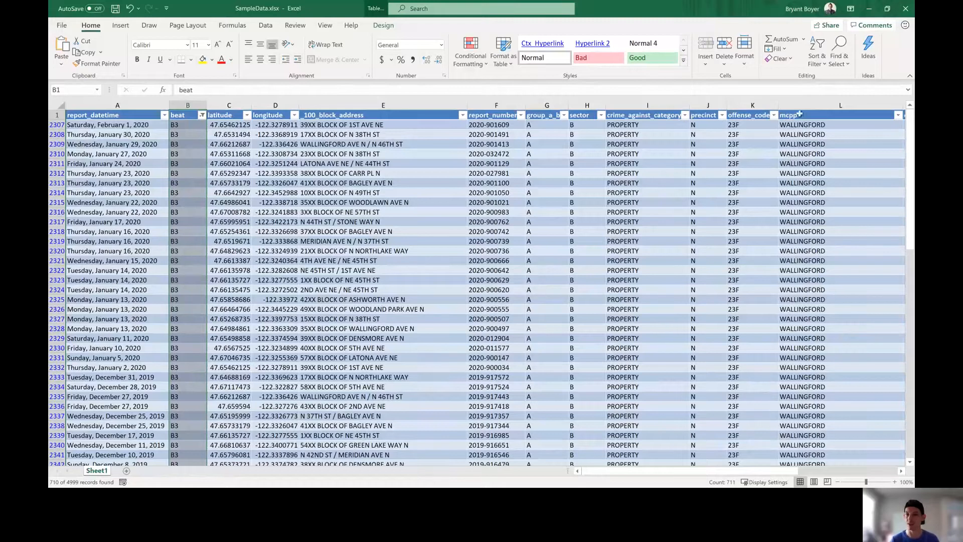
Step: Filter the mcpp column to show only PHINNEY RIDGE
click(898, 116)
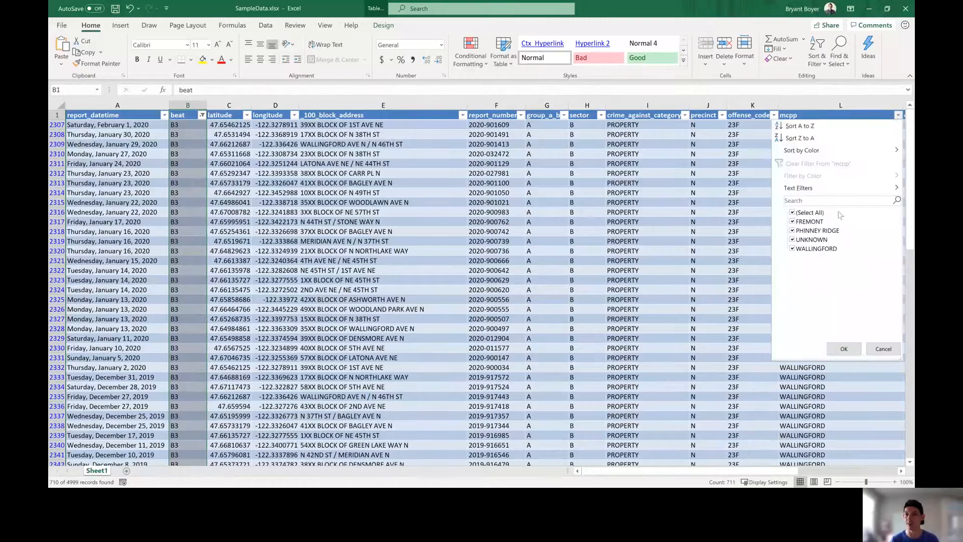
click(812, 212)
click(809, 231)
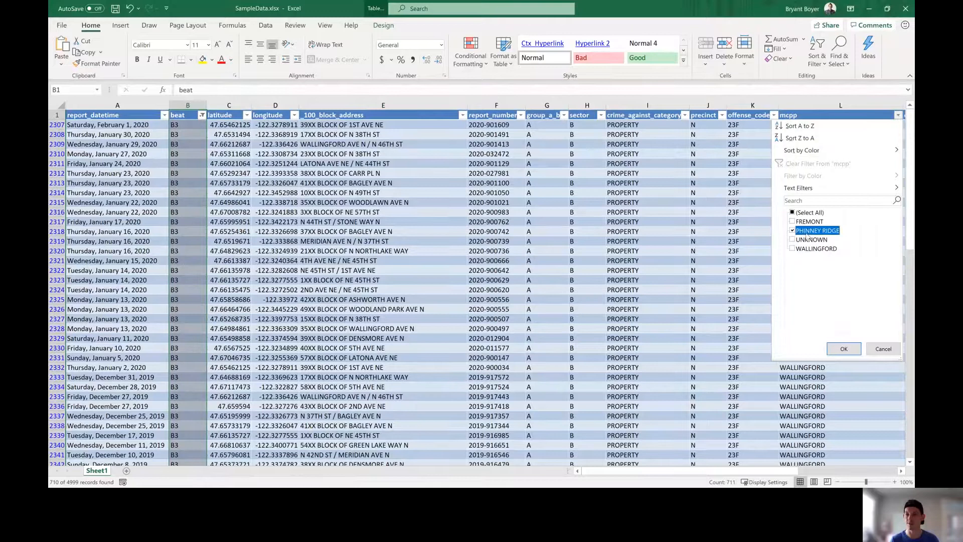
click(845, 348)
click(811, 183)
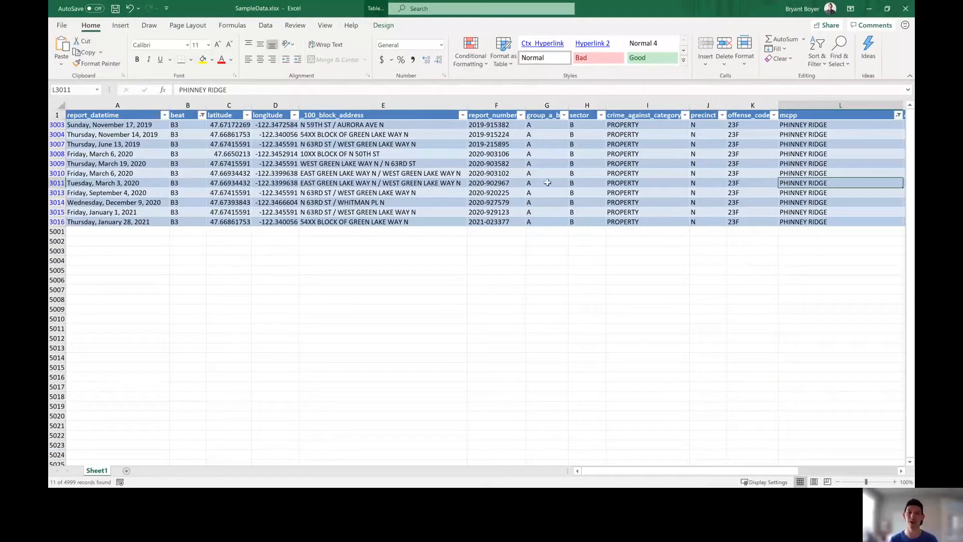
Step: Highlight the filtered report_number values and the report_datetime values to review the columns of interest
drag(492, 117, 497, 222)
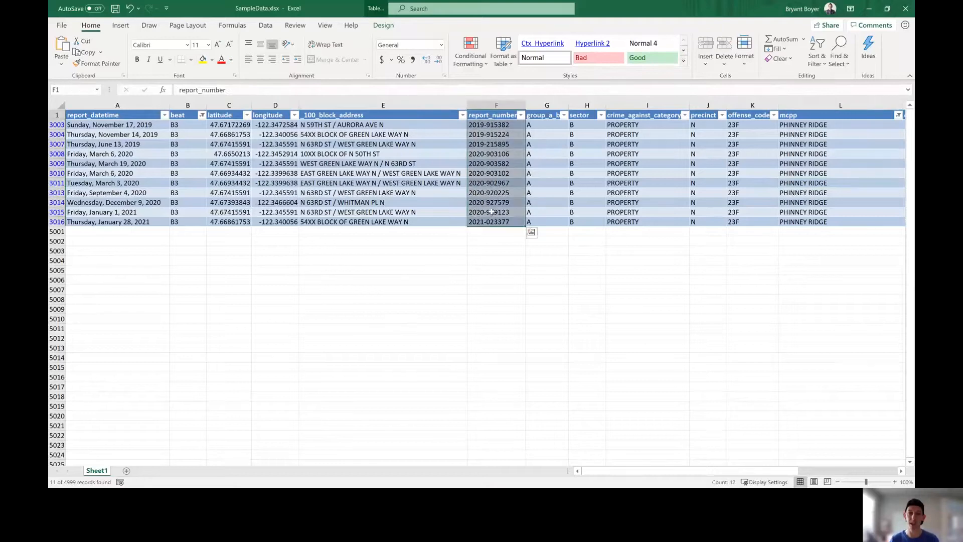
drag(143, 115, 135, 221)
click(492, 165)
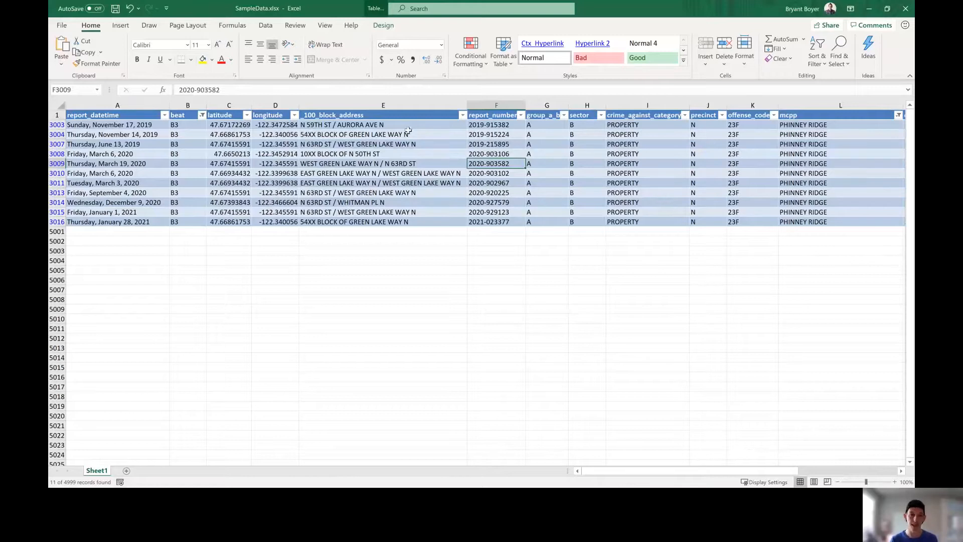
Step: Clear all filters from the table so every record is listed again
click(384, 26)
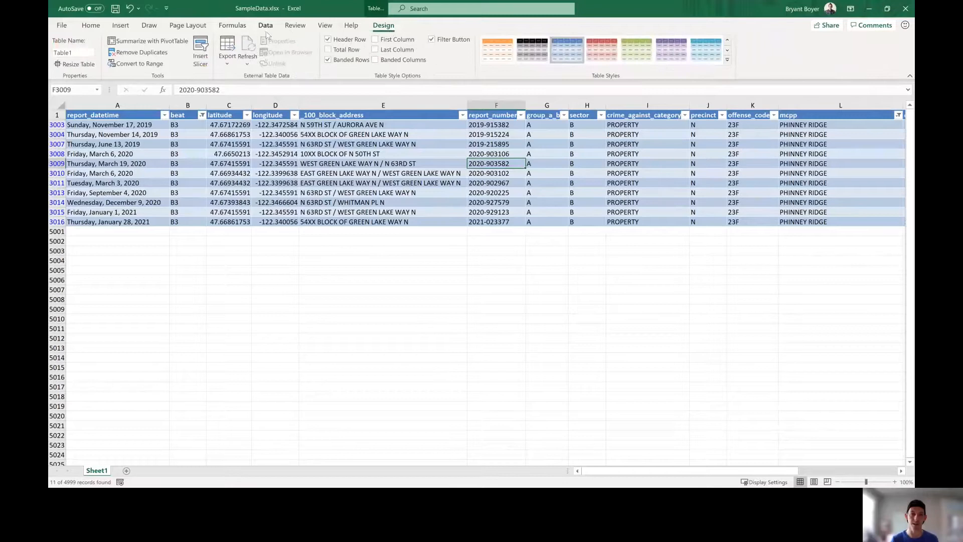
click(266, 26)
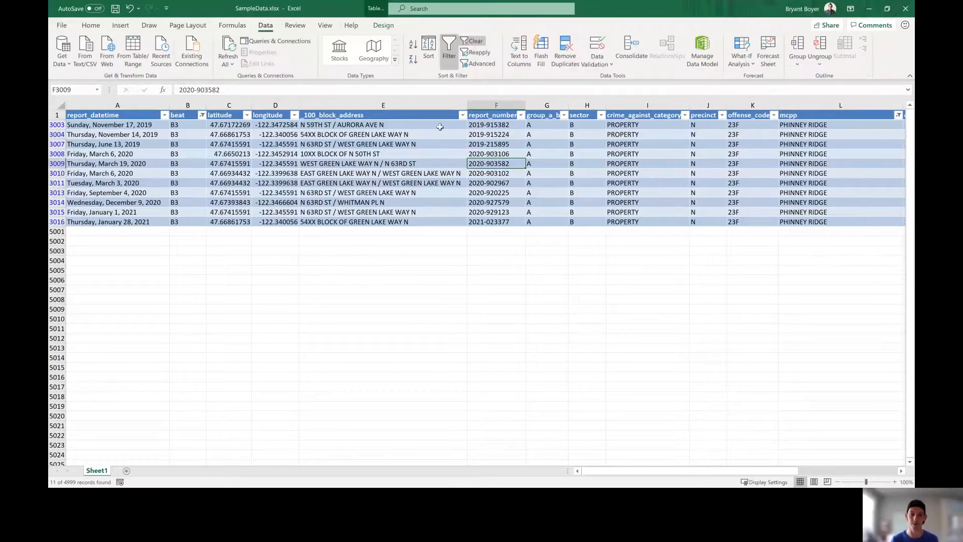
click(417, 201)
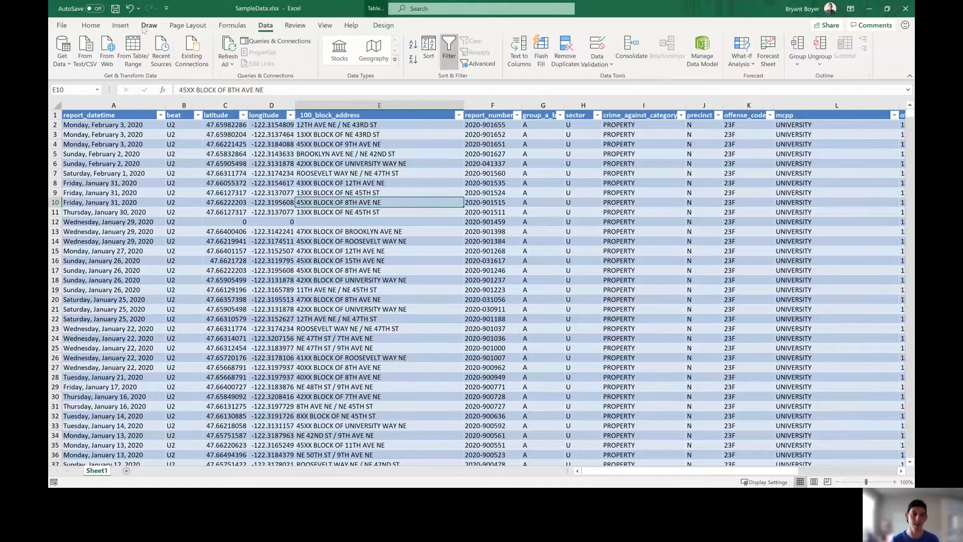
Step: Check the name of the data table in its design properties and minimize the workbook to return to the limits article
click(120, 25)
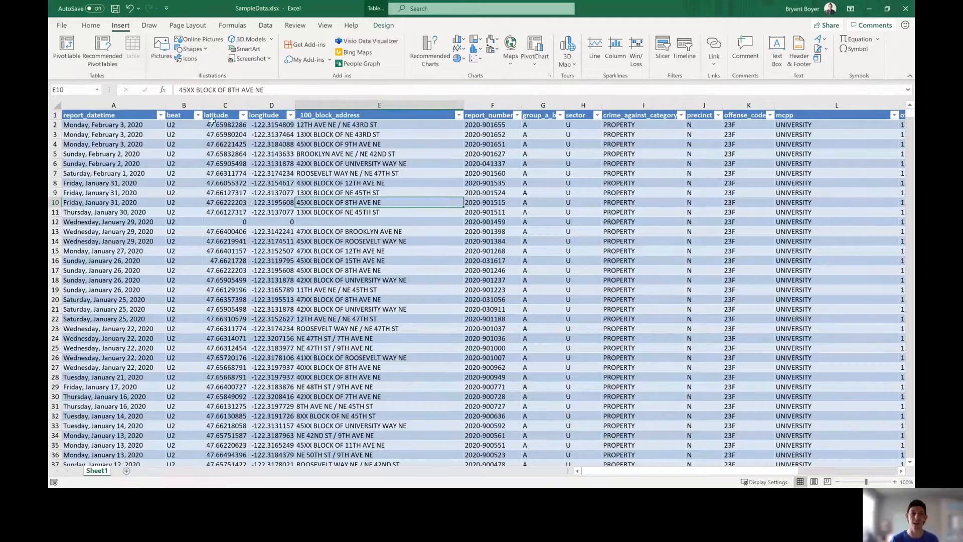
click(163, 144)
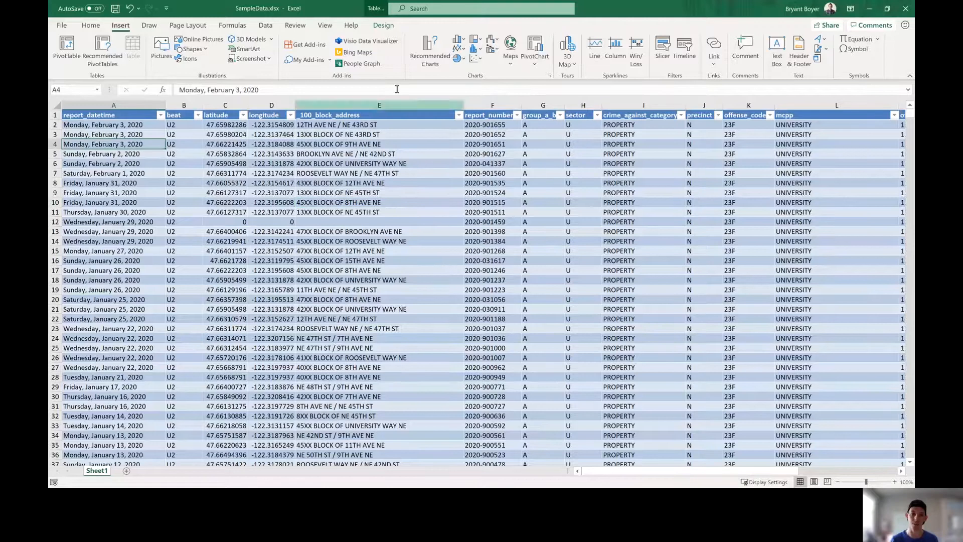
click(384, 25)
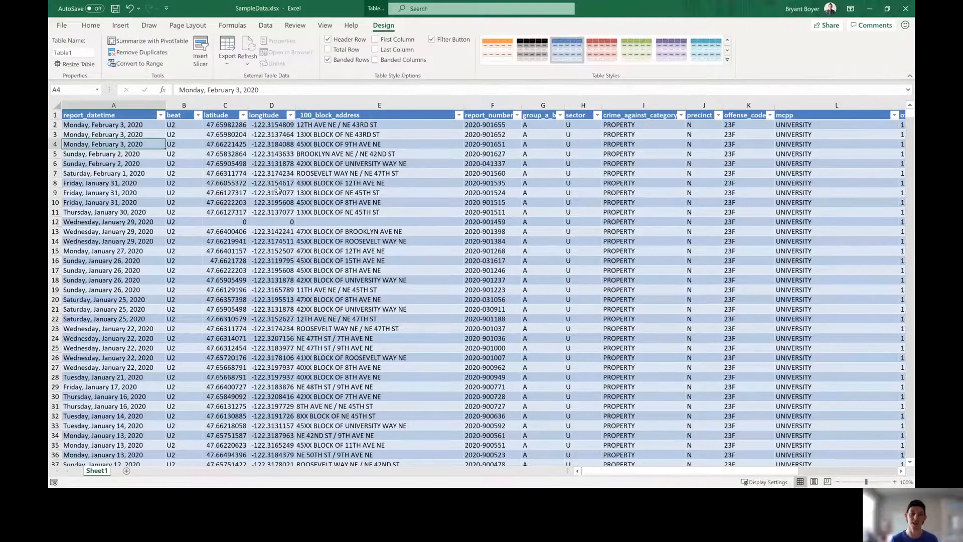
click(88, 51)
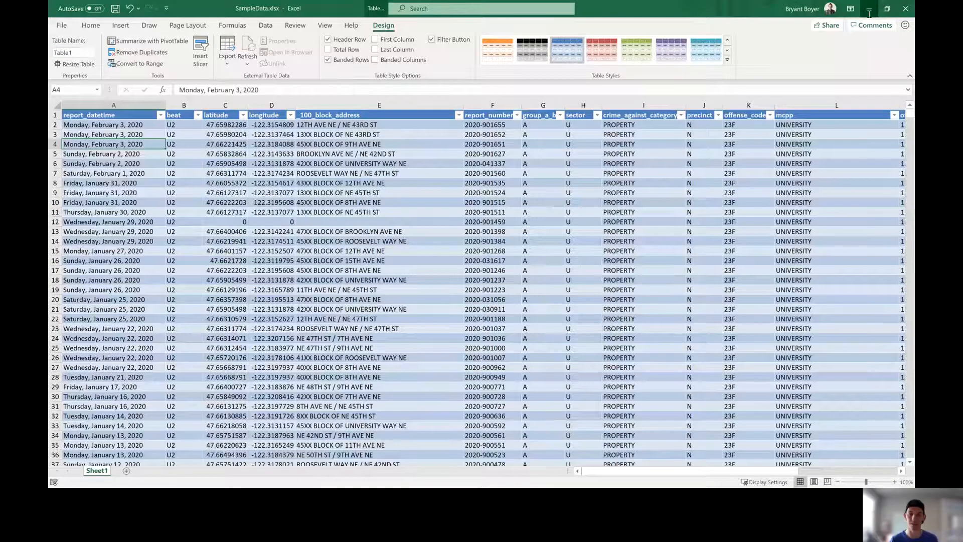
click(869, 11)
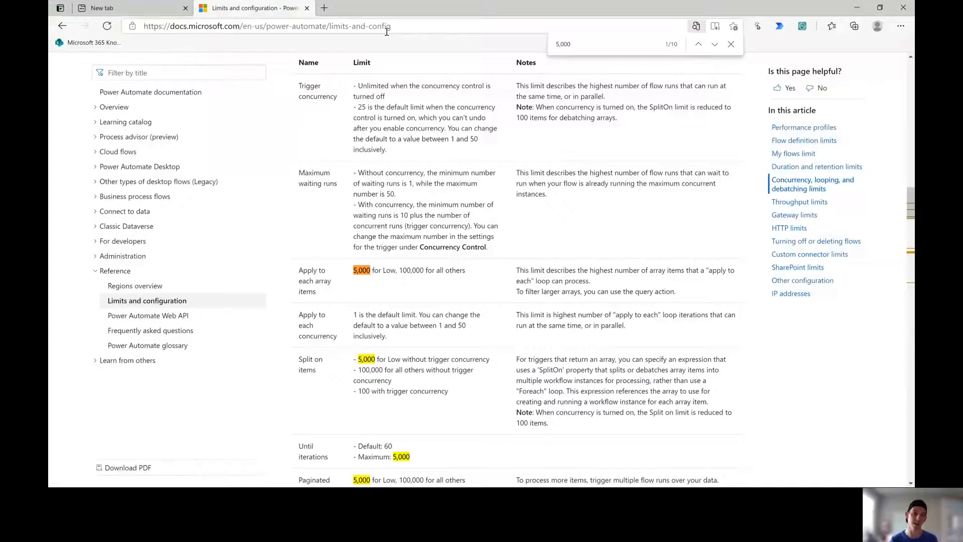
Step: Open the OneDrive file list through portal.office.com/onedrive in the blank browser tab and locate SampleData.xlsx
click(152, 8)
click(225, 26)
text(porta)
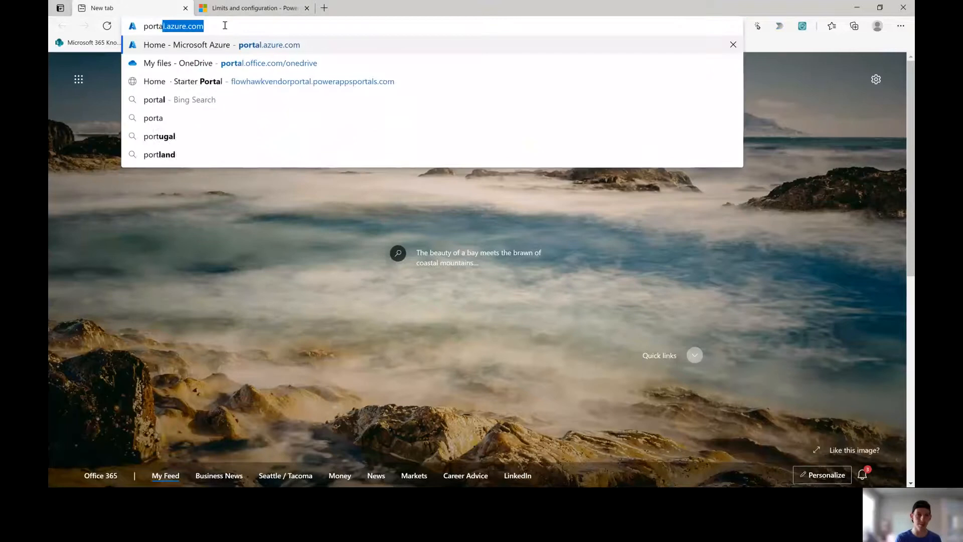
text(l.)
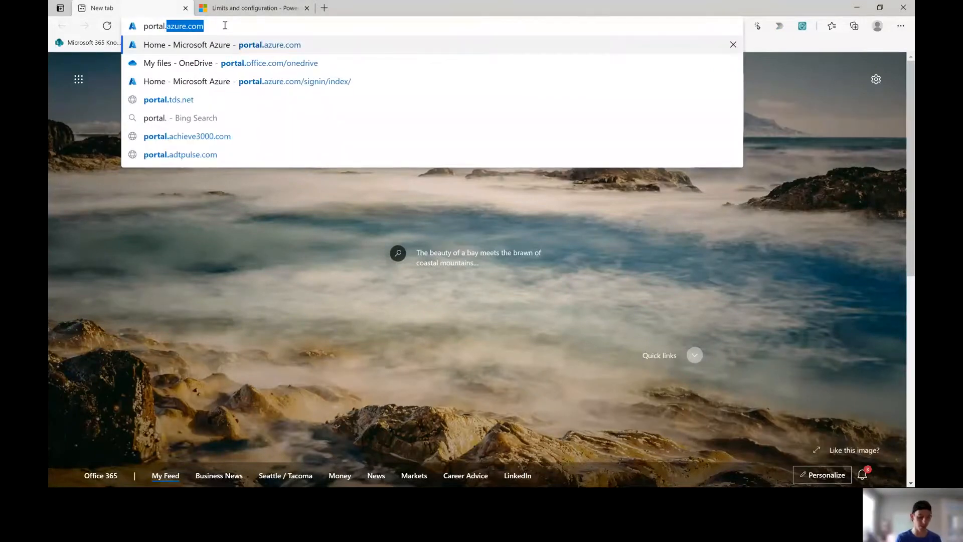
text(off)
key(Return)
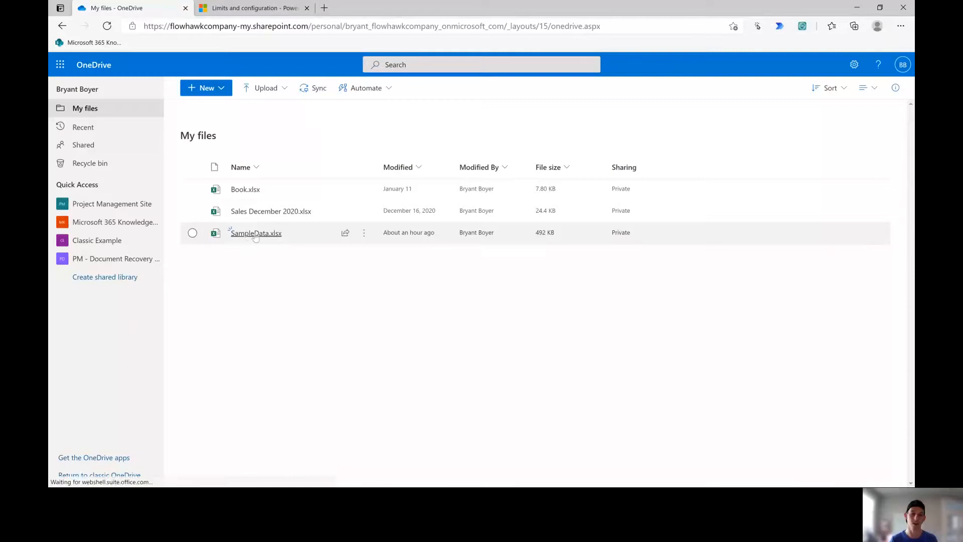
mouse_move(255, 238)
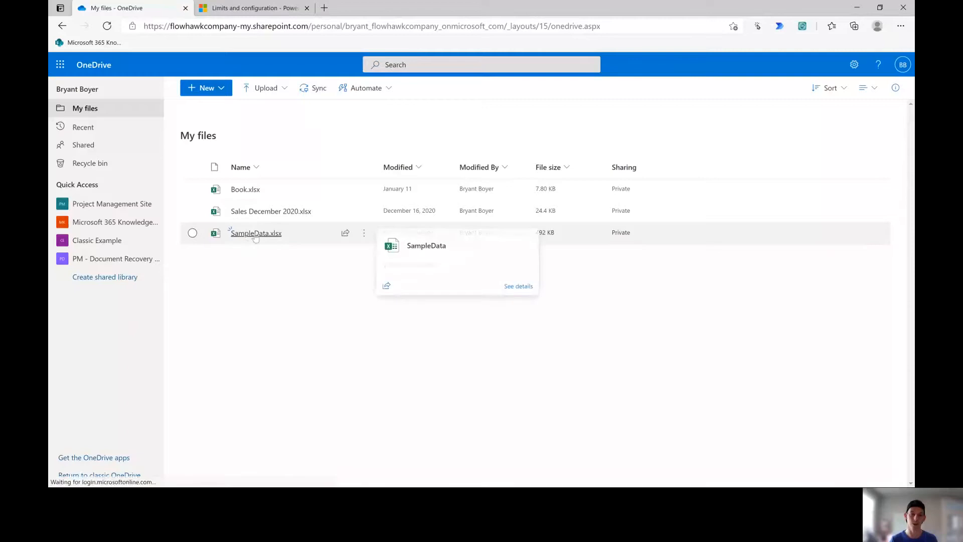
Step: Load flow.microsoft.com in place of the limits article and open the list of own flows
click(263, 10)
click(271, 27)
text(flow.microsoft.com)
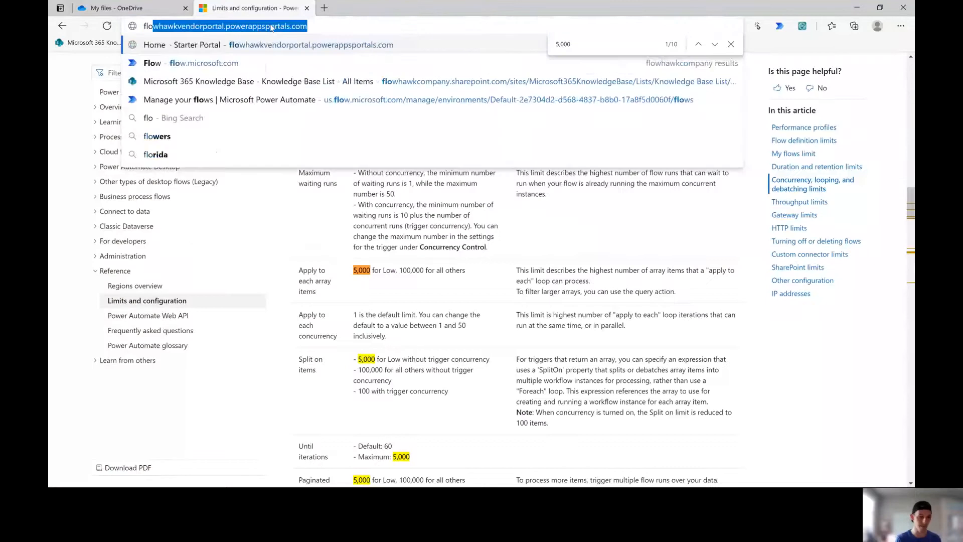
key(Return)
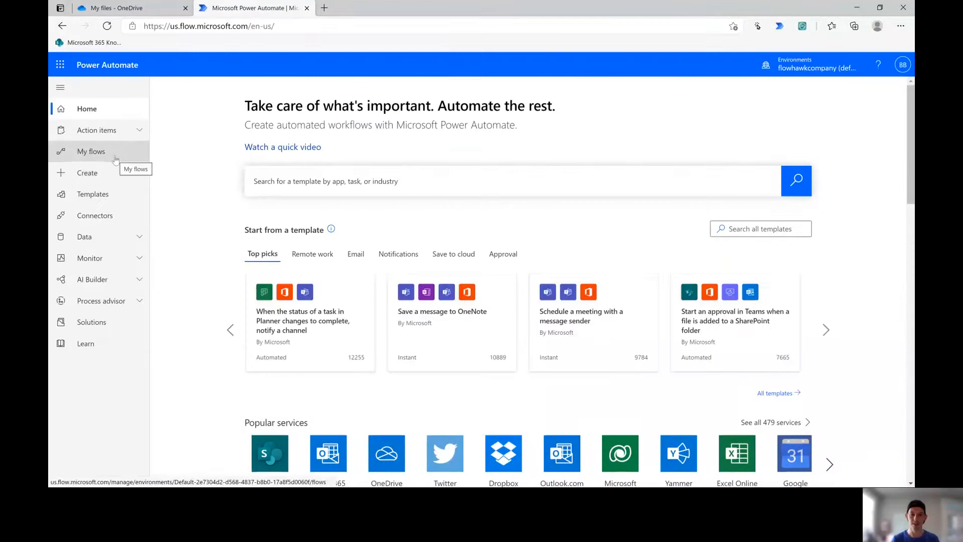
click(115, 160)
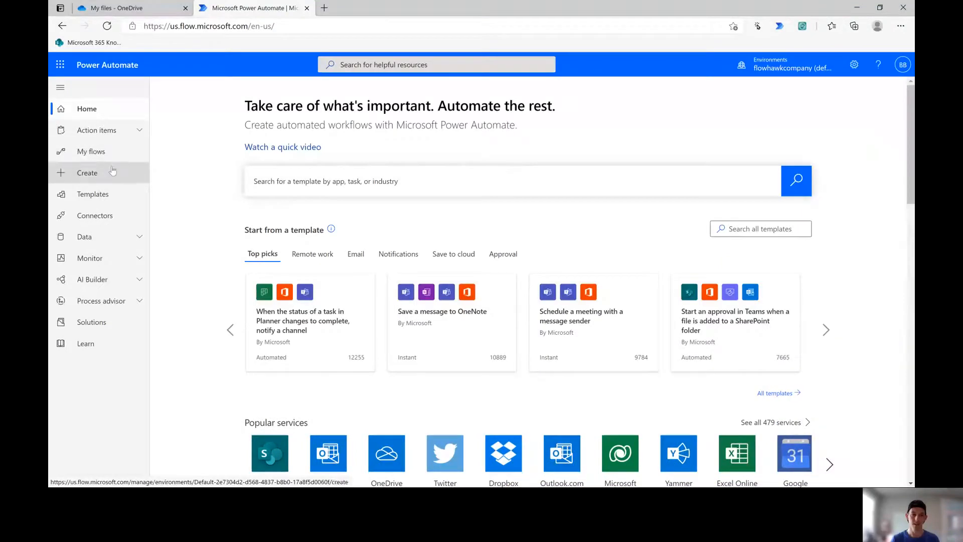
Step: Create an instant cloud flow named Data Filtering that is triggered manually
click(195, 88)
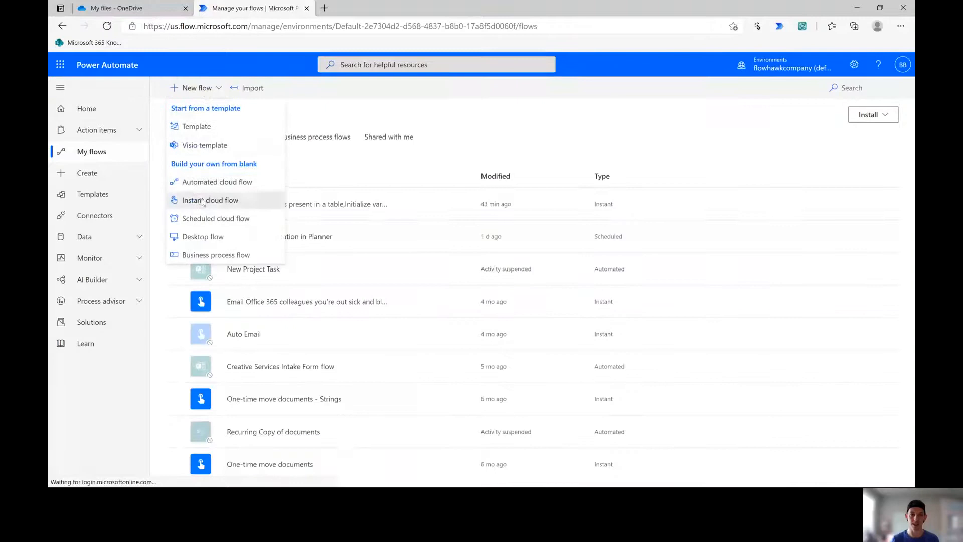
click(204, 200)
click(557, 230)
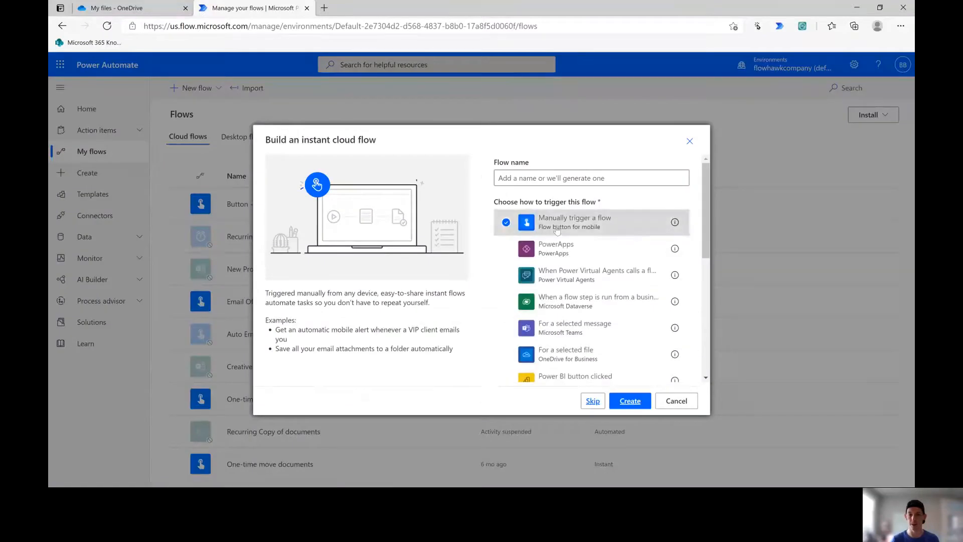
click(596, 179)
text(D)
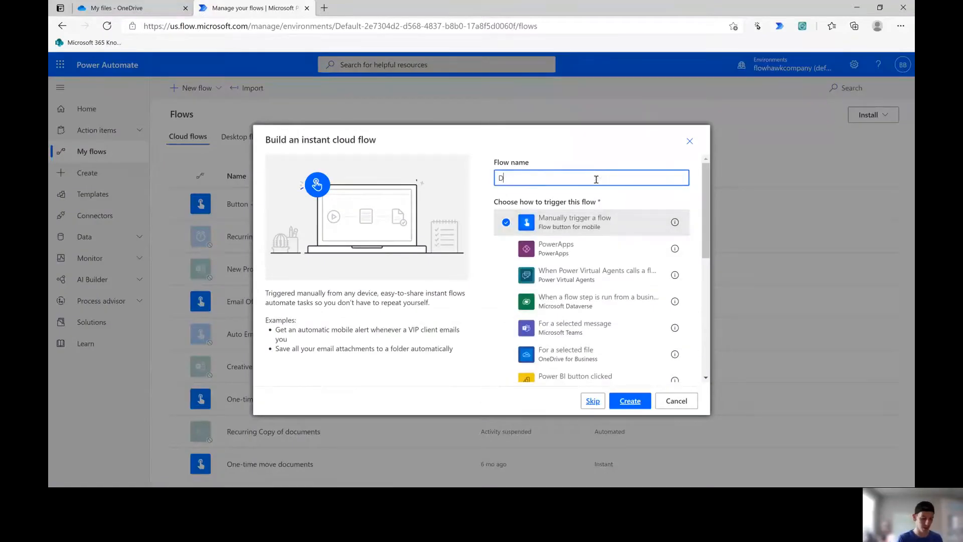
text(ata Filteri)
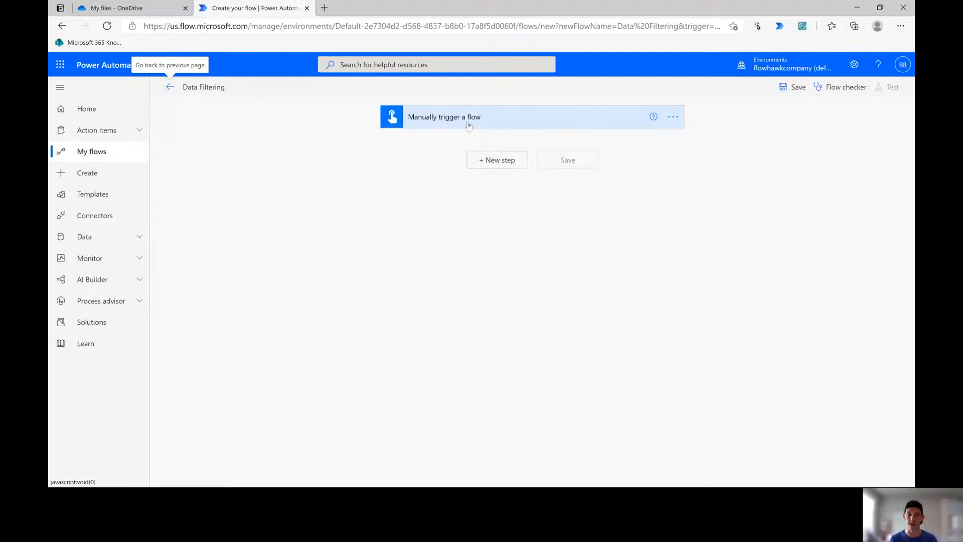
Step: Add the Excel Online (Business) action "List rows present in a table" below the manual trigger
click(501, 161)
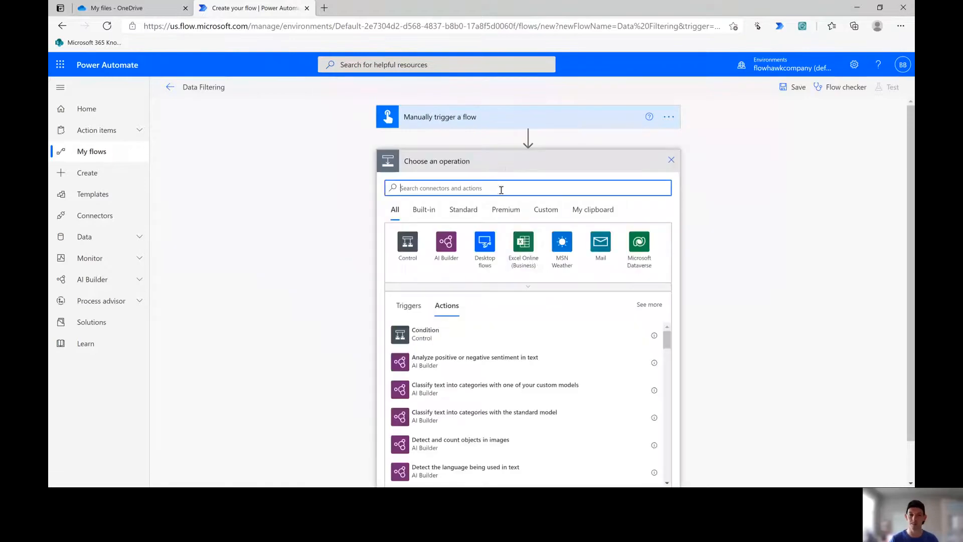
click(524, 242)
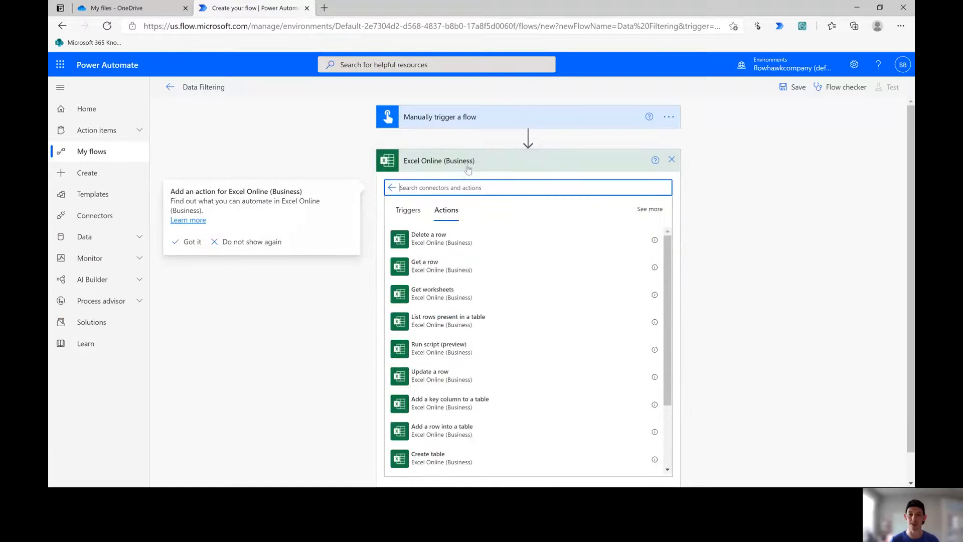
scroll(483, 345, down, 1)
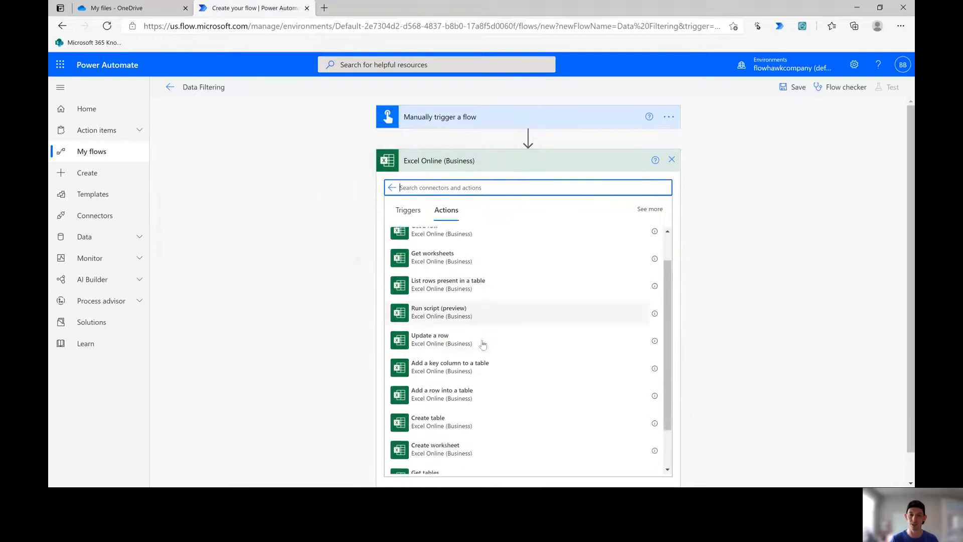
scroll(494, 291, down, 3)
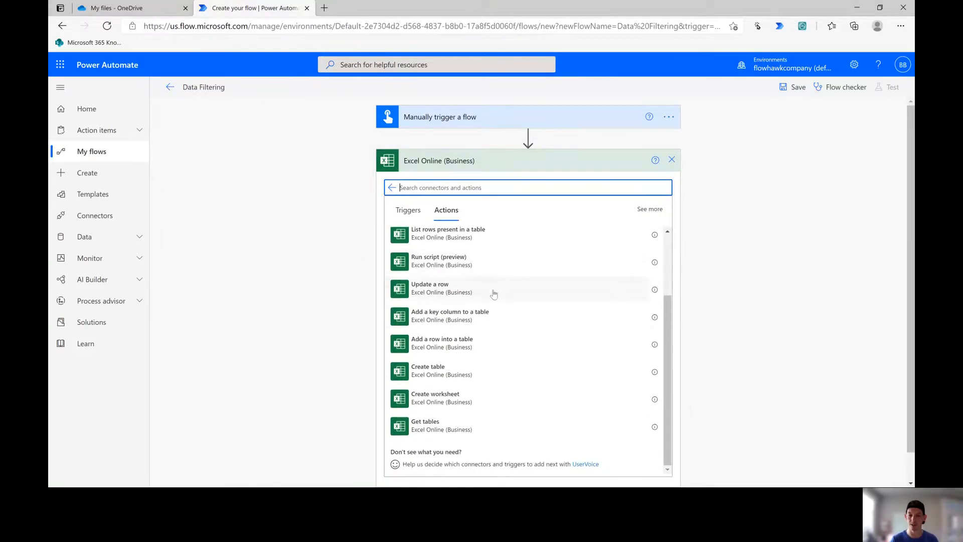
scroll(492, 294, up, 4)
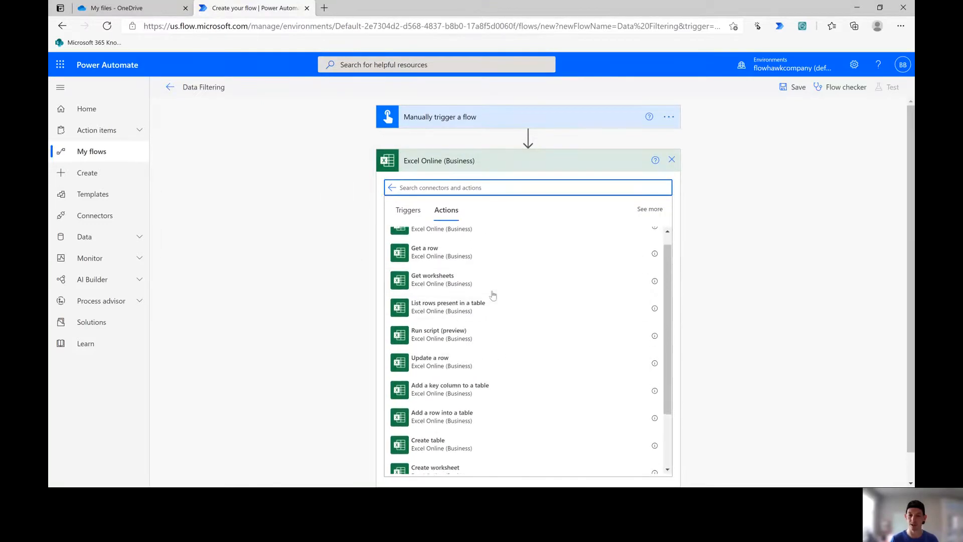
click(463, 313)
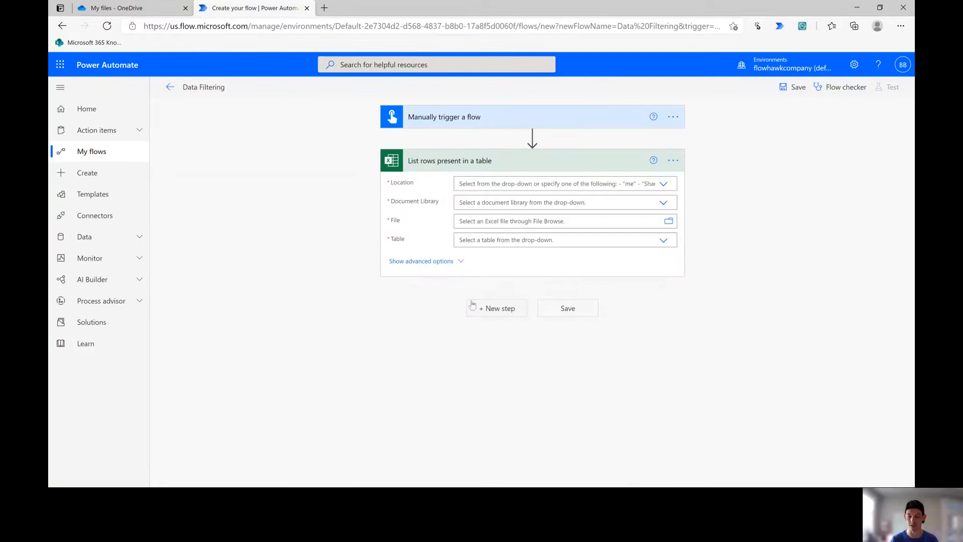
Step: Point the list rows action to Table1 in /SampleData.xlsx, with location OneDrive for Business and document library OneDrive
click(663, 188)
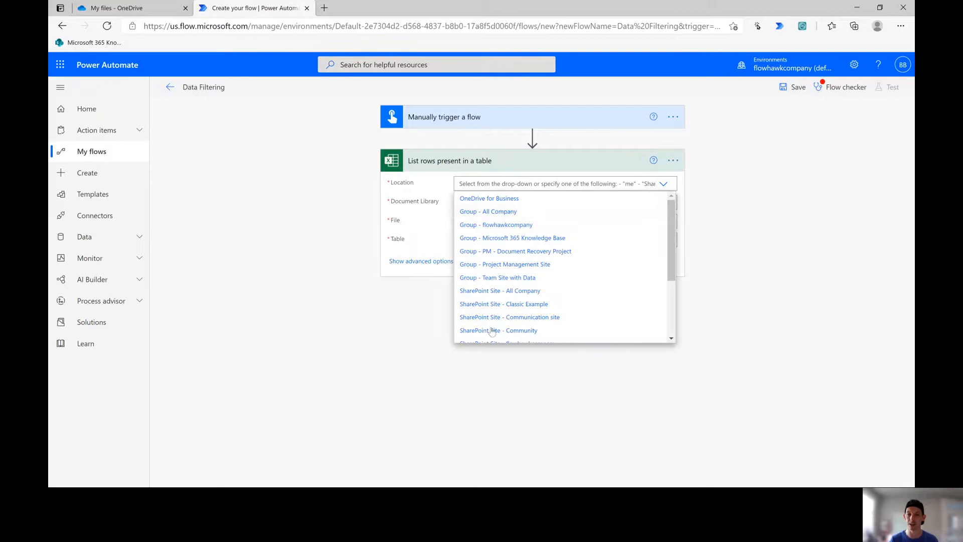
click(501, 198)
click(664, 202)
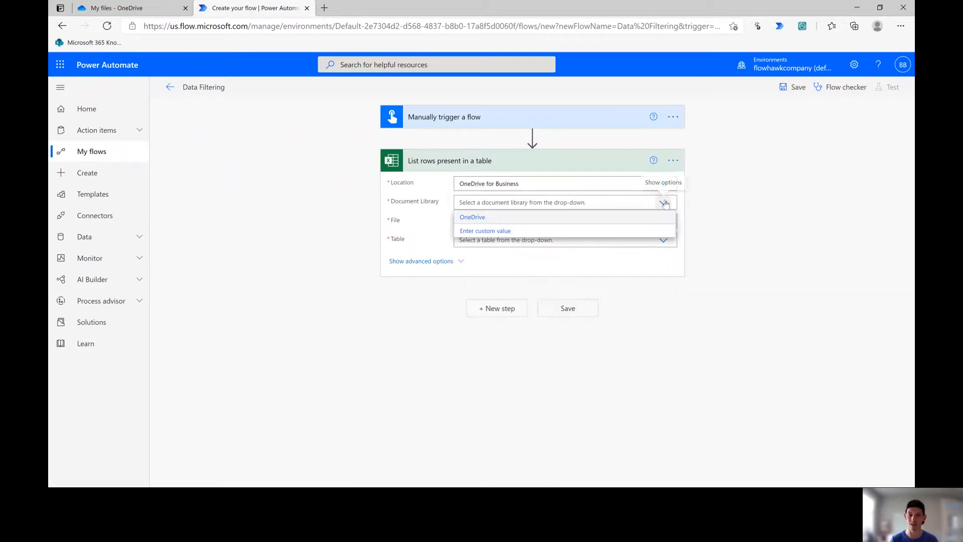
click(478, 218)
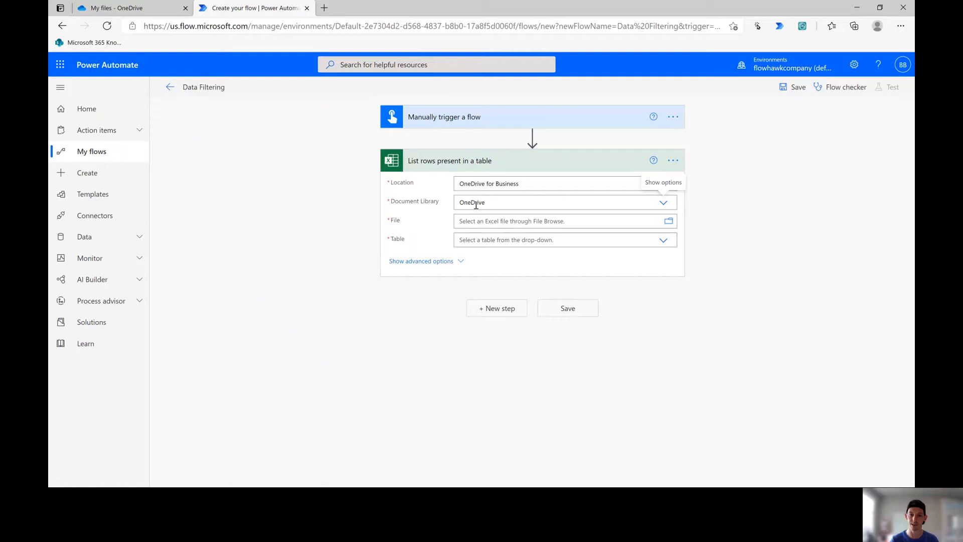
click(670, 223)
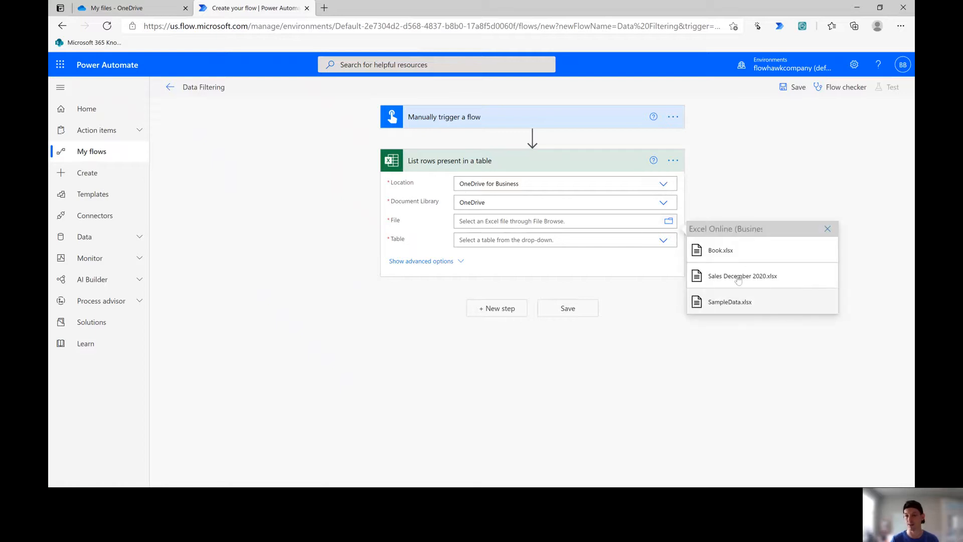
click(732, 306)
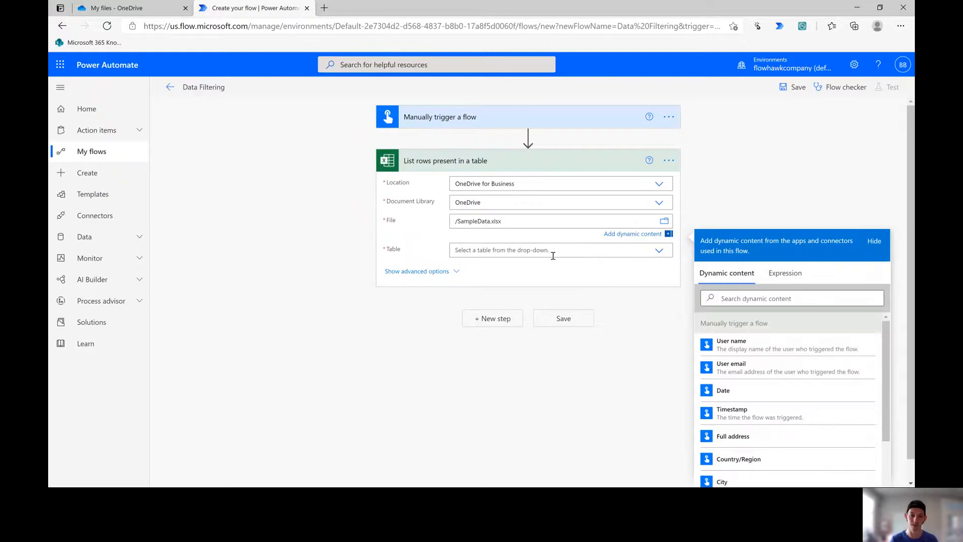
click(662, 255)
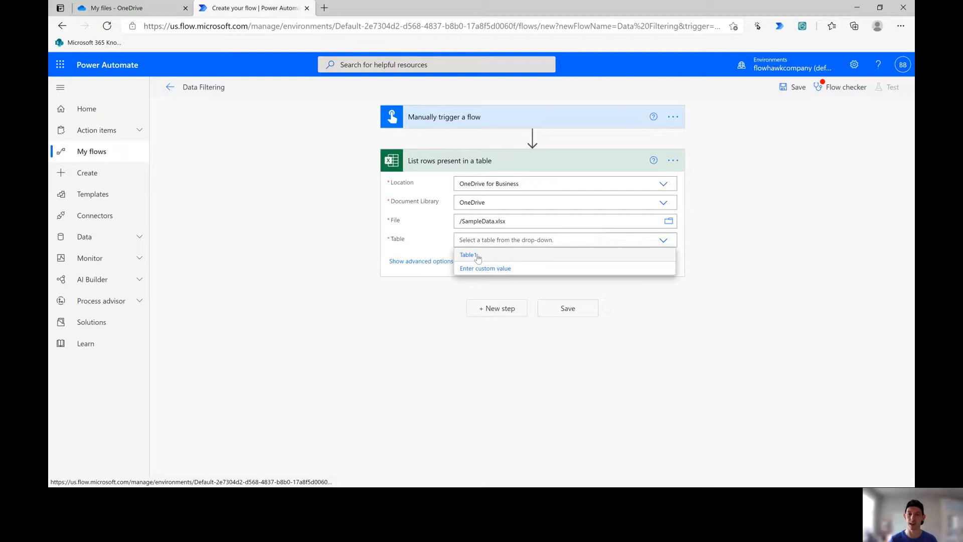
click(477, 256)
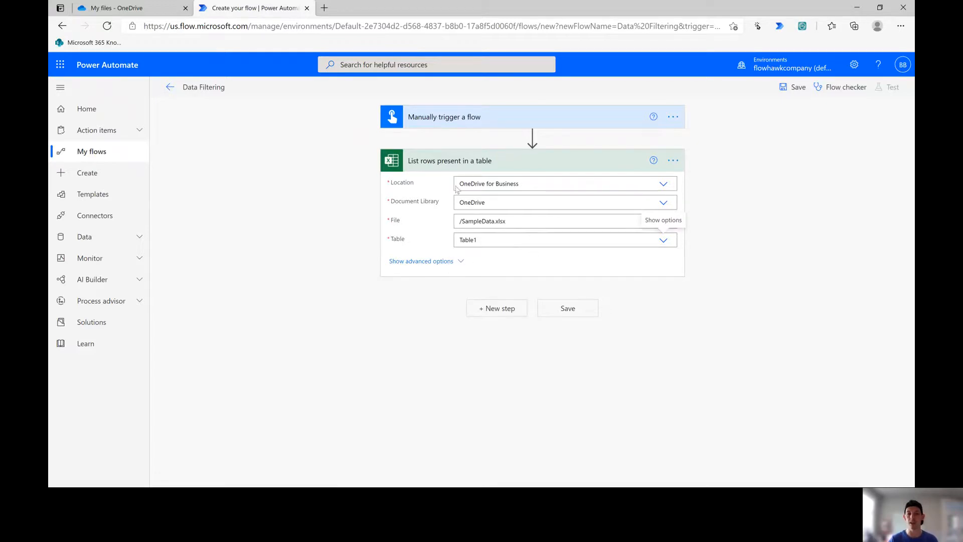
Step: Add a Compose action after the list rows action and rename it "DEBUG - Count Rows"
click(521, 308)
text(Compose)
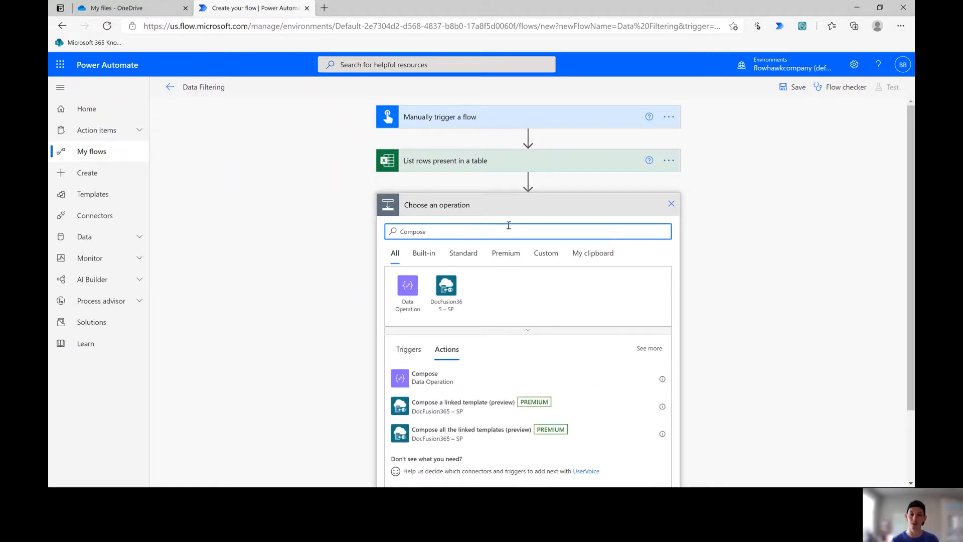
click(432, 378)
click(673, 204)
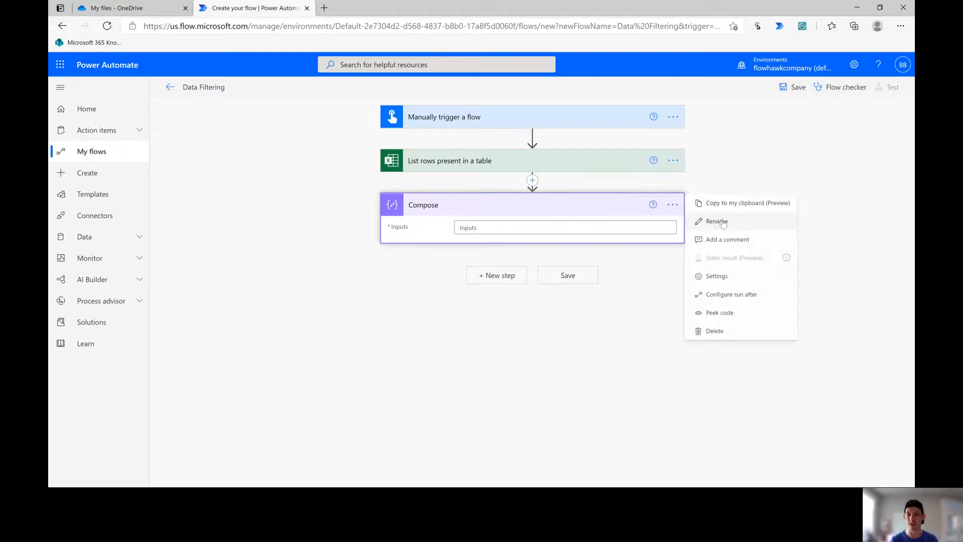
click(722, 220)
text(DEBUG - Count)
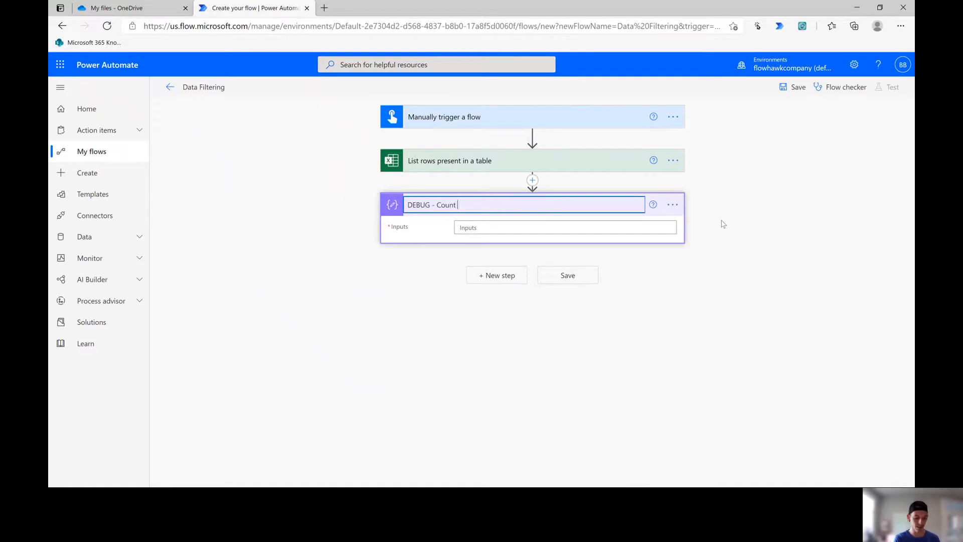
text( Rows)
key(Return)
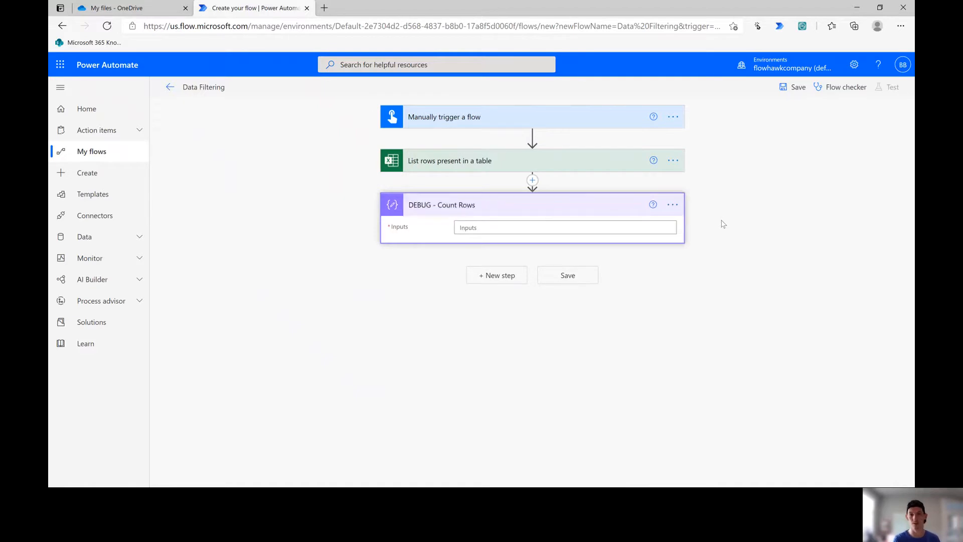
Step: Set the input of DEBUG - Count Rows to a length() expression on the value list from "List rows present in a table"
click(657, 225)
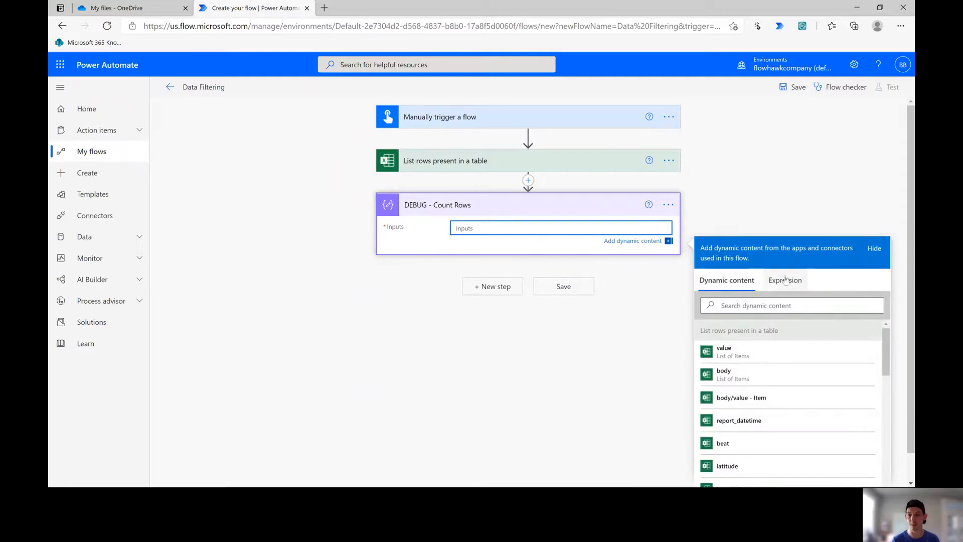
click(786, 280)
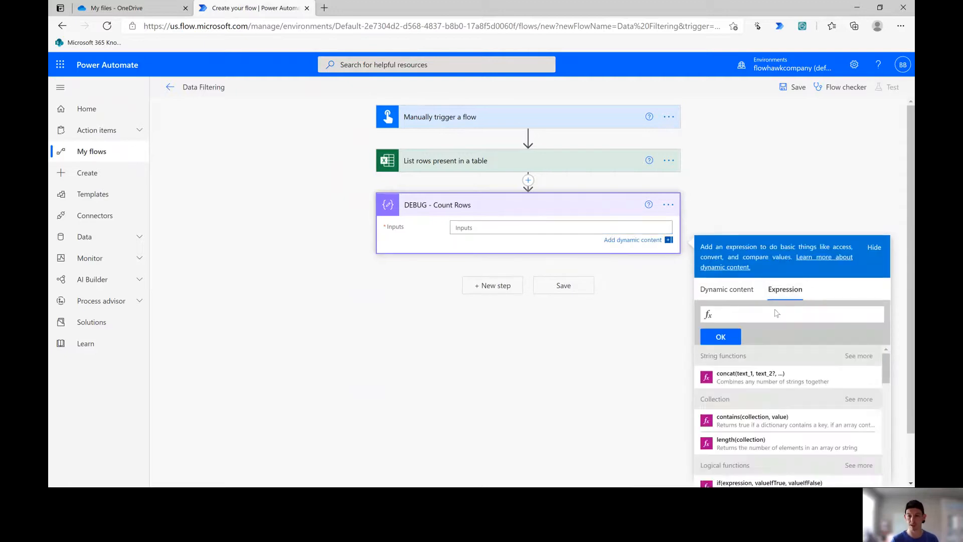
text(lengt)
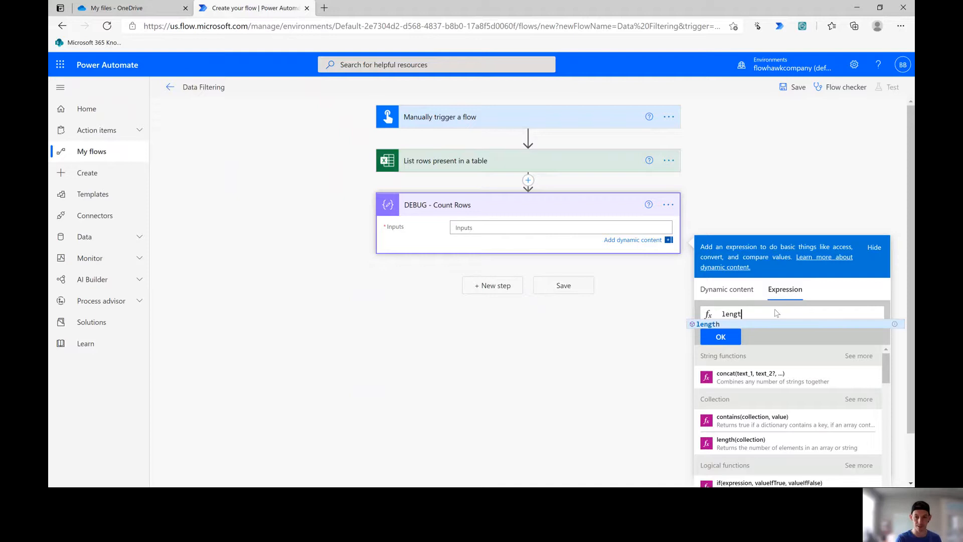
text(h()
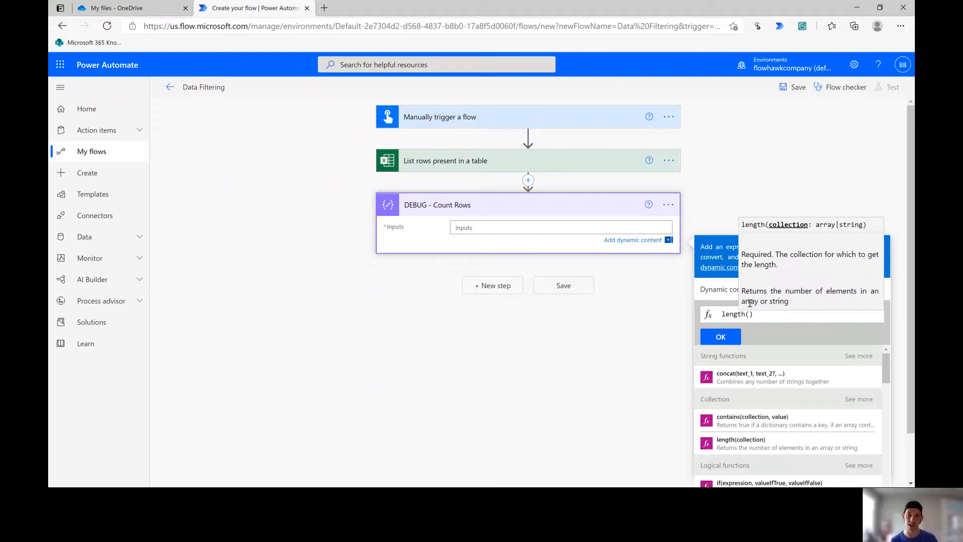
click(719, 291)
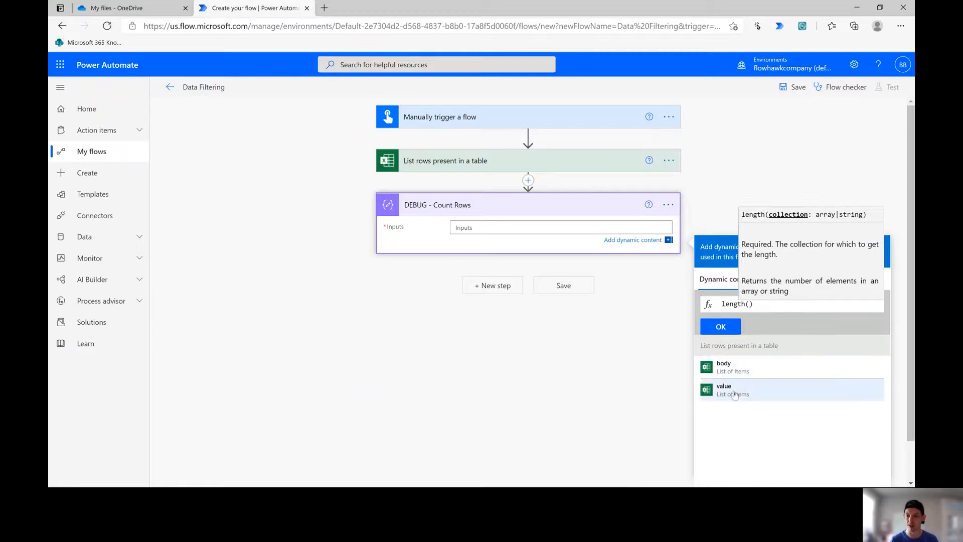
click(753, 393)
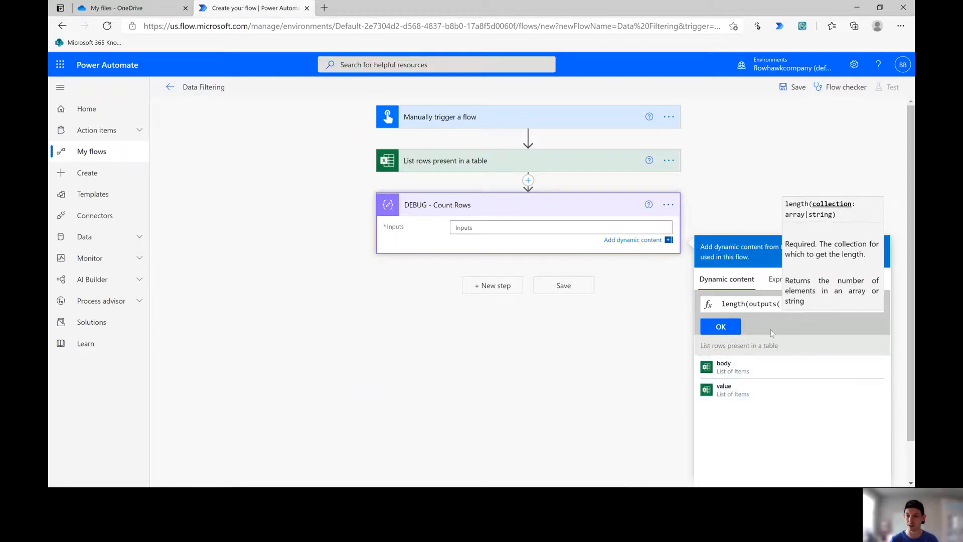
click(723, 327)
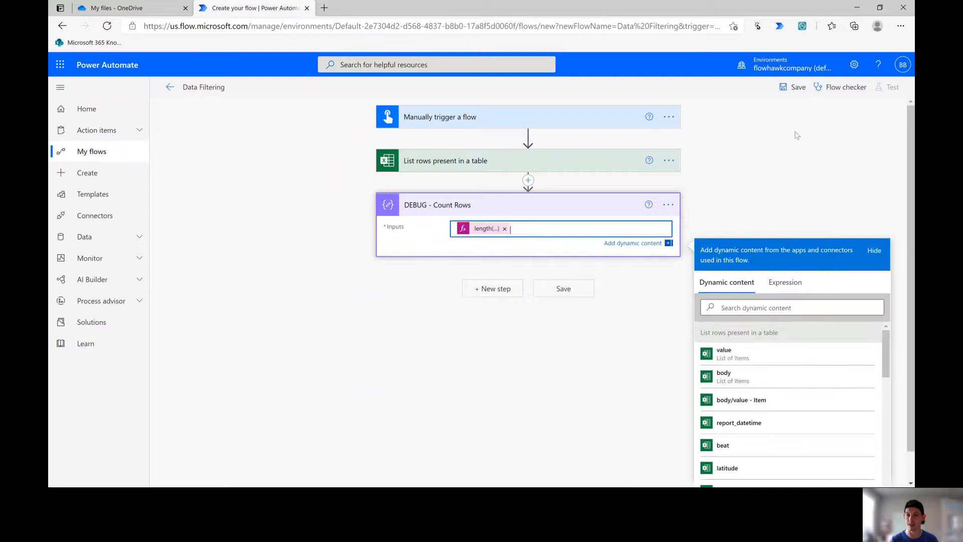
Step: Save the Data Filtering flow and run a manual test of it through to its run results
click(801, 90)
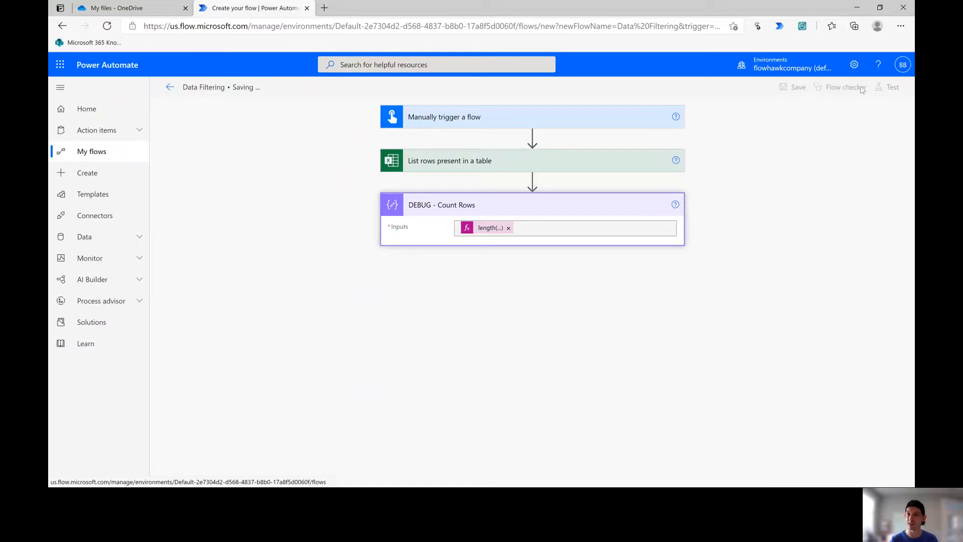
click(891, 88)
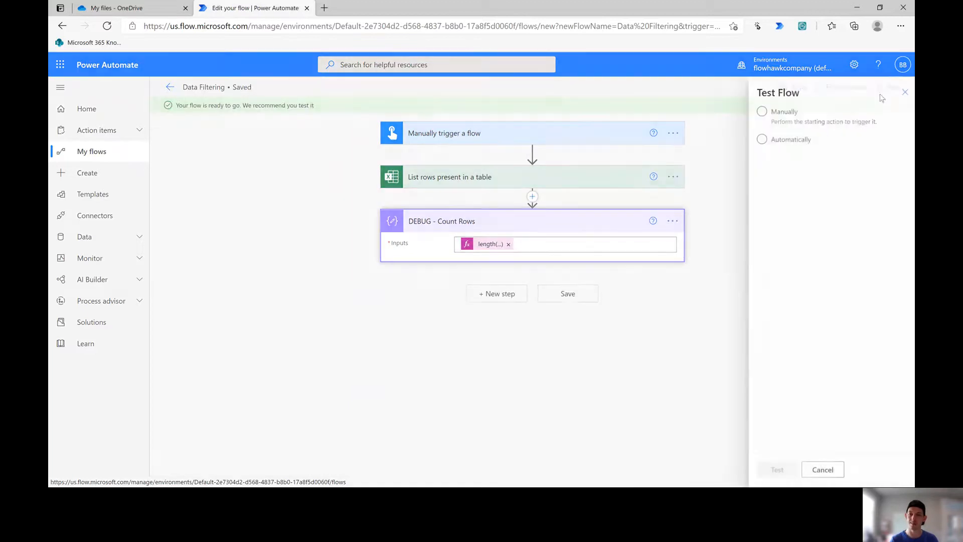
click(785, 471)
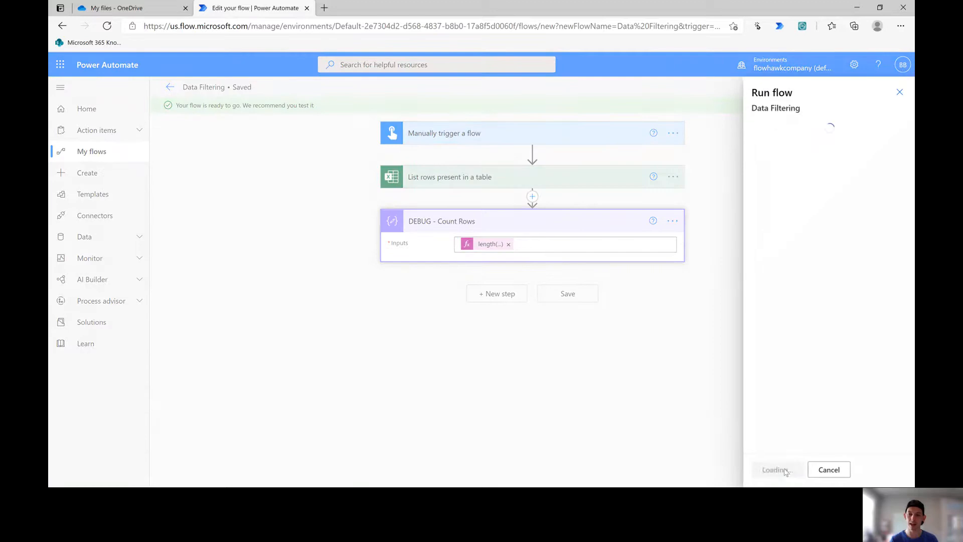
click(778, 470)
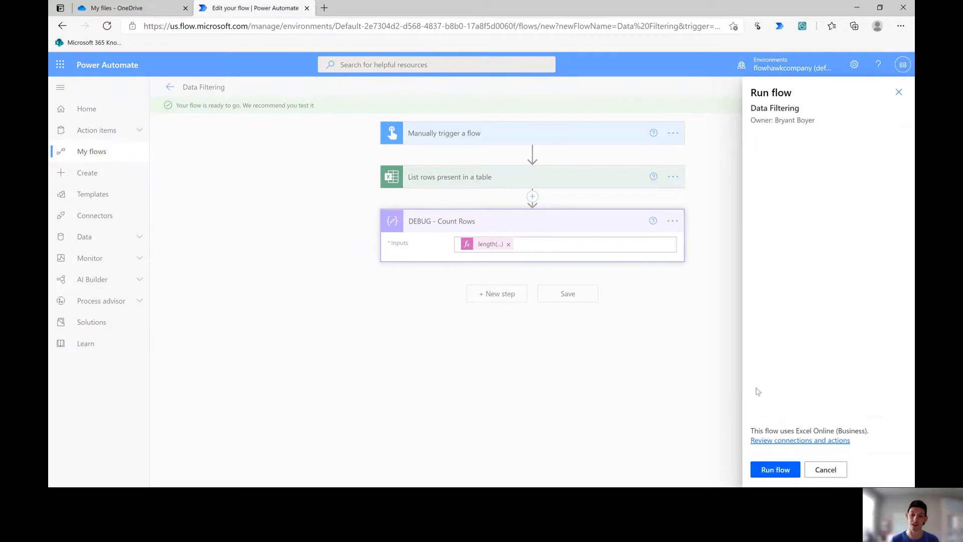
click(775, 469)
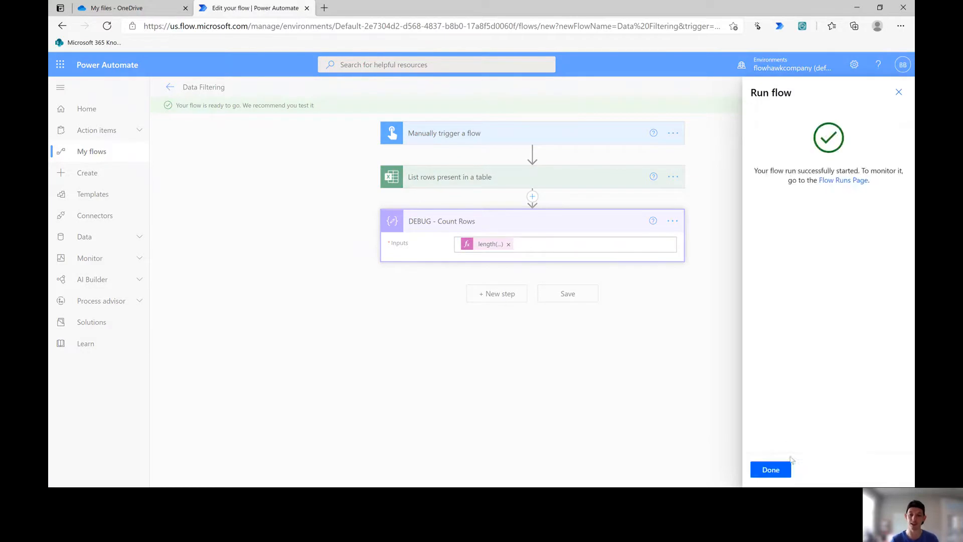
click(770, 470)
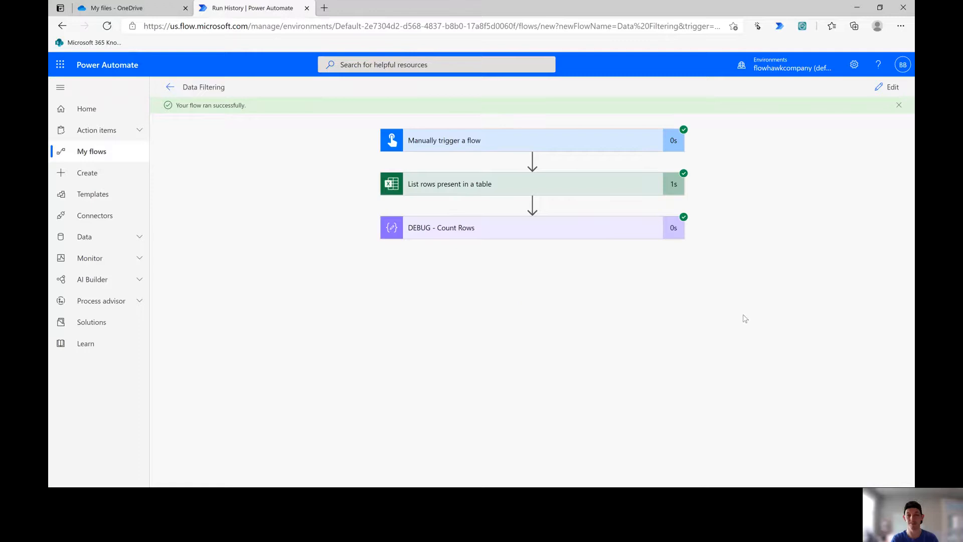
Step: Examine the run details of "List rows present in a table" and the row count output by DEBUG - Count Rows
click(589, 187)
scroll(609, 262, down, 1)
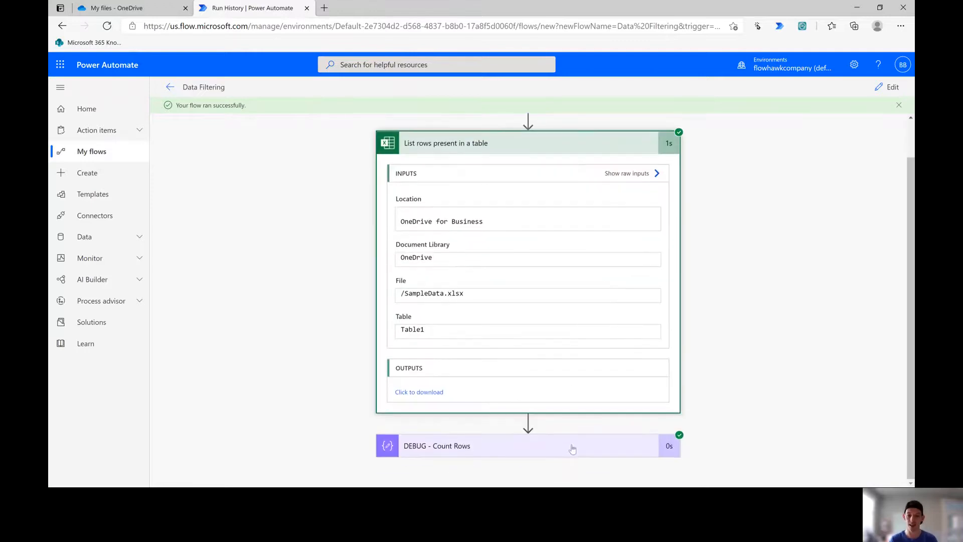
click(574, 449)
scroll(598, 369, down, 3)
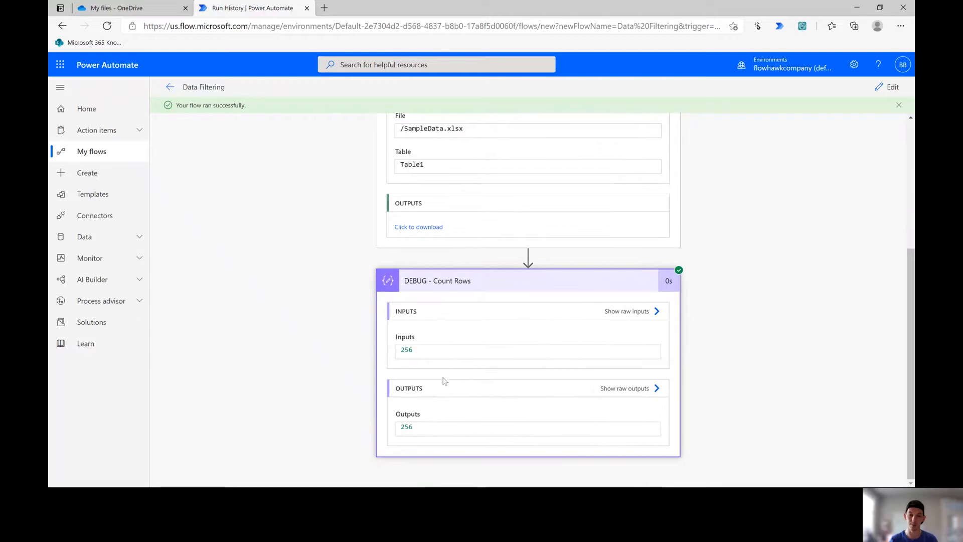
drag(417, 354, 385, 359)
click(780, 307)
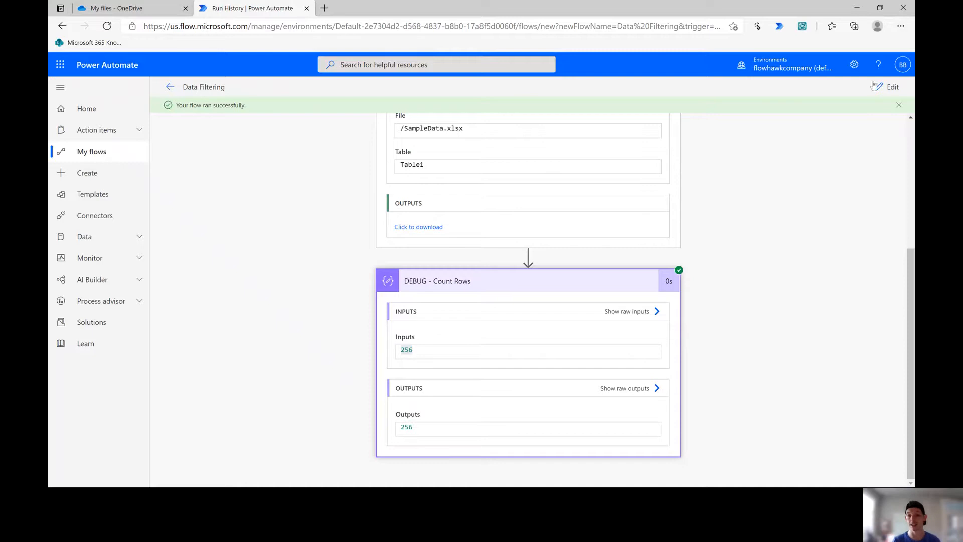
click(899, 105)
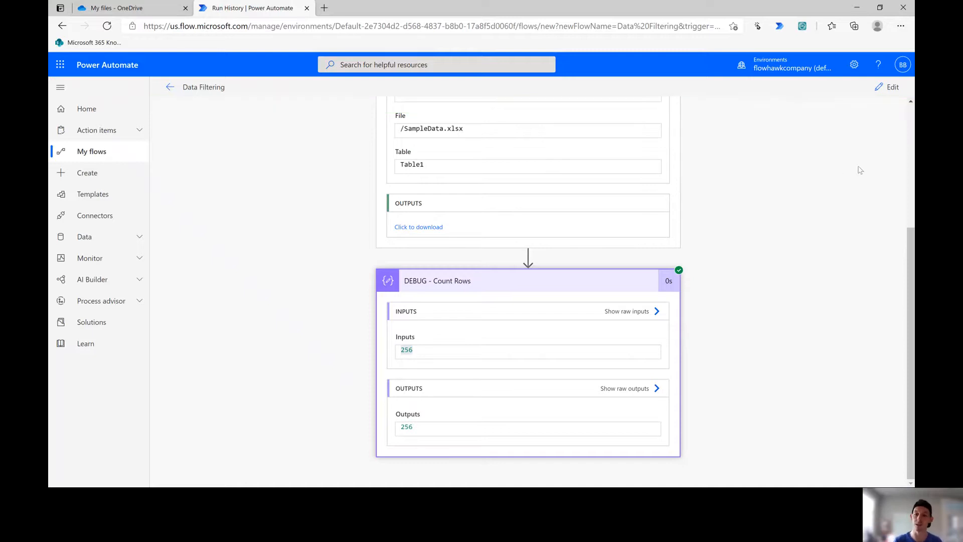
Step: Reopen the flow for editing and turn on pagination for "List rows present in a table" with a threshold of 5000
click(888, 87)
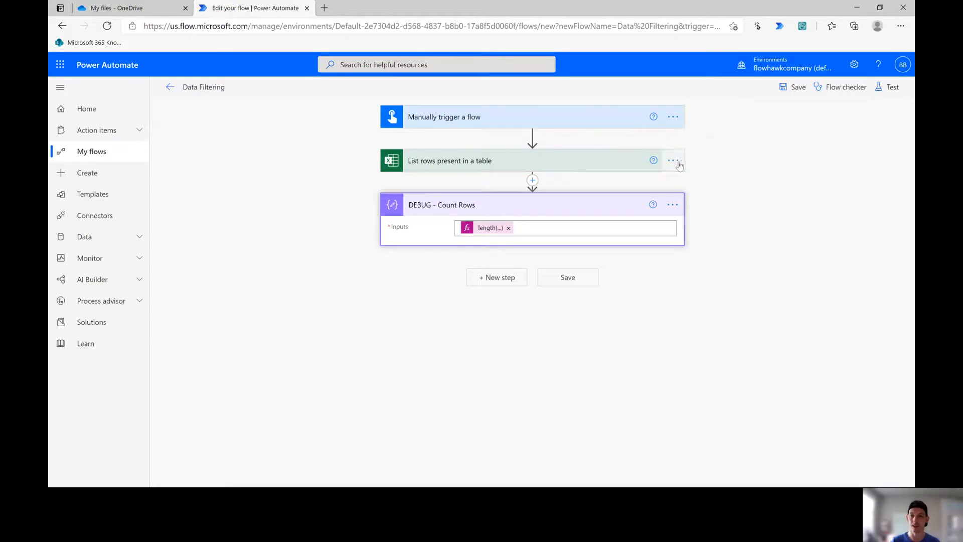
click(677, 161)
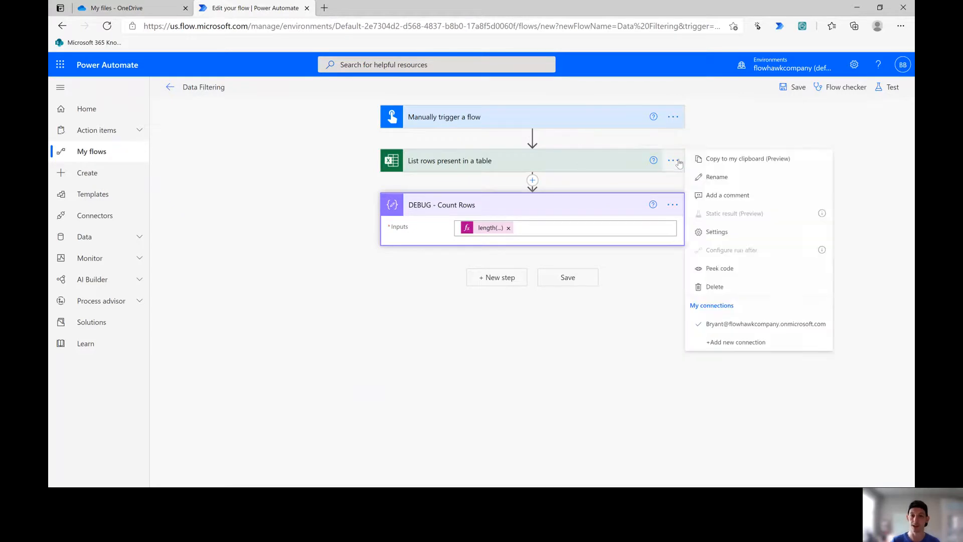
click(737, 236)
click(506, 236)
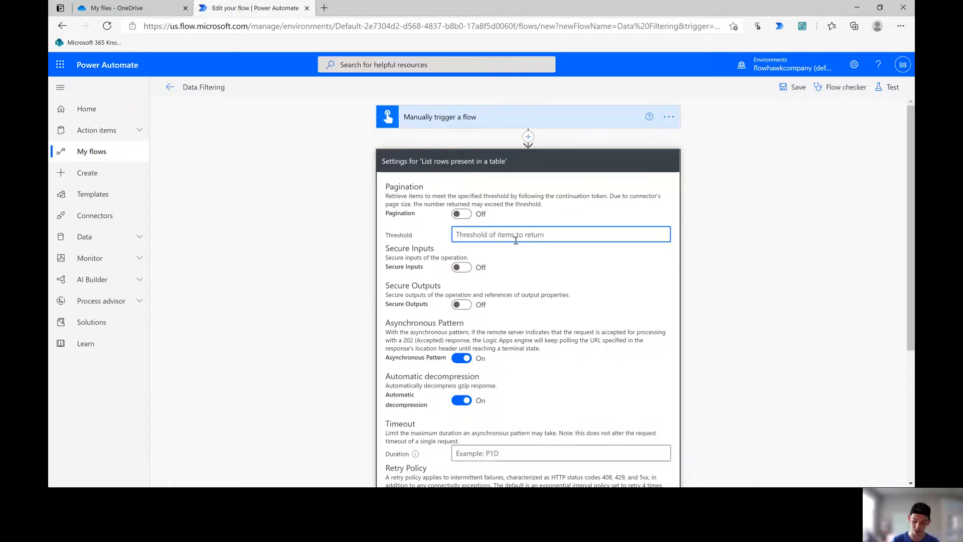
text(5000)
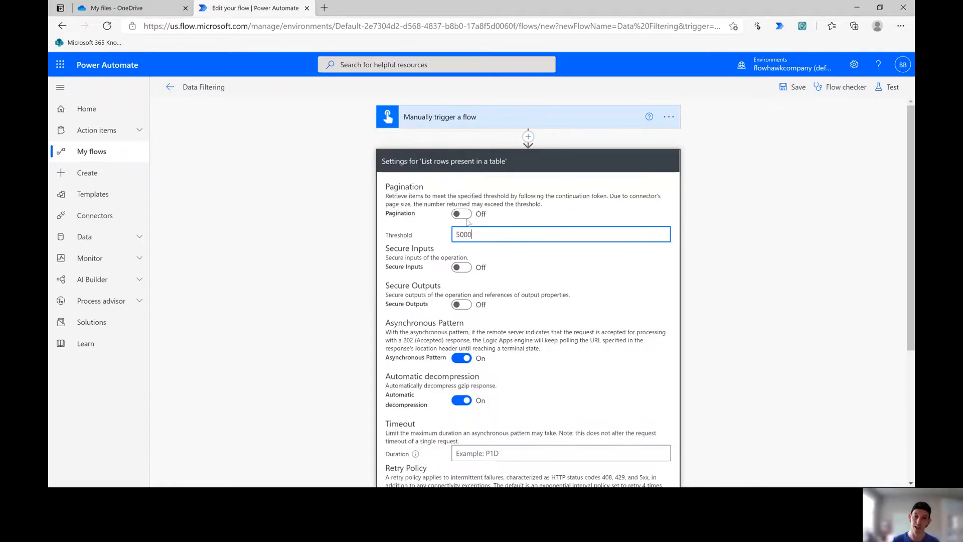
click(461, 214)
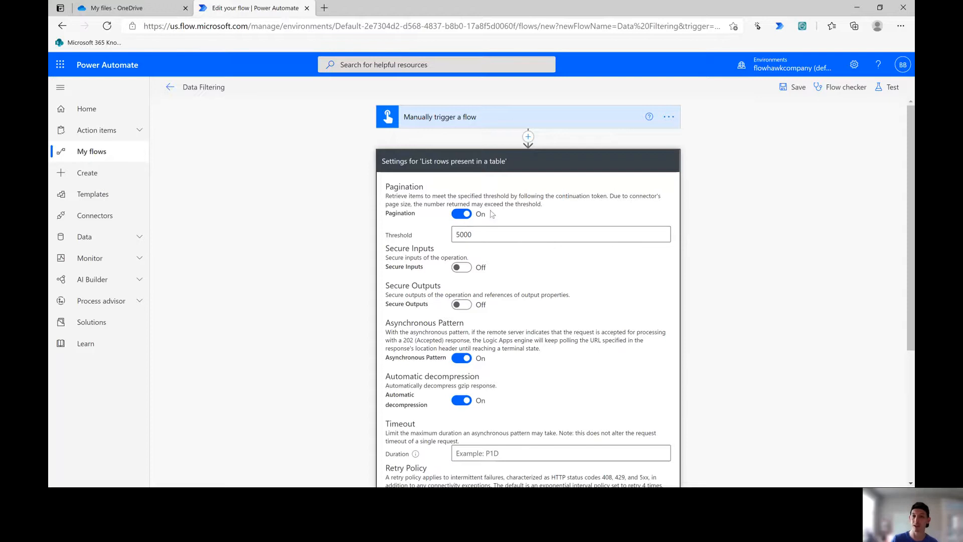
scroll(538, 375, down, 4)
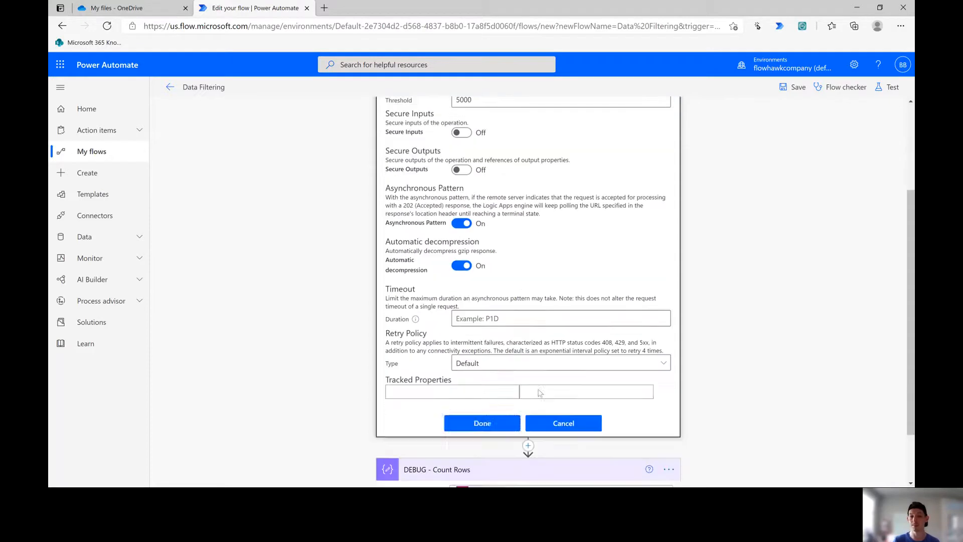
click(483, 383)
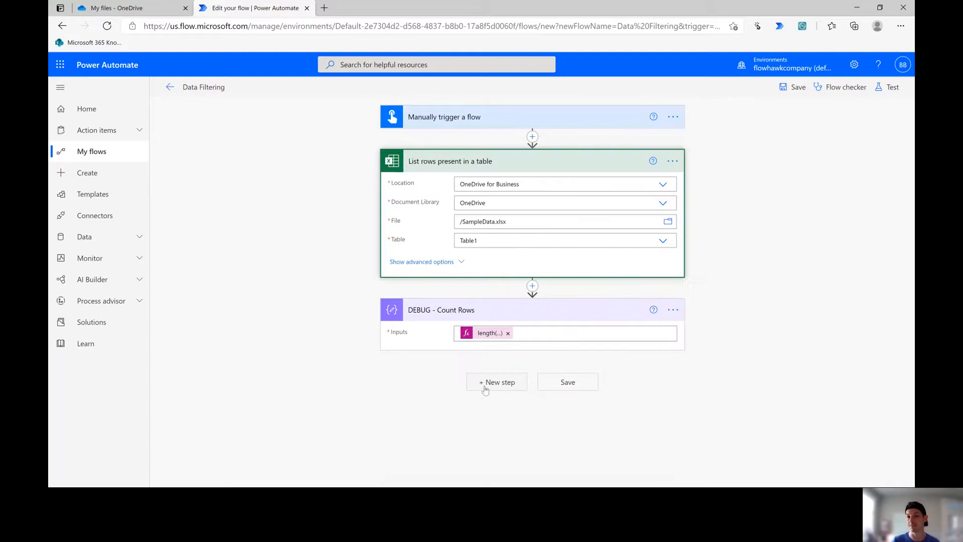
Step: Save the flow, rerun the manual test with pagination enabled and inspect the output of DEBUG - Count Rows
click(785, 88)
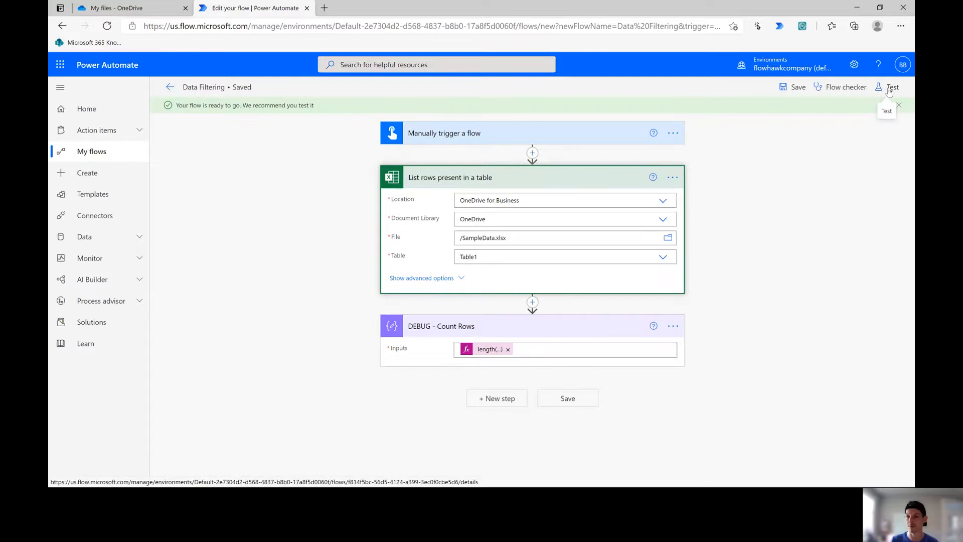
click(889, 90)
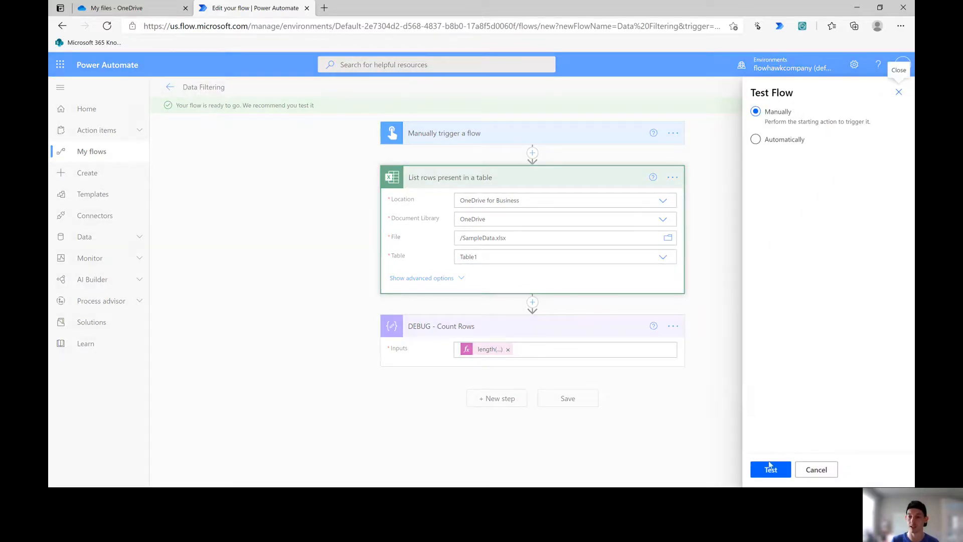
click(772, 471)
click(771, 471)
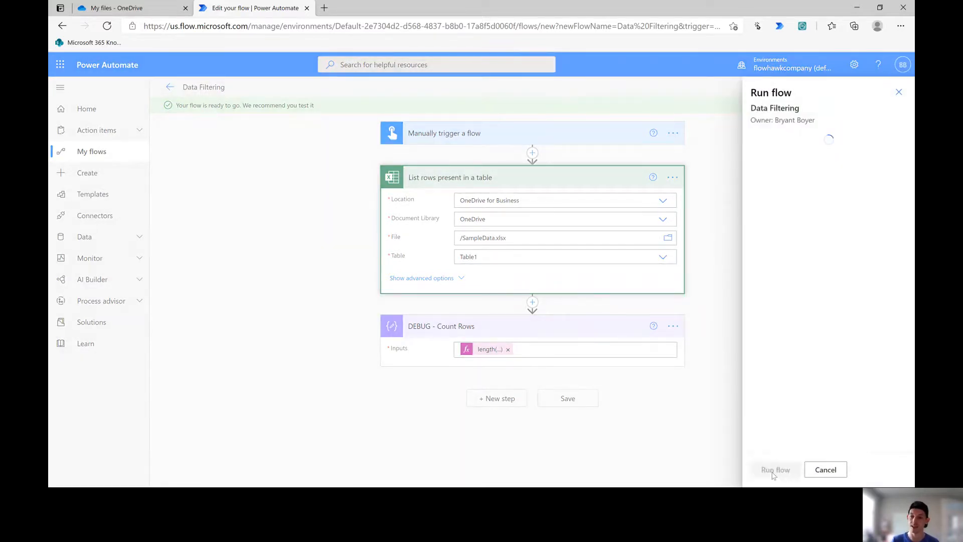
click(771, 471)
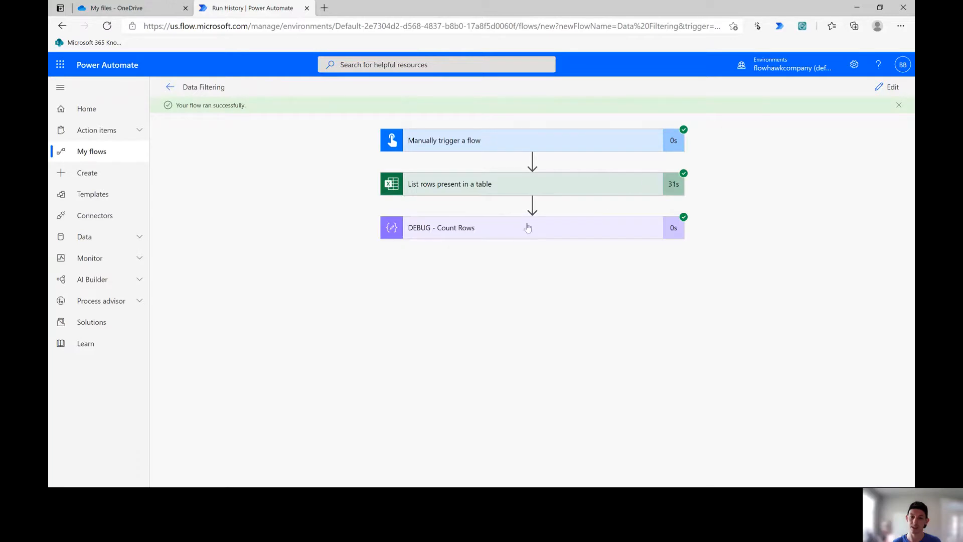
click(528, 228)
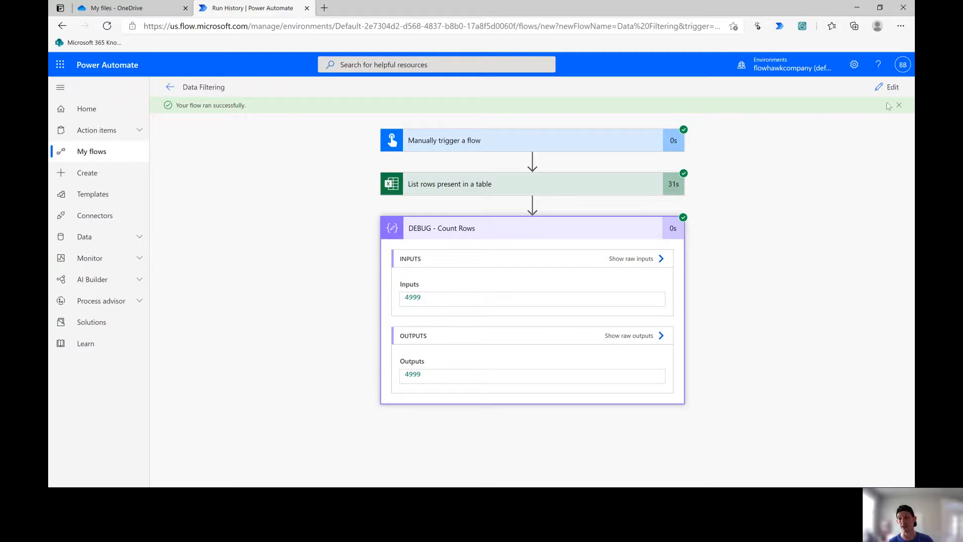
Step: Return to editing the flow and add an Initialize variable action after DEBUG - Count Rows
click(887, 87)
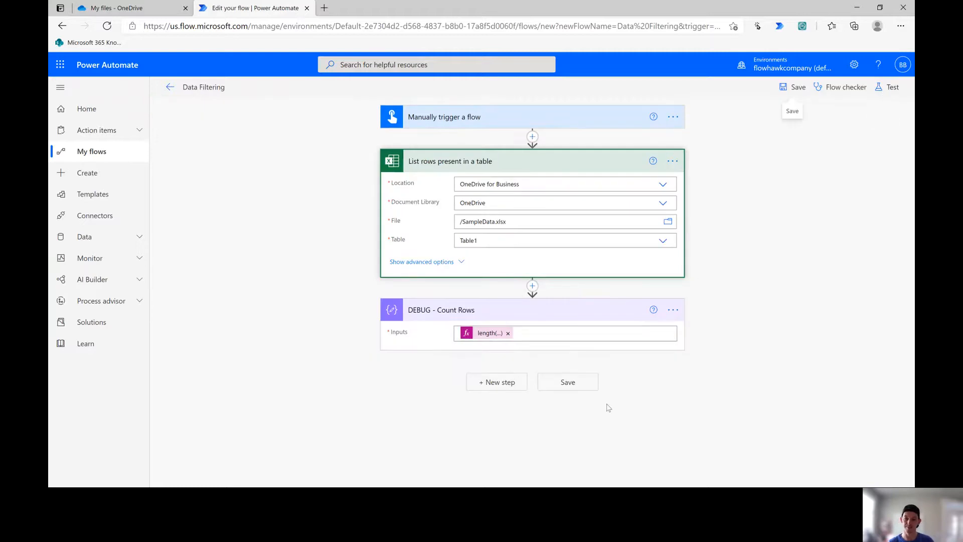
click(503, 386)
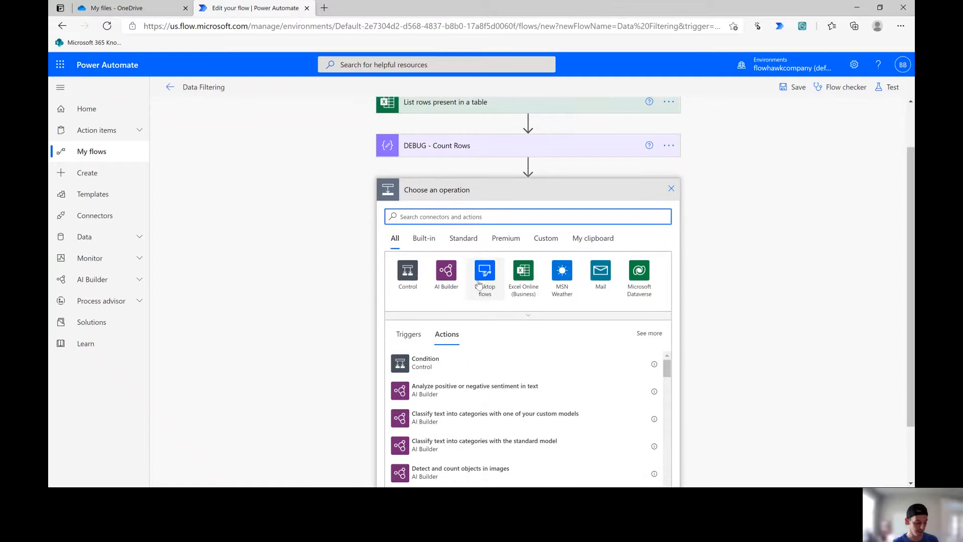
text(Ini)
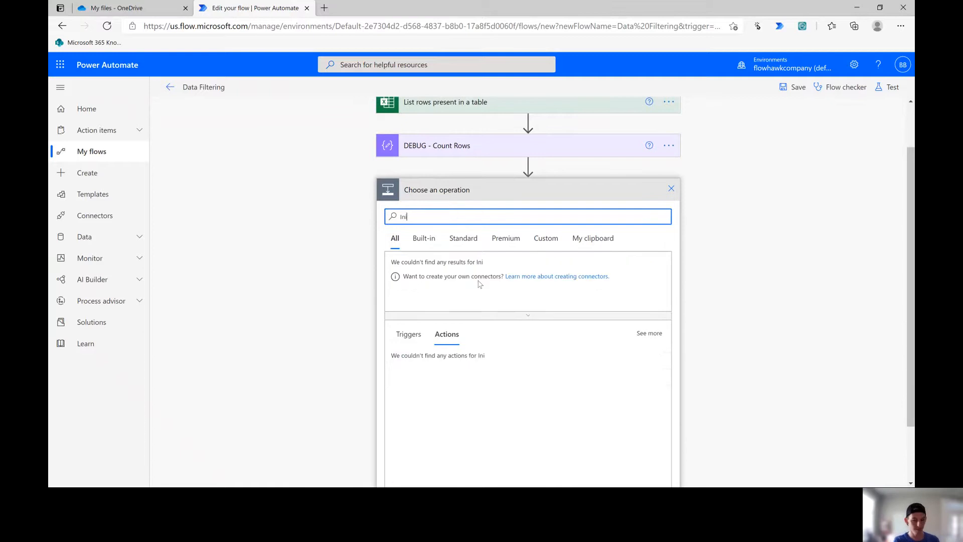
text(tialize)
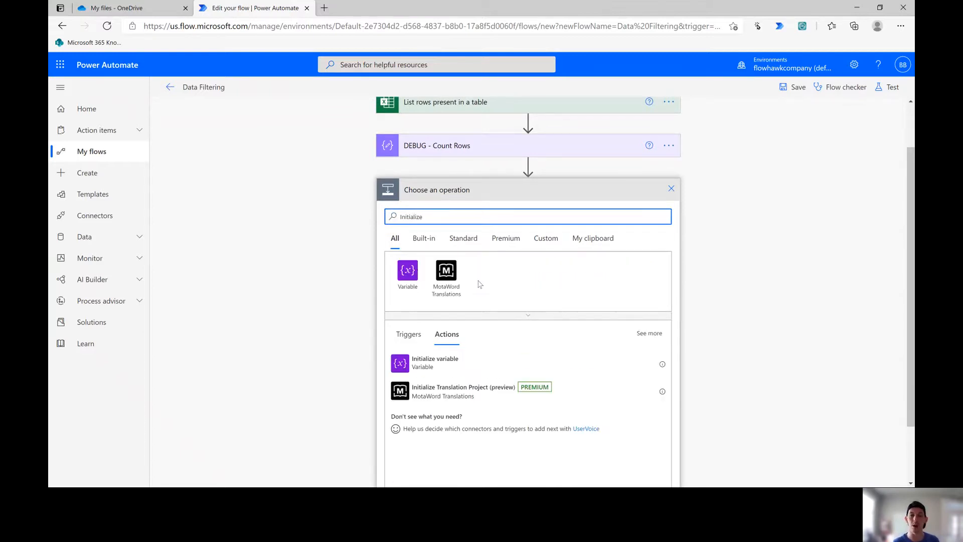
click(437, 366)
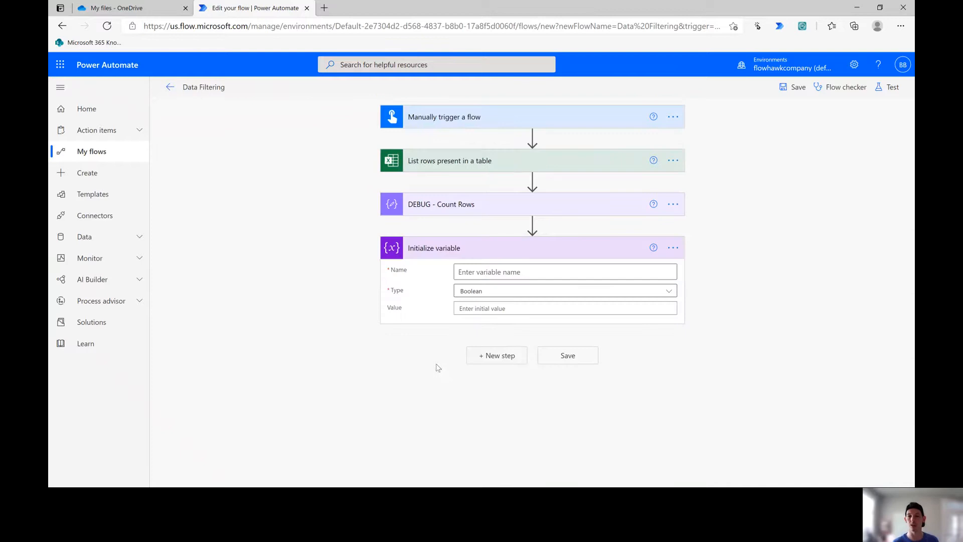
Step: Name the variable OutputArray and choose the matching data type for it
click(539, 273)
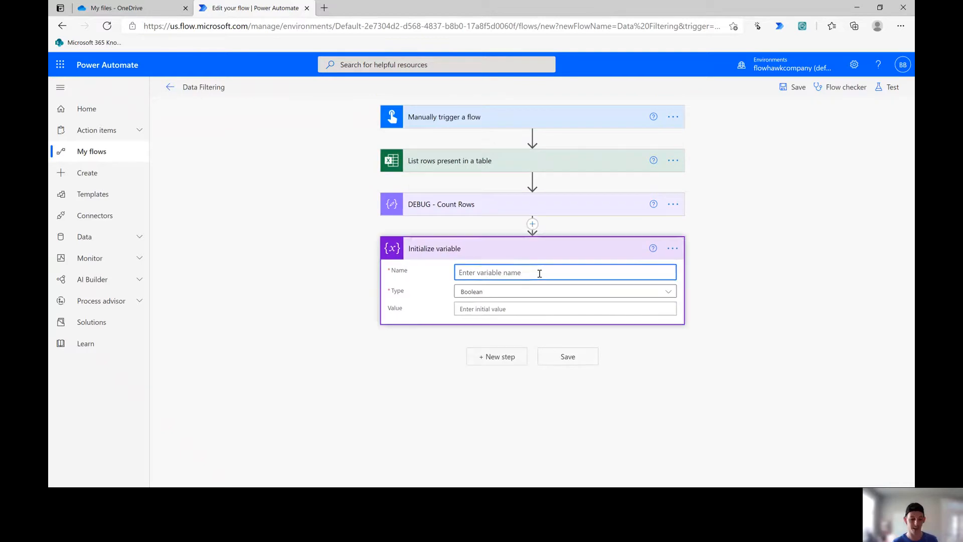
text(OutputArray)
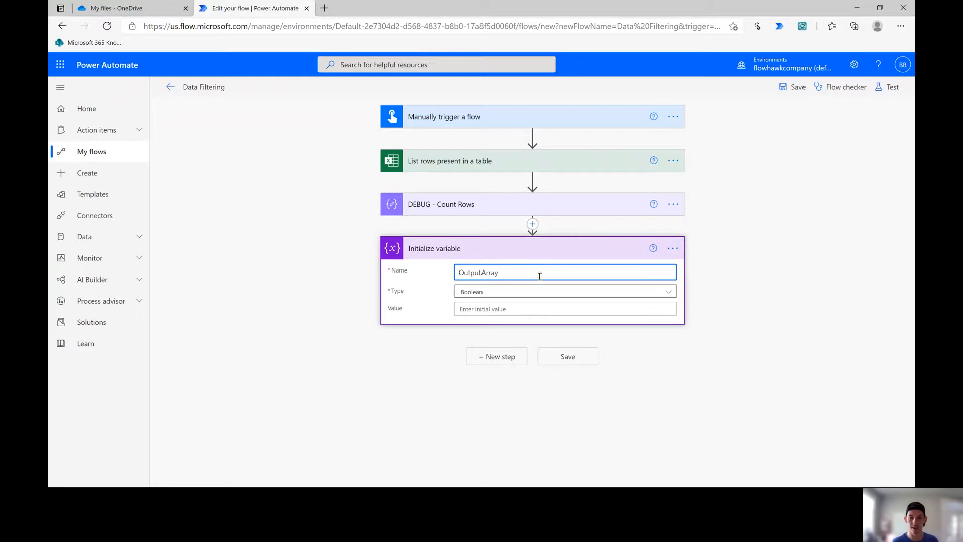
click(532, 291)
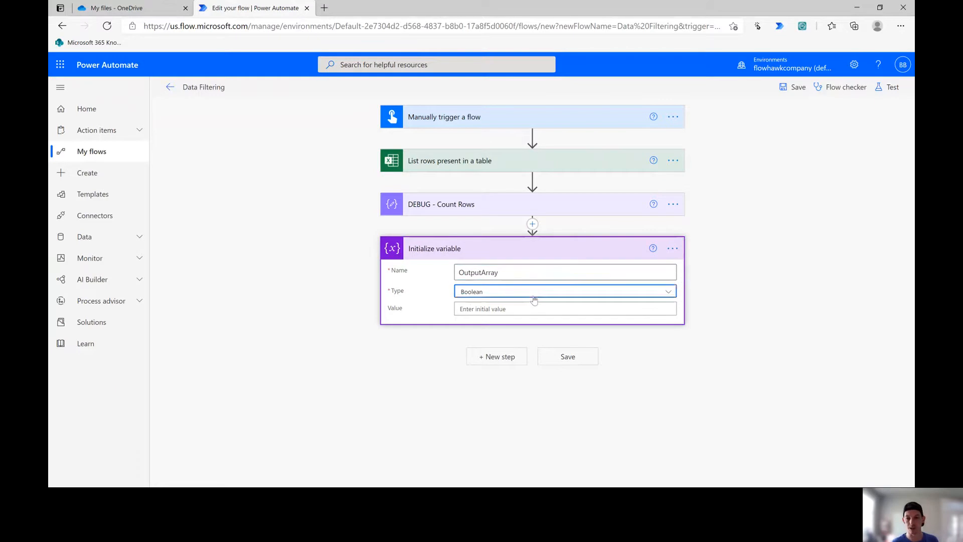
click(499, 396)
Step: Add a Condition after Initialize variable and use a column from the listed table rows as its first value
click(508, 360)
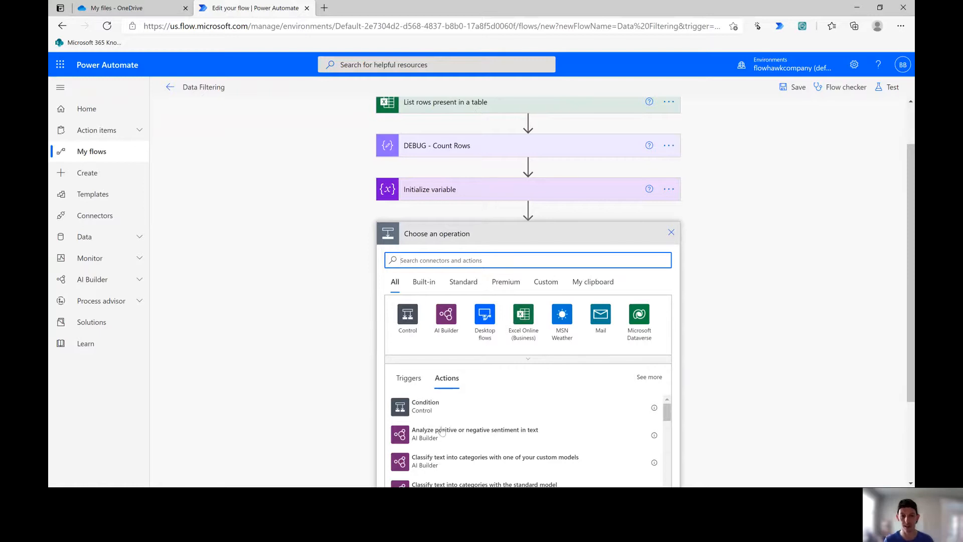
click(440, 408)
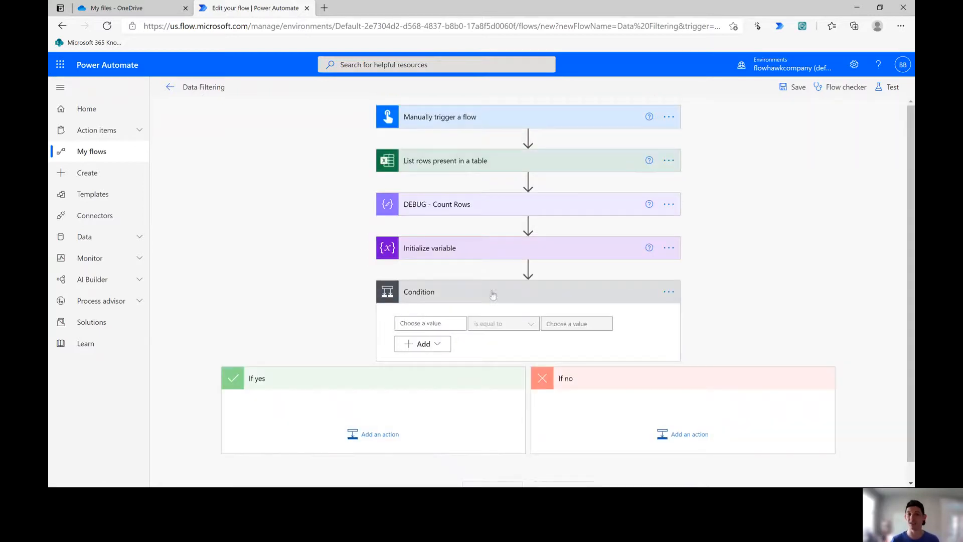
click(436, 325)
scroll(562, 271, down, 1)
scroll(561, 271, down, 1)
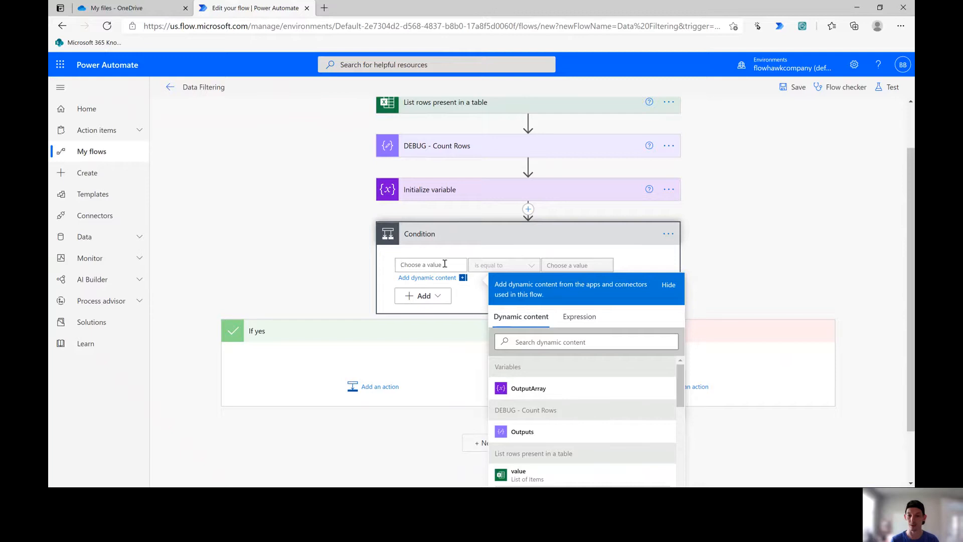
scroll(615, 359, down, 5)
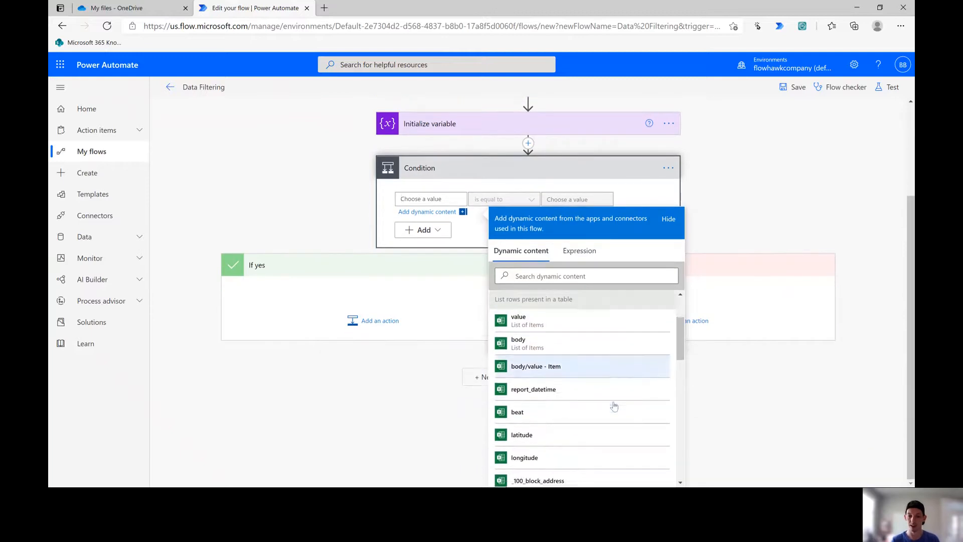
click(545, 380)
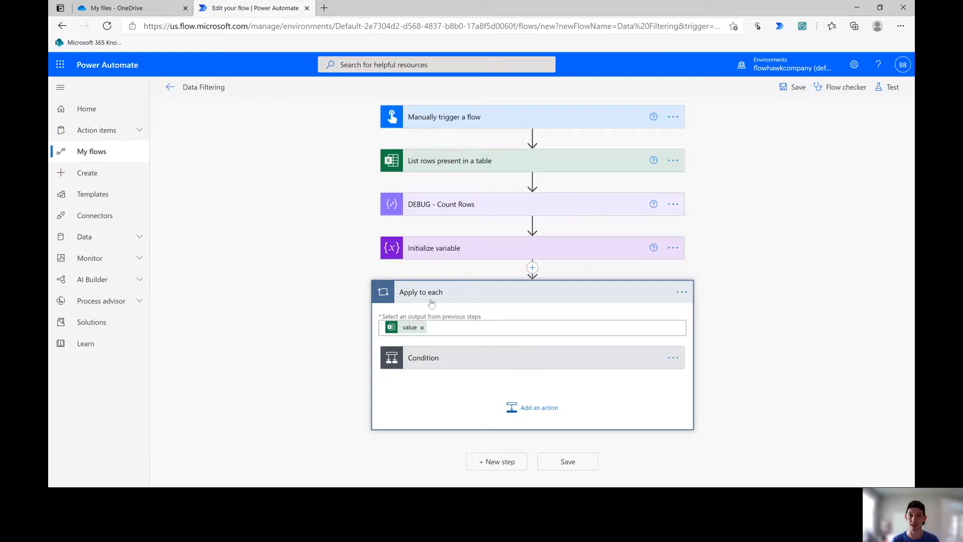
Step: Complete the first row of the Condition as beat is equal to B3 and add a second row to it
click(436, 359)
scroll(611, 269, down, 2)
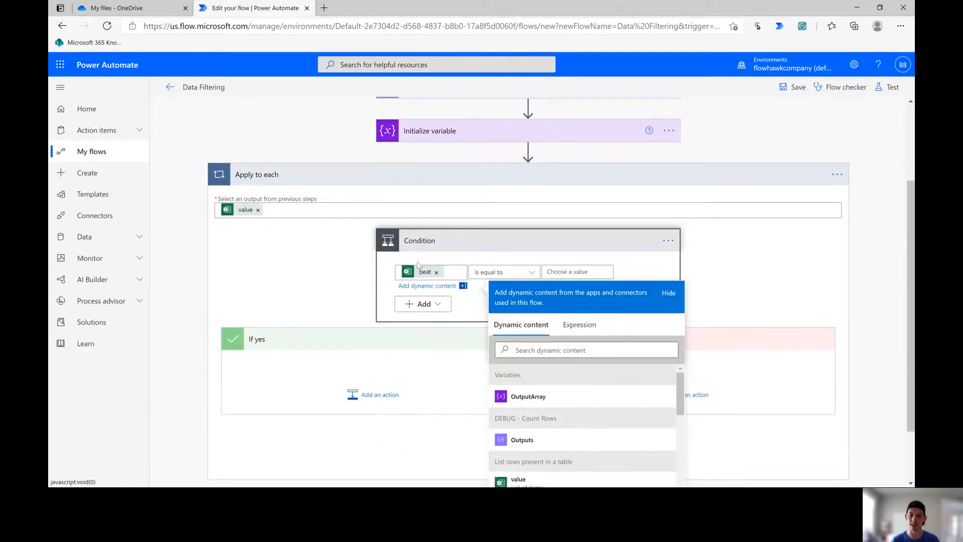
click(586, 272)
text(B3)
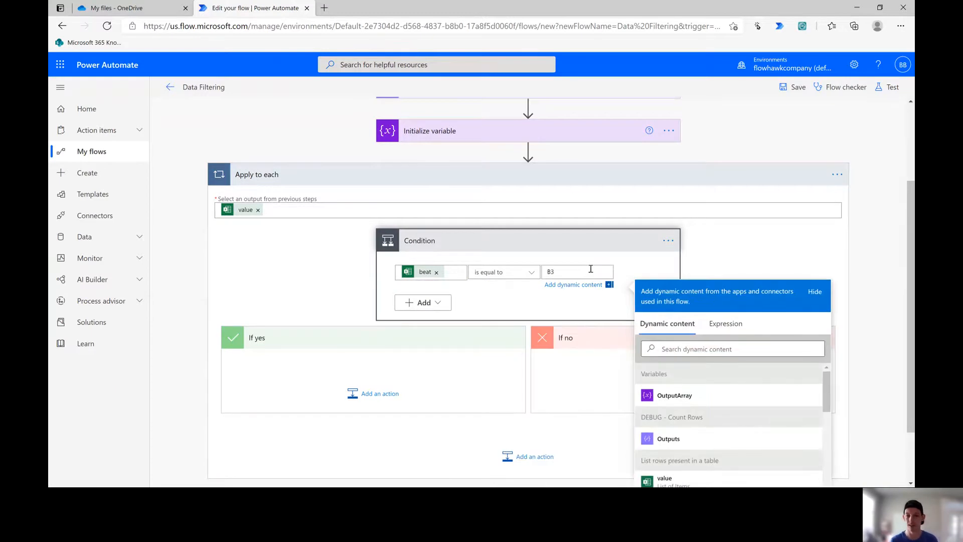
click(437, 302)
click(439, 312)
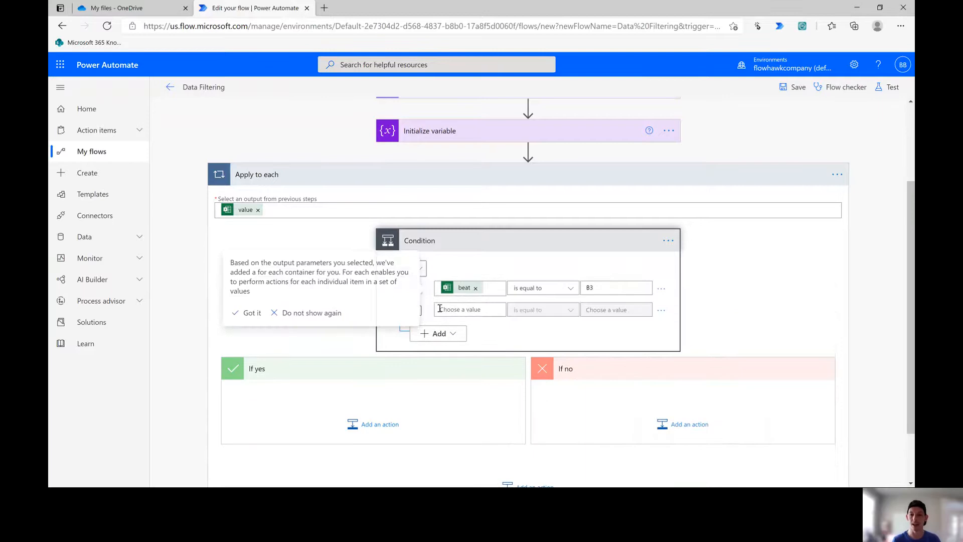
click(469, 311)
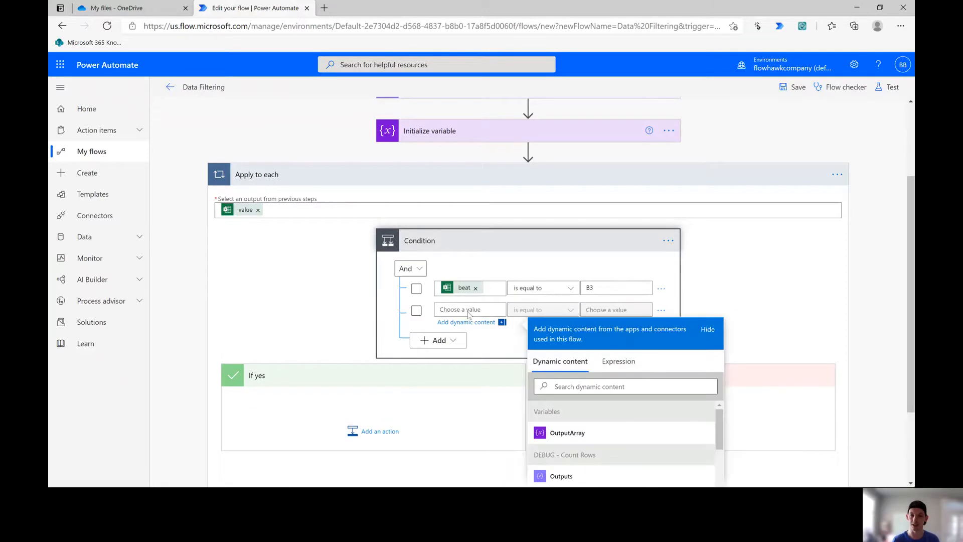
Step: Switch to SampleData.xlsx in Excel, check the filter values available in the mcpp column, and return to the flow in the browser
key(alt+Tab)
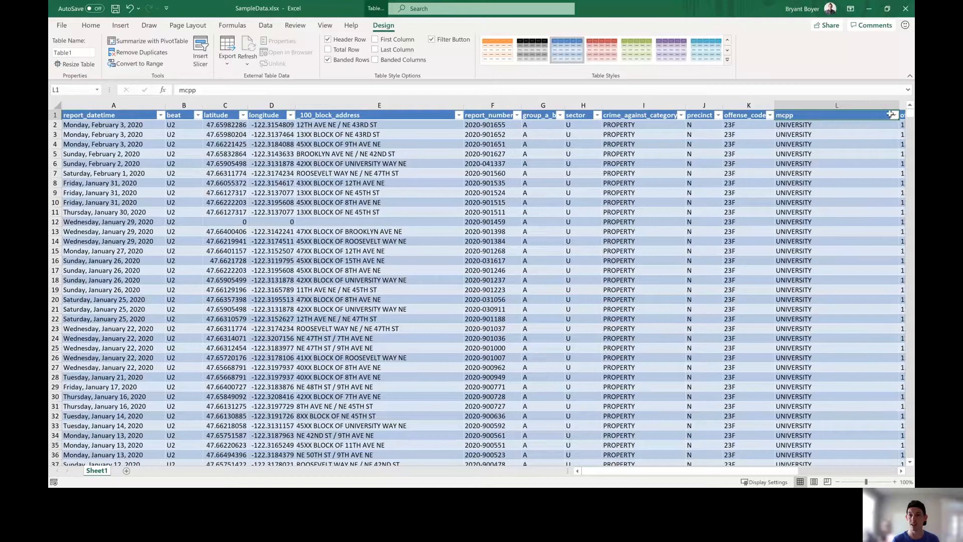
click(894, 118)
click(895, 116)
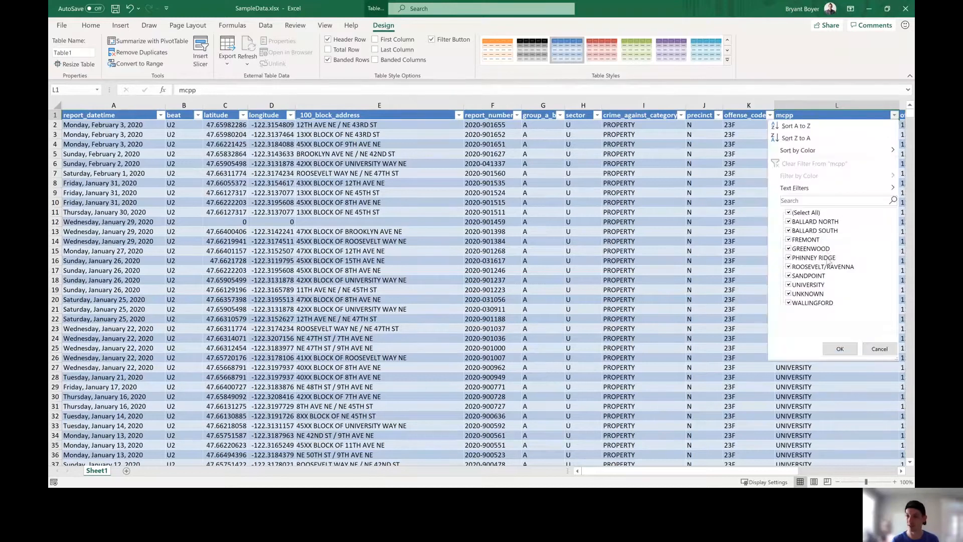
click(880, 349)
key(super+Tab)
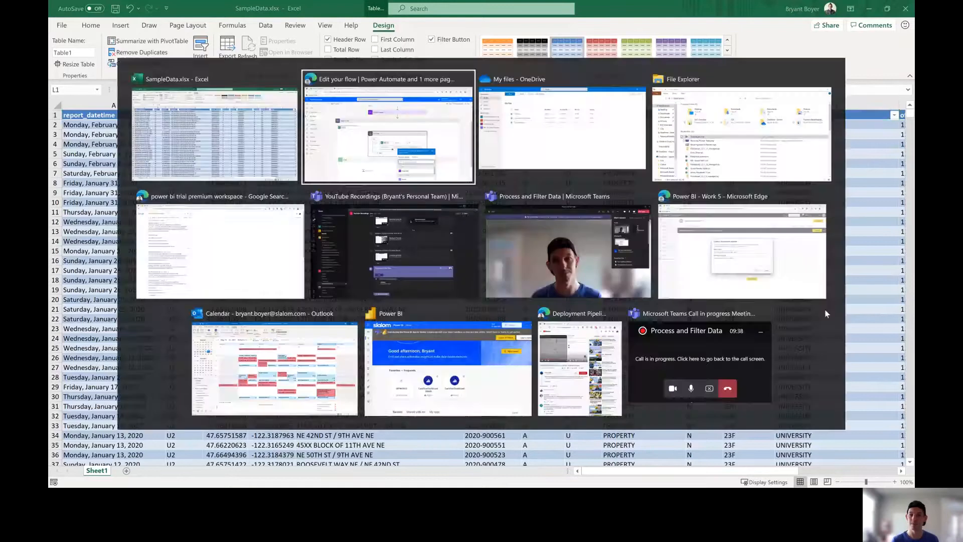
key(Return)
Step: Set the second row of the Condition to mcpp is equal to PHINNEY RIDGE
scroll(649, 418, down, 6)
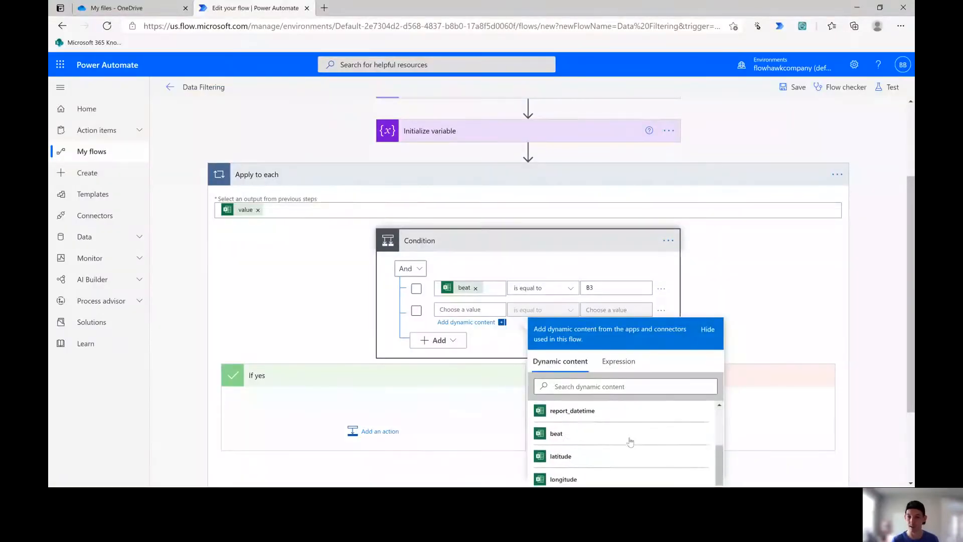
scroll(626, 432, down, 5)
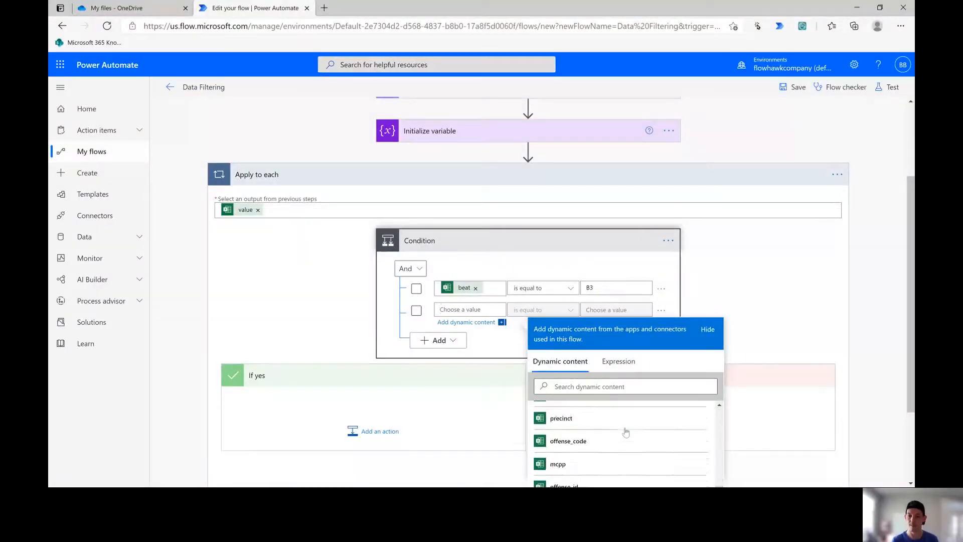
click(613, 429)
click(602, 310)
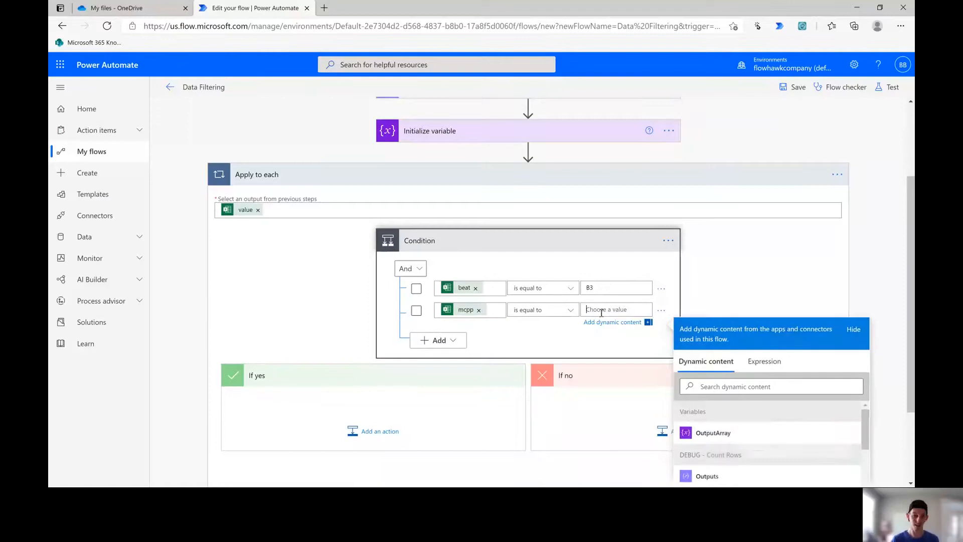
text(PHINNEY RIDGE)
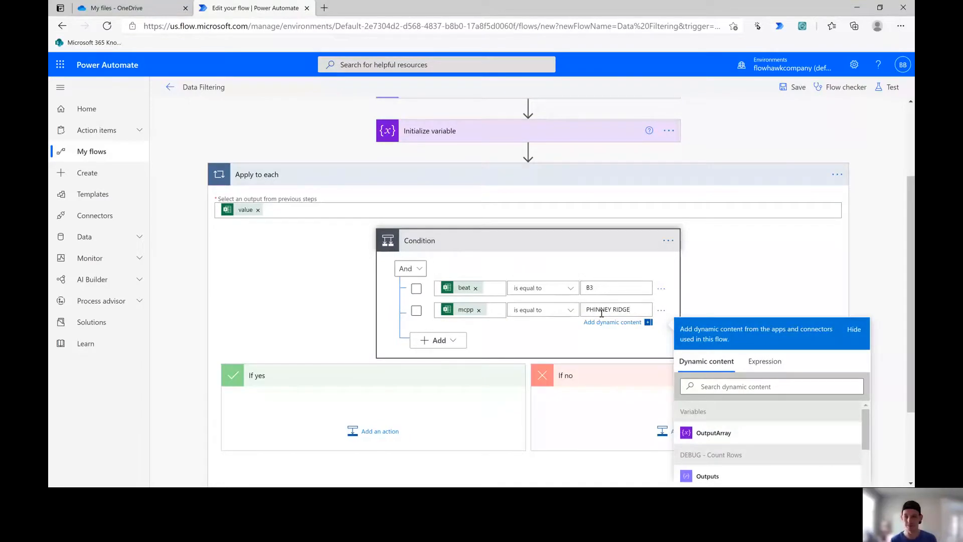
click(830, 269)
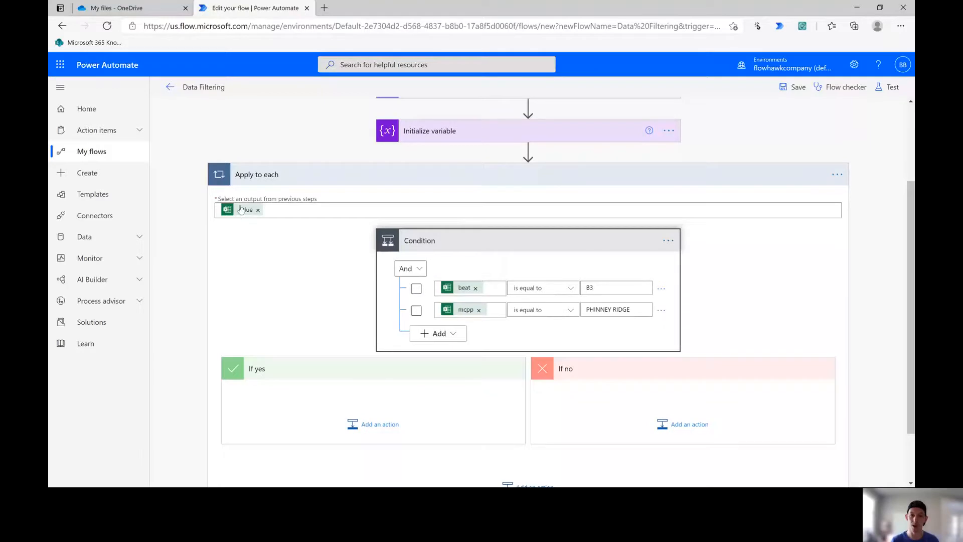
Step: Add an Append to array variable action to the If yes branch and choose OutputArray as its variable
click(373, 424)
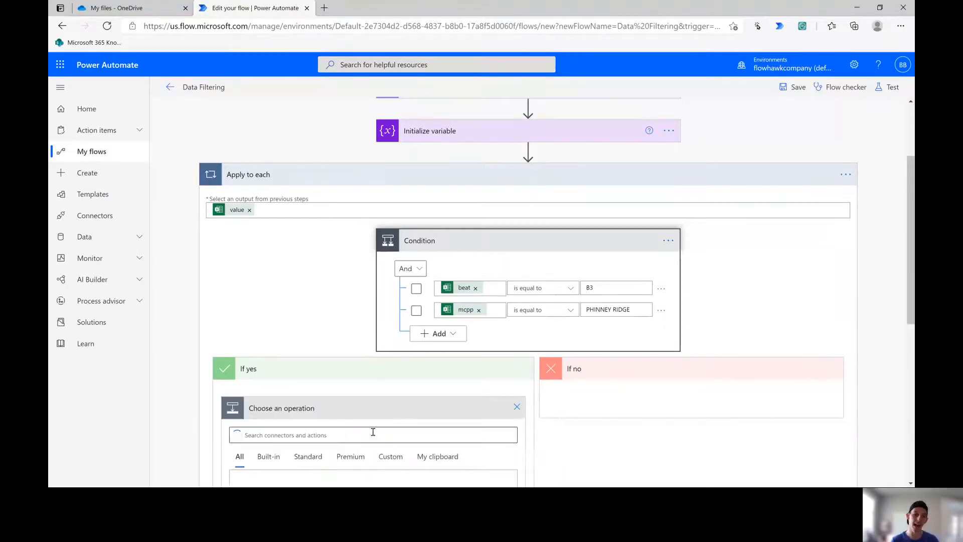
scroll(362, 384, down, 3)
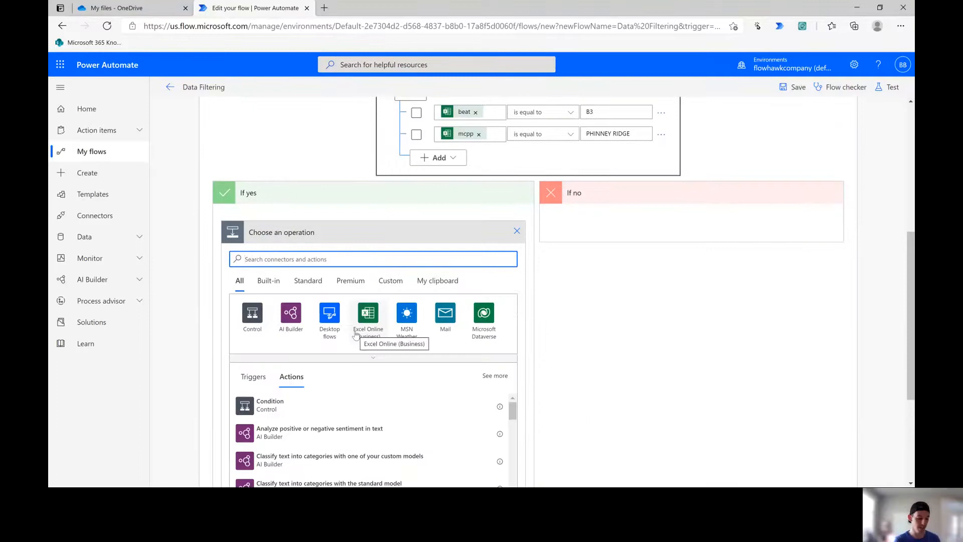
text(Append)
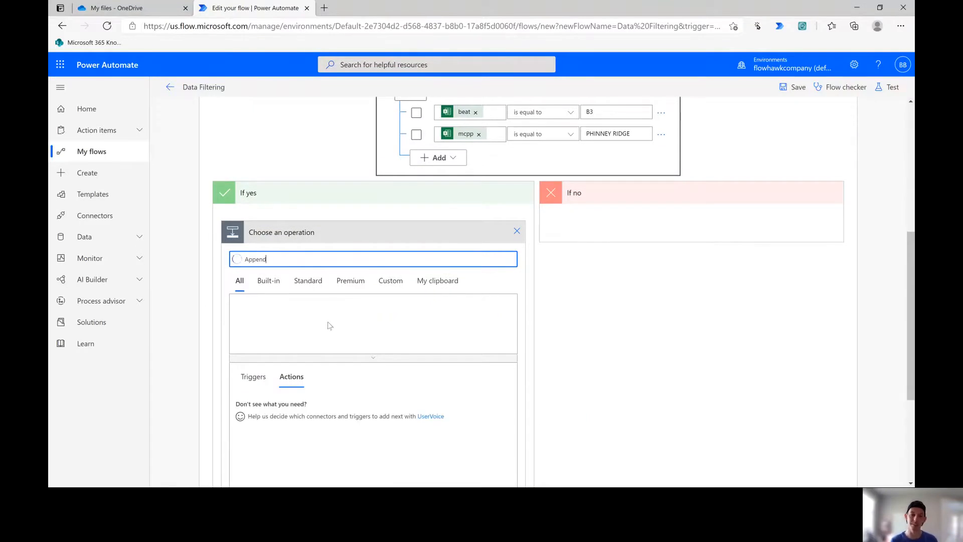
scroll(304, 328, down, 1)
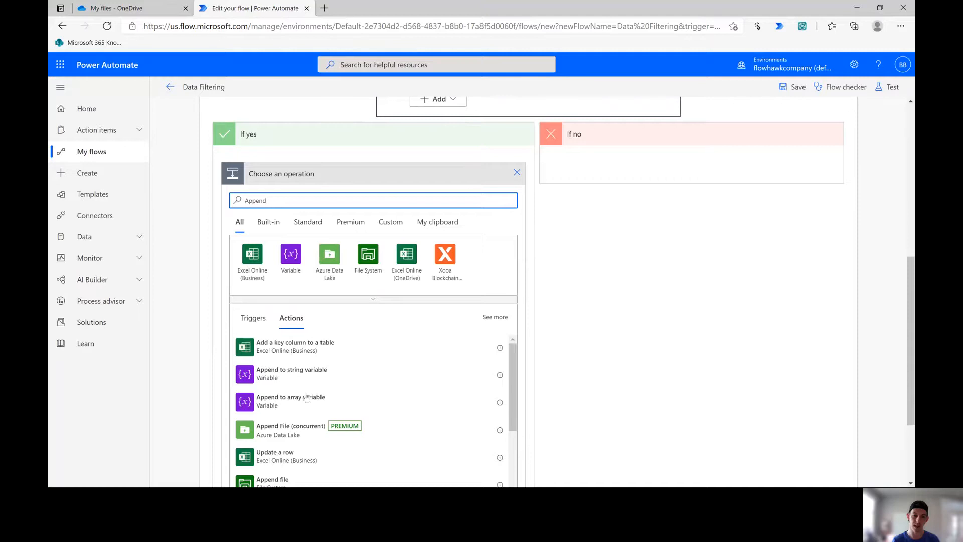
click(285, 398)
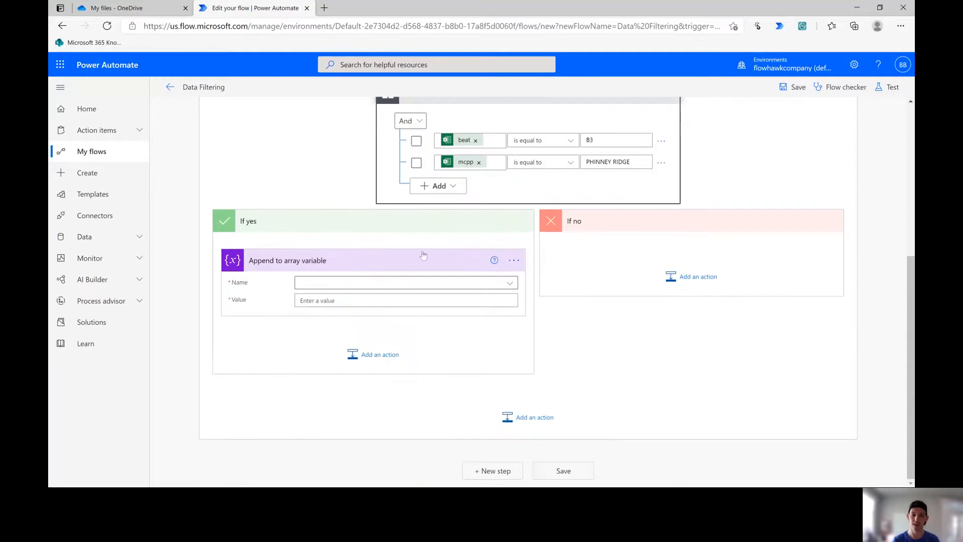
click(499, 283)
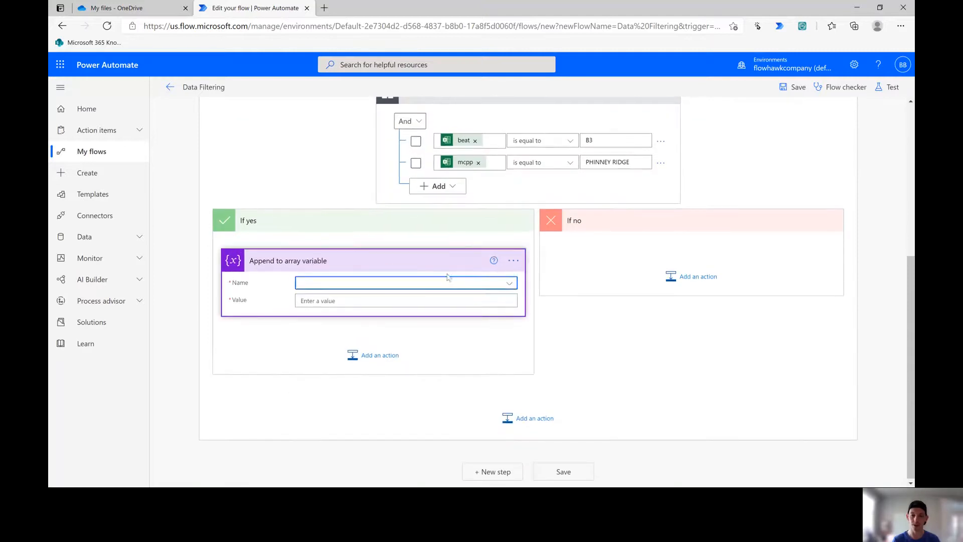
click(448, 283)
click(349, 318)
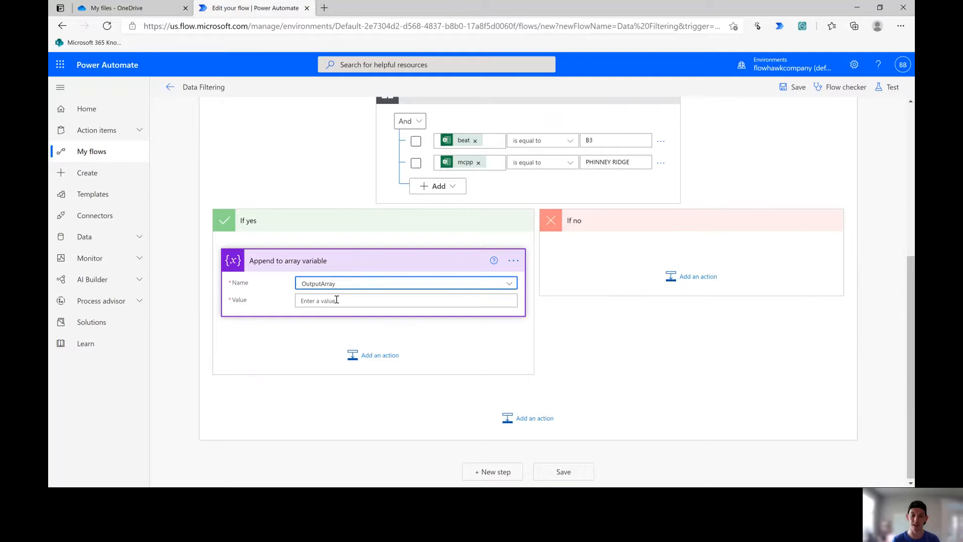
Step: Write a JSON object skeleton in braces with two empty key-value pairs as the value to append
click(336, 300)
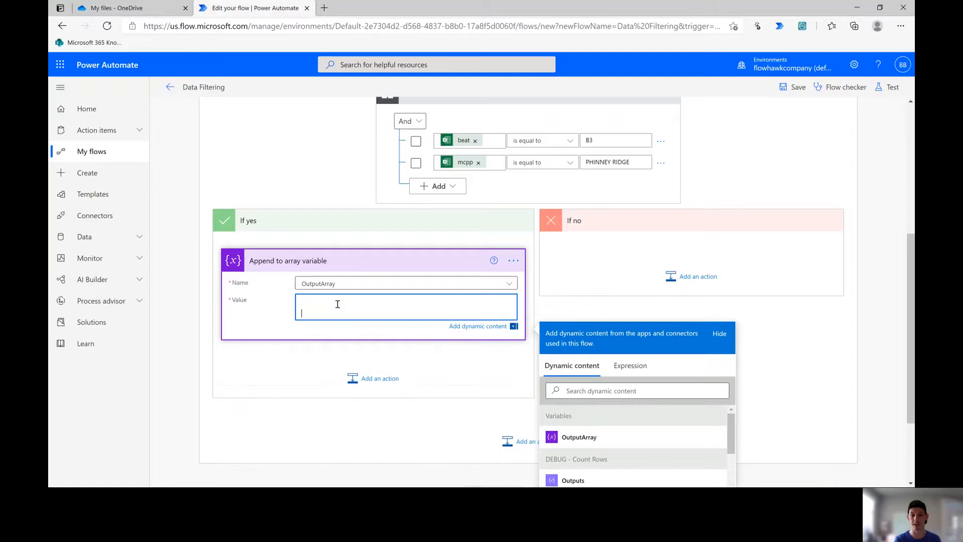
text({)
key(Return)
key(Return)
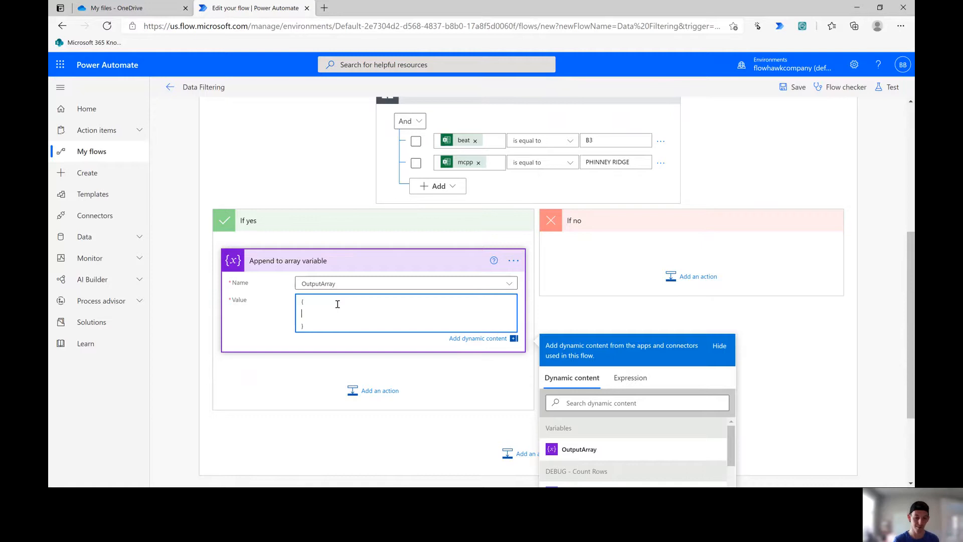
key(Return)
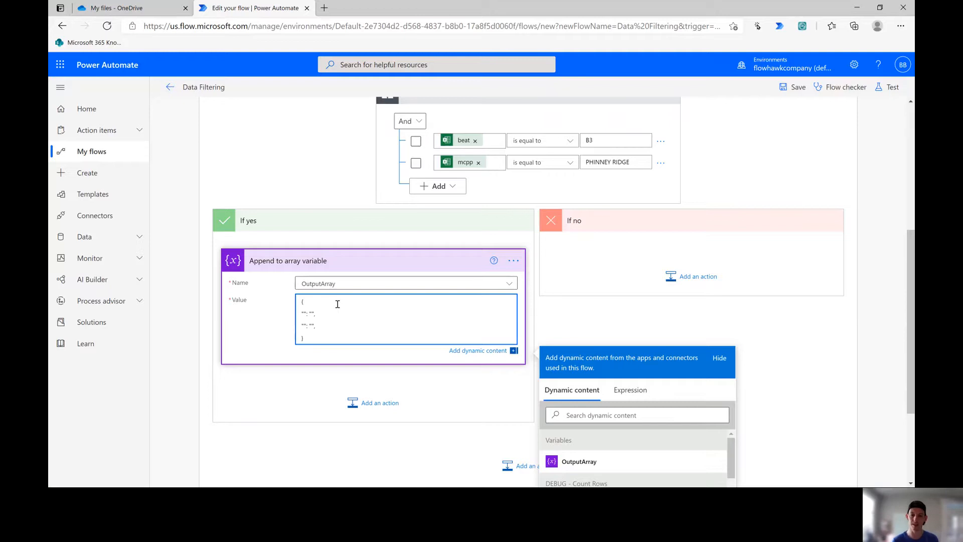
Step: Name the first key of the appended object Report and give it the report_number dynamic content as value
click(304, 311)
text(Report)
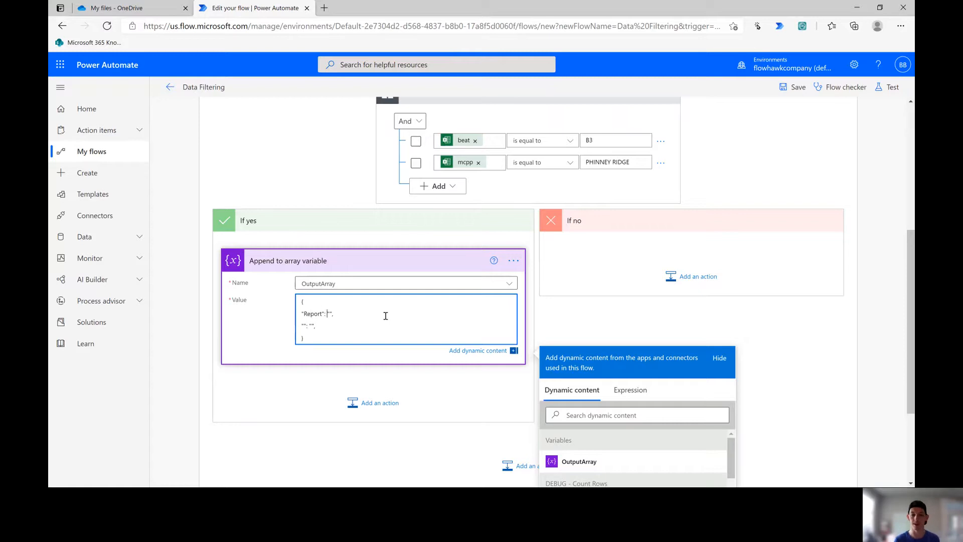
scroll(385, 316, down, 3)
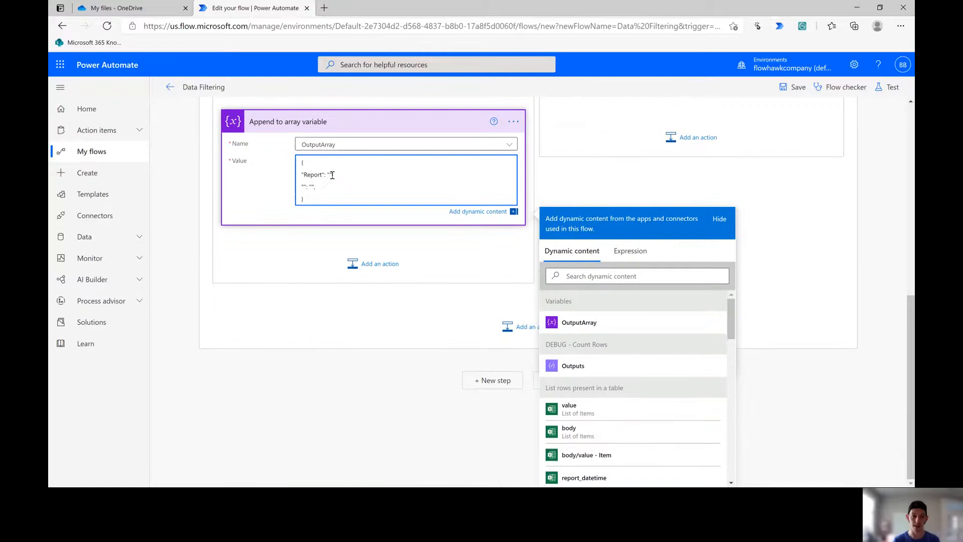
click(330, 173)
scroll(636, 383, down, 2)
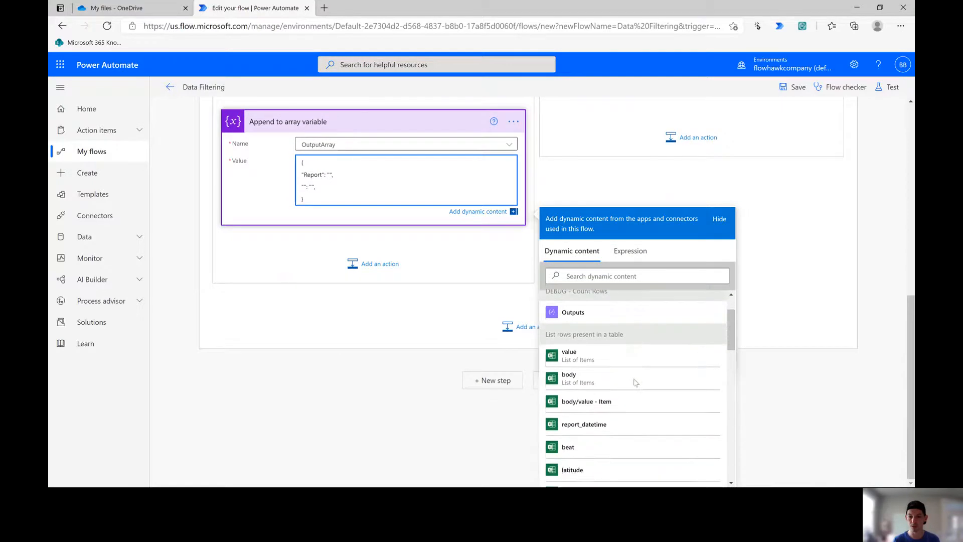
scroll(635, 383, down, 2)
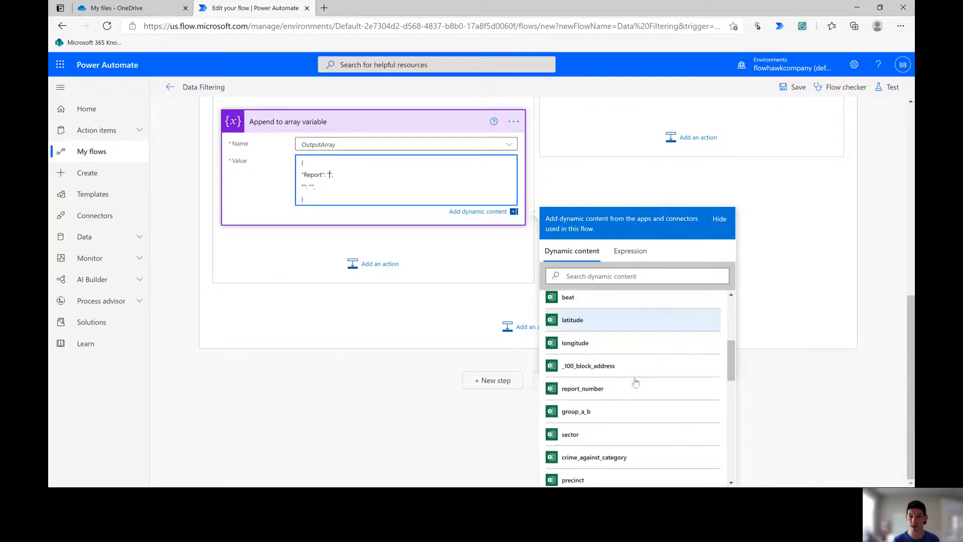
click(588, 388)
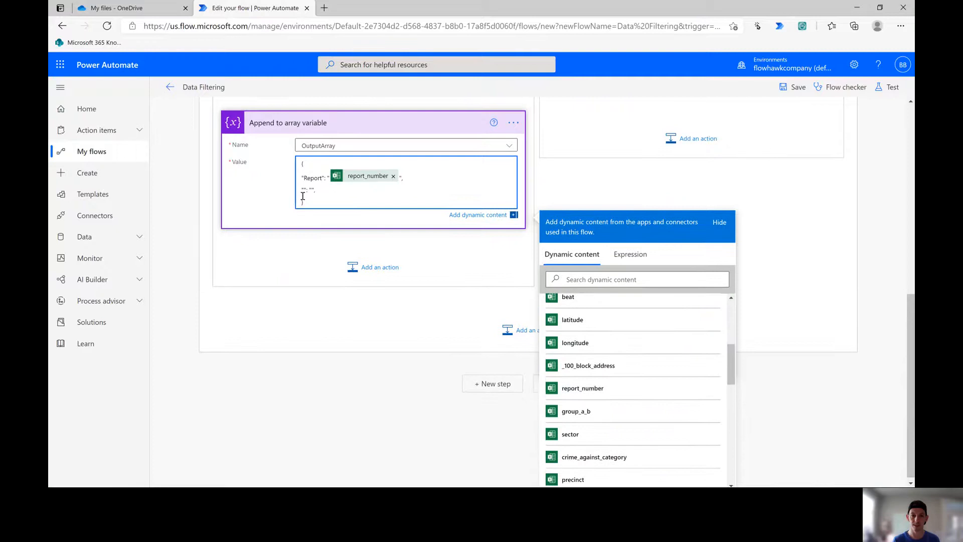
Step: Name the second key of the appended object Date and give it the report_datetime dynamic content as value
click(304, 190)
text(Date)
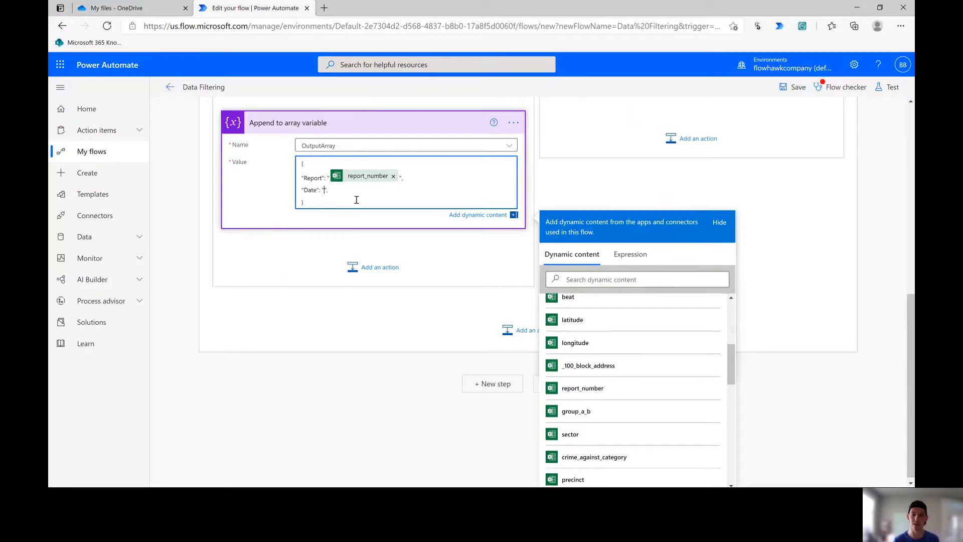
scroll(696, 413, up, 3)
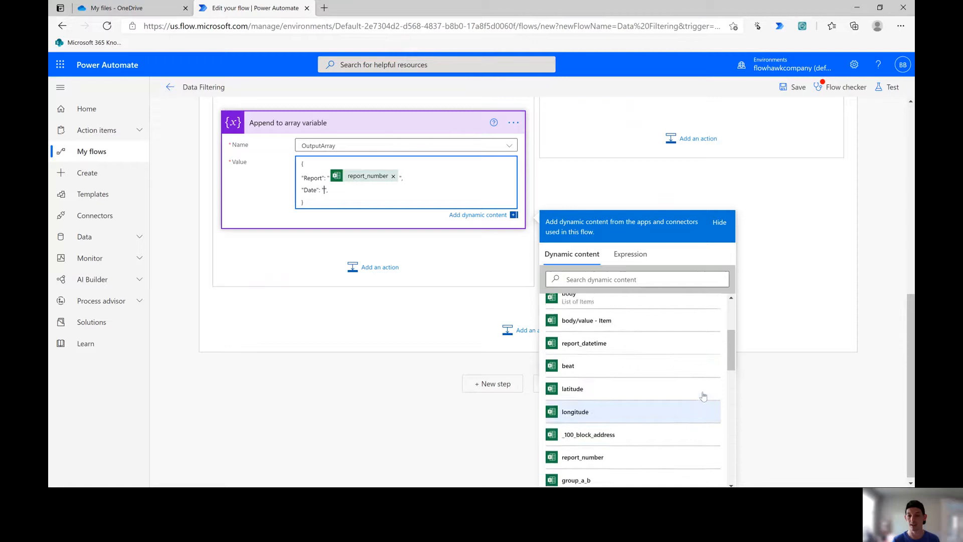
scroll(704, 397, up, 3)
scroll(703, 394, down, 6)
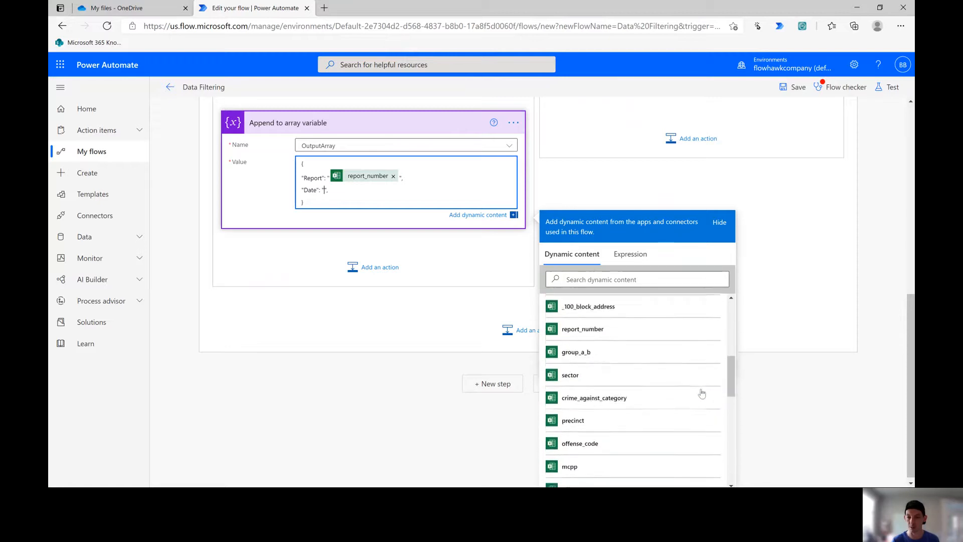
scroll(701, 393, down, 5)
scroll(683, 395, up, 2)
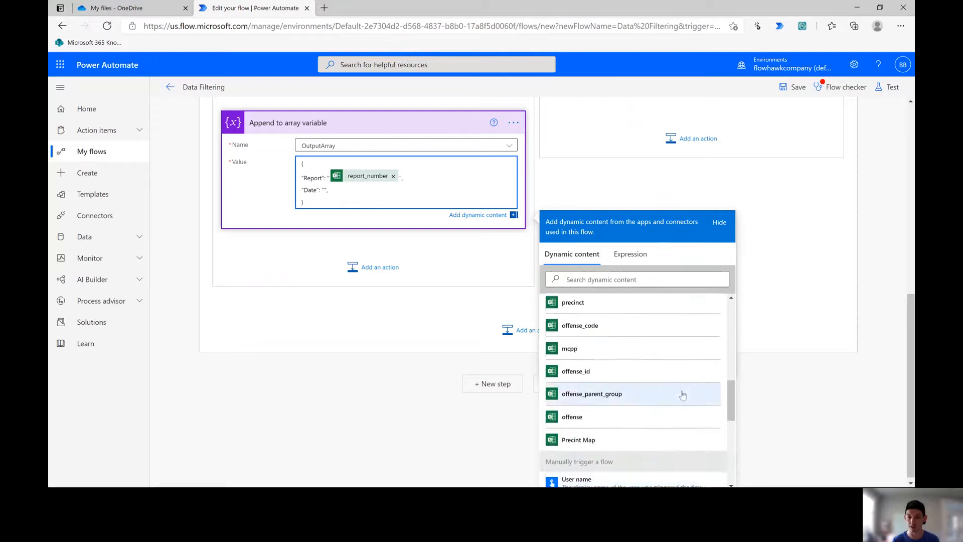
scroll(683, 395, up, 3)
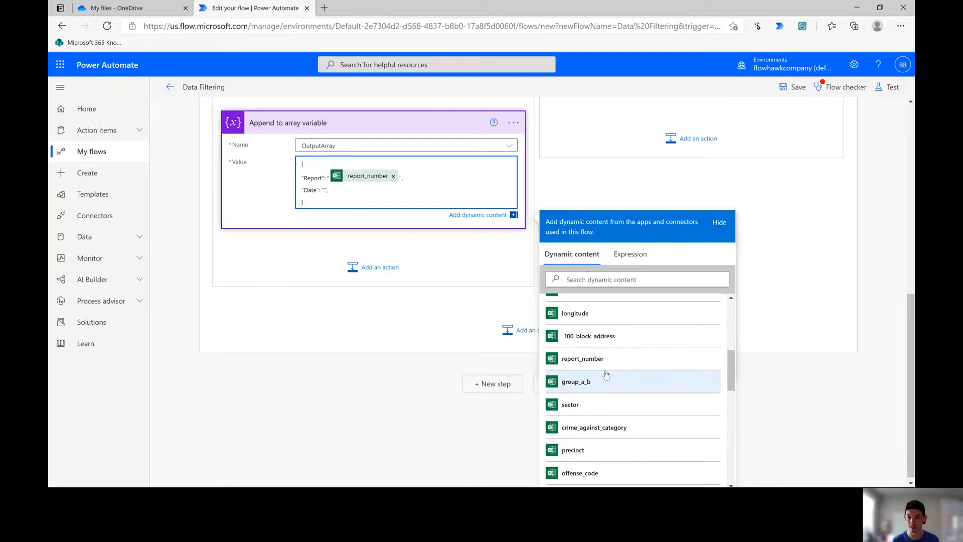
scroll(605, 370, up, 4)
click(571, 342)
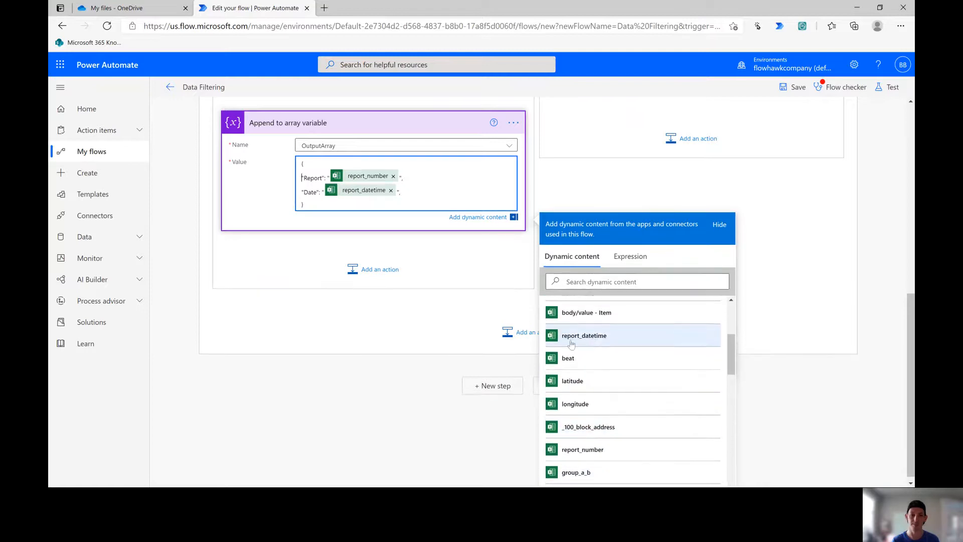
click(337, 415)
scroll(337, 415, up, 5)
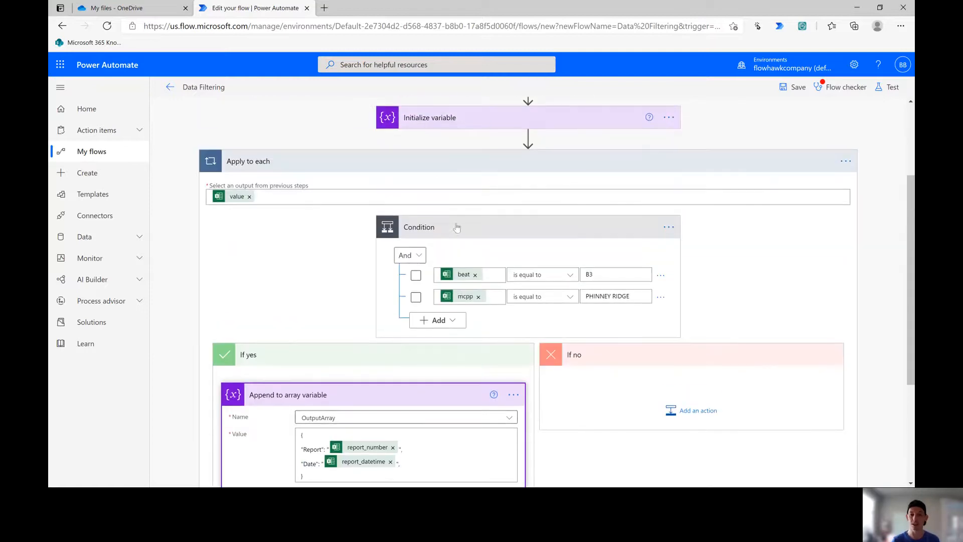
scroll(455, 119, up, 3)
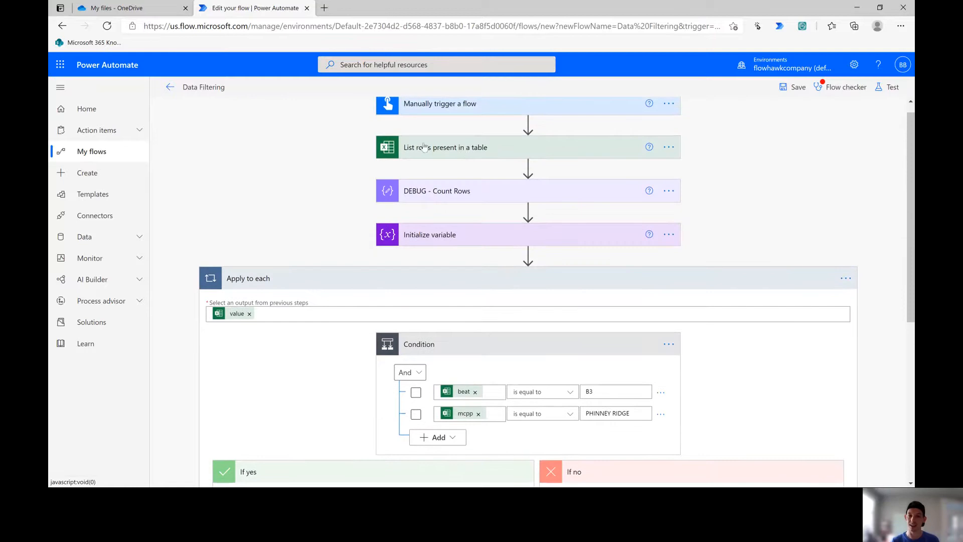
Step: Add a Compose action after the Apply to each loop at the end of the flow
scroll(464, 168, down, 2)
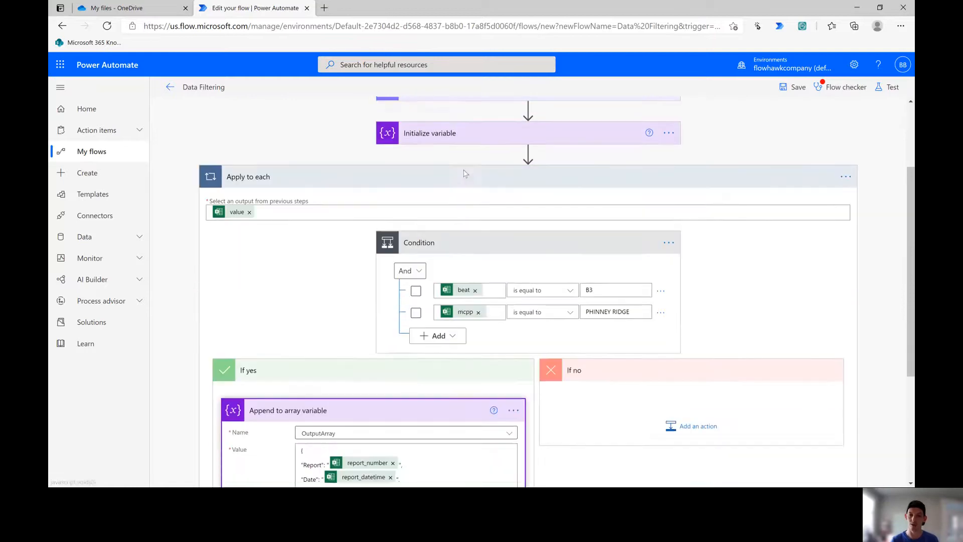
scroll(464, 173, down, 1)
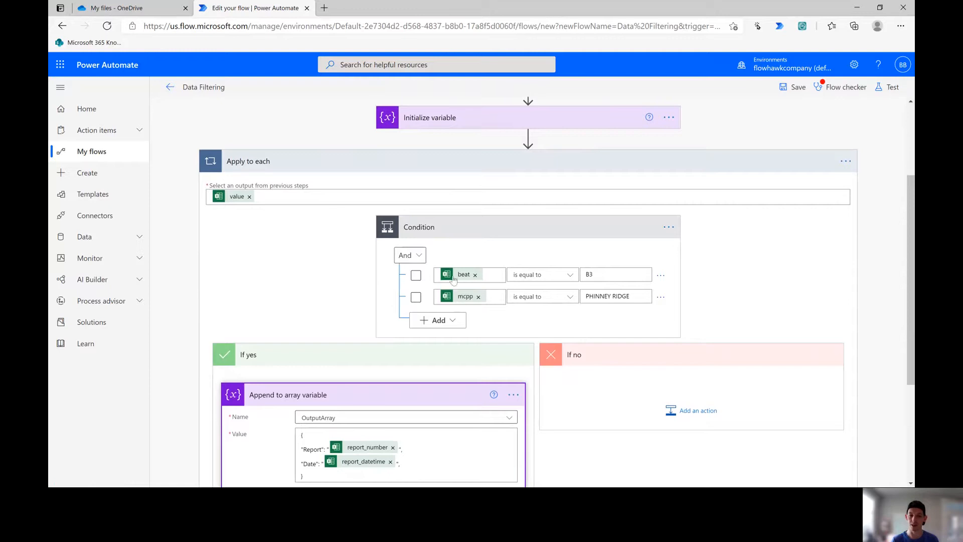
scroll(495, 276, down, 1)
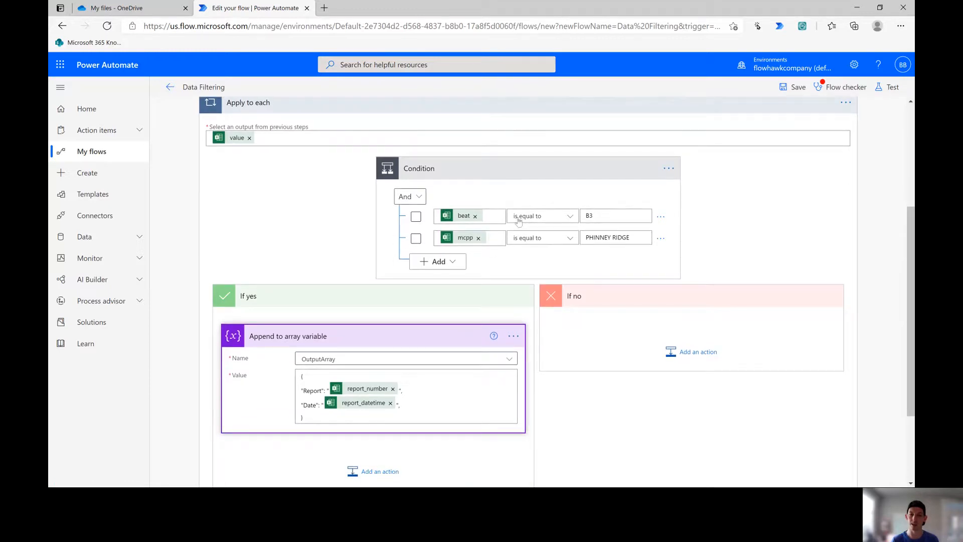
scroll(351, 344, down, 2)
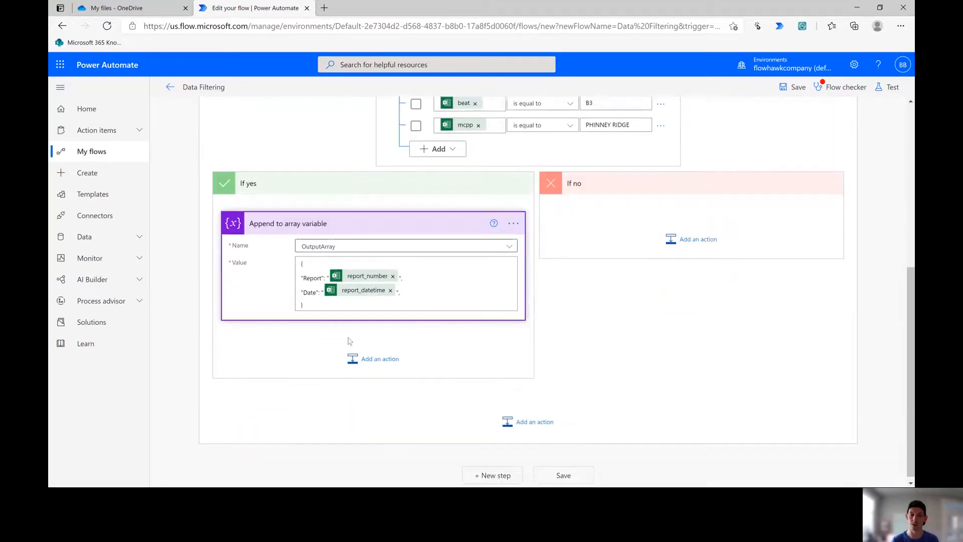
click(496, 471)
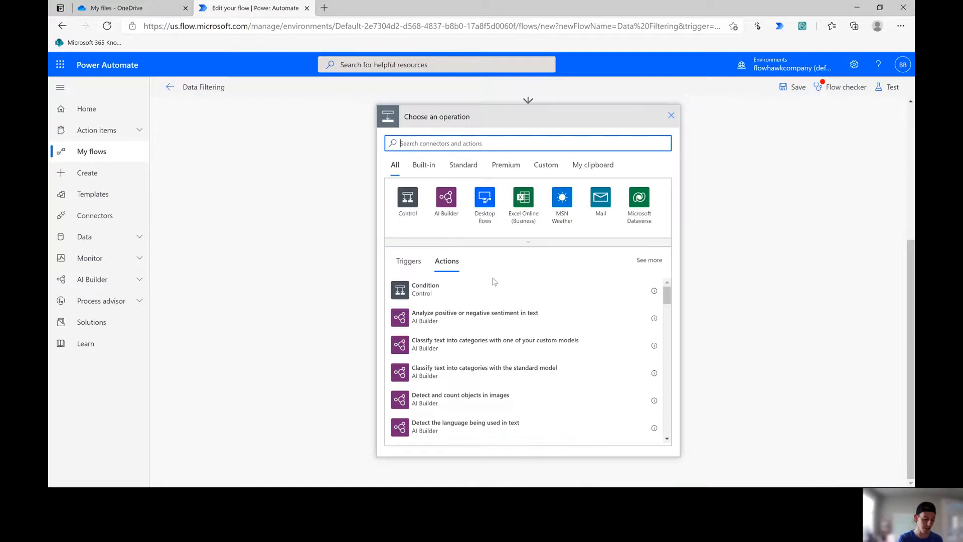
text(Compose)
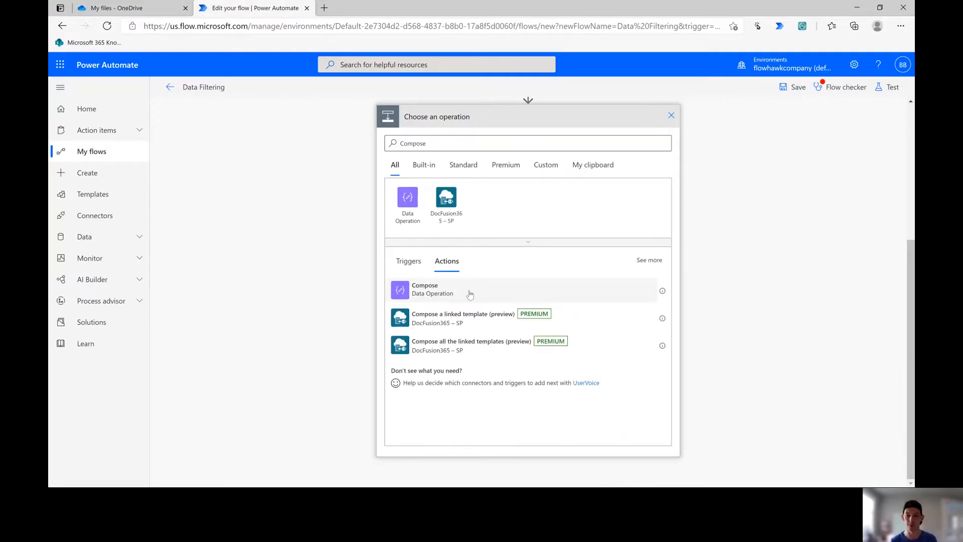
click(469, 290)
click(609, 361)
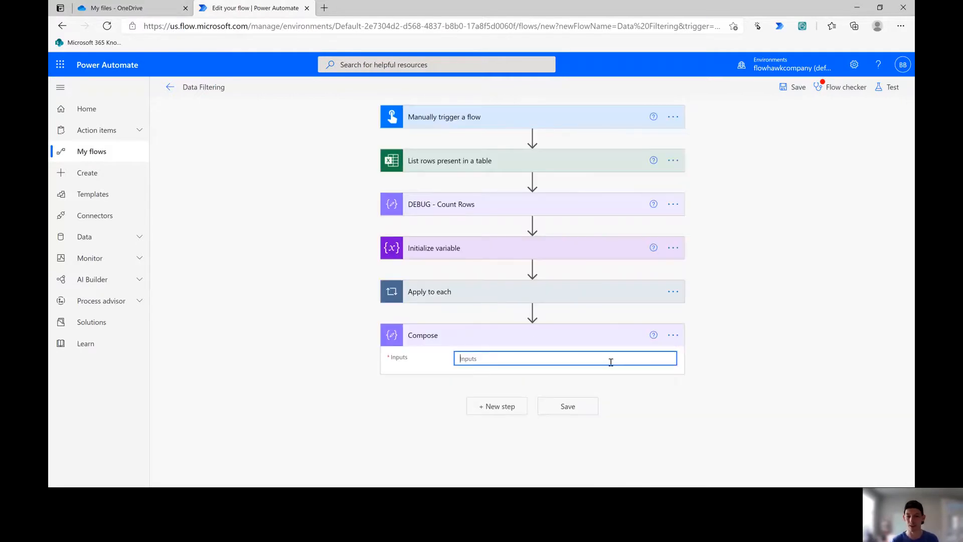
Step: Rename the new Compose action DEBUG - OutputArray and set its input to the OutputArray variable
click(669, 337)
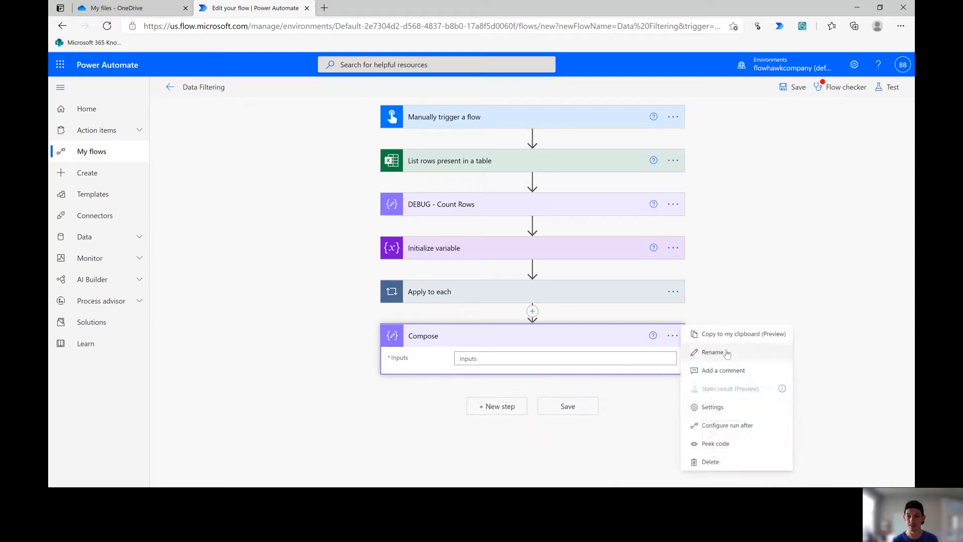
click(710, 352)
text(DEBUG - OutputArray)
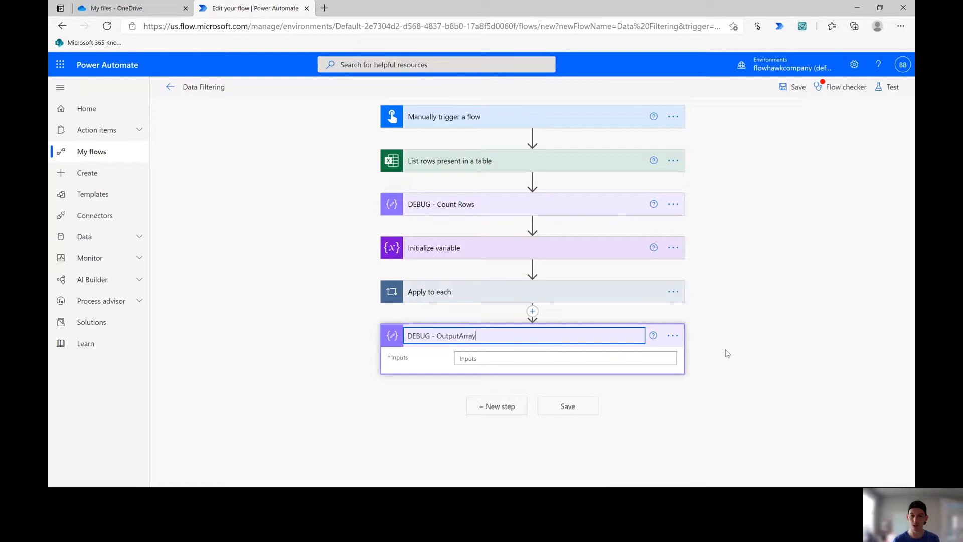
click(646, 359)
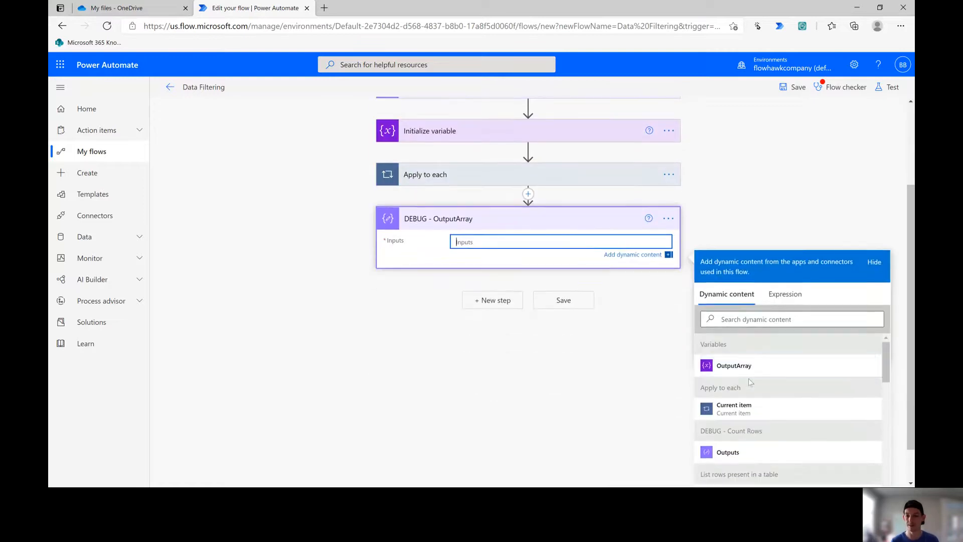
click(743, 367)
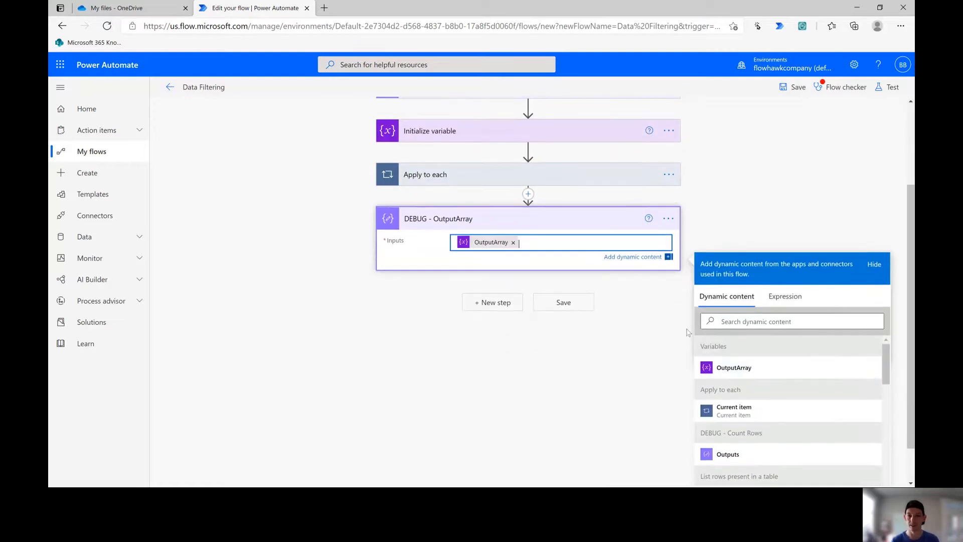
Step: Add another Compose action at the end of the flow and rename it DEBUG - Length of OutputArray
click(505, 303)
text(mpose)
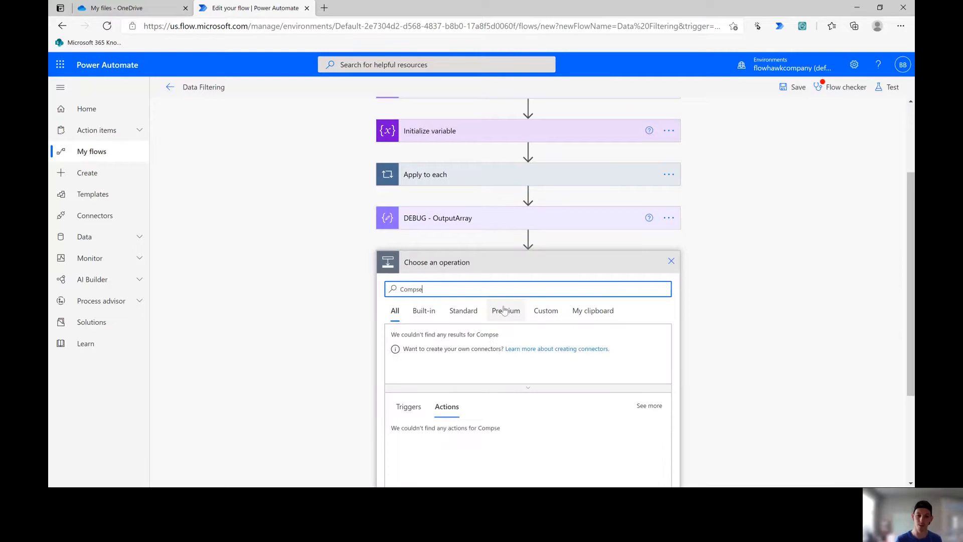
click(438, 439)
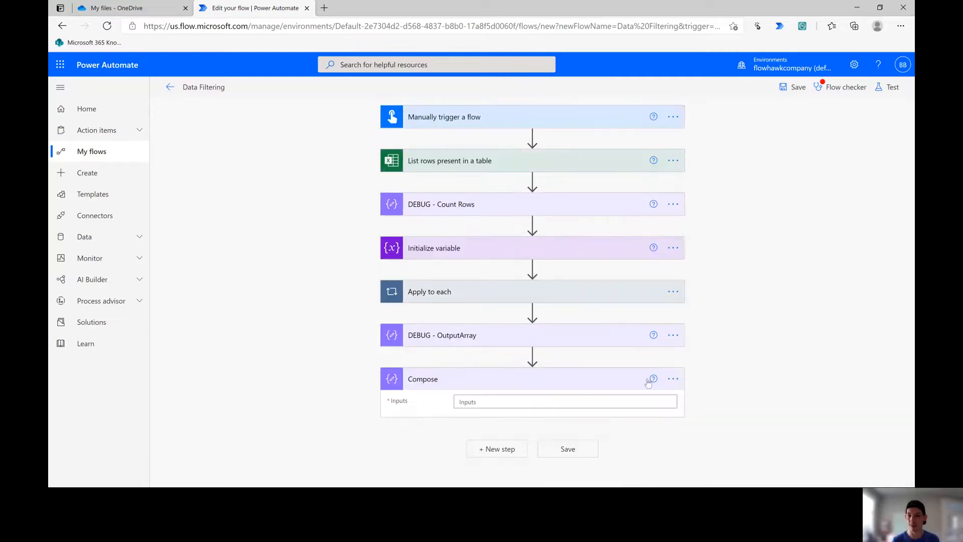
click(672, 380)
click(716, 369)
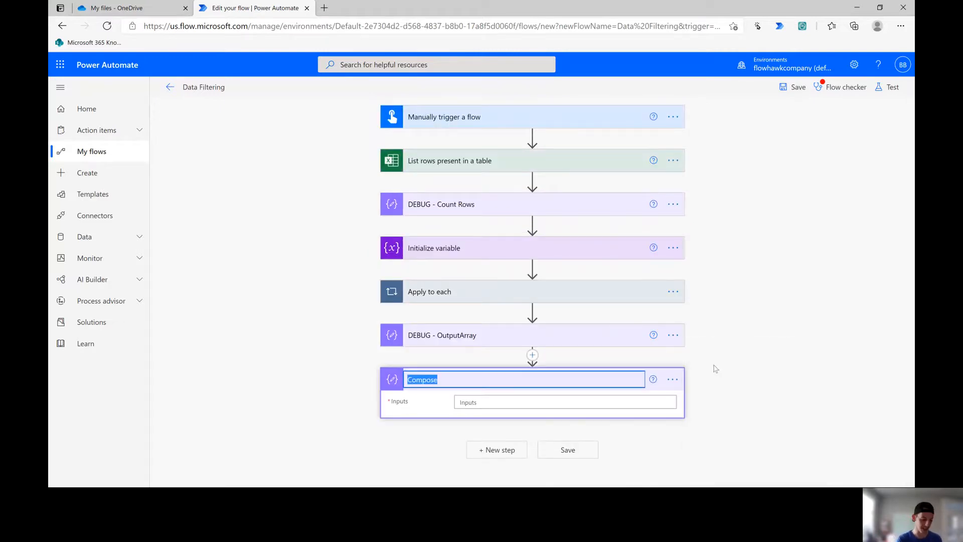
text(DEBUG - )
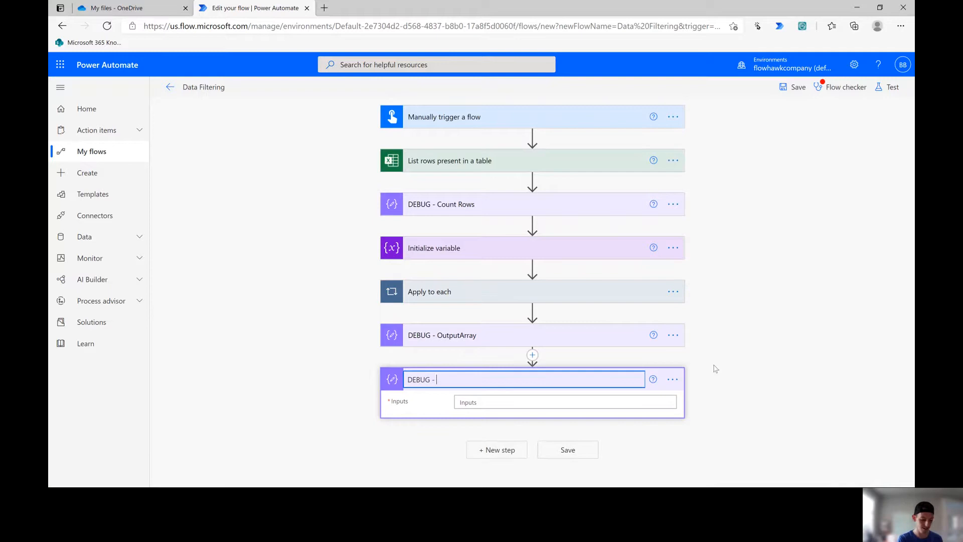
text(Length of OutputArray)
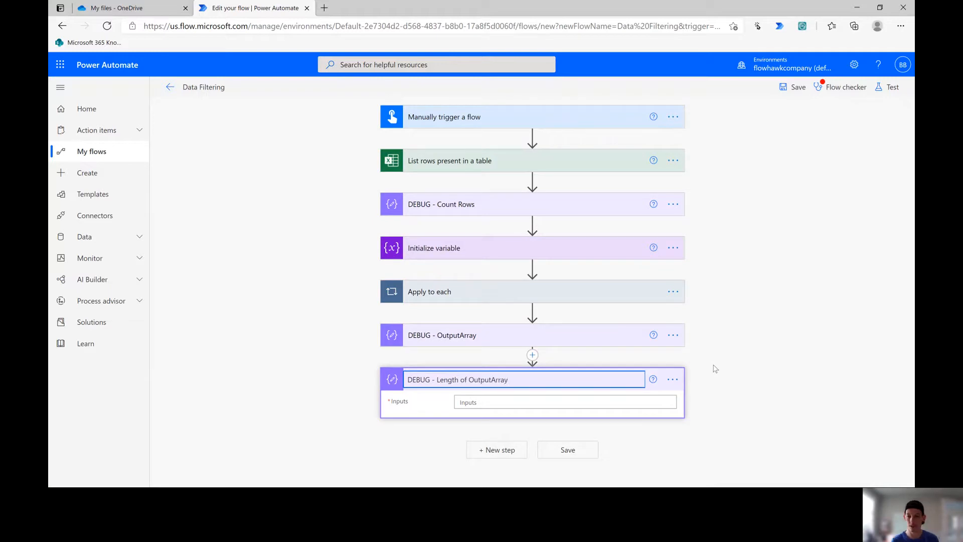
Step: Set the input of DEBUG - Length of OutputArray to a length() expression wrapping the OutputArray variable
click(646, 398)
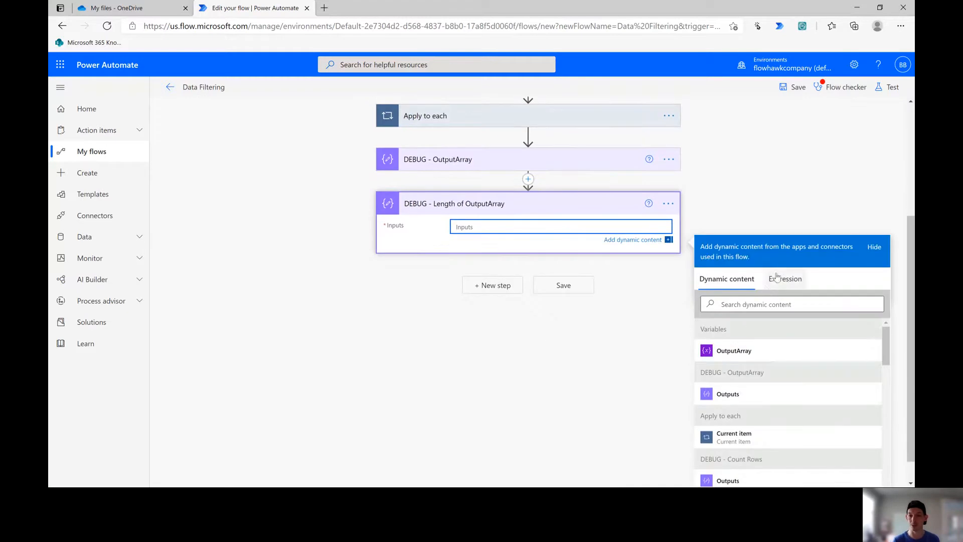
click(773, 279)
click(754, 312)
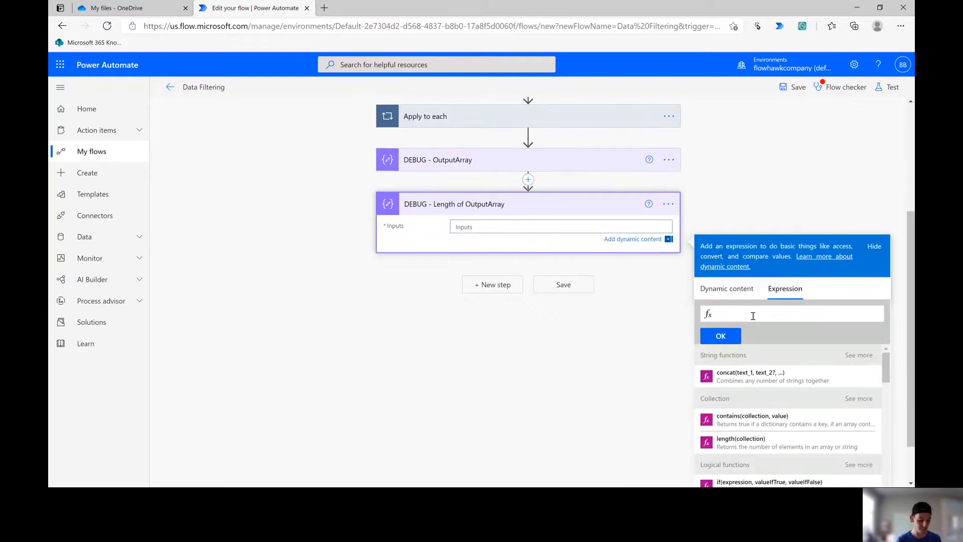
text(length()
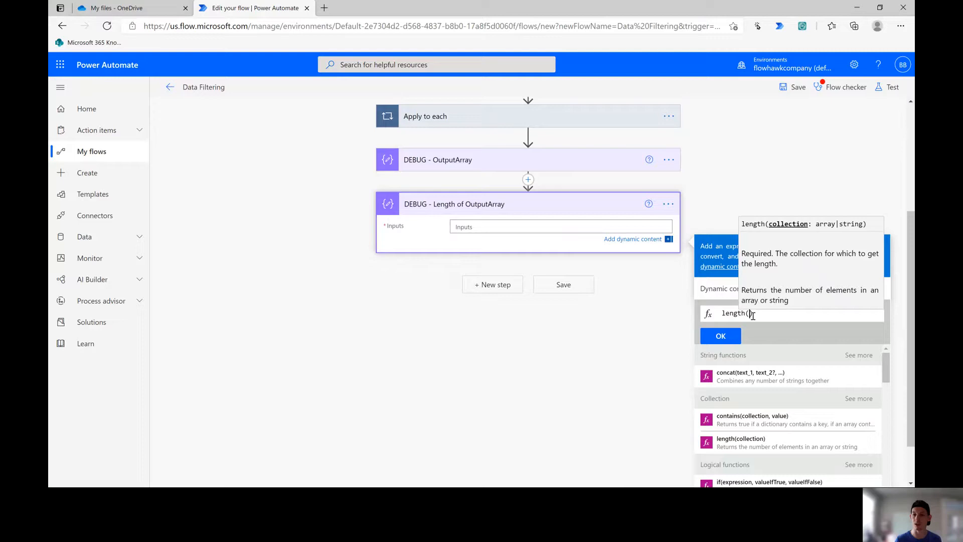
click(725, 291)
click(758, 371)
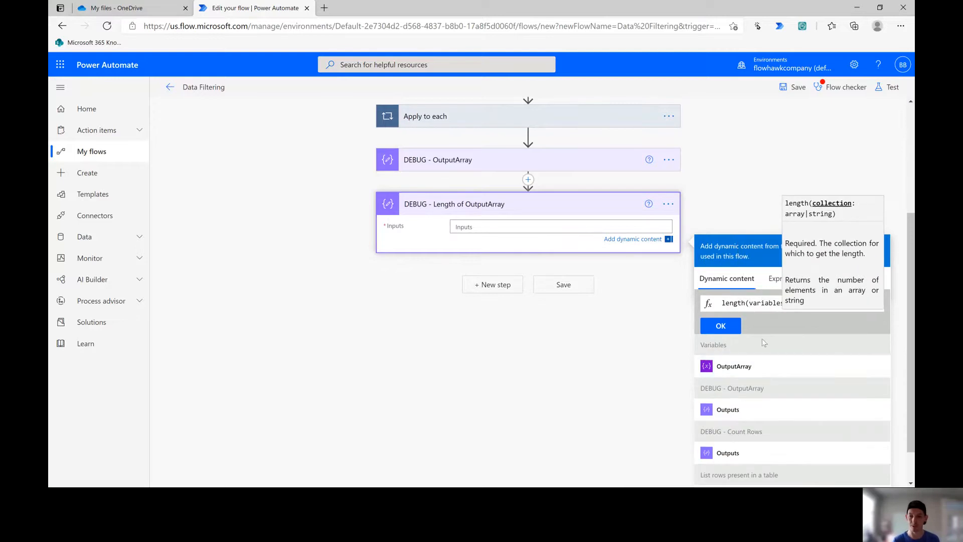
click(719, 326)
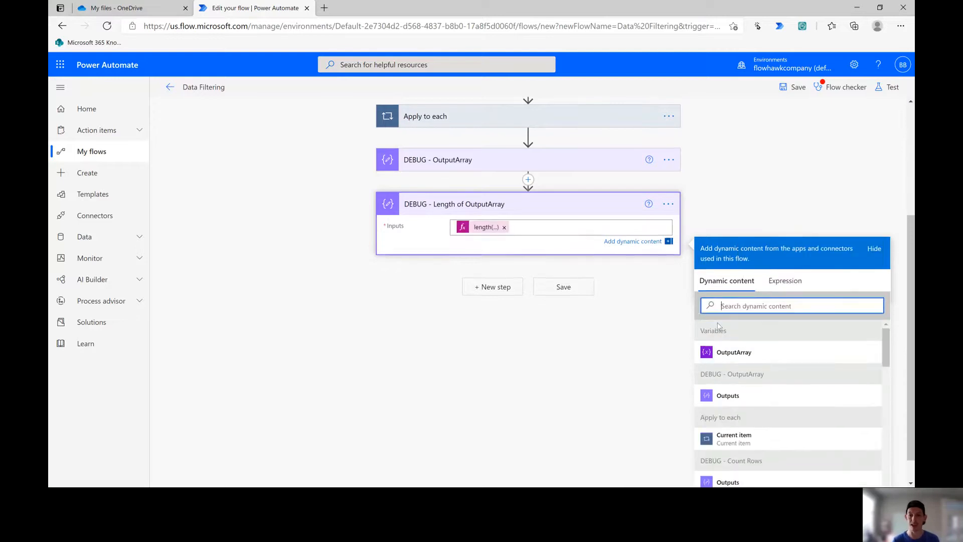
click(751, 220)
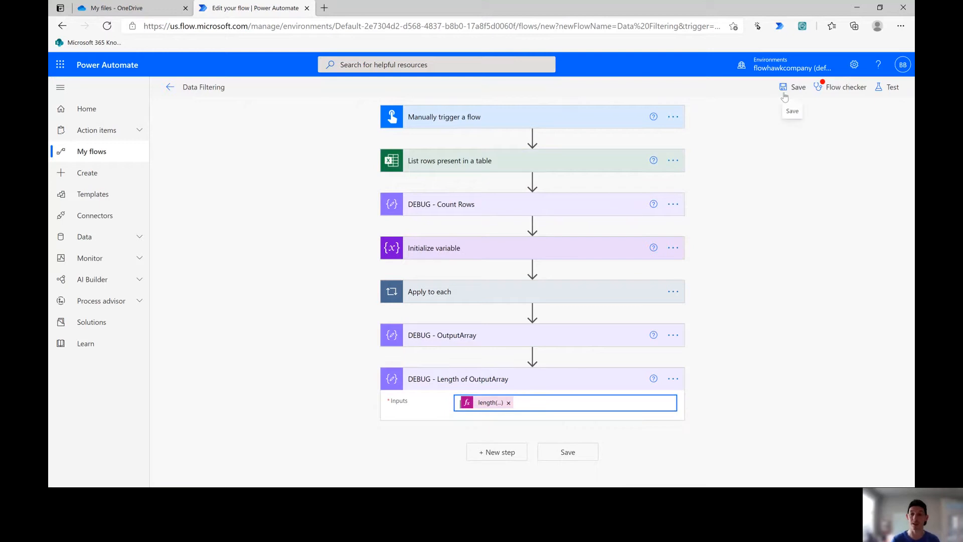
Step: Open the flow checker's Append to array variable error and delete the trailing comma after the Date value in the JSON object
click(834, 88)
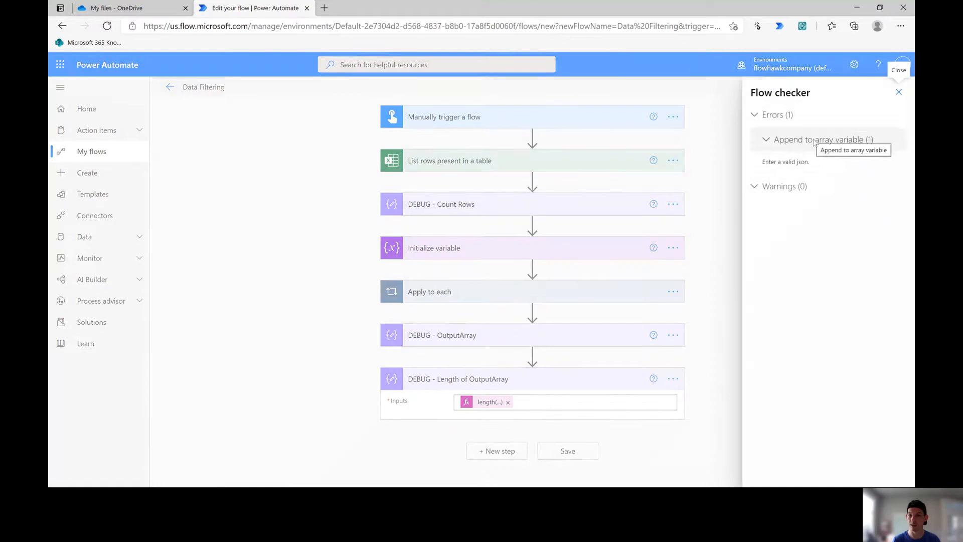
click(799, 163)
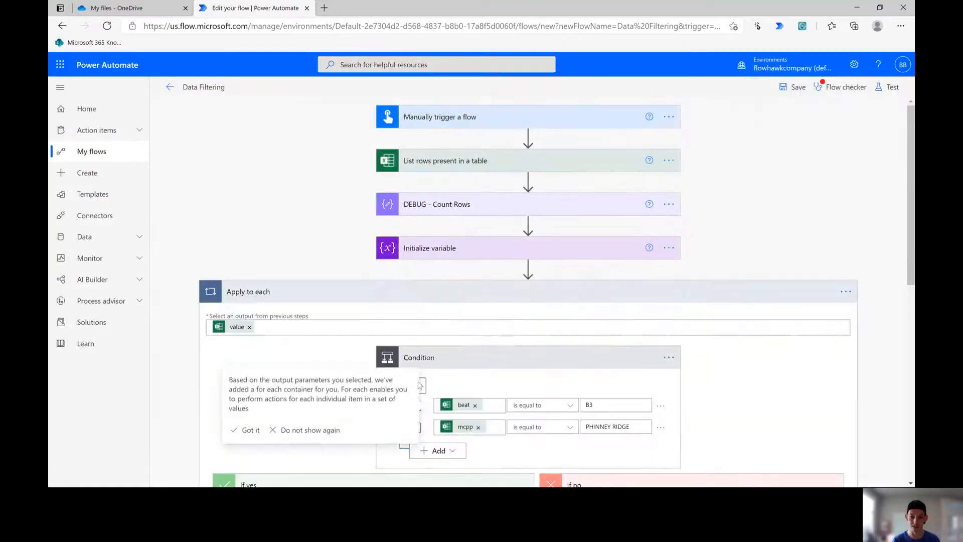
scroll(453, 361, down, 1)
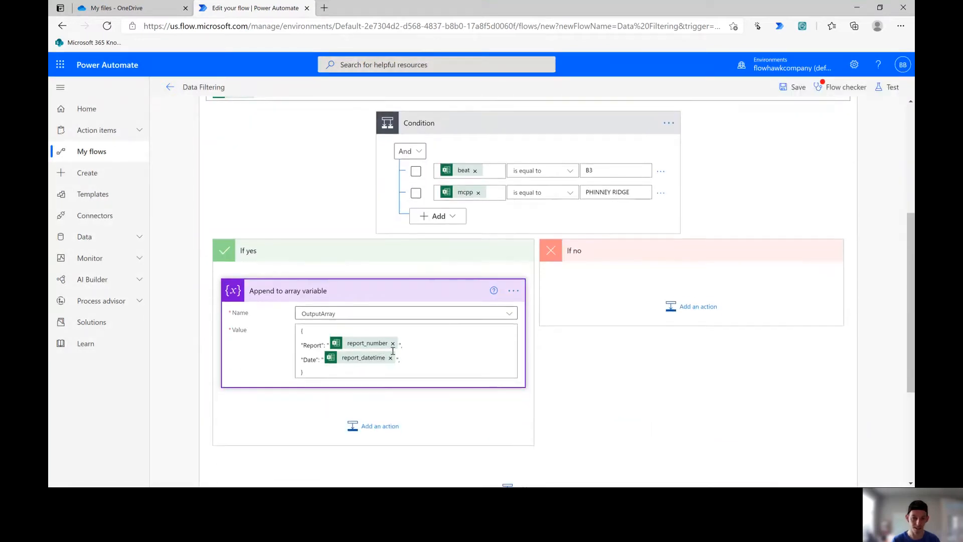
click(316, 331)
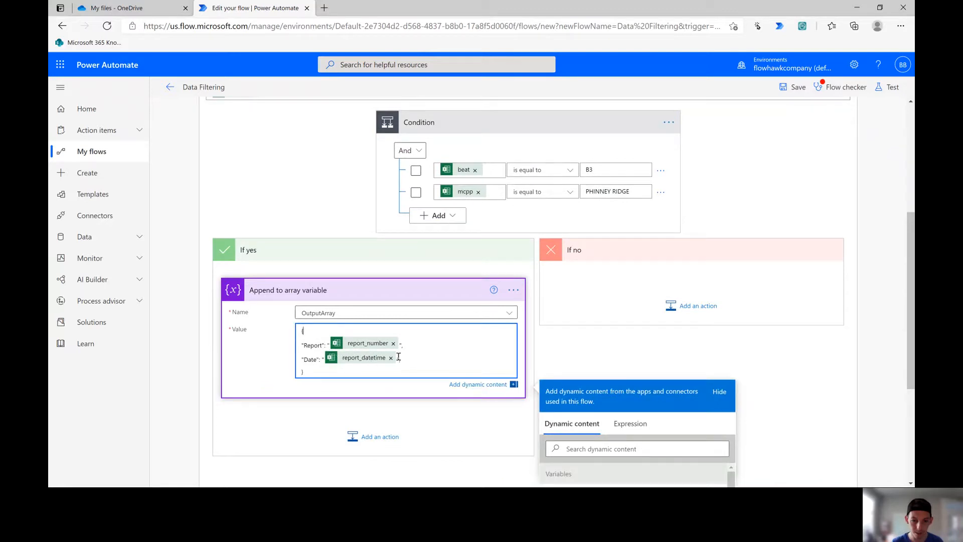
key(BackSpace)
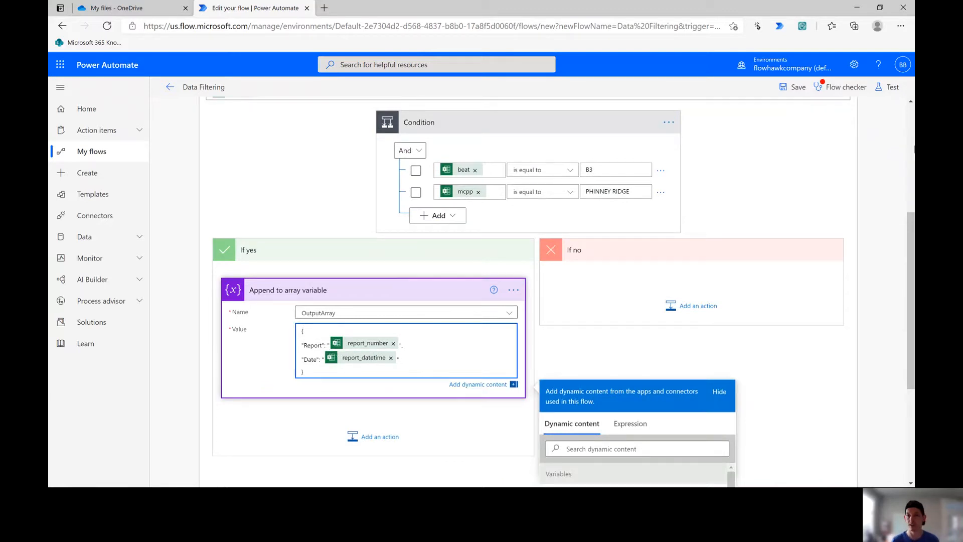
click(895, 136)
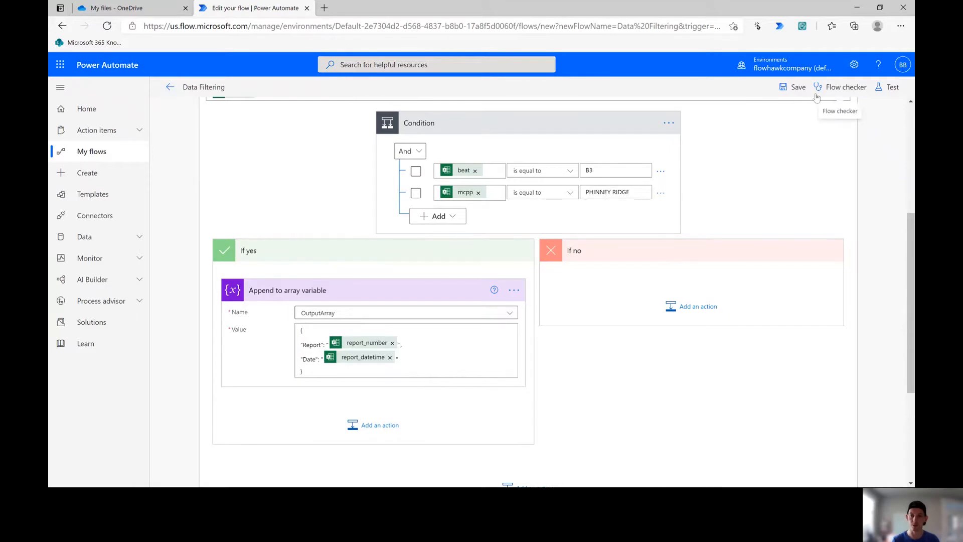
click(889, 87)
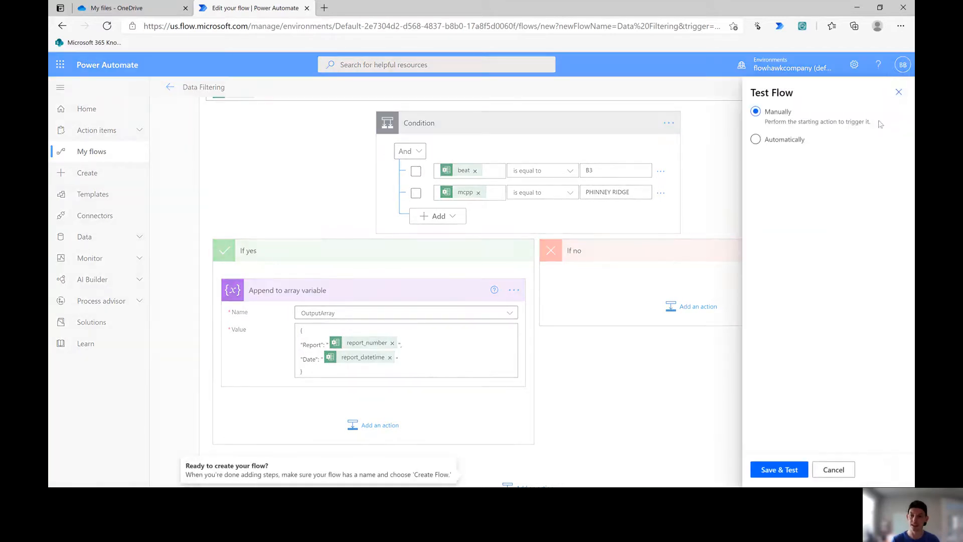
click(899, 94)
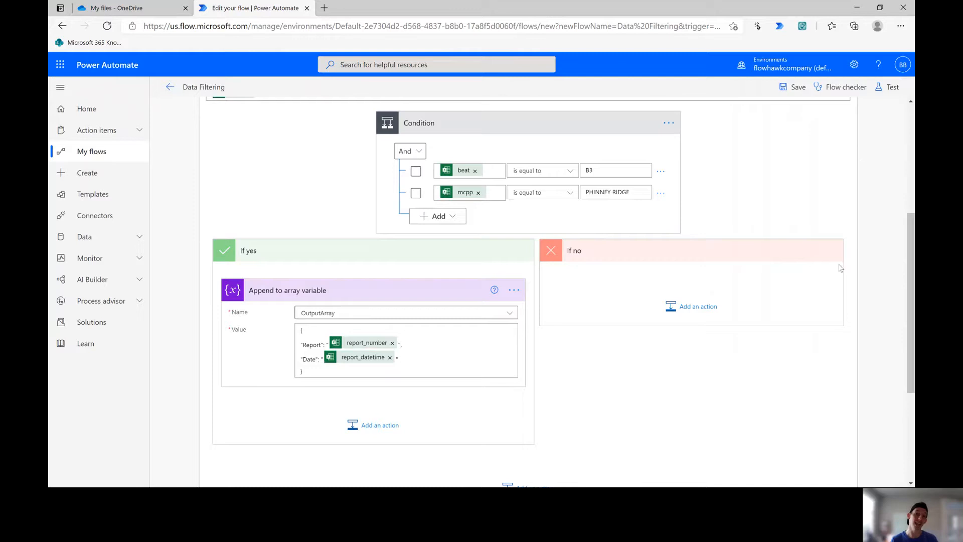
scroll(841, 263, up, 2)
scroll(841, 261, up, 2)
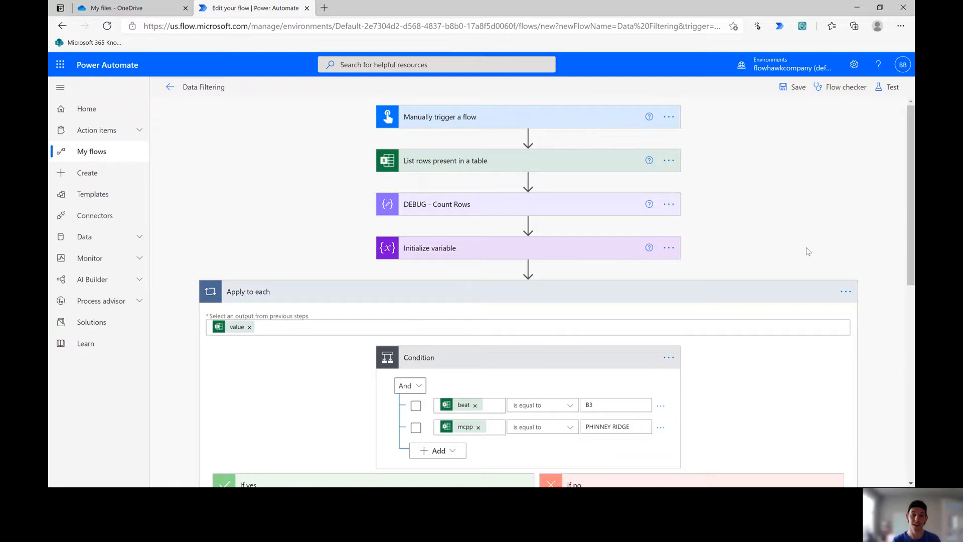
Step: Turn on concurrency control for the Apply to each loop and set its degree of parallelism to 50
scroll(806, 254, down, 1)
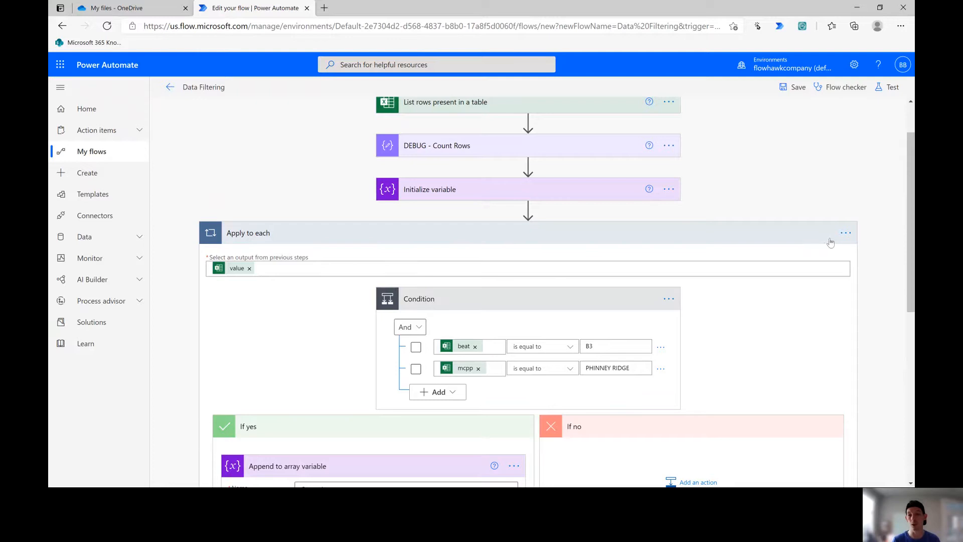
click(846, 233)
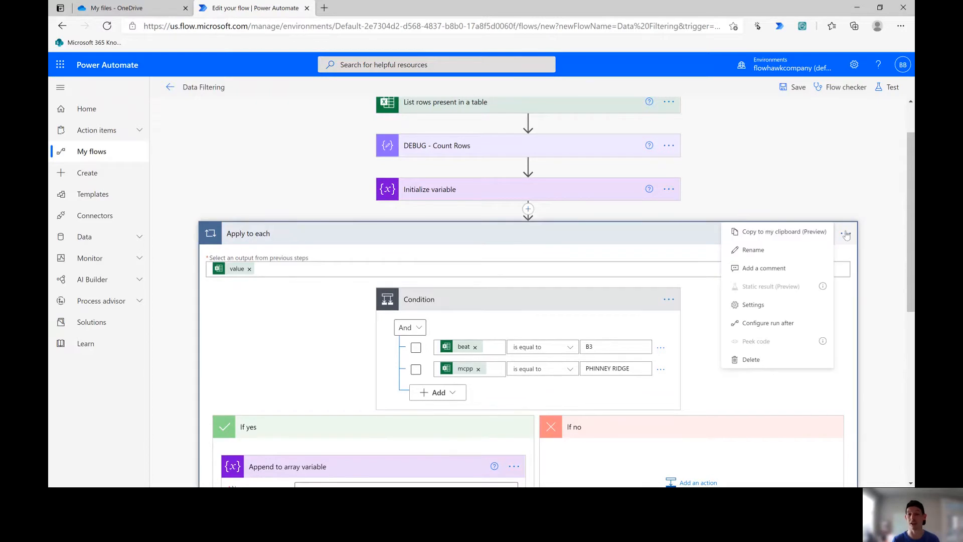
click(754, 304)
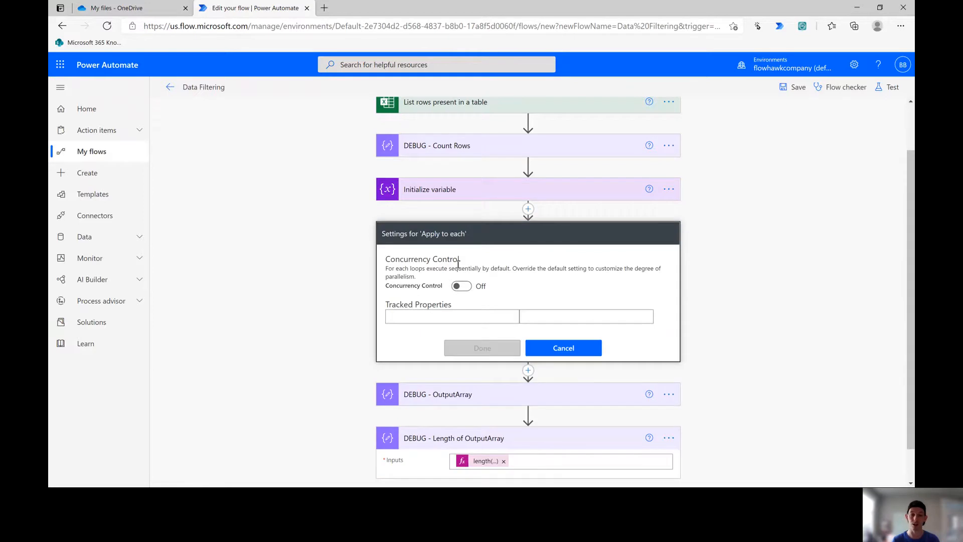
click(461, 287)
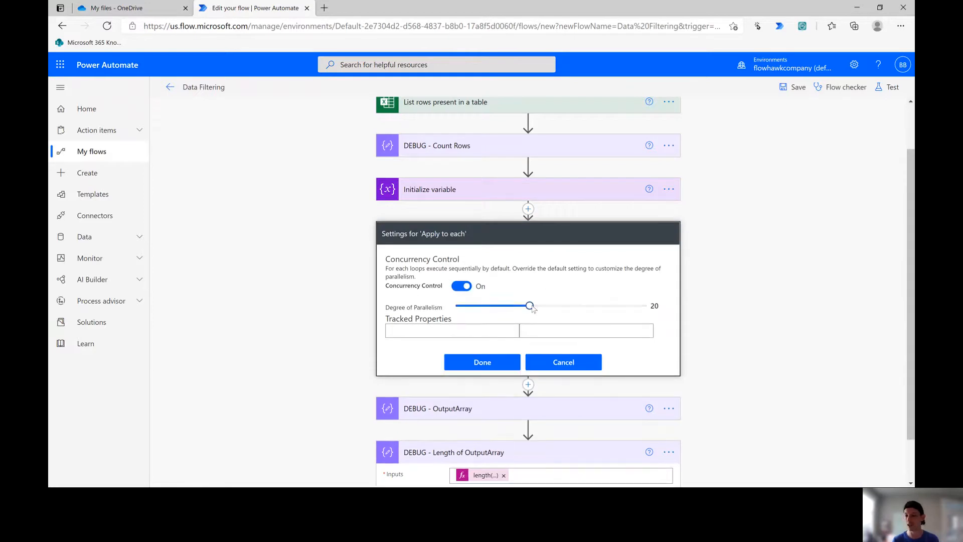
drag(529, 306, 756, 313)
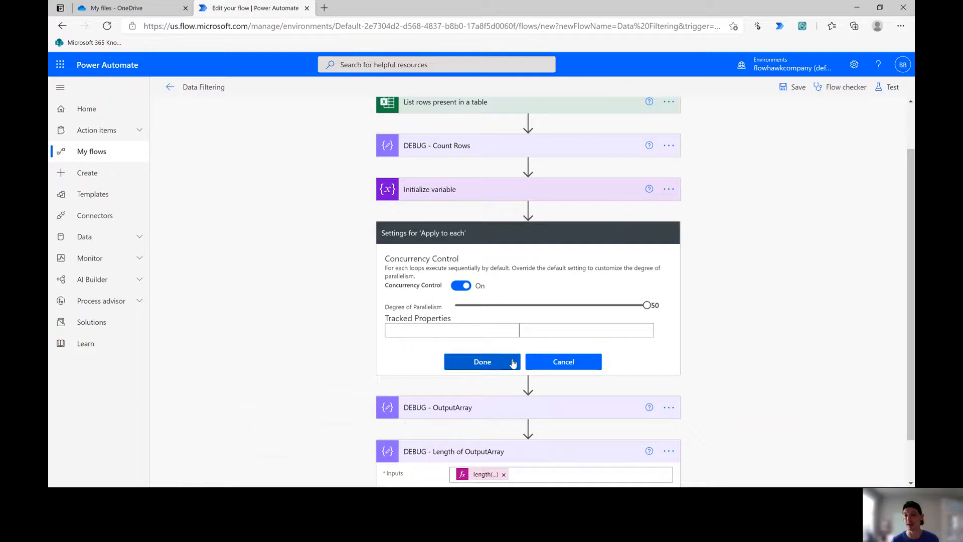
click(516, 360)
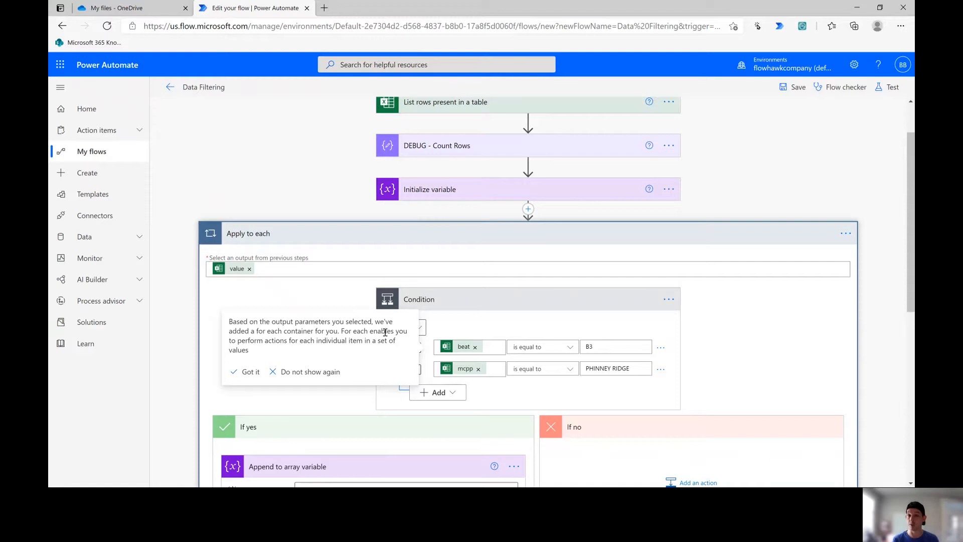
Step: Save the Data Filtering flow and start a manual test run
scroll(560, 330, down, 3)
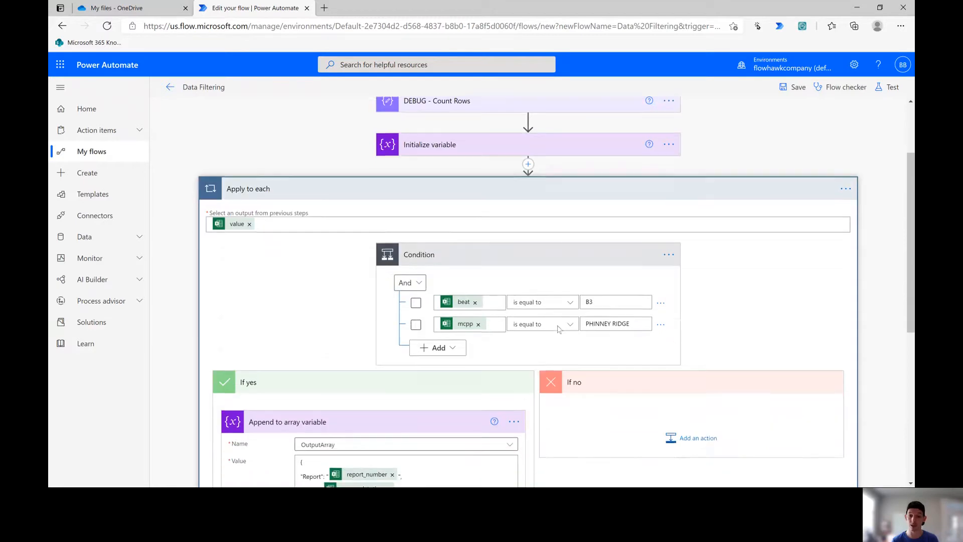
click(888, 88)
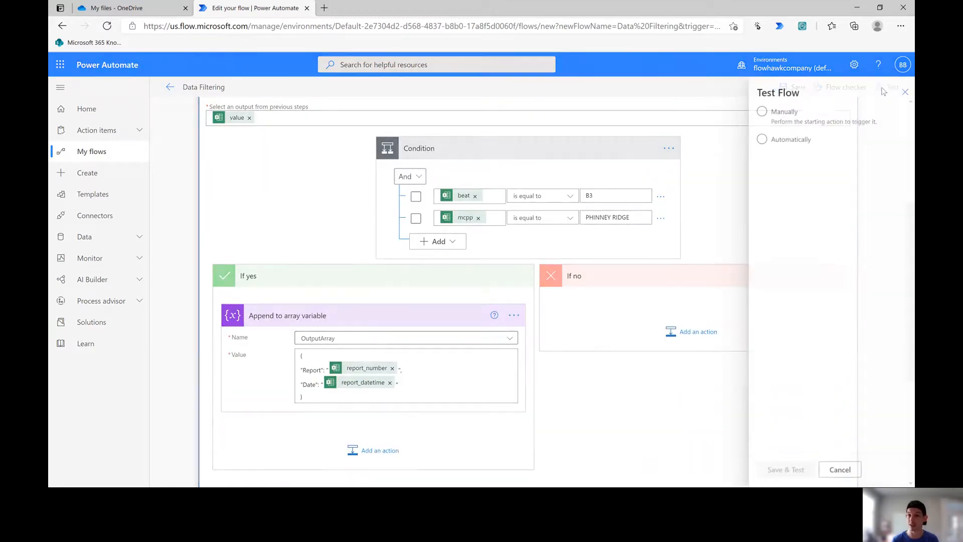
click(784, 470)
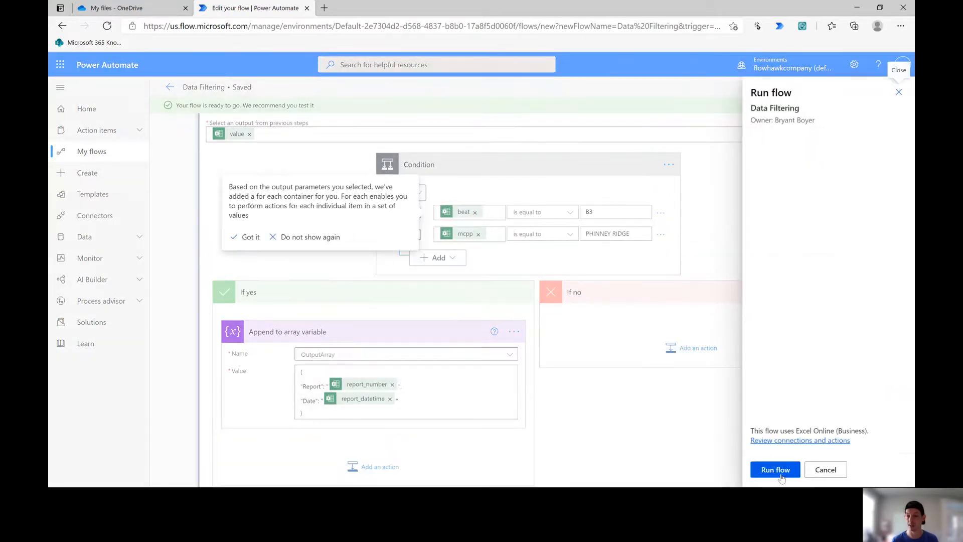
click(779, 470)
click(775, 476)
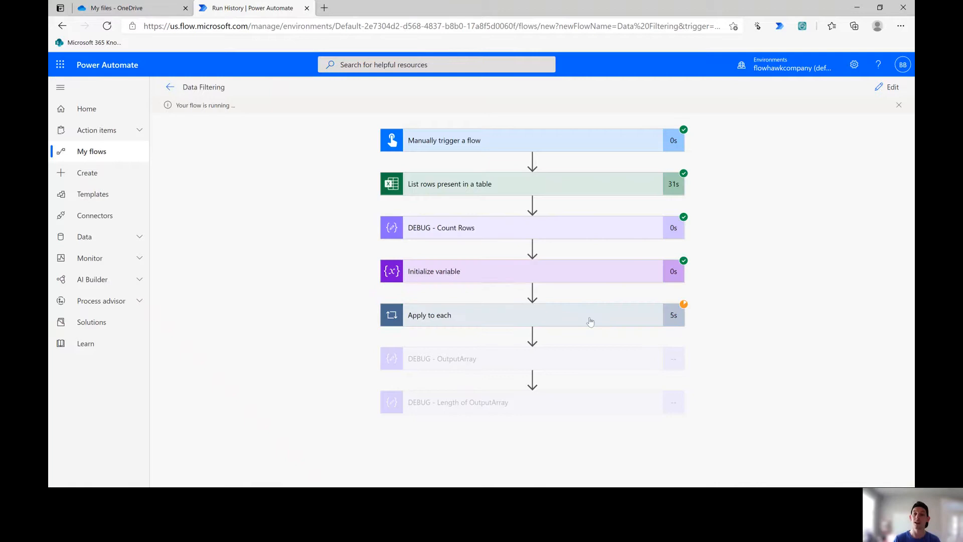
Step: Check the run results of the Apply to each loop and the DEBUG - Length of OutputArray action
click(569, 319)
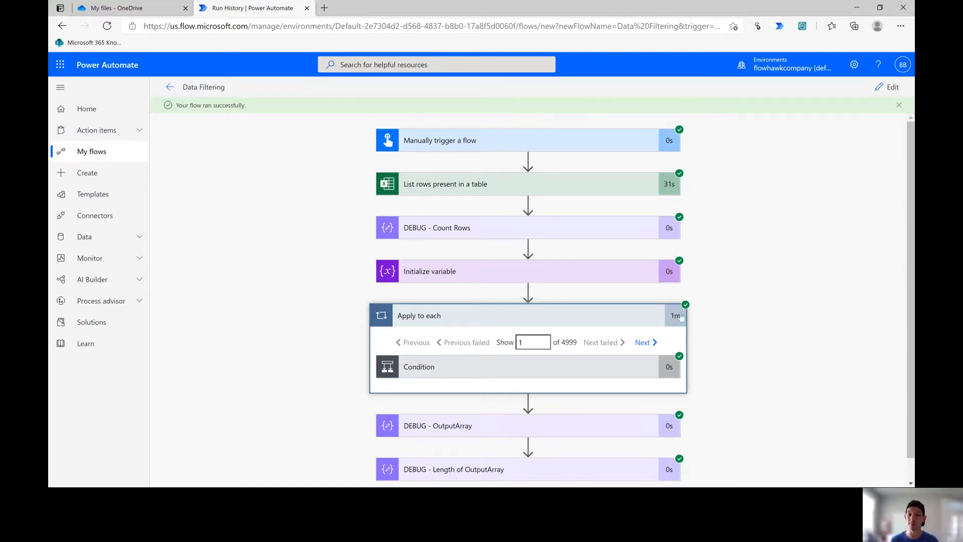
scroll(647, 331, down, 2)
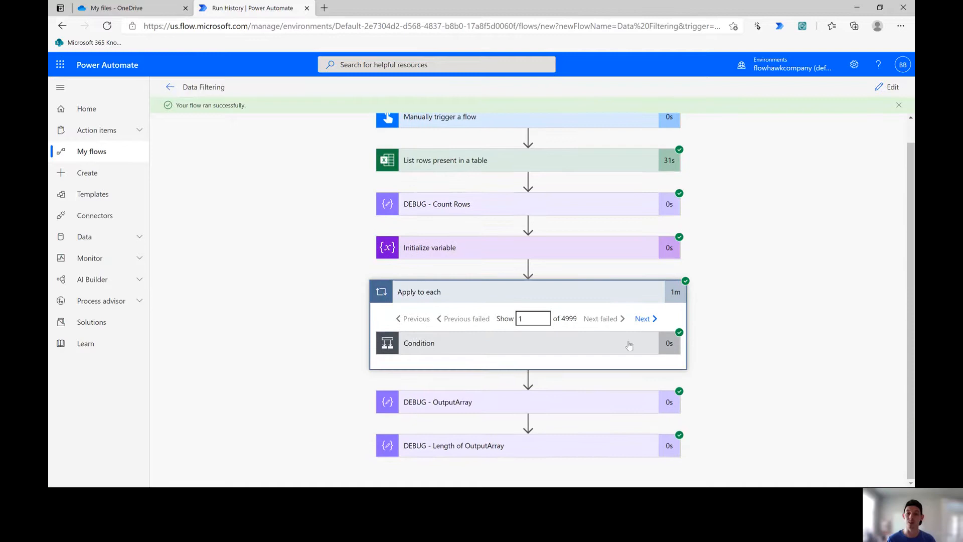
click(546, 453)
scroll(532, 421, down, 3)
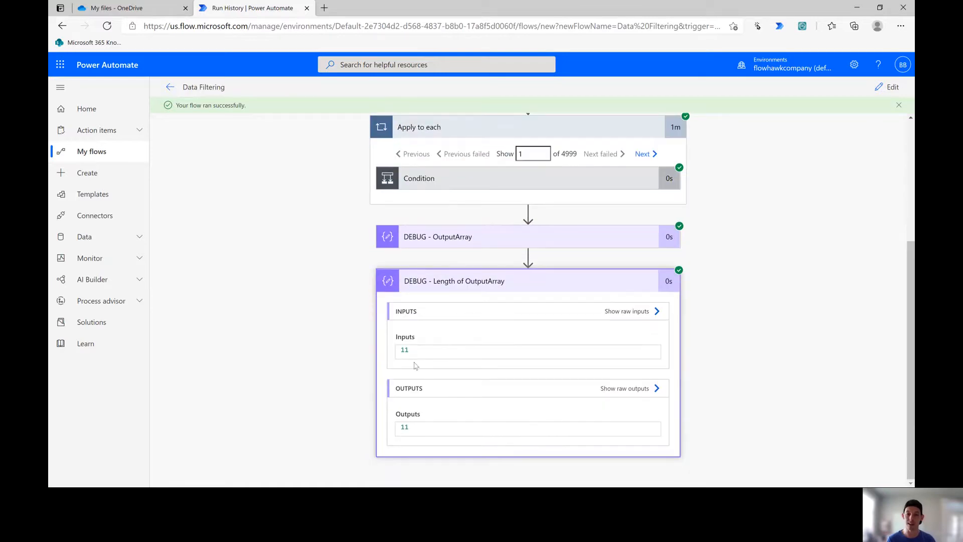
Step: Examine the Report and Date entries in the run results of DEBUG - OutputArray
click(453, 245)
scroll(487, 331, down, 5)
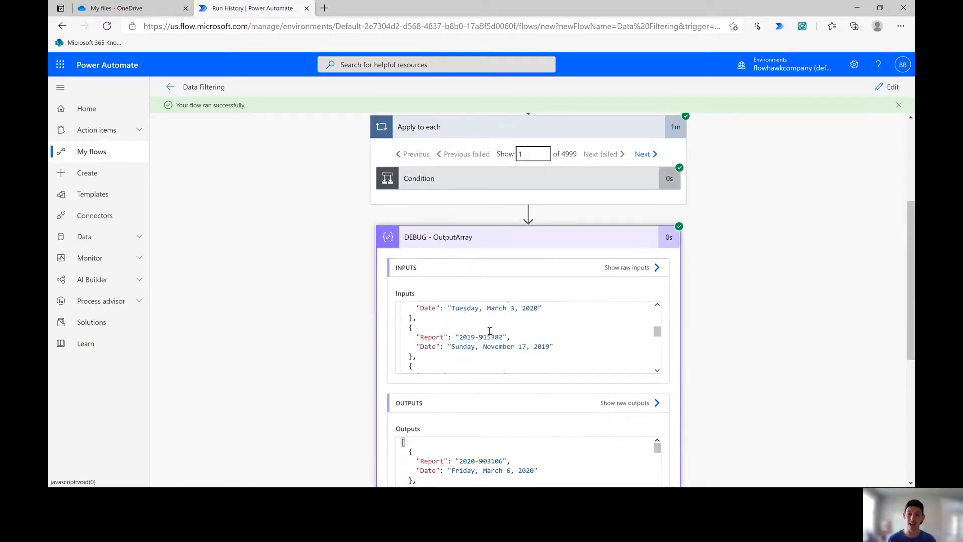
scroll(489, 341, down, 3)
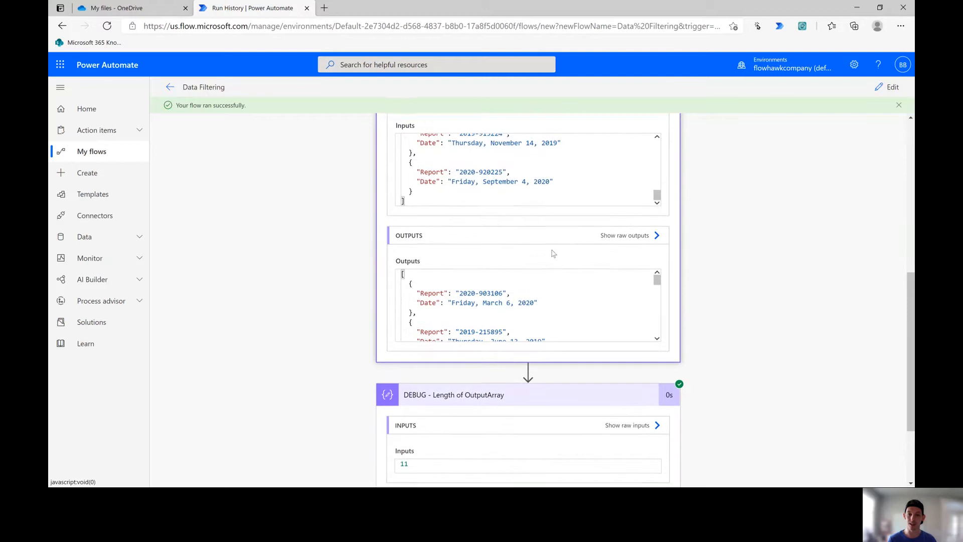
scroll(550, 251, up, 1)
scroll(536, 250, up, 2)
scroll(536, 248, up, 3)
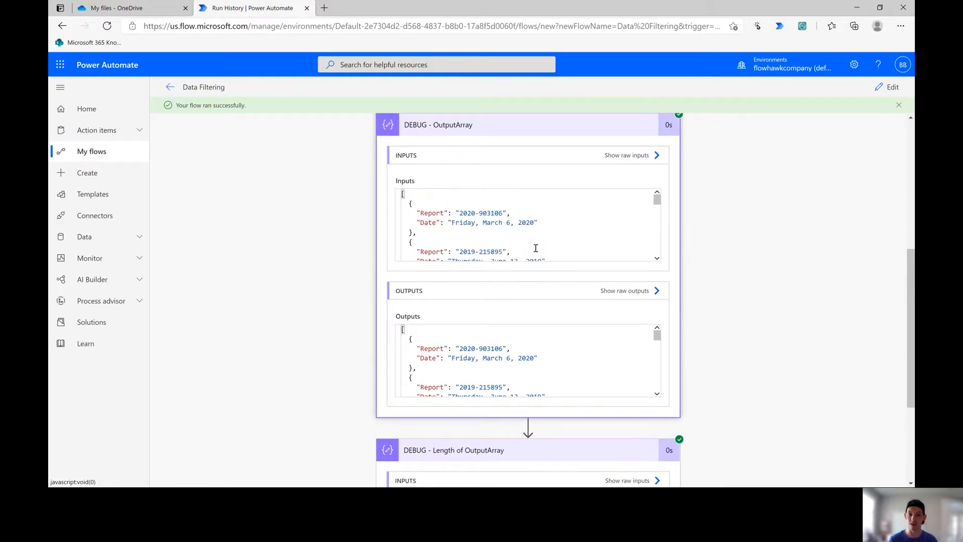
scroll(535, 248, up, 2)
scroll(536, 248, down, 3)
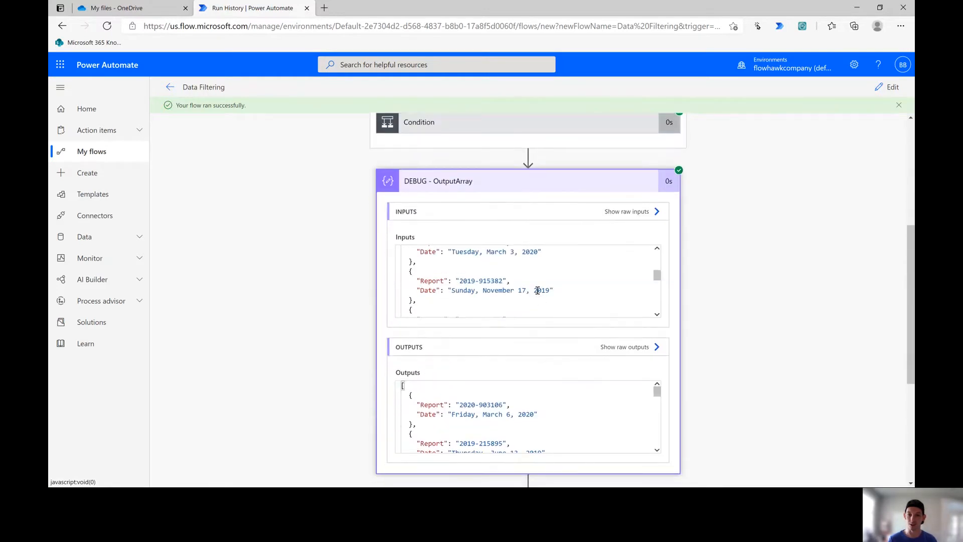
scroll(538, 290, down, 1)
scroll(538, 290, down, 3)
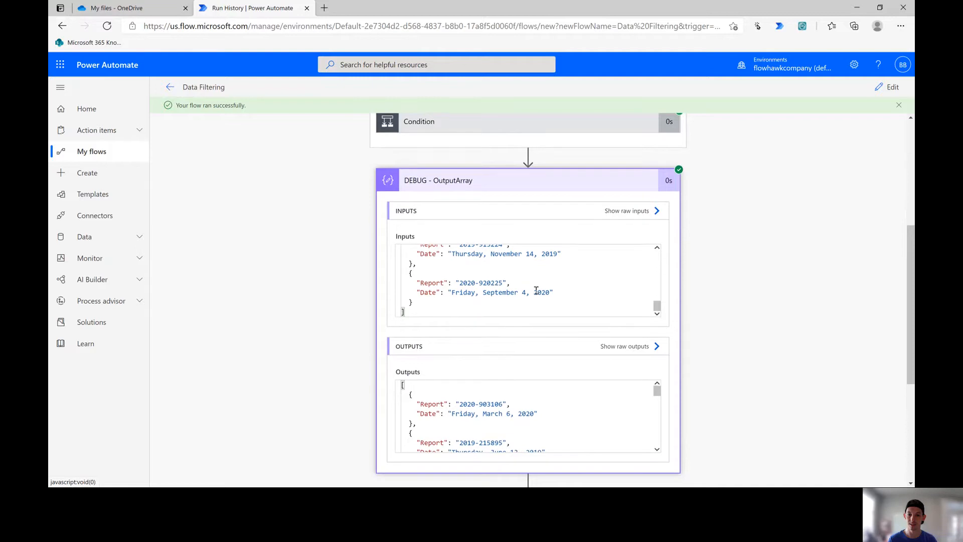
scroll(537, 290, down, 1)
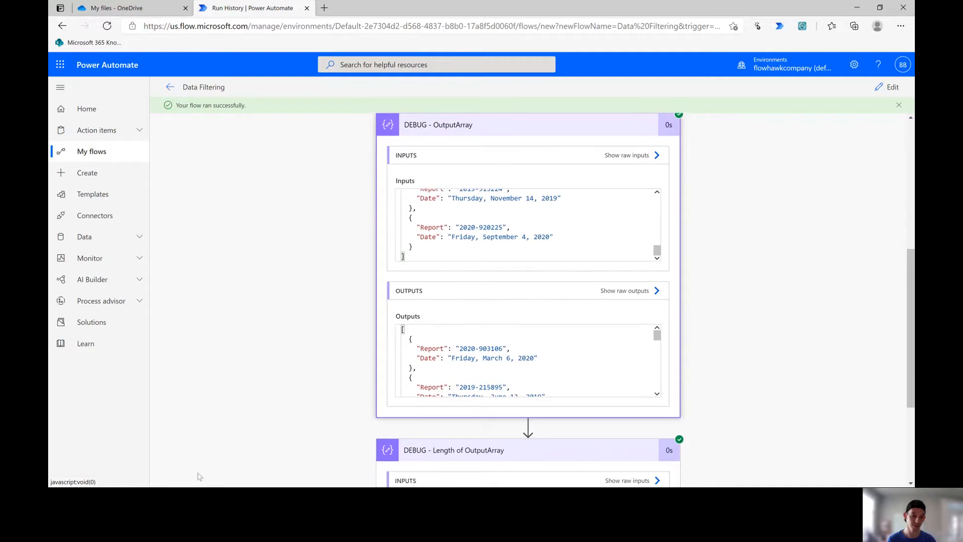
Step: Switch to SampleData.xlsx in Excel and filter the mcpp column to PHINNEY RIDGE only
key(alt+Tab)
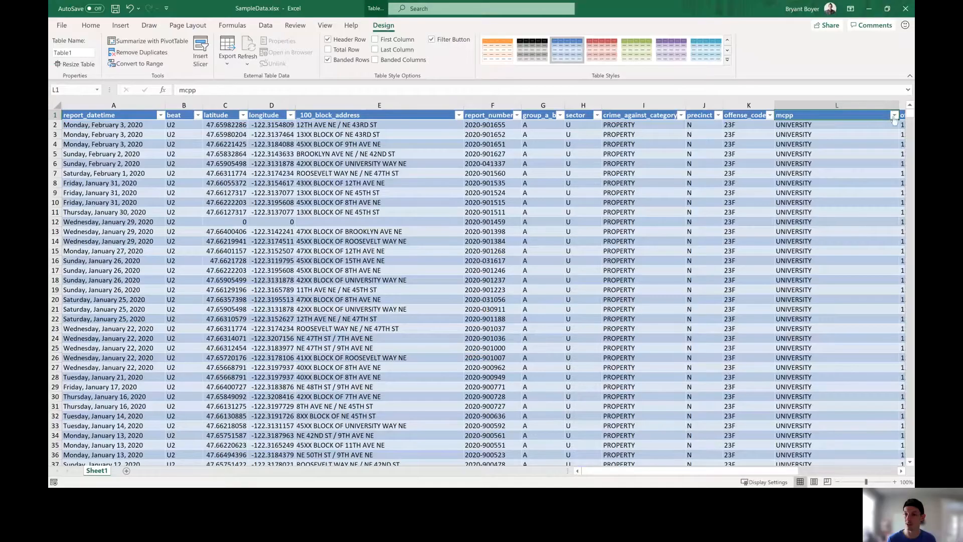
click(894, 114)
click(808, 212)
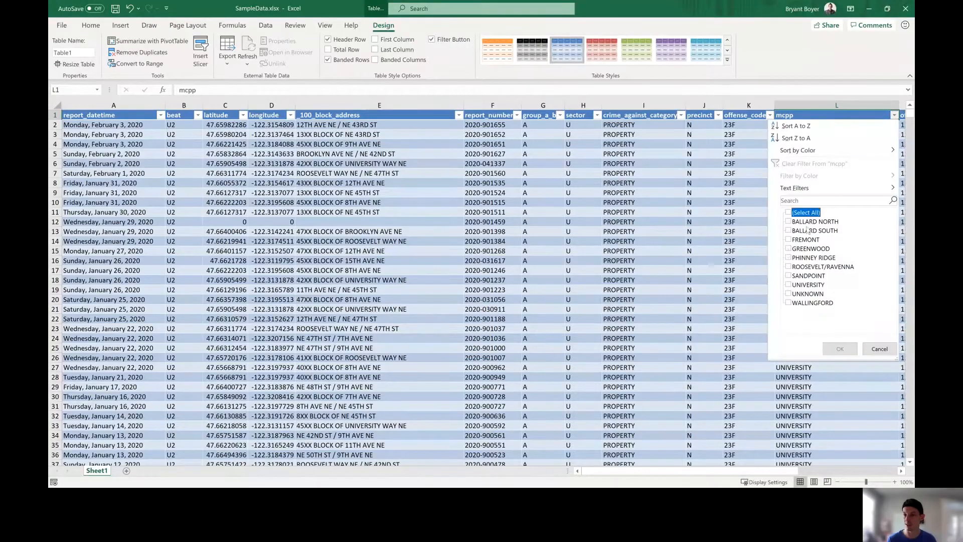
click(805, 258)
click(840, 348)
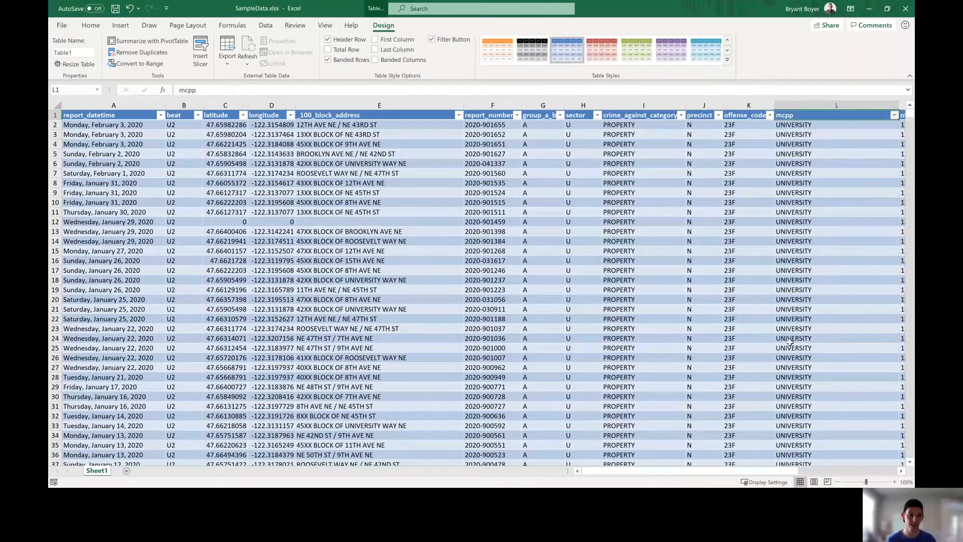
Step: Filter the beat column to B3 only, for comparison with the flow's output
click(202, 115)
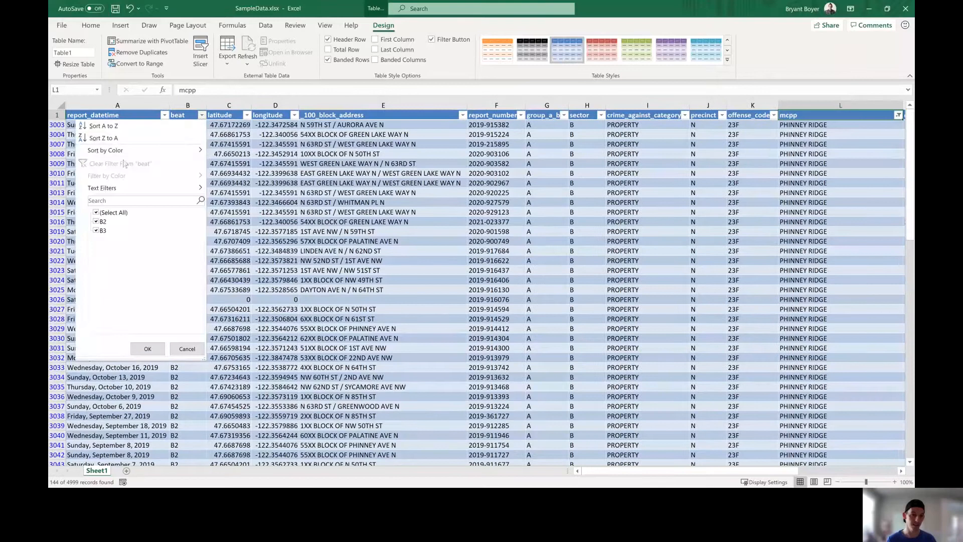
click(106, 213)
click(101, 231)
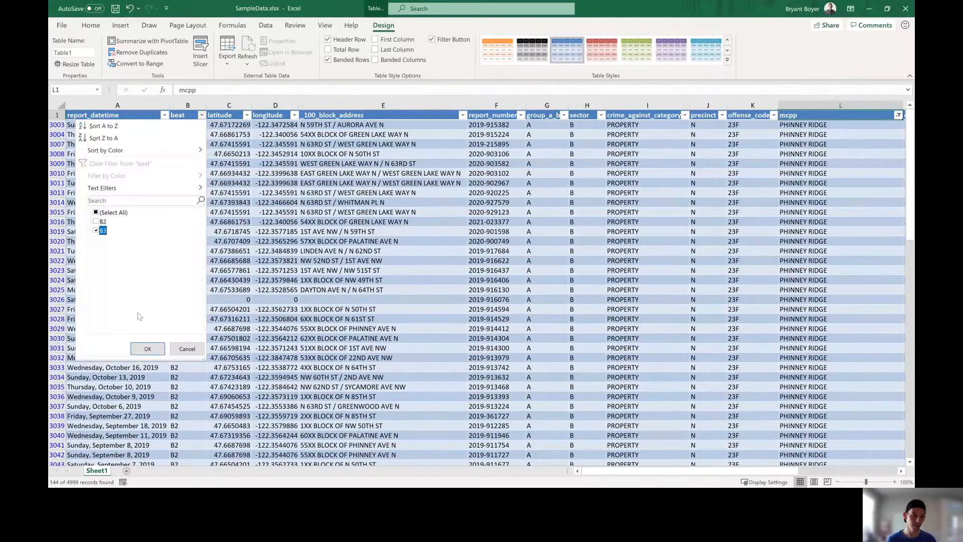
click(148, 348)
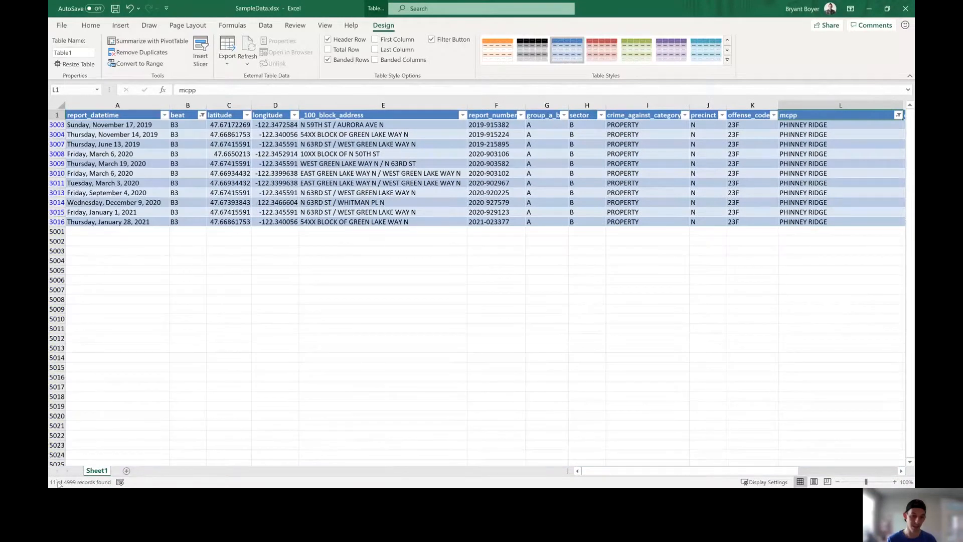
click(437, 192)
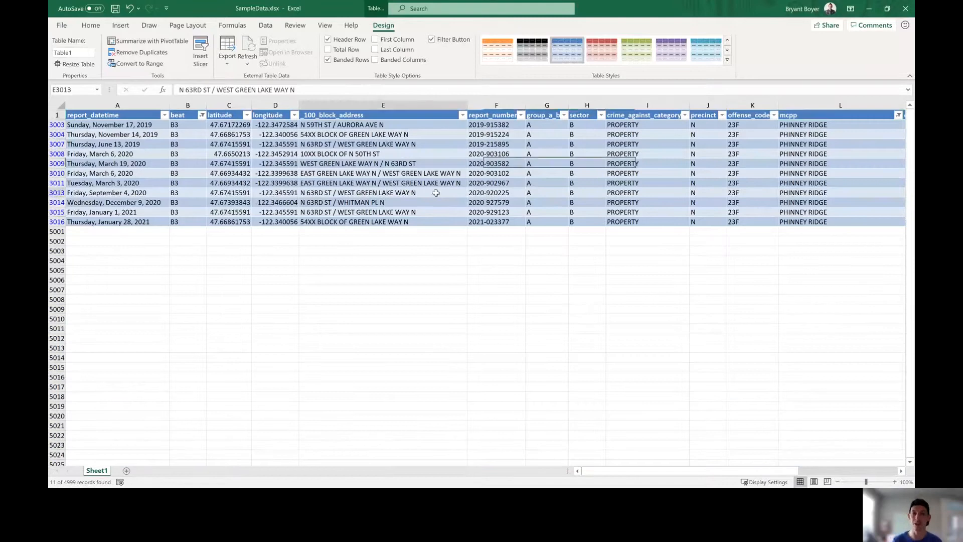
Step: Return to Power Automate, reopen the flow for editing, and insert a OneDrive for Business Create file action directly after Apply to each
key(alt+Tab)
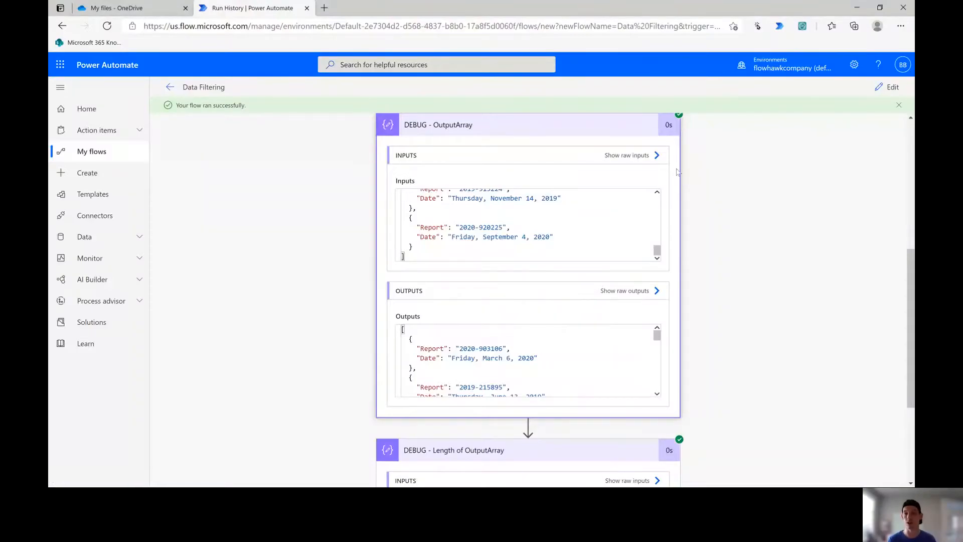
click(885, 89)
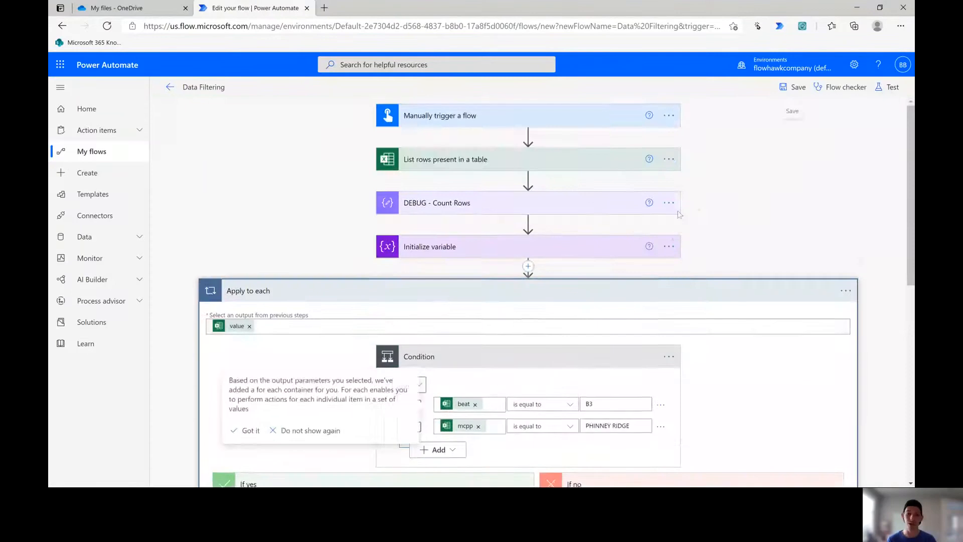
scroll(534, 361, down, 8)
click(528, 331)
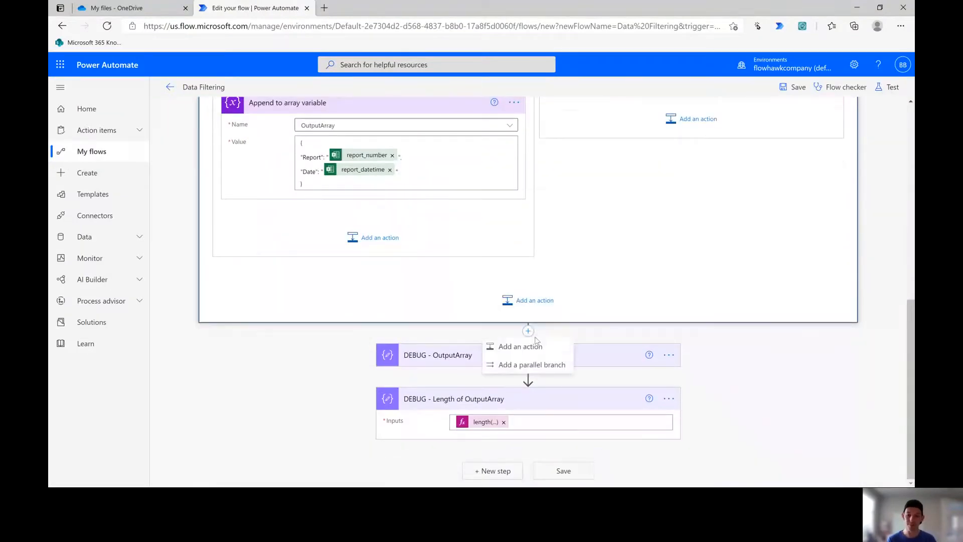
click(525, 343)
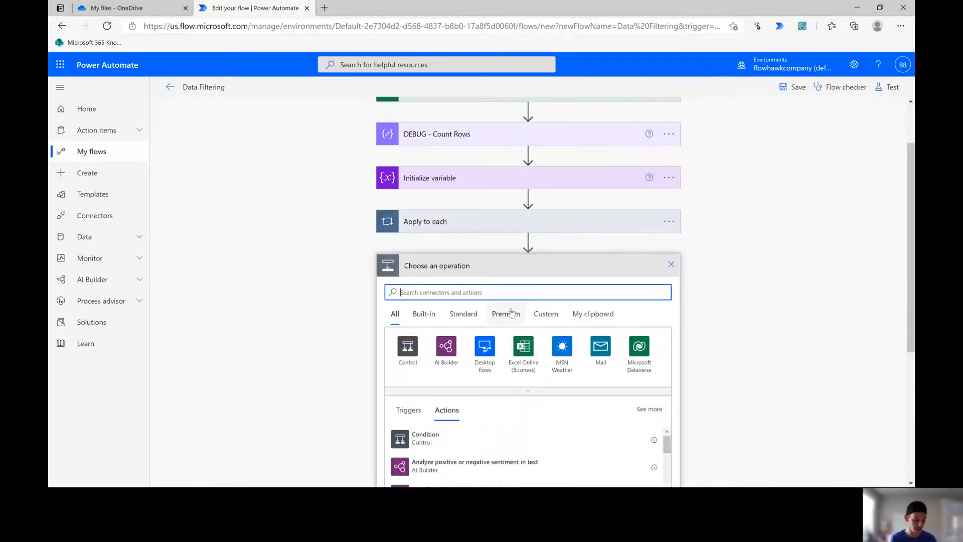
text(Onedrive)
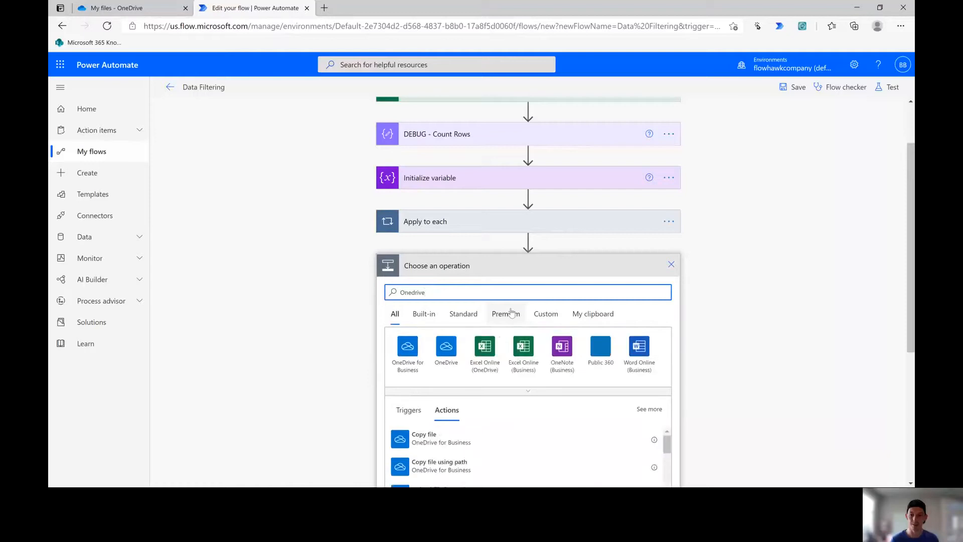
scroll(490, 333, down, 2)
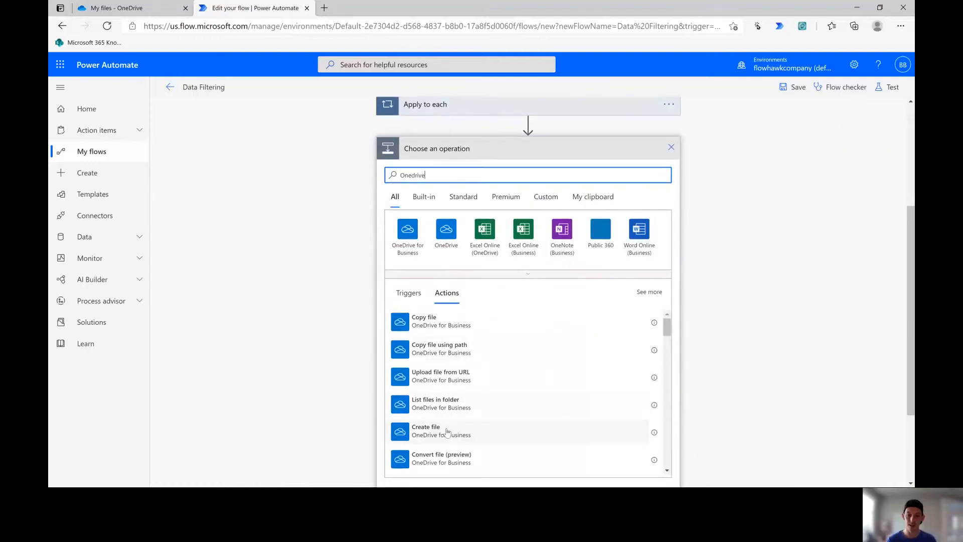
click(448, 432)
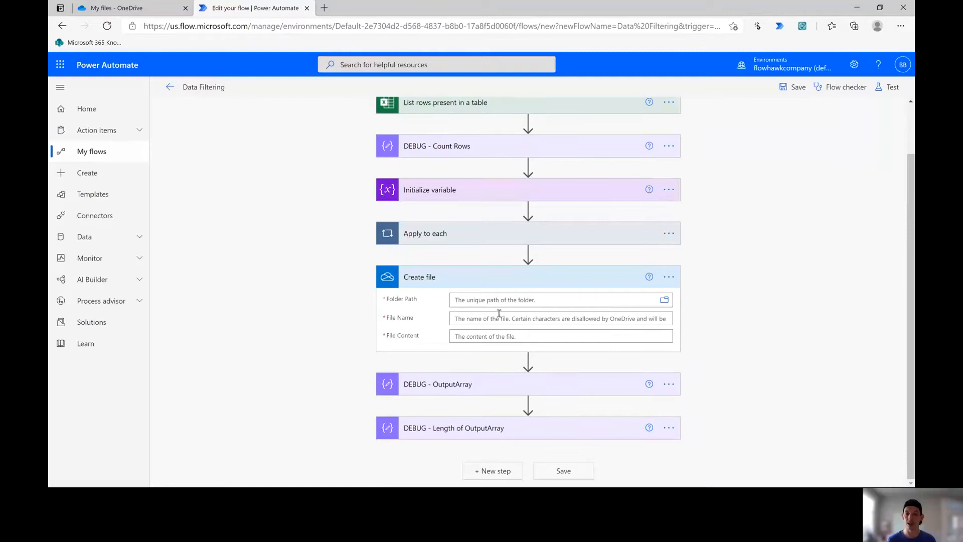
Step: Set the Create file action's file name to Output.csv and browse the OneDrive Root folder for the folder path
click(499, 316)
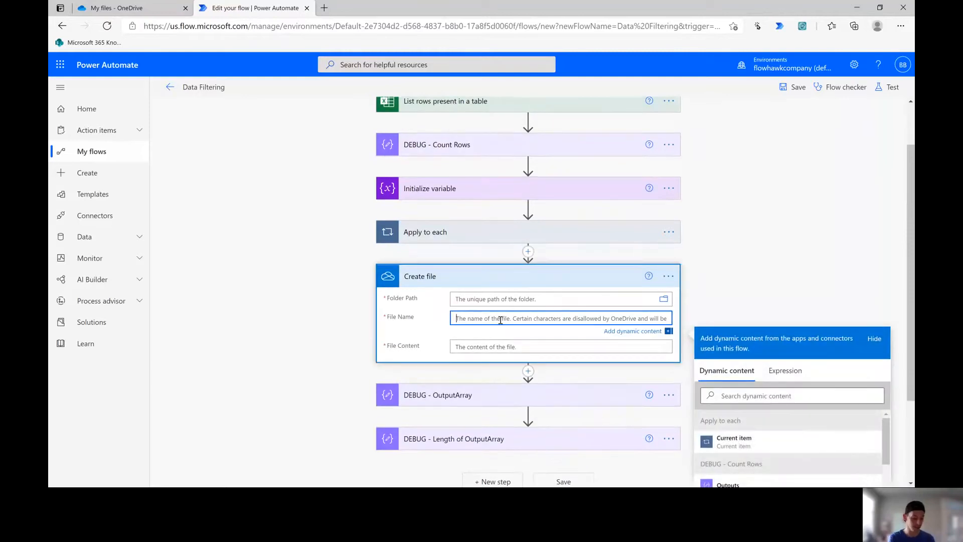
text(o)
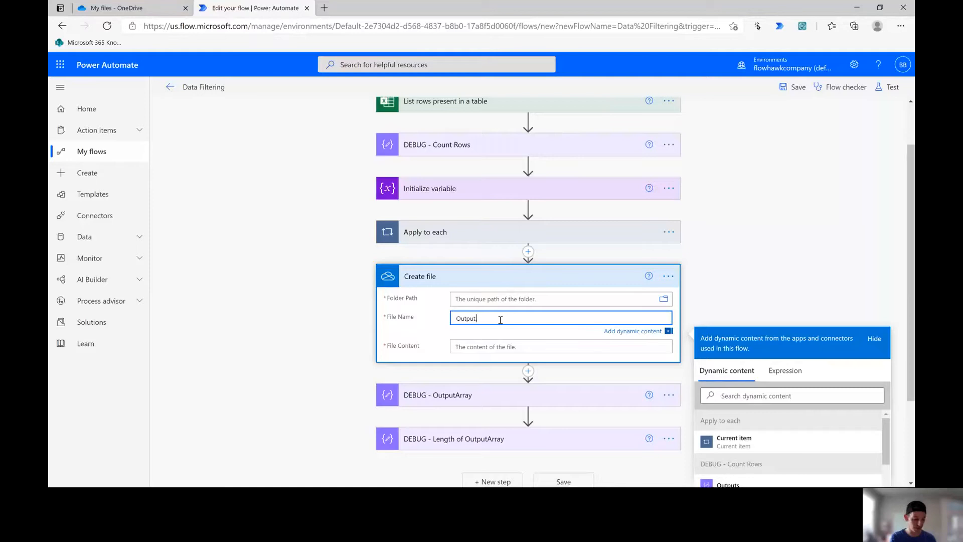
click(664, 299)
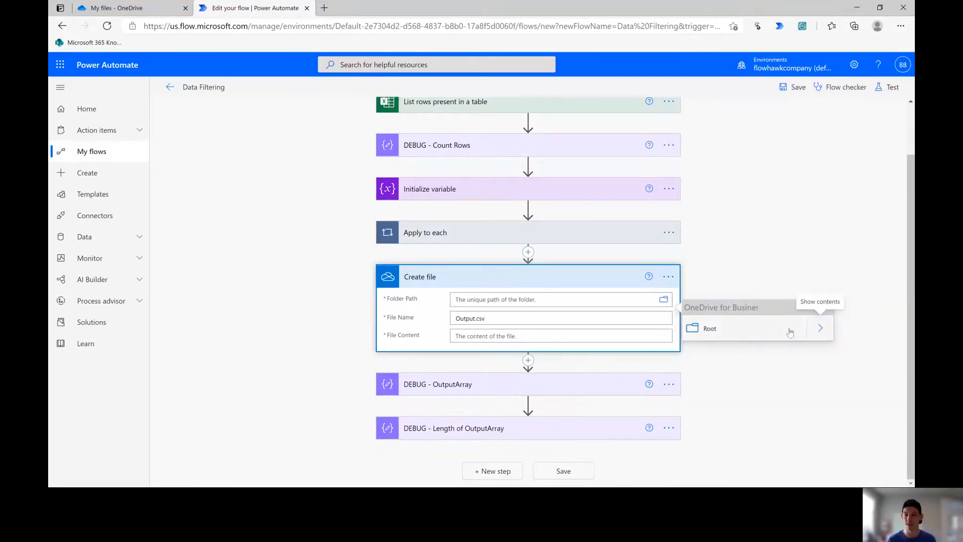
click(819, 331)
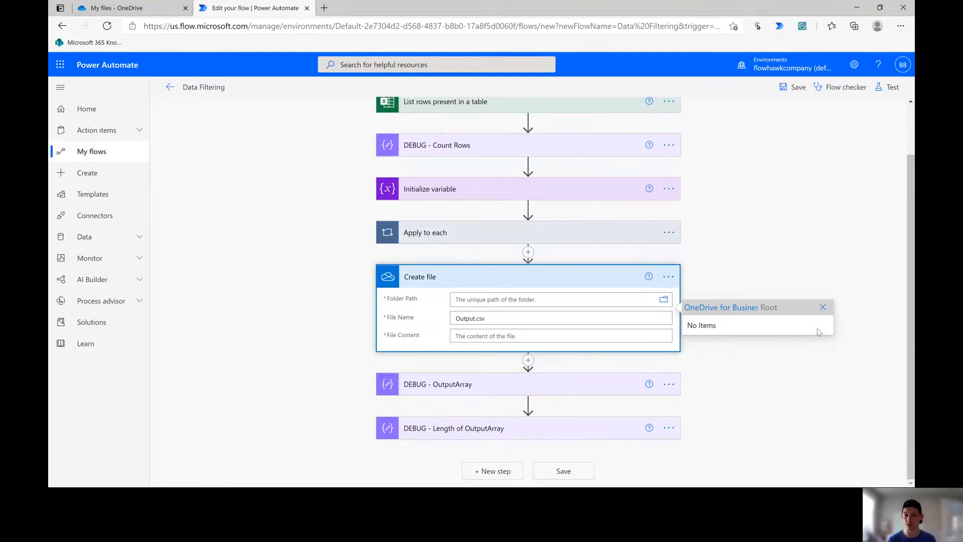
Step: Set the folder path of the Create file action to the OneDrive root folder (/)
click(716, 315)
click(710, 327)
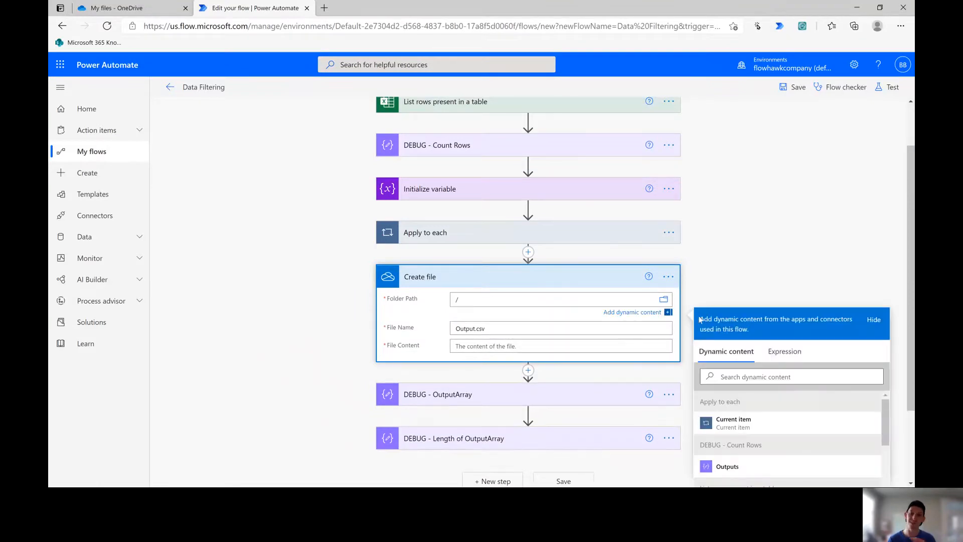
click(588, 349)
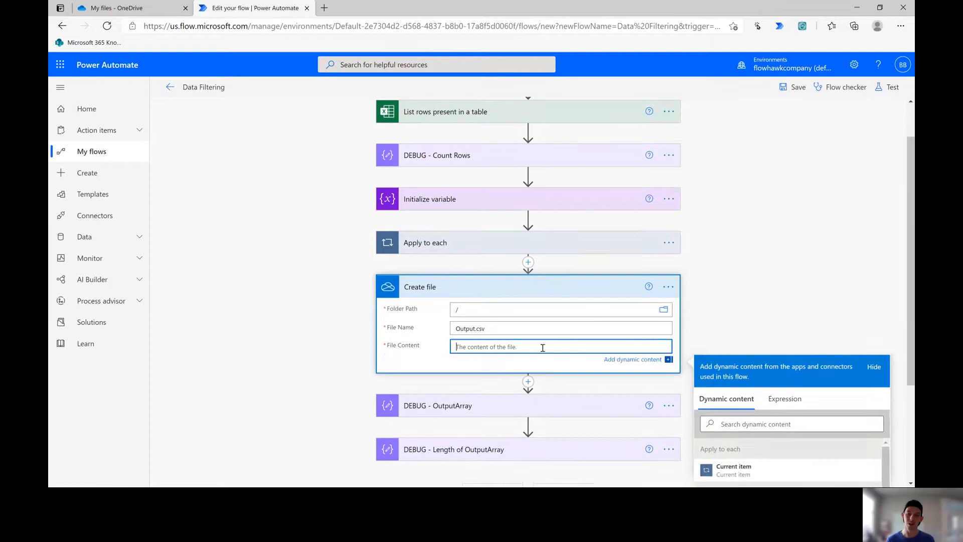
Step: Insert a Create CSV table action between Apply to each and Create file, using the OutputArray variable as its source
click(528, 262)
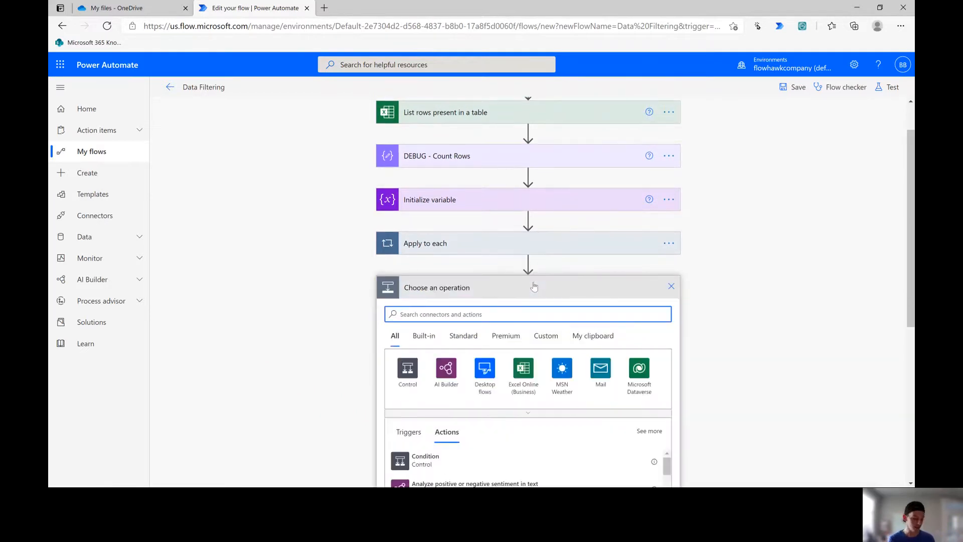
text(Csv)
scroll(461, 364, down, 2)
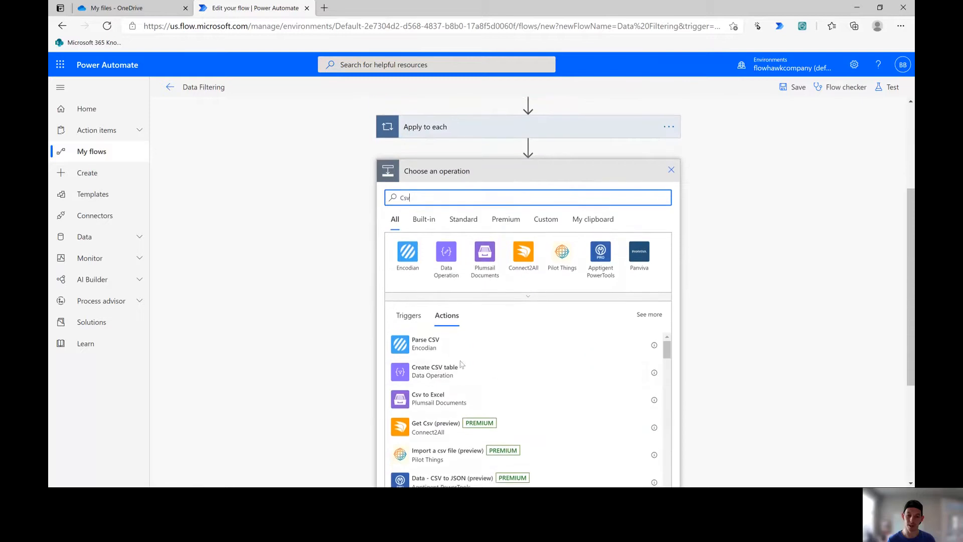
click(457, 369)
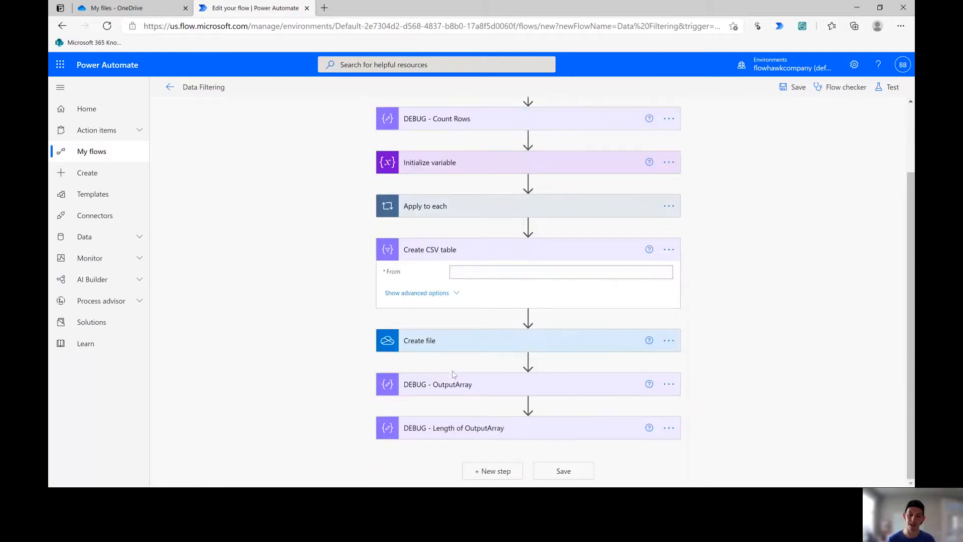
click(482, 273)
scroll(602, 311, down, 1)
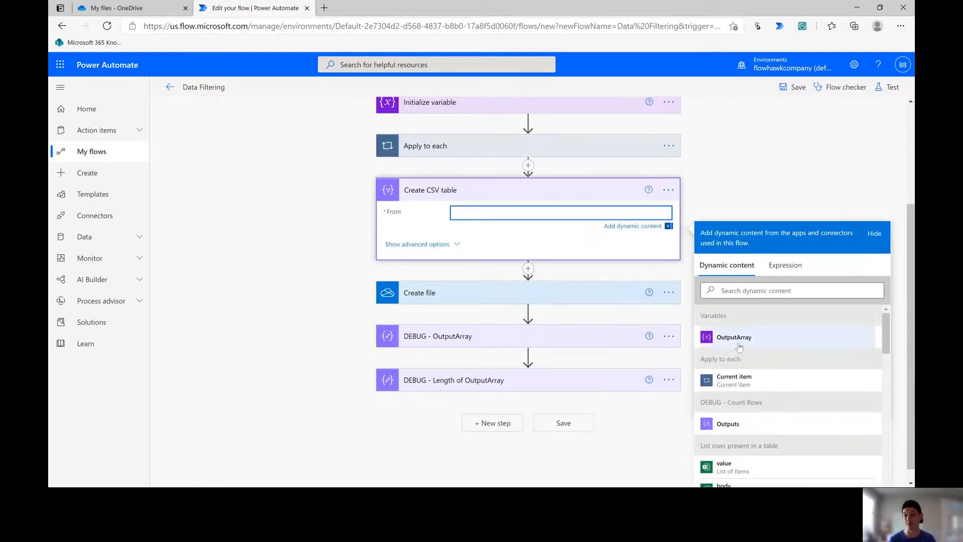
click(737, 340)
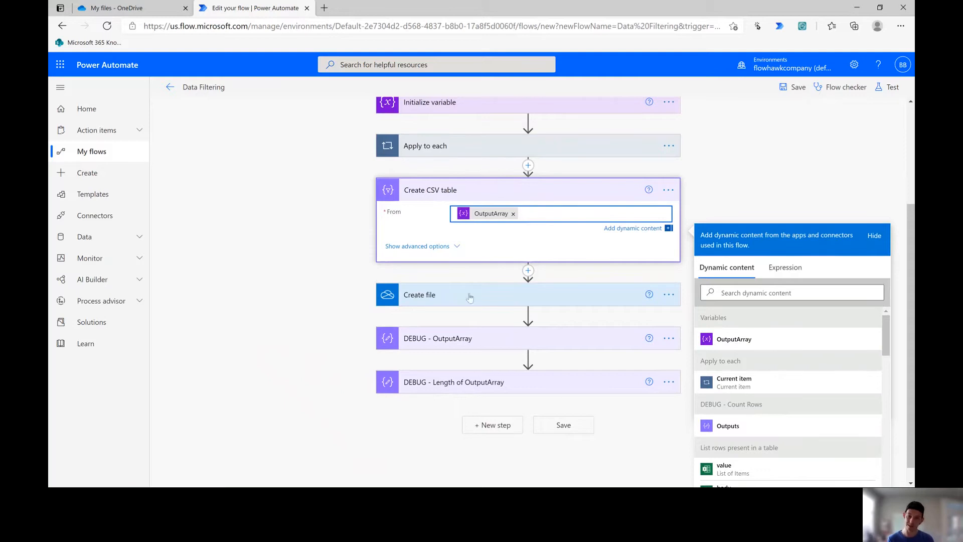
Step: Fill the File Content of the Create file action with the Output of Create CSV table
click(795, 90)
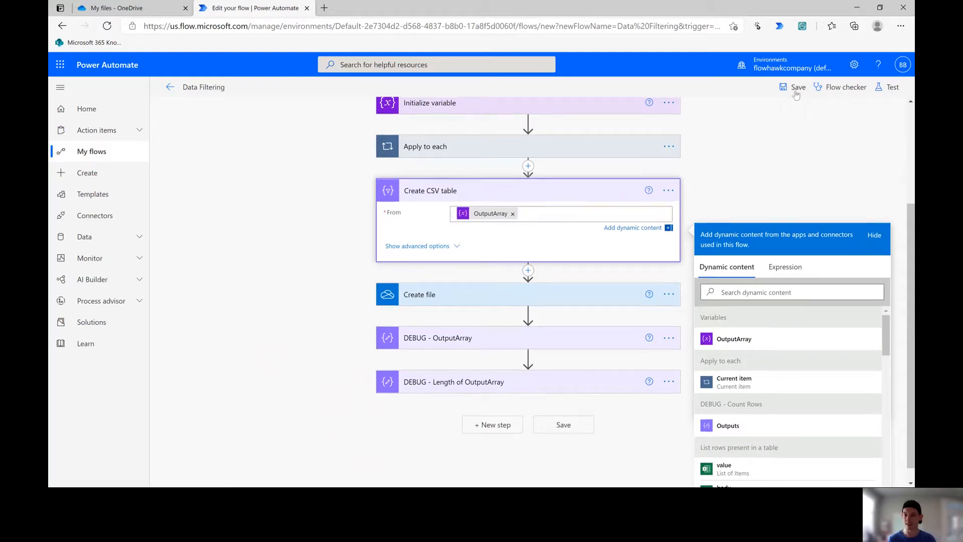
click(903, 94)
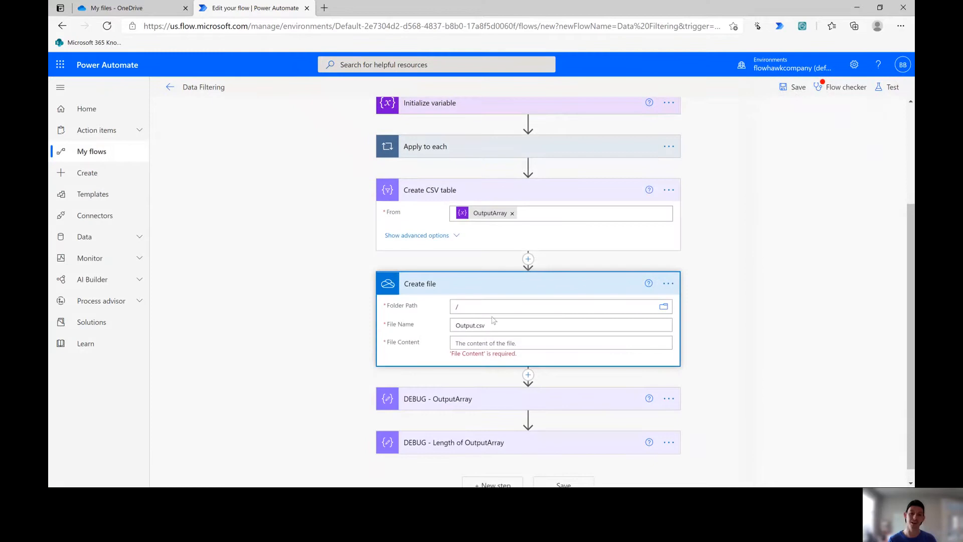
click(486, 344)
scroll(778, 221, down, 1)
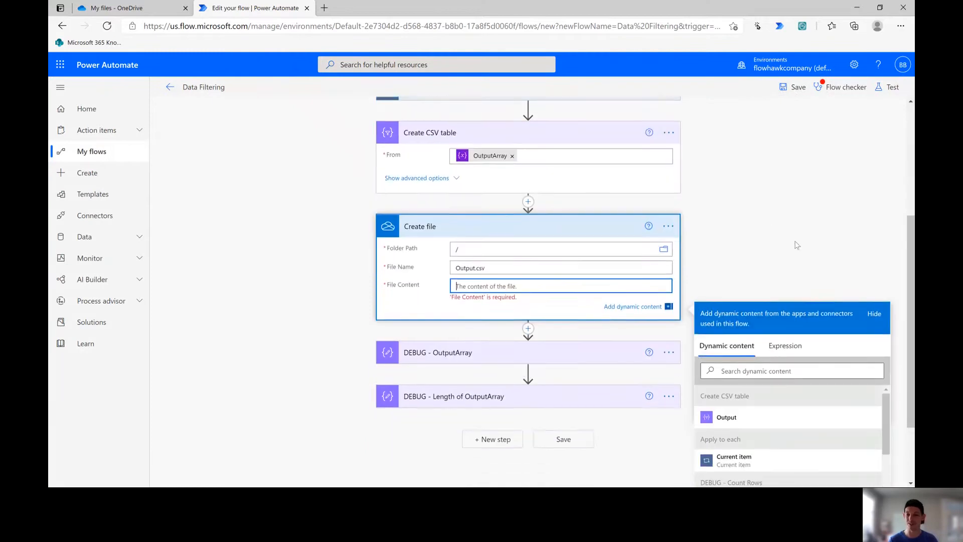
click(727, 416)
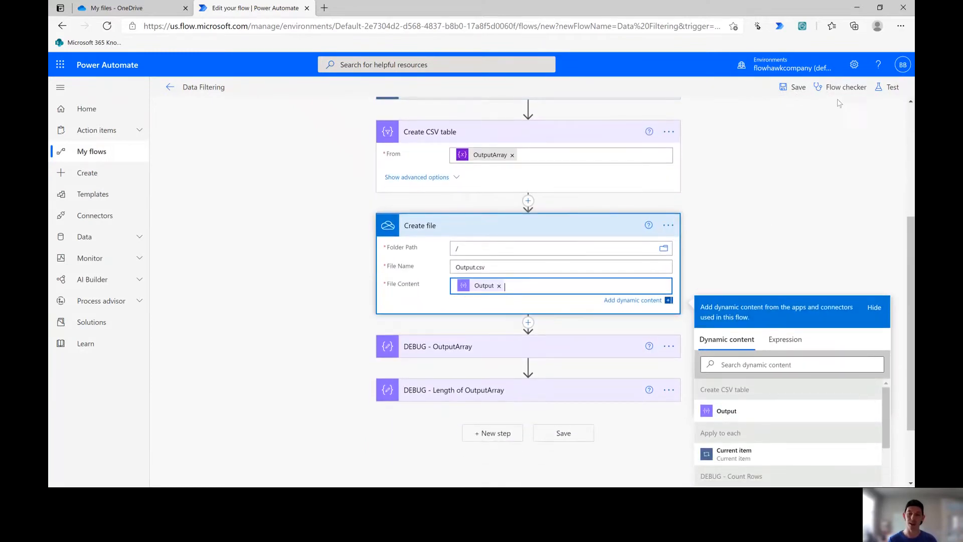
Step: Save the Data Filtering flow and run it as a manual test
click(883, 90)
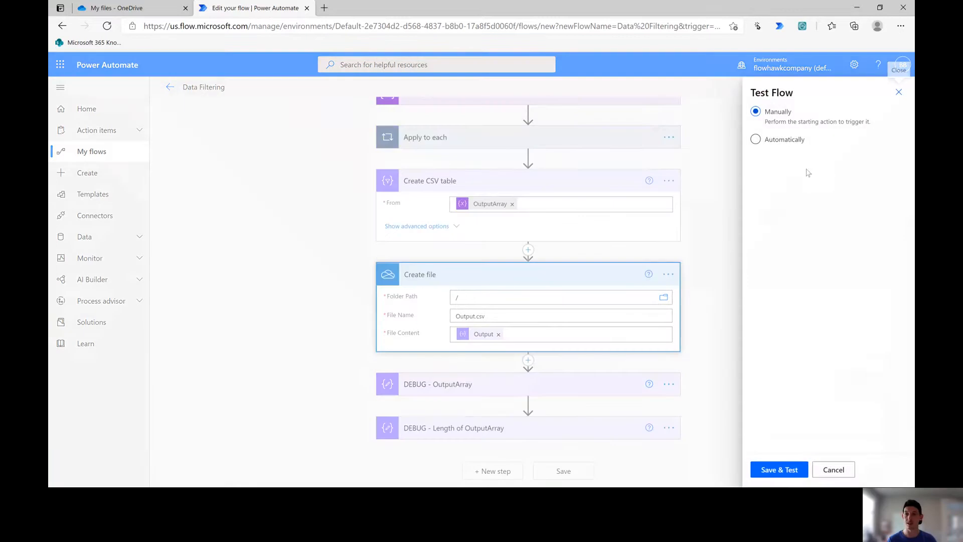
click(787, 471)
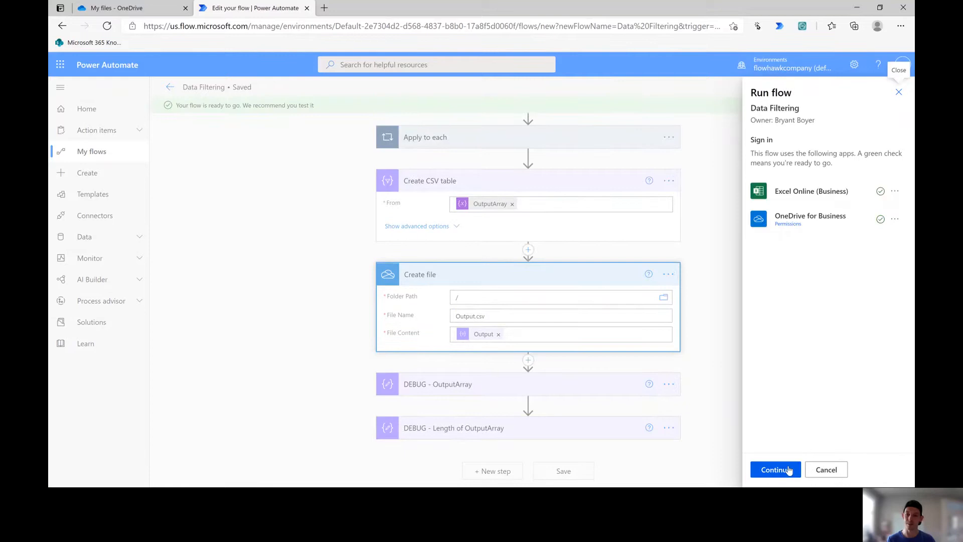
click(789, 470)
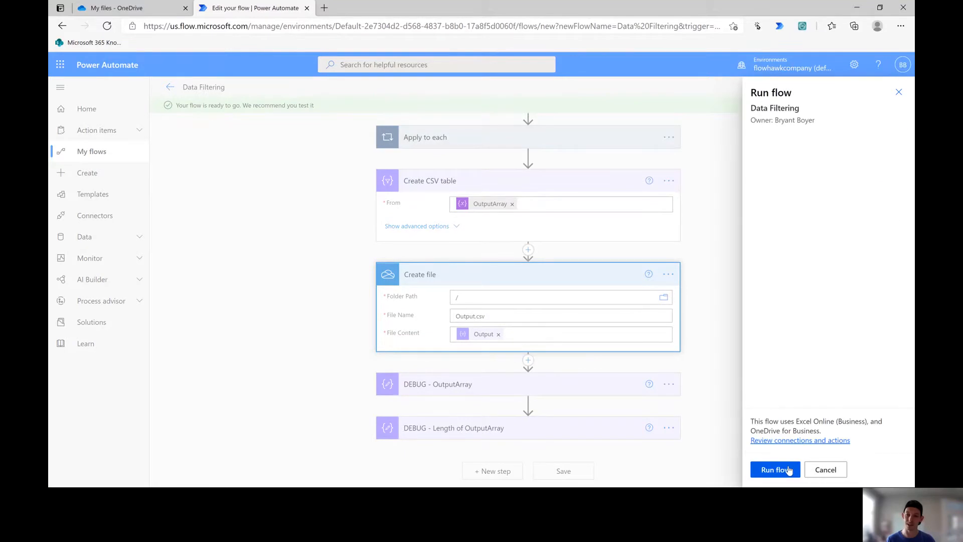
click(789, 470)
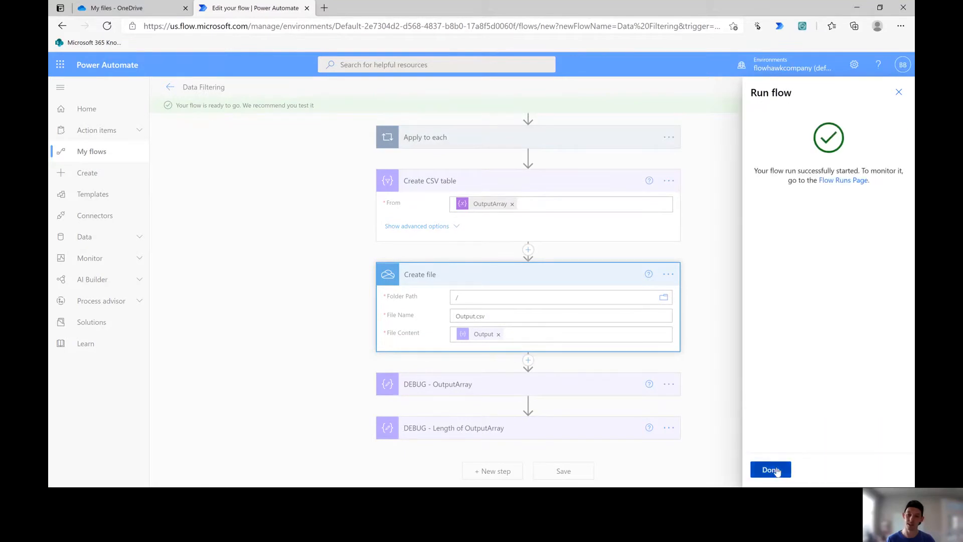
click(770, 469)
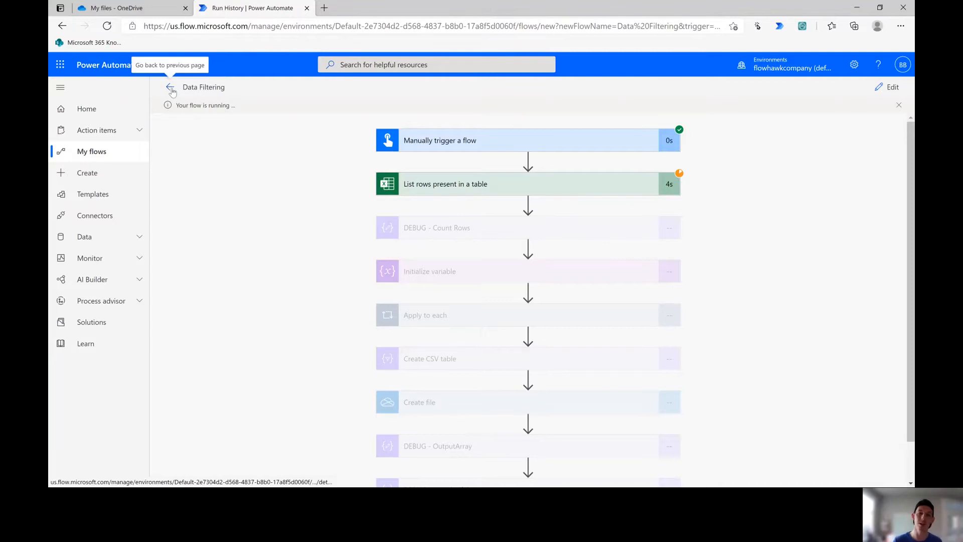
Step: Return to editing the flow and delete the Apply to each loop with its condition
click(887, 87)
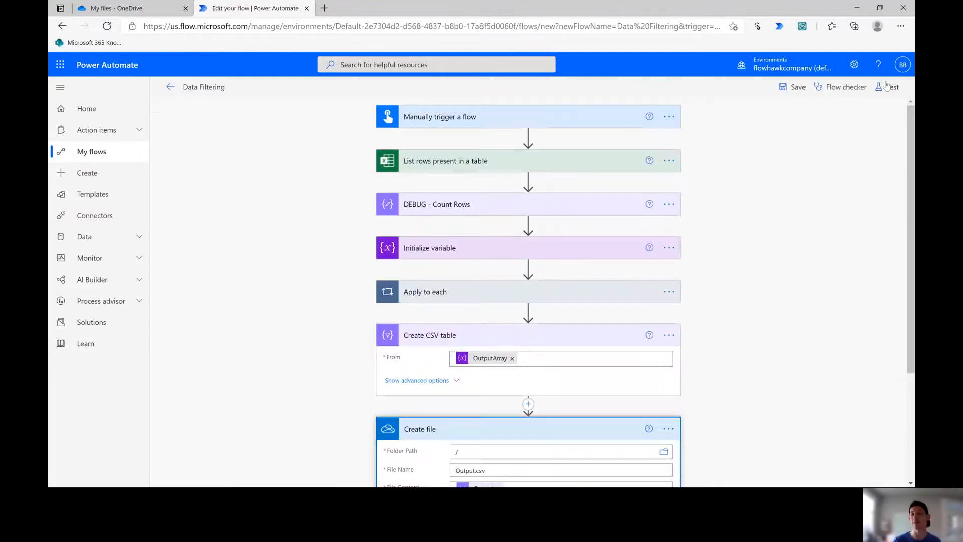
scroll(672, 203, down, 3)
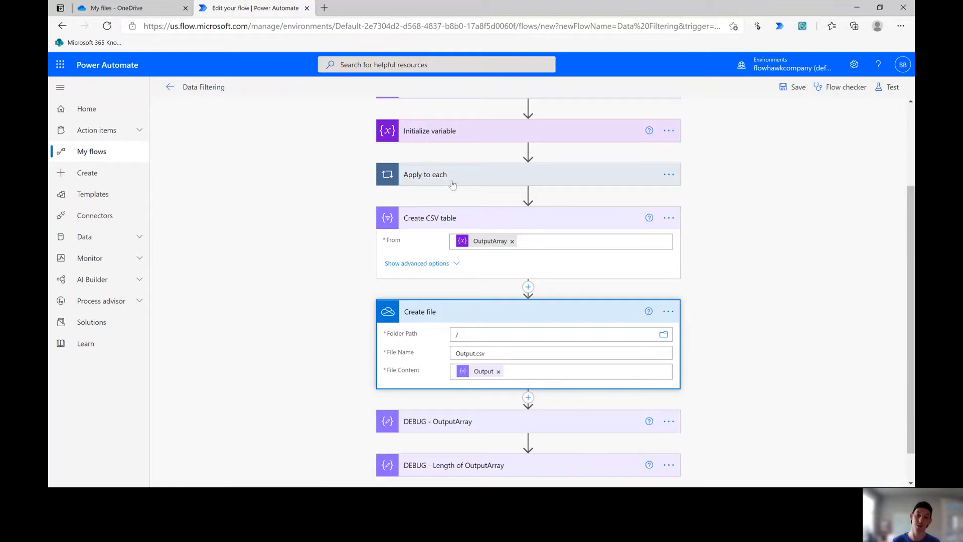
scroll(531, 216, up, 3)
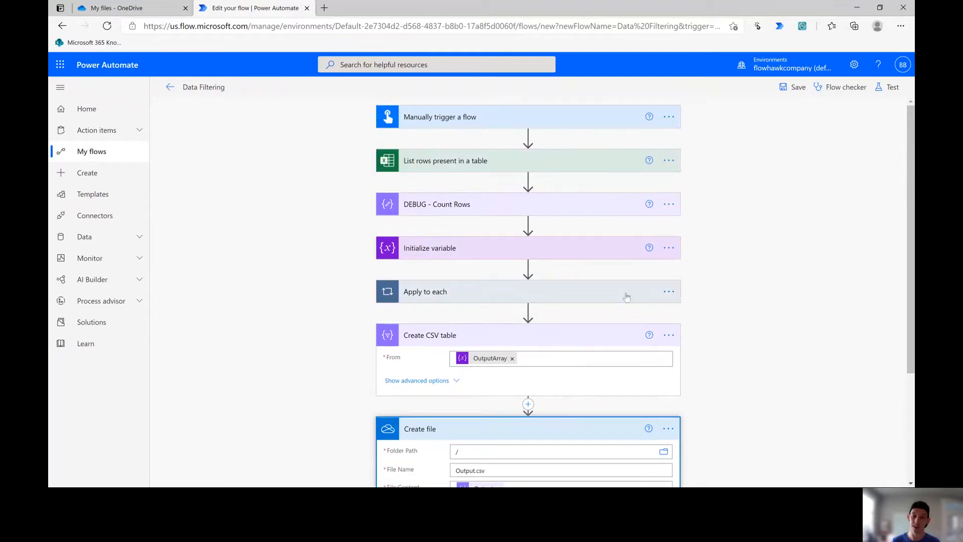
click(626, 290)
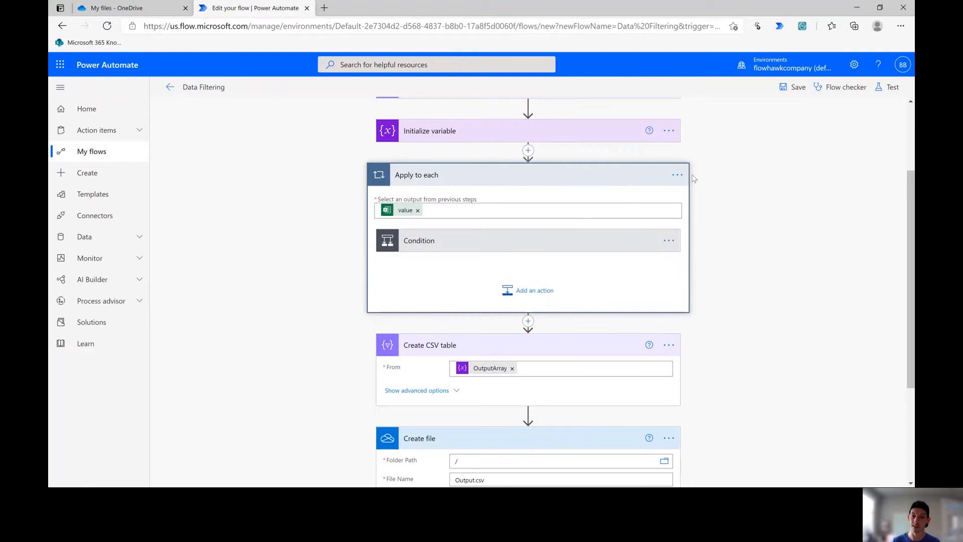
click(679, 176)
click(721, 301)
click(488, 293)
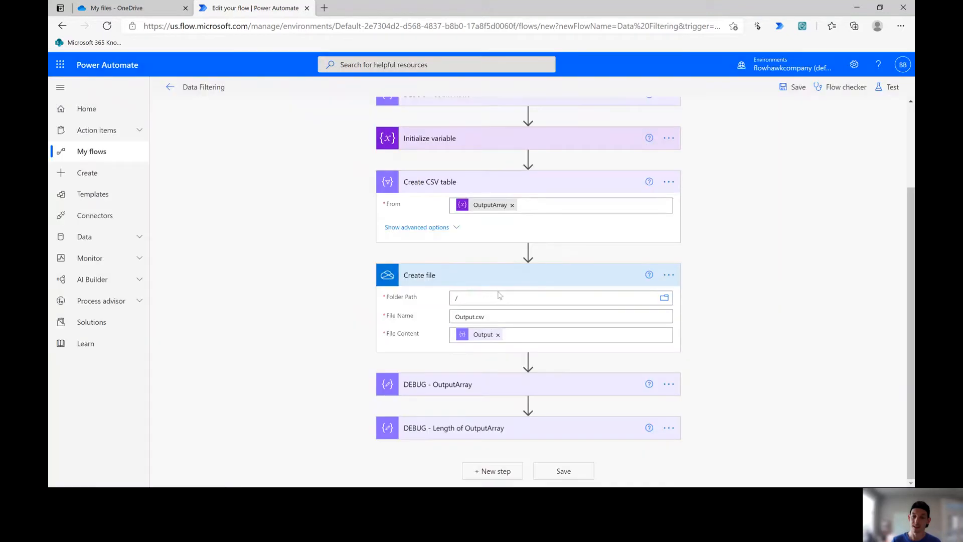
Step: Delete the Initialize variable action from the flow
scroll(492, 311, up, 2)
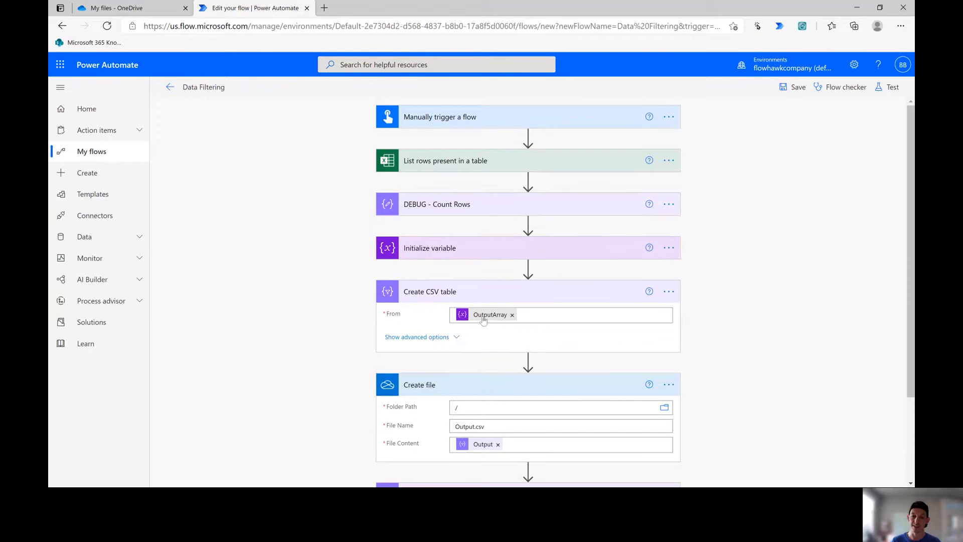
mouse_move(528, 268)
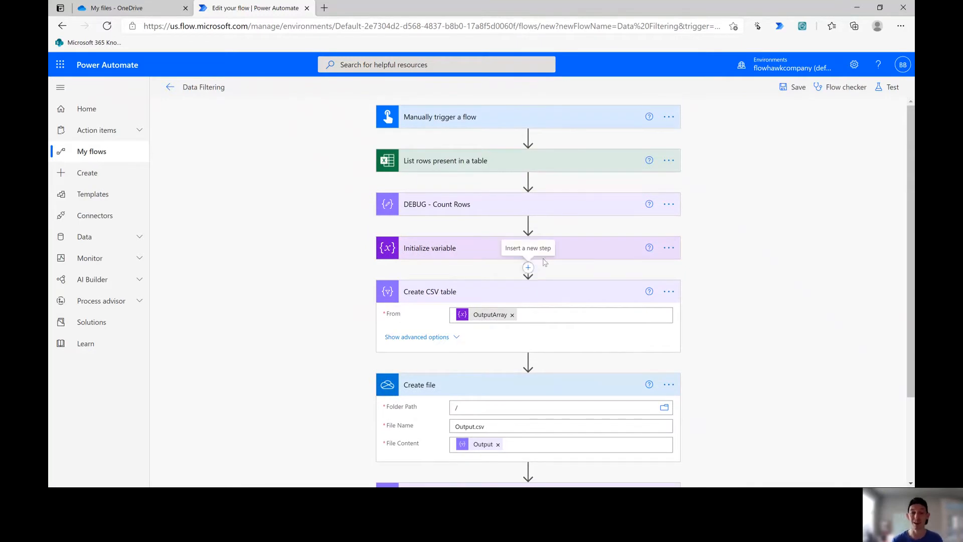
click(670, 252)
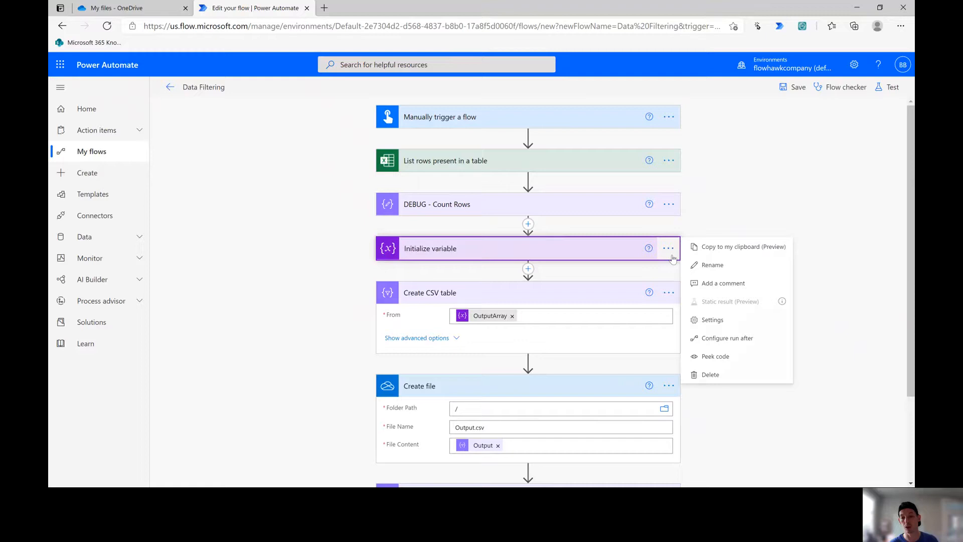
click(710, 375)
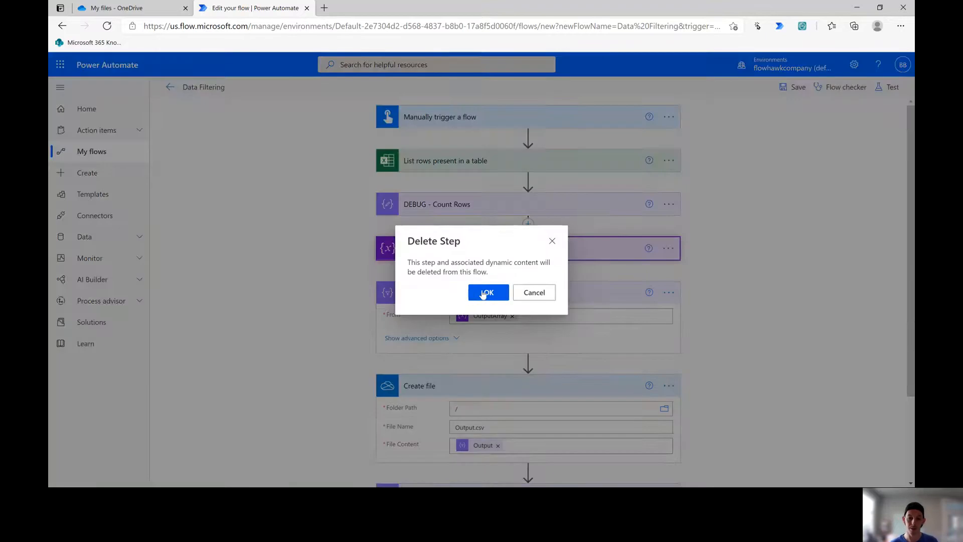
click(484, 294)
Step: Insert a Filter array action after DEBUG - Count Rows, with the value list from List rows present in a table as its source
click(512, 271)
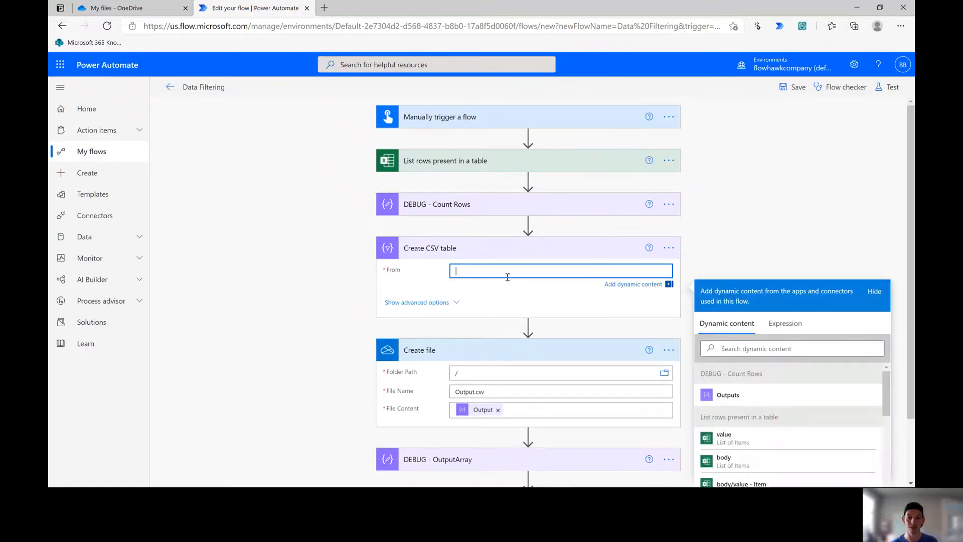
click(529, 224)
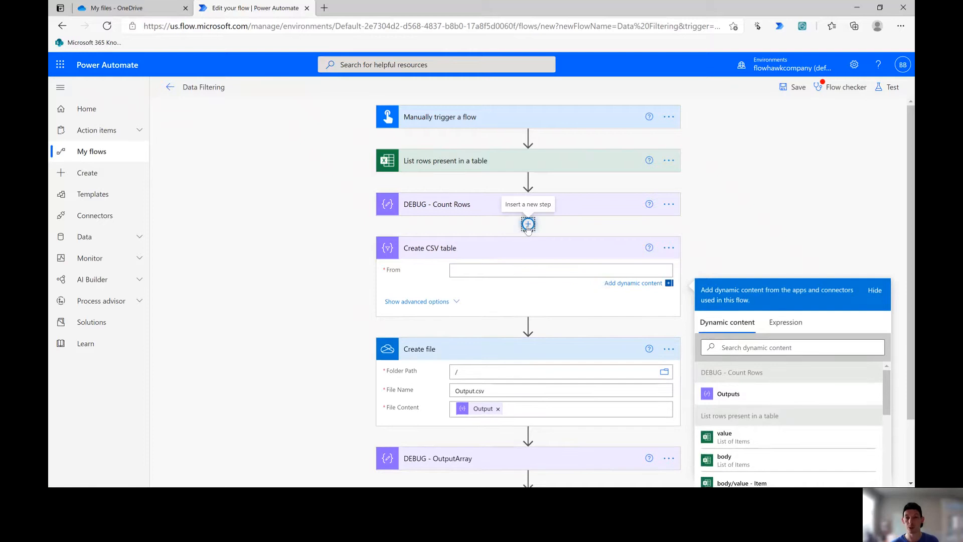
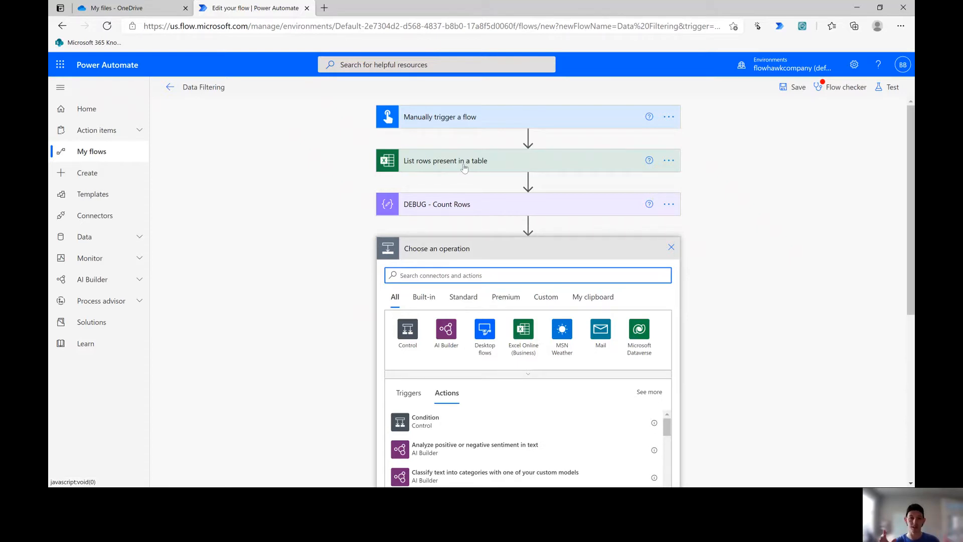
text(Filter)
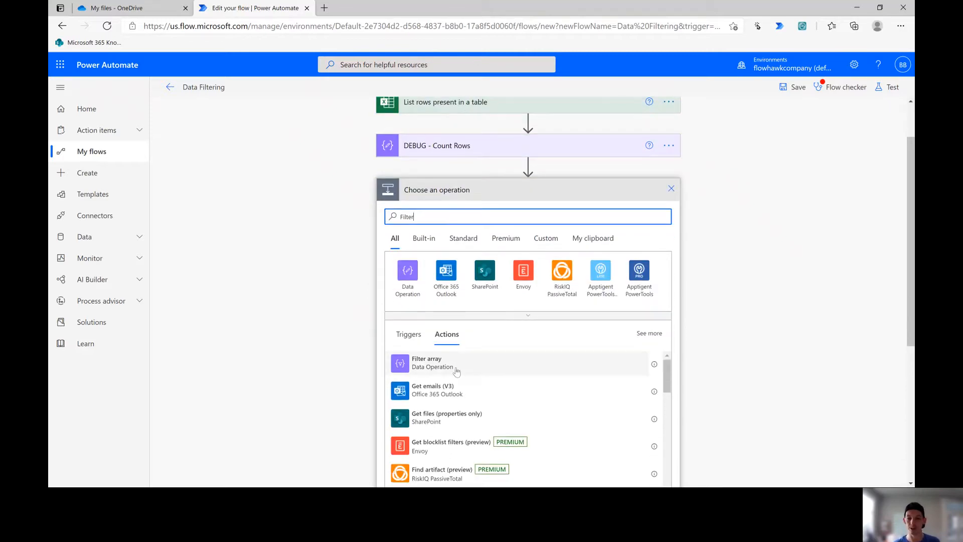
click(439, 370)
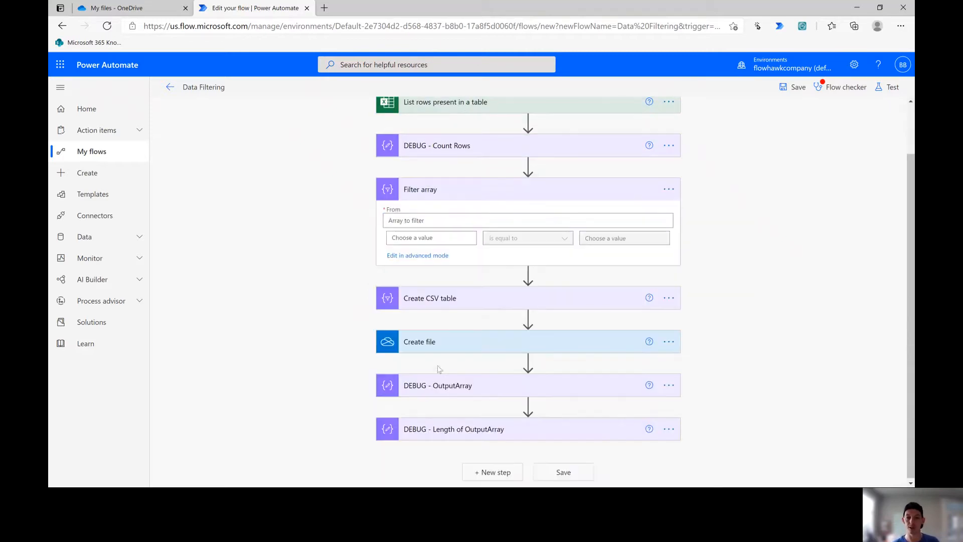
click(550, 222)
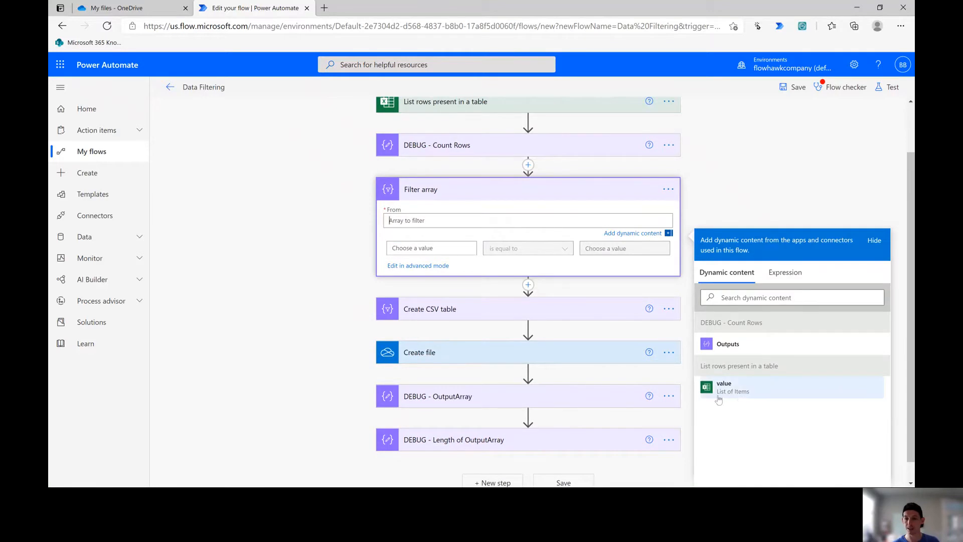
click(741, 386)
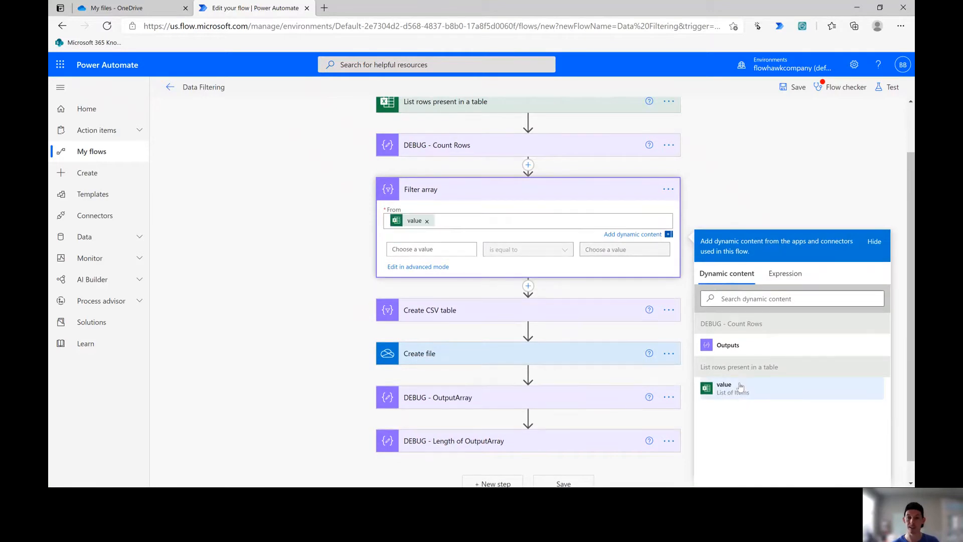
Step: Set the Filter array condition to keep rows where beat is equal to B3
click(436, 251)
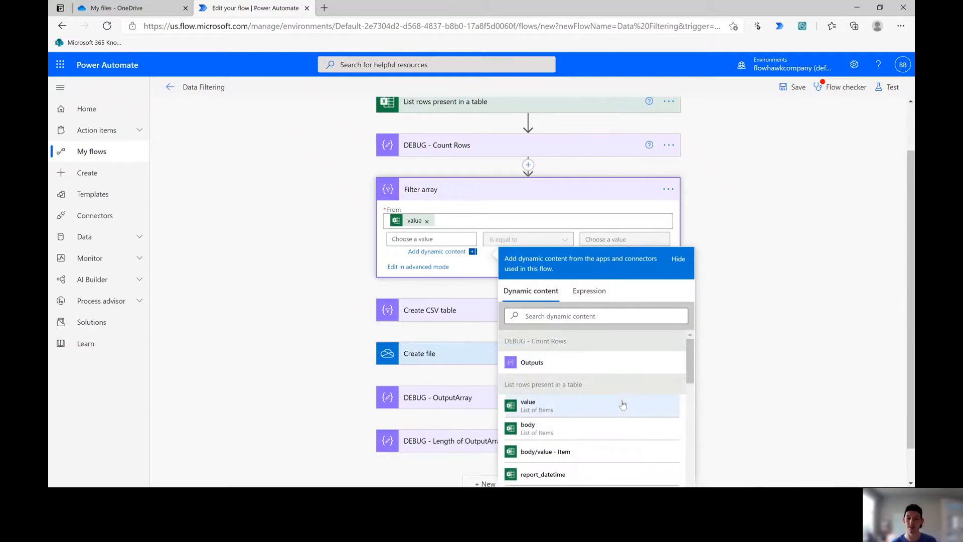
scroll(621, 403, down, 1)
scroll(620, 402, down, 3)
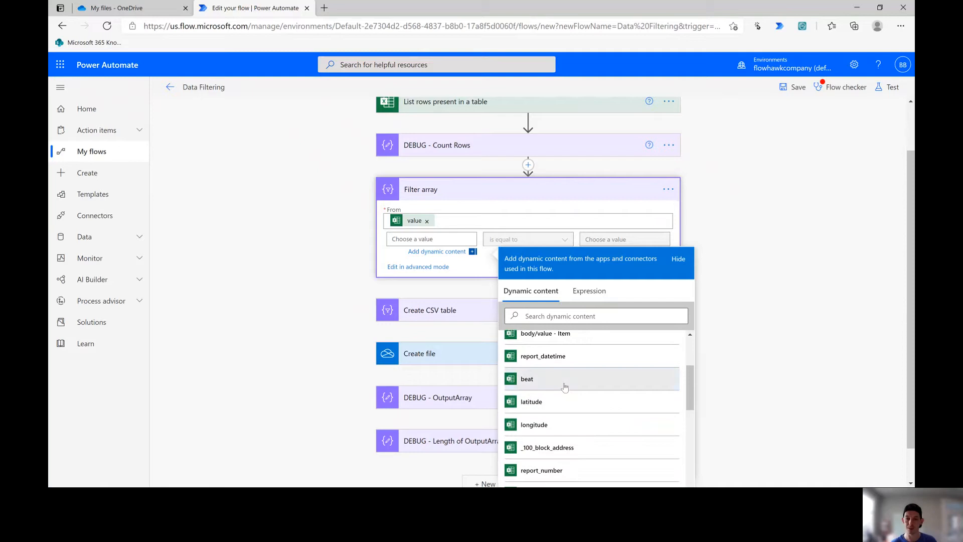
click(563, 382)
click(641, 240)
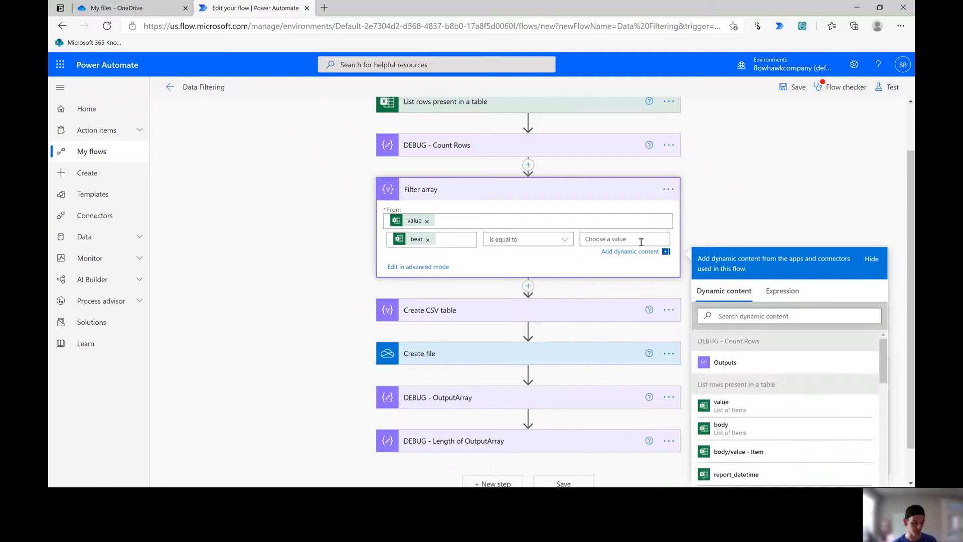
text(B3)
click(700, 232)
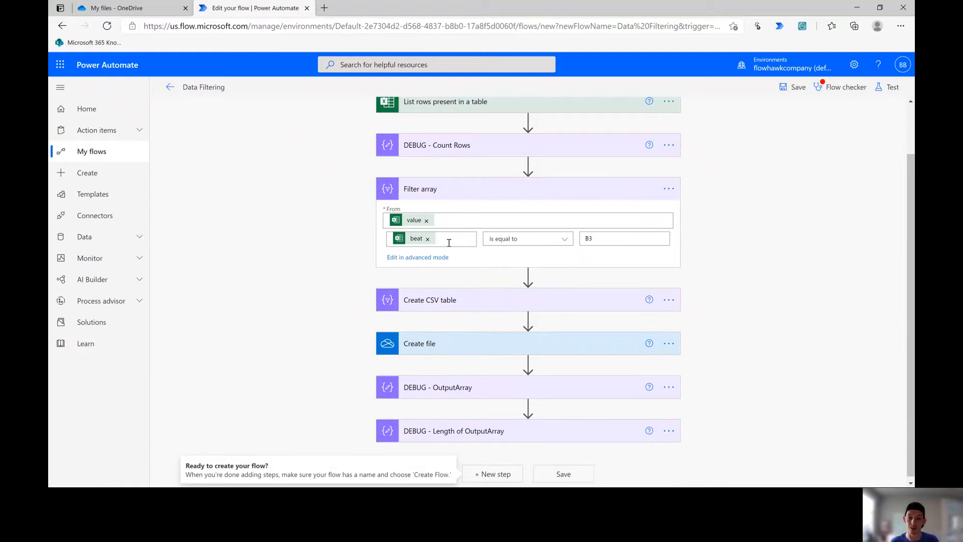
Step: Show the beat condition in advanced mode and copy its expression into the browser's address bar as a scratchpad
click(418, 258)
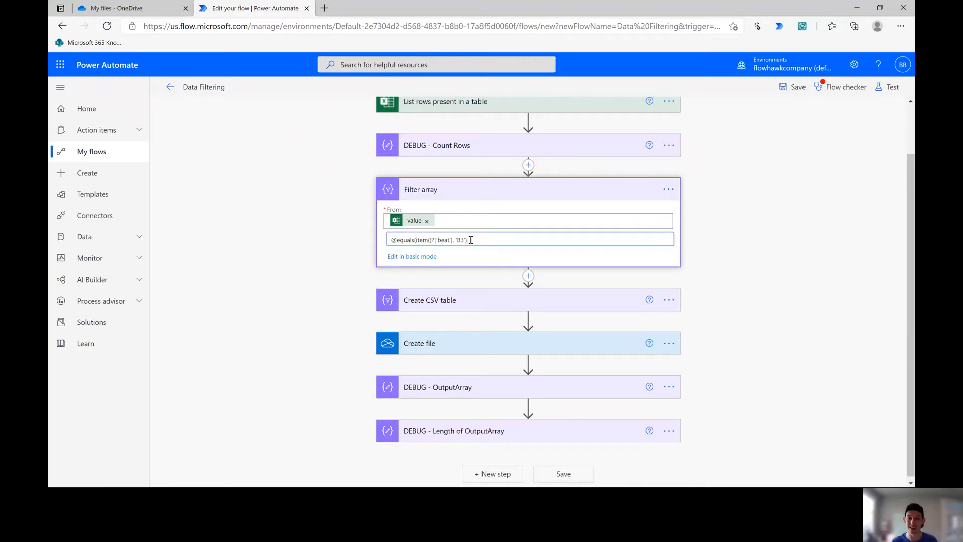
drag(471, 240, 385, 240)
key(ctrl+c)
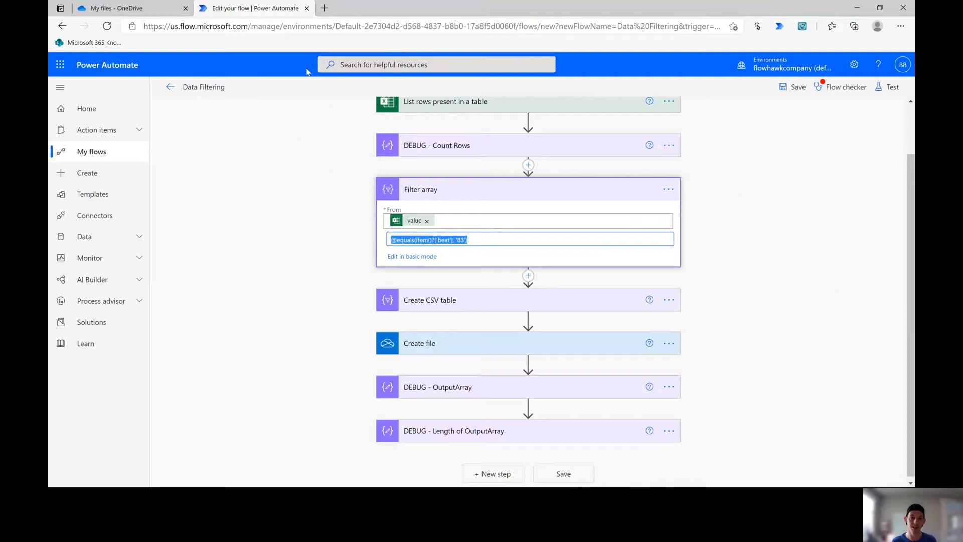
click(316, 29)
key(ctrl+v)
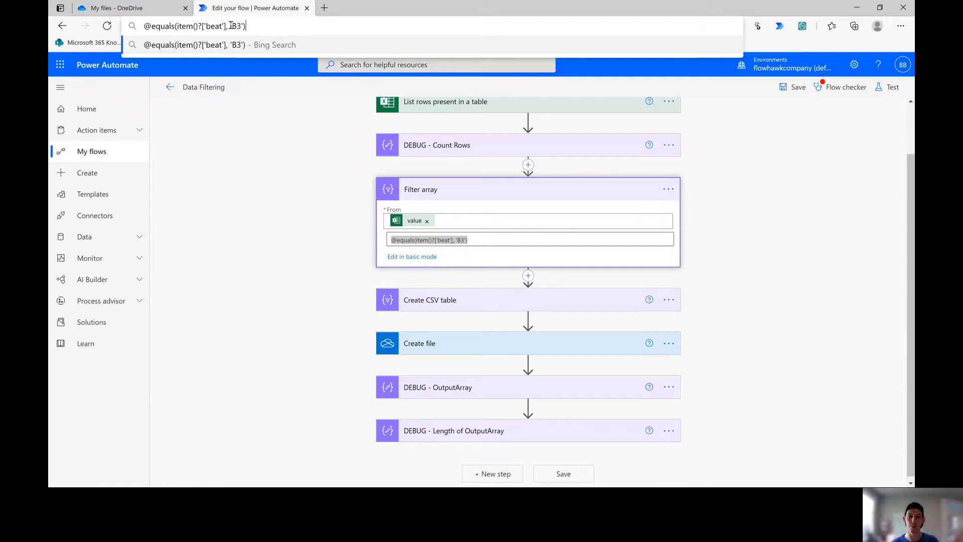
Step: Return the Filter array condition to basic mode and set it to mcpp is equal to PHINNEY RIDGE
click(423, 260)
click(435, 238)
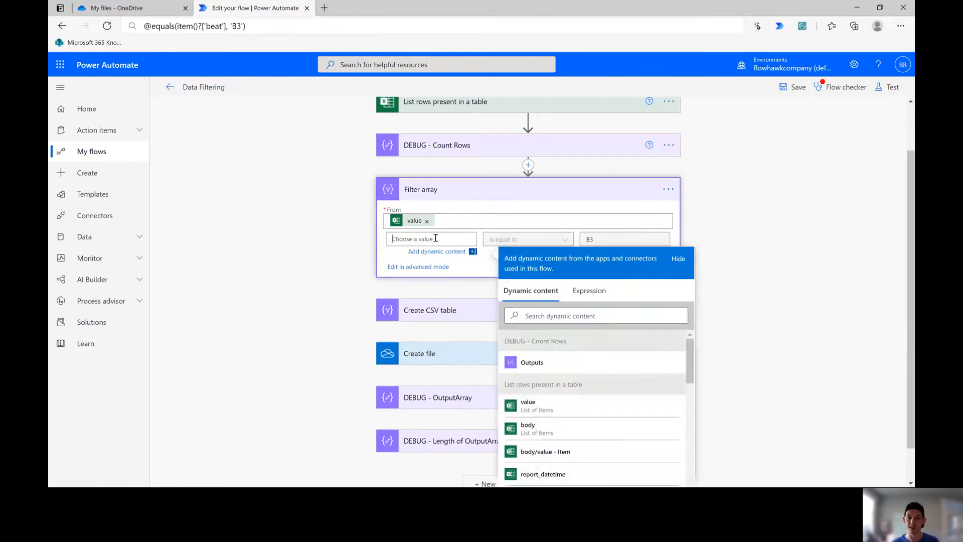
scroll(565, 429, down, 3)
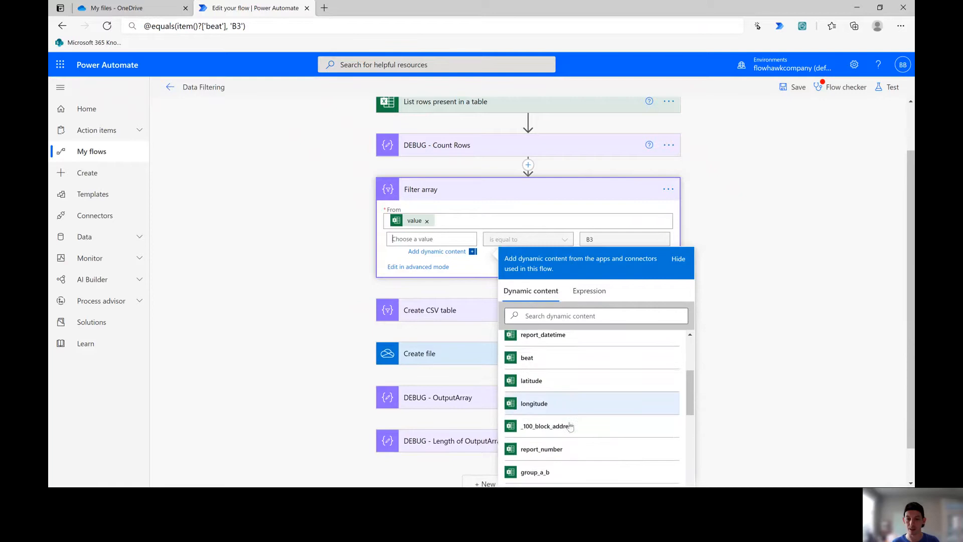
scroll(571, 427, down, 3)
click(552, 401)
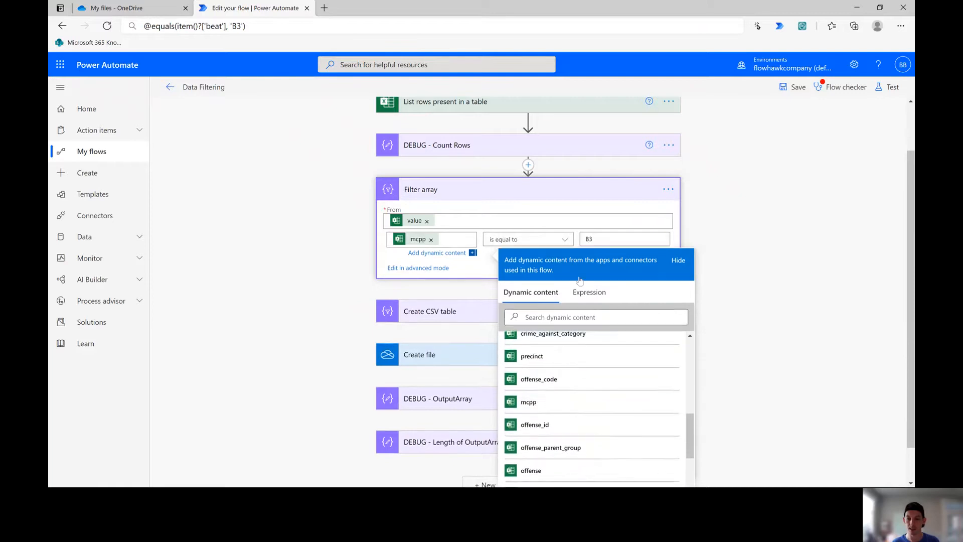
double_click(582, 240)
text(PH)
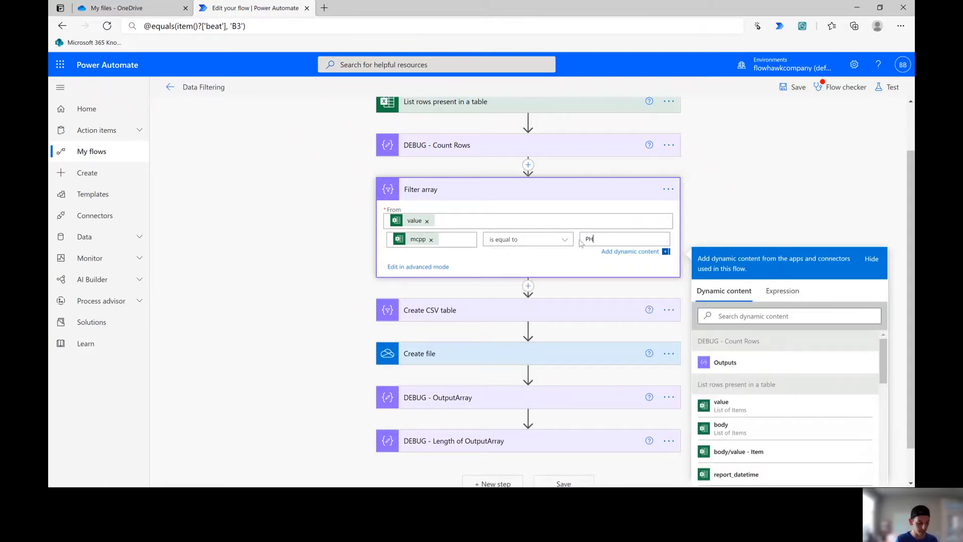
text(INNEY RIDGE)
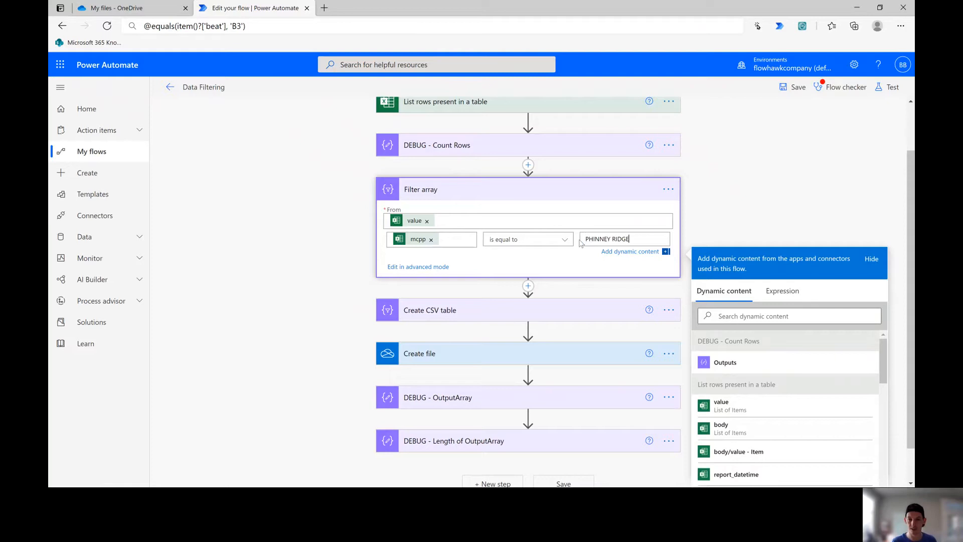
Step: Copy the mcpp condition's advanced-mode expression and append it to the beat expression in the address bar
click(425, 267)
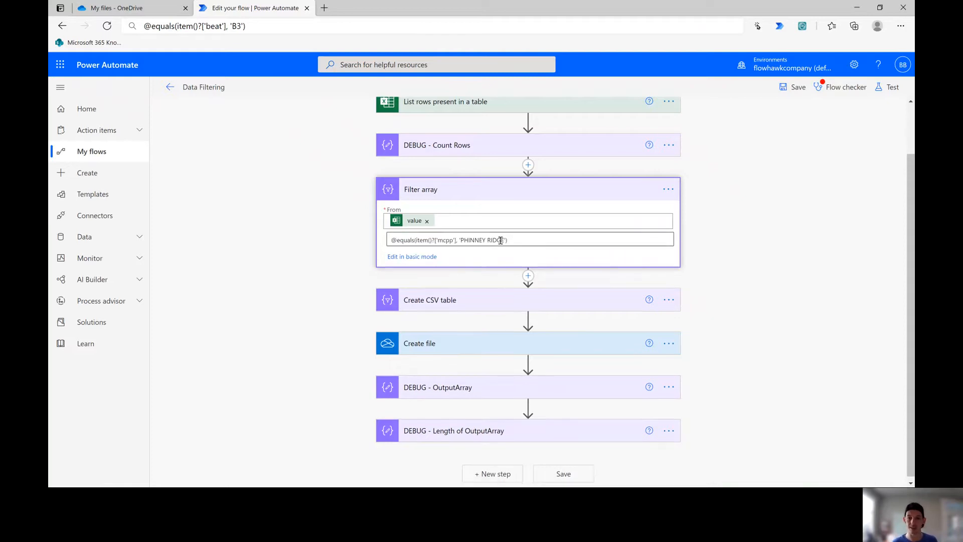
drag(509, 240, 388, 239)
key(ctrl+c)
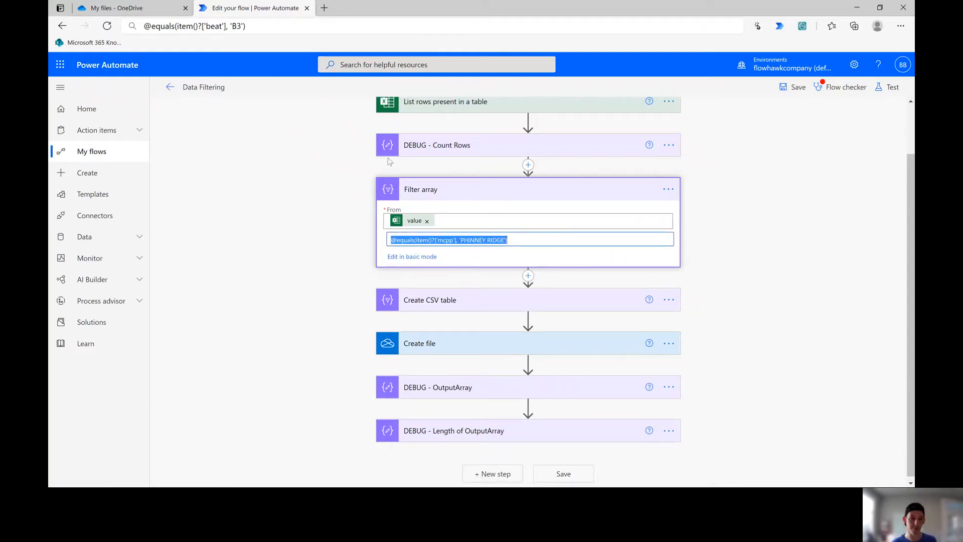
click(337, 26)
key(ctrl+v)
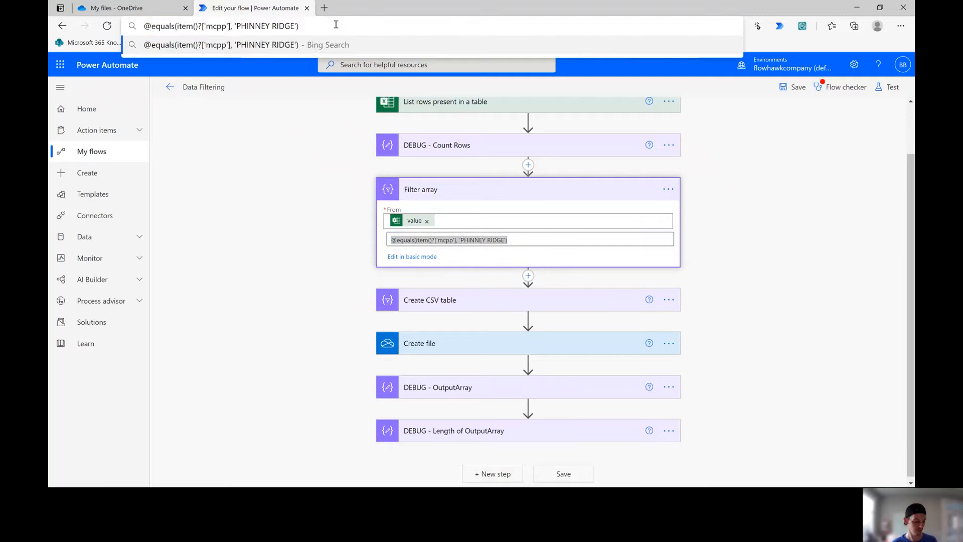
key(ctrl+z)
click(338, 28)
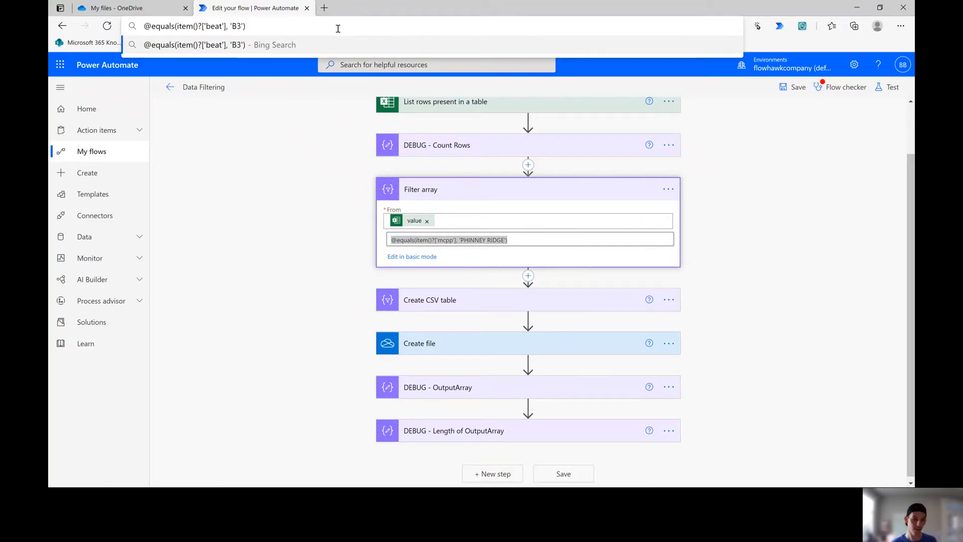
key(ctrl+v)
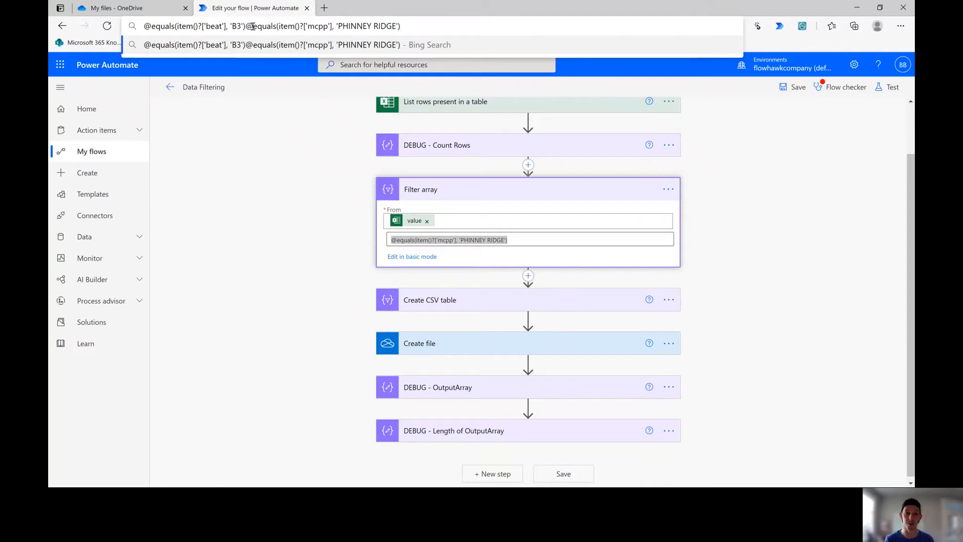
drag(253, 26, 245, 25)
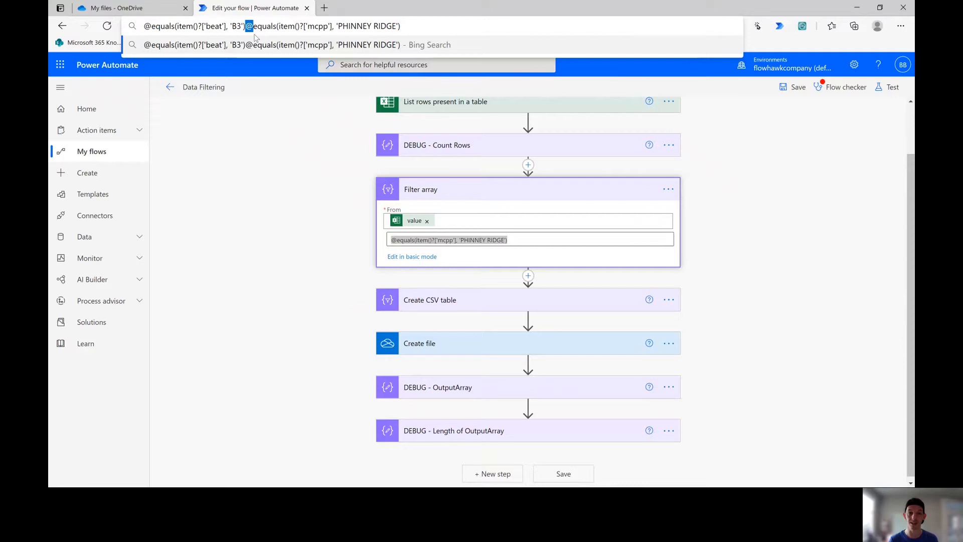
text(,)
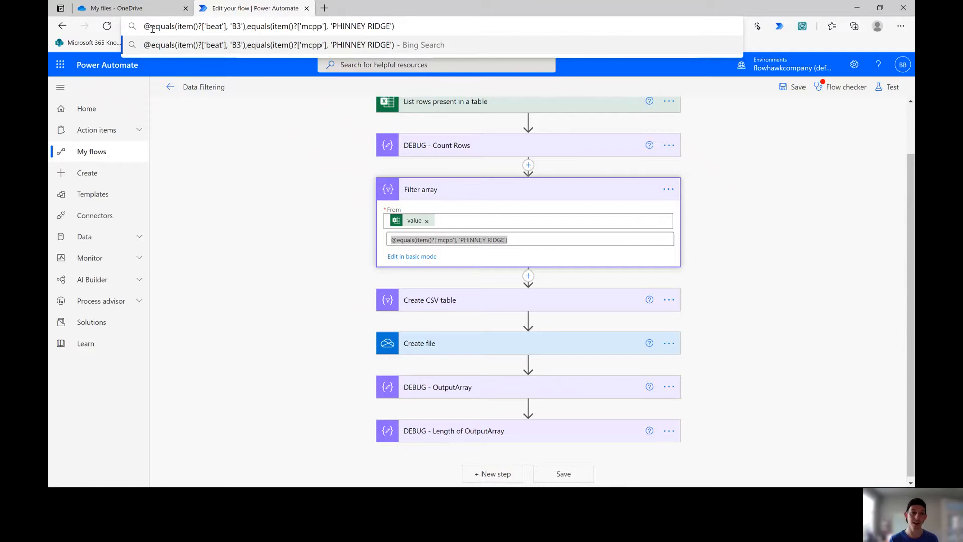
text(and)
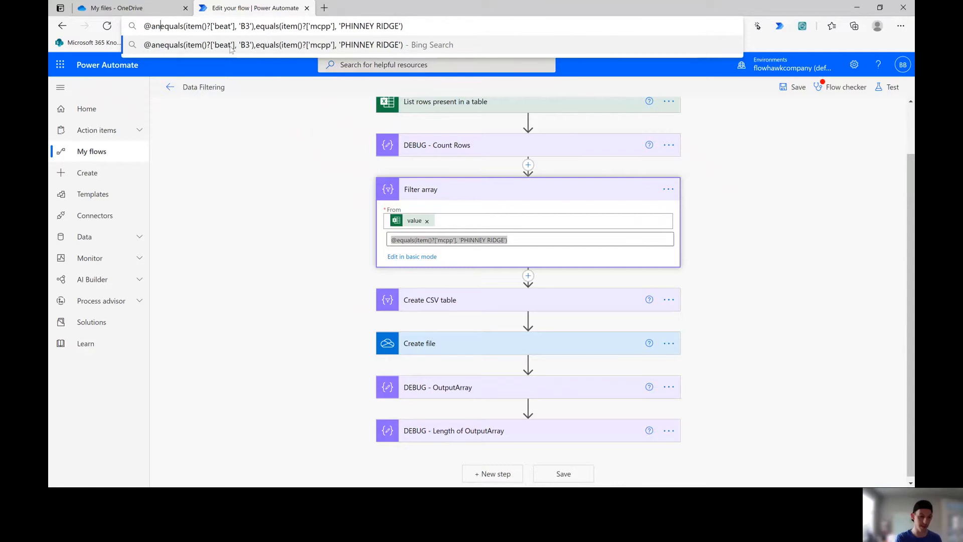
text(()
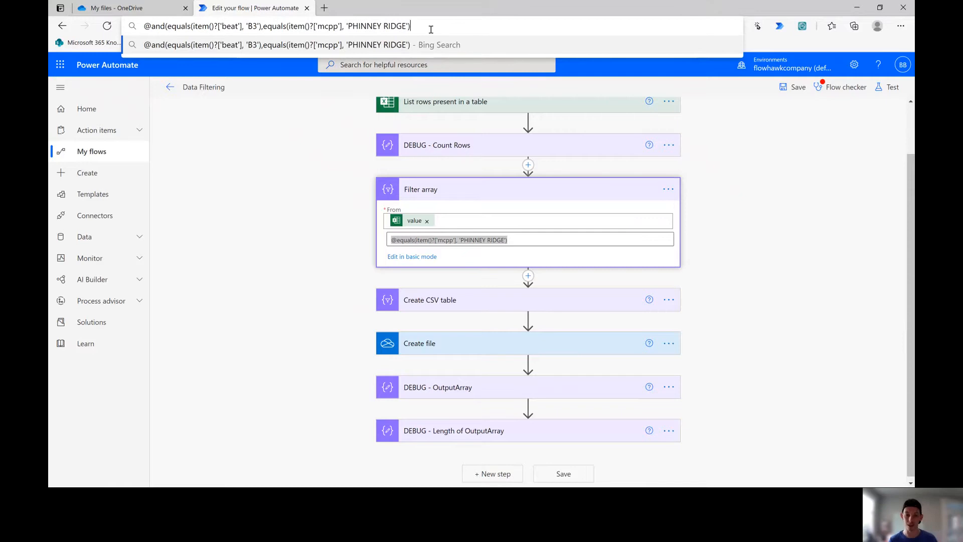
text())
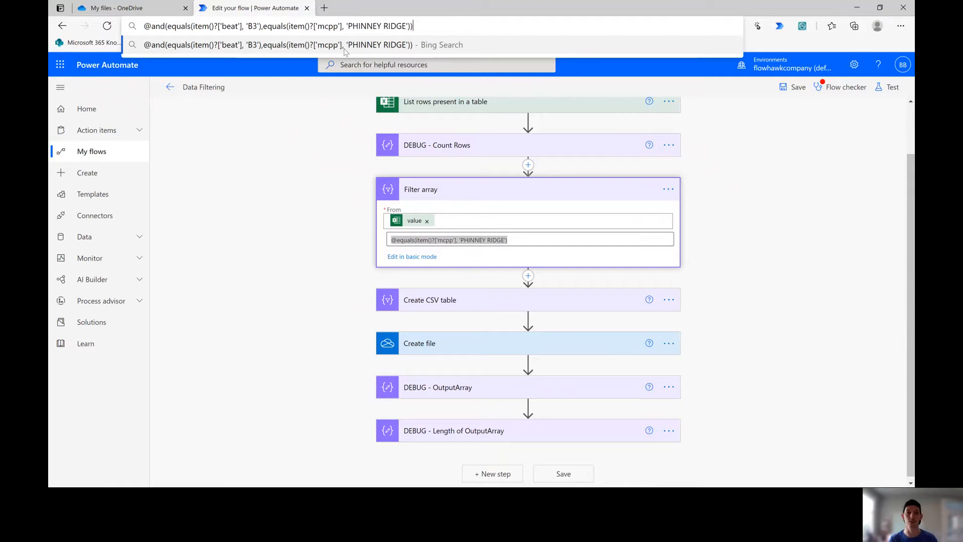
drag(414, 26, 127, 18)
key(ctrl+c)
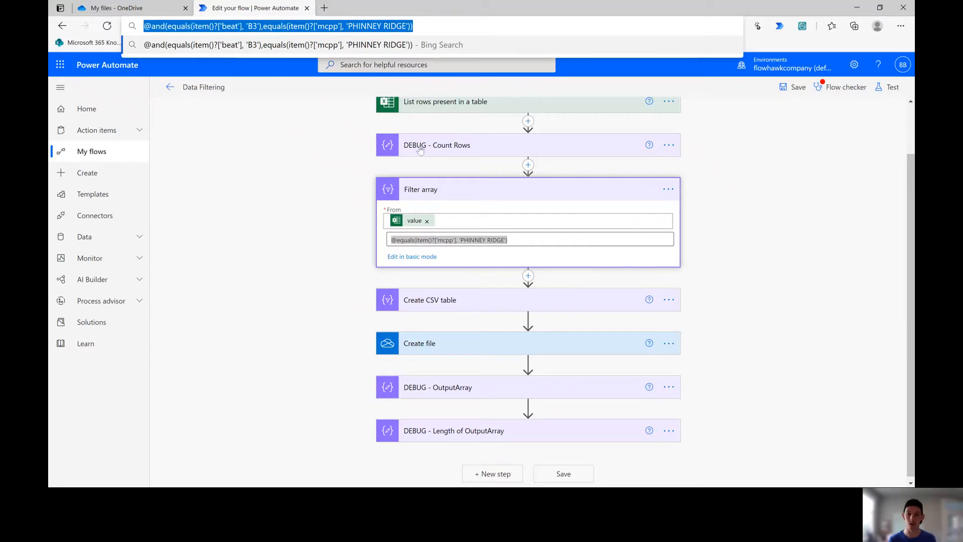
click(529, 238)
drag(528, 238, 321, 241)
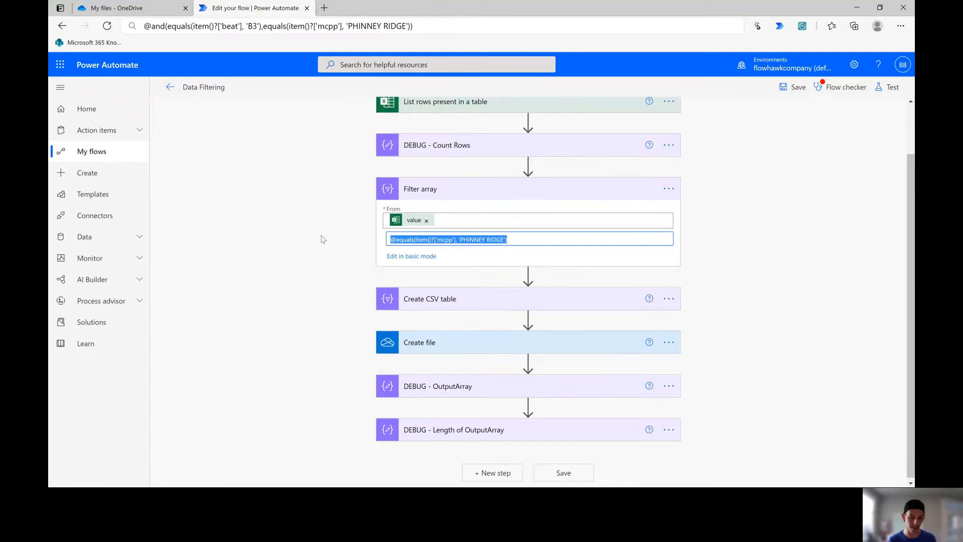
key(ctrl+v)
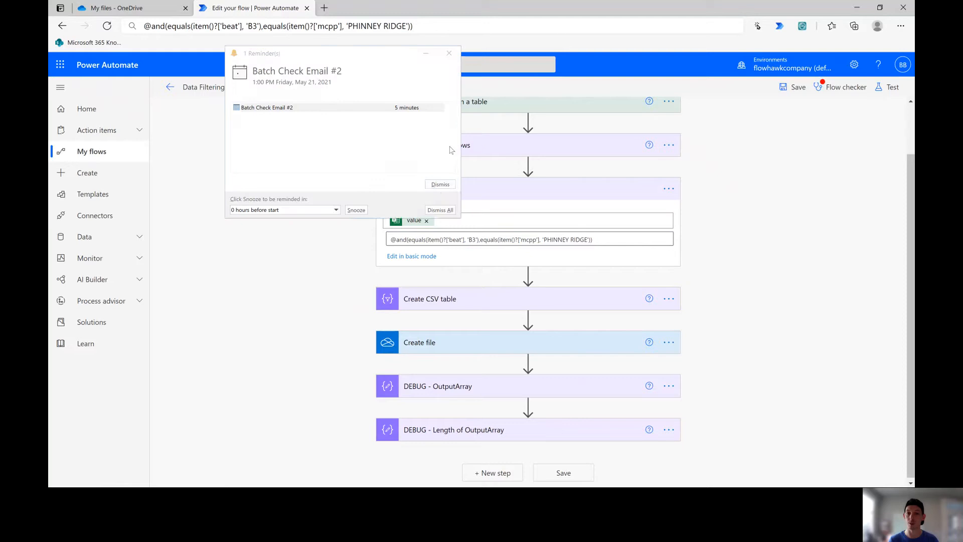
click(445, 181)
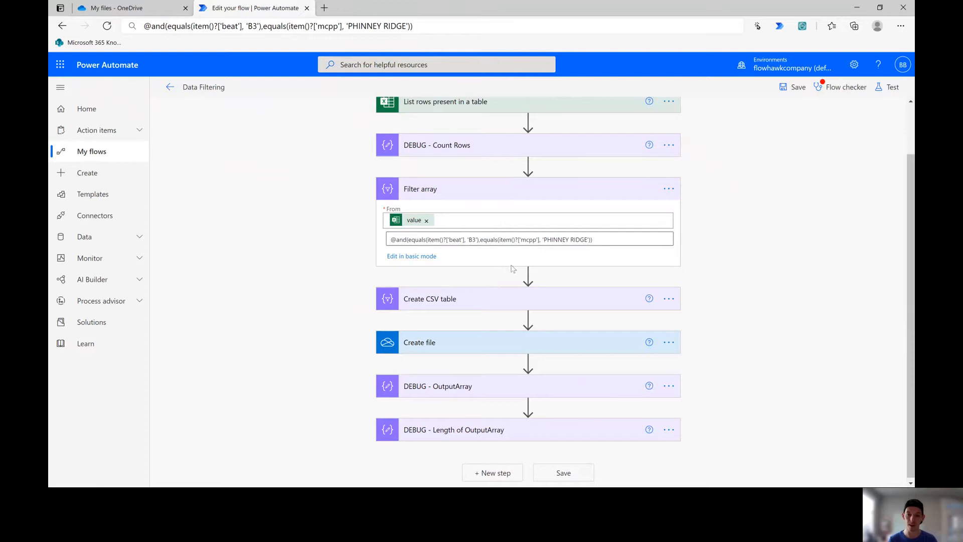
Step: Insert a Select action after Filter array, with the Filter array Body as its From source
mouse_move(528, 276)
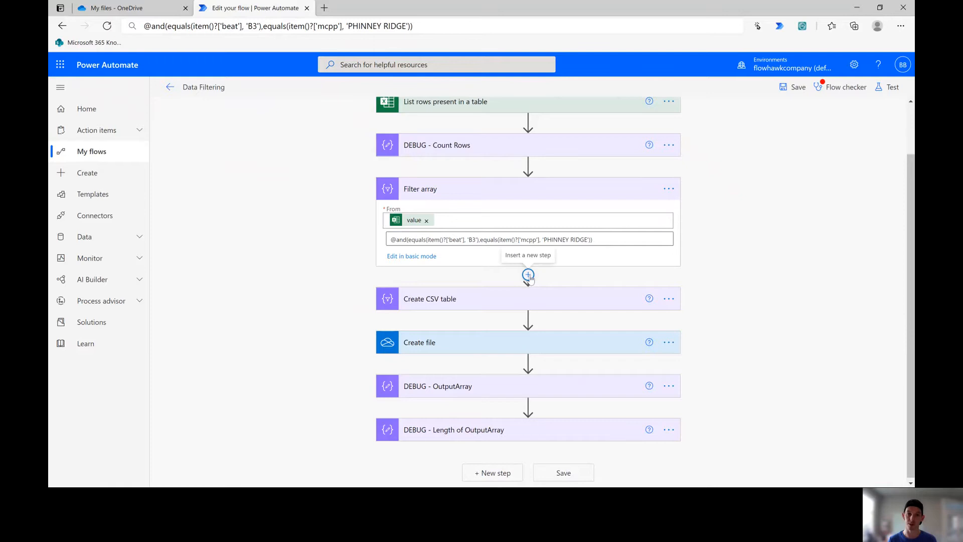
click(529, 274)
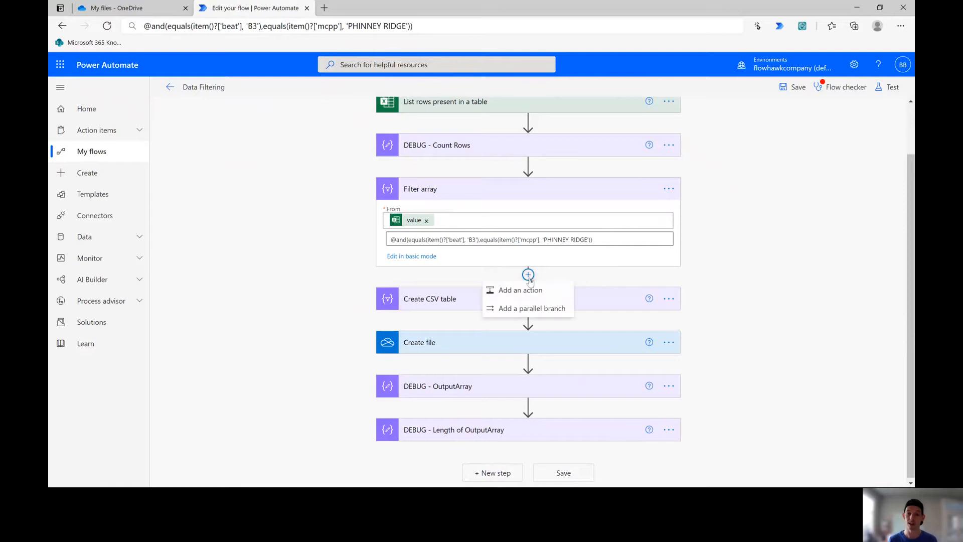
click(538, 286)
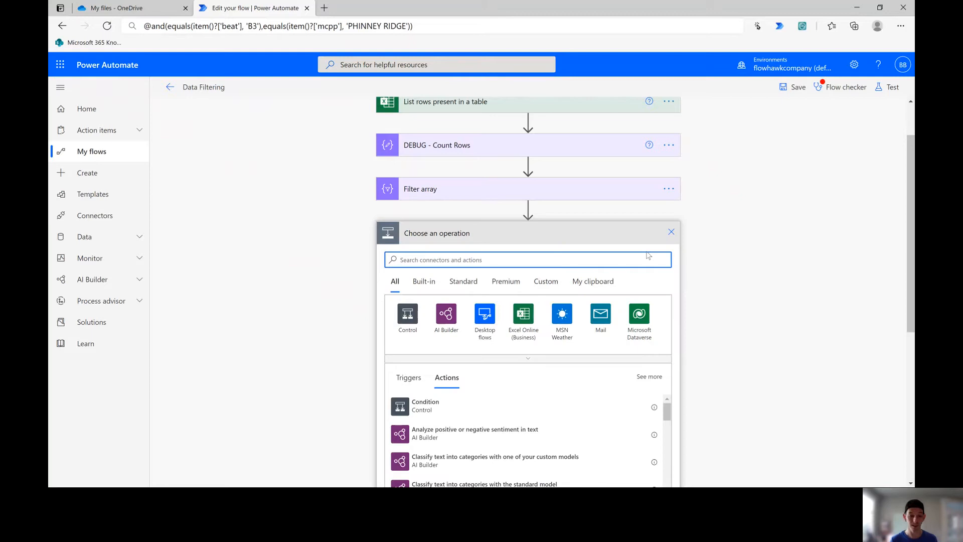
text(Select)
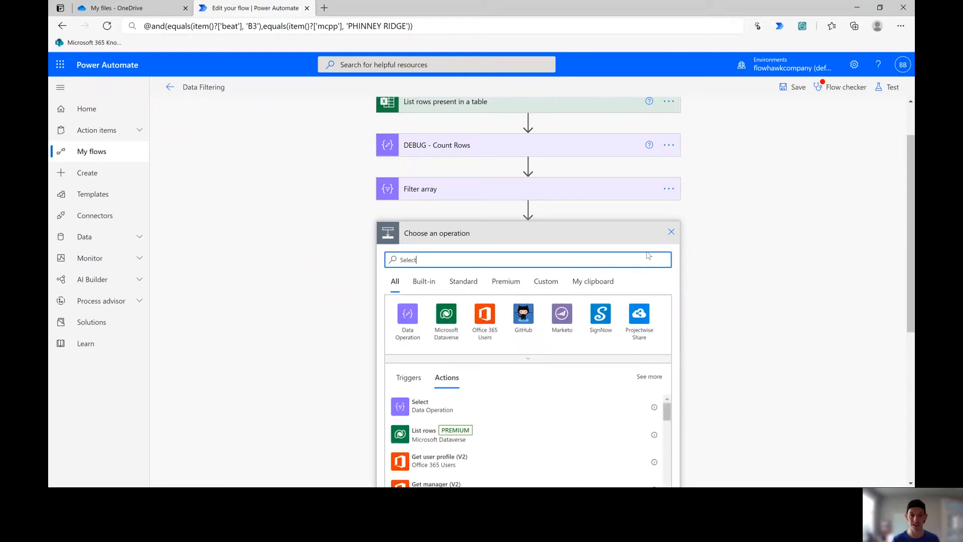
click(481, 409)
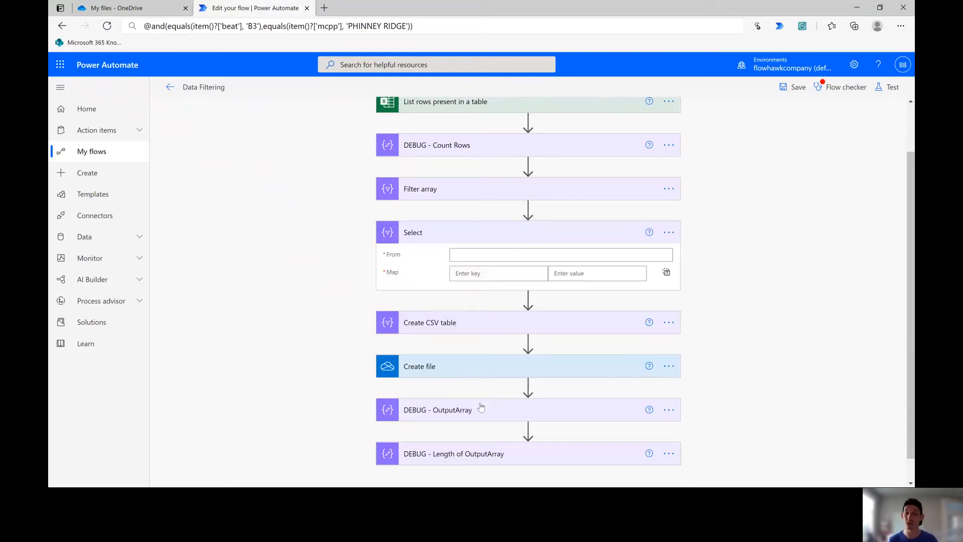
click(492, 251)
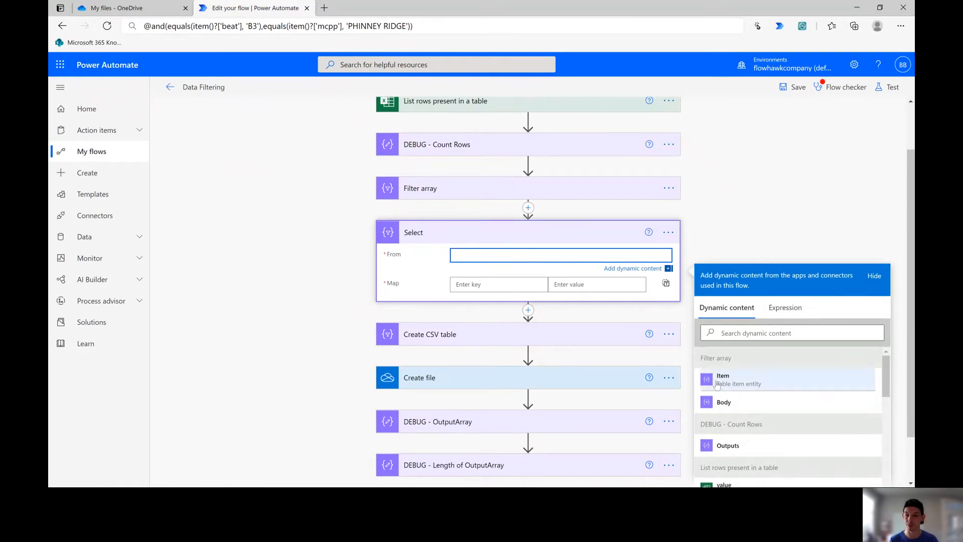
click(725, 404)
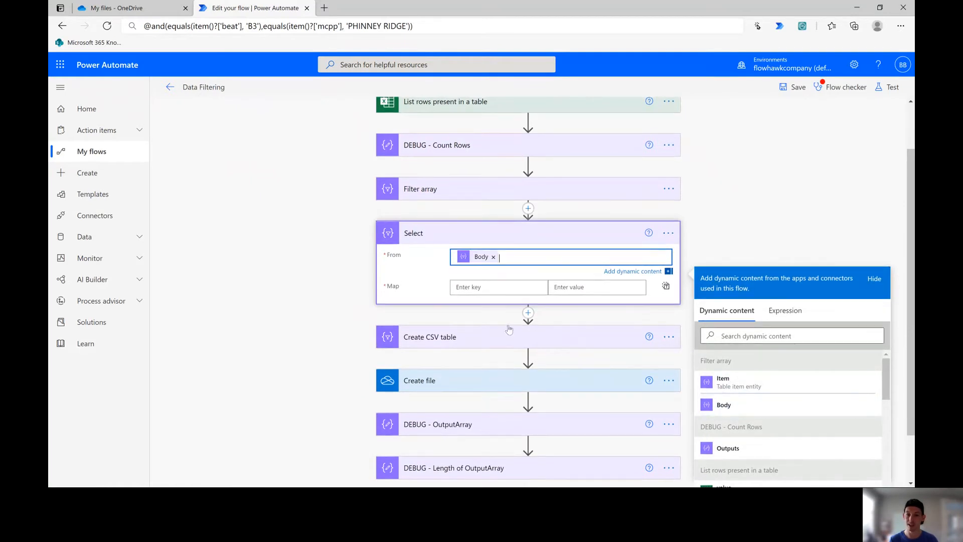
Step: Add Report and Date as keys in the Select action's map and look through the dynamic content for the Report value
click(482, 284)
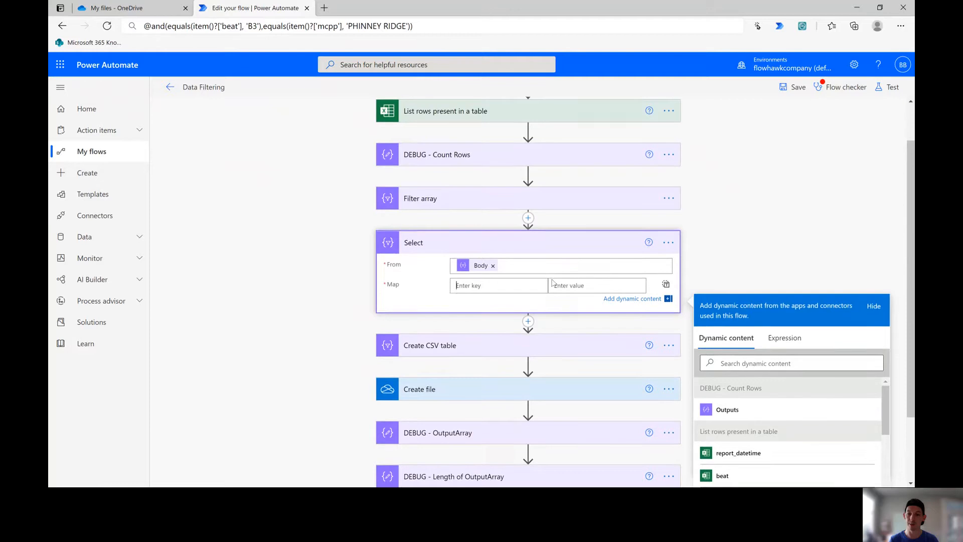
scroll(544, 270, down, 2)
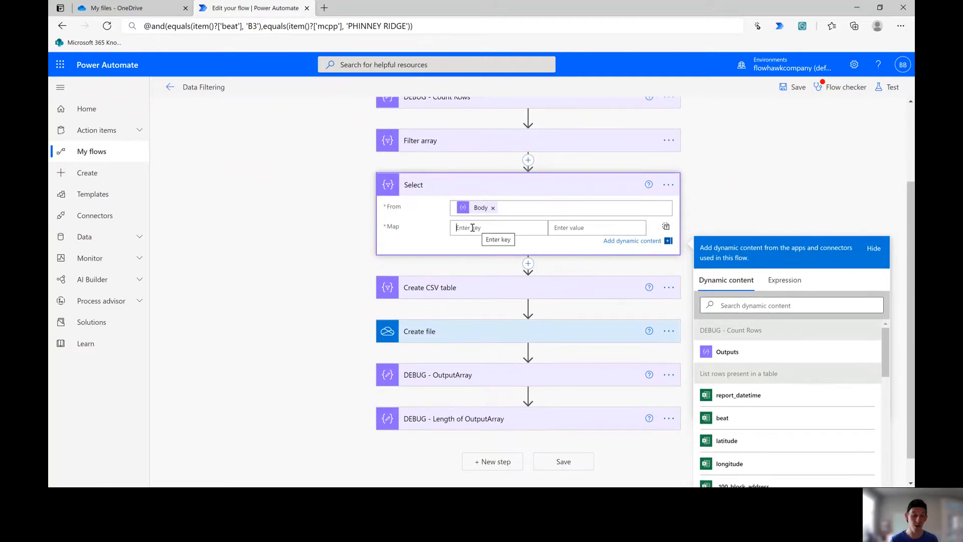
text(Report)
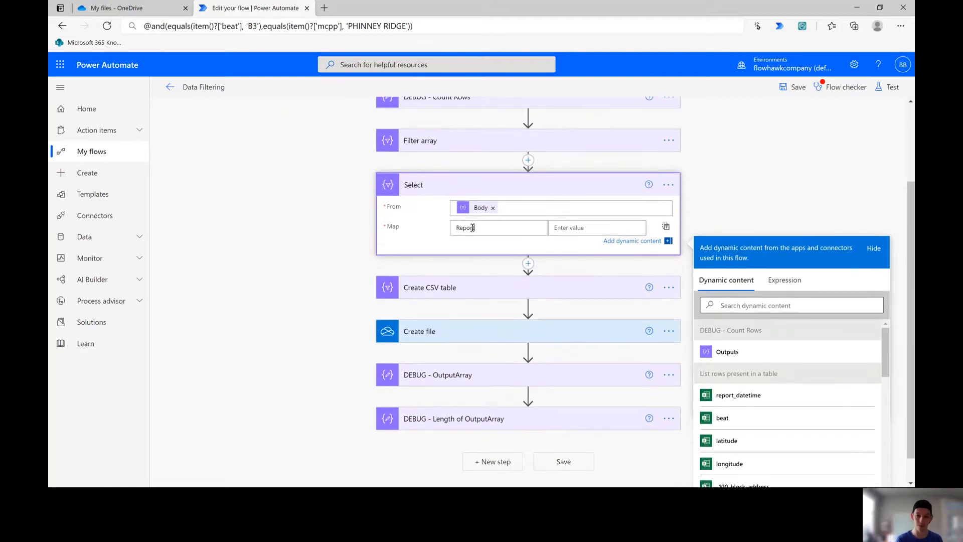
click(574, 227)
click(504, 245)
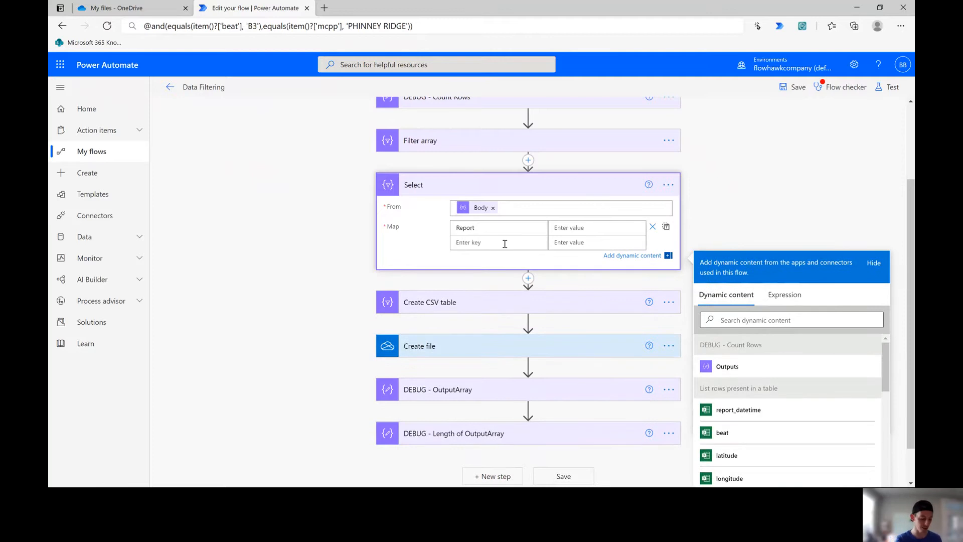
text(Date)
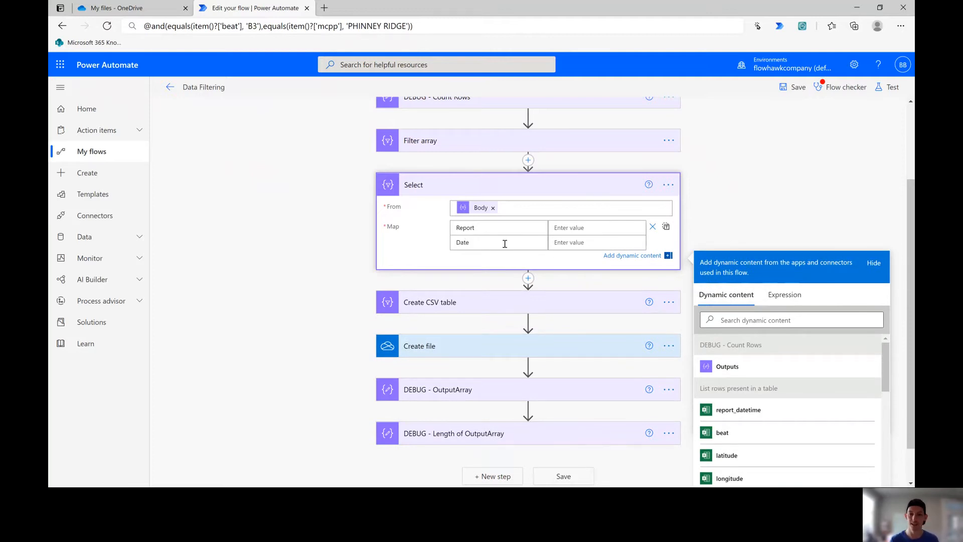
click(568, 228)
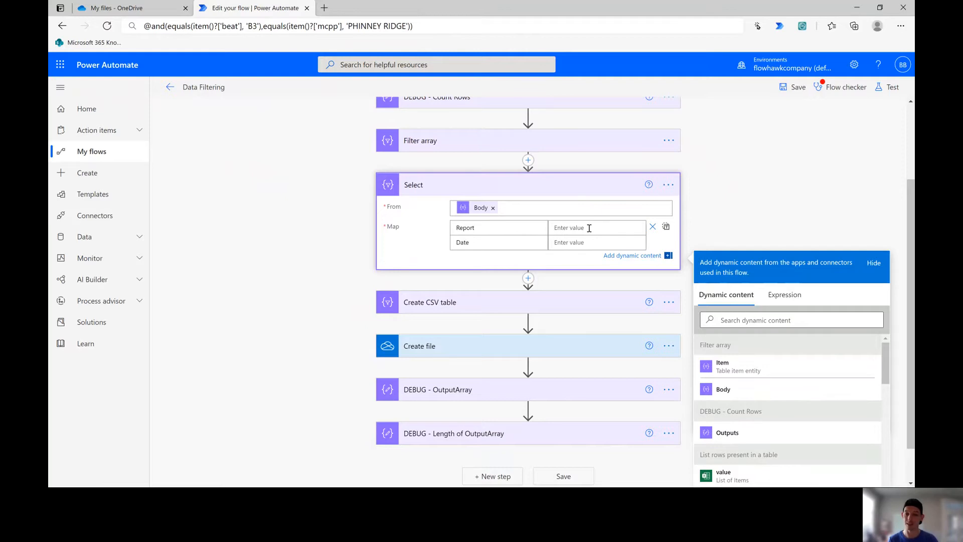
scroll(707, 186, down, 1)
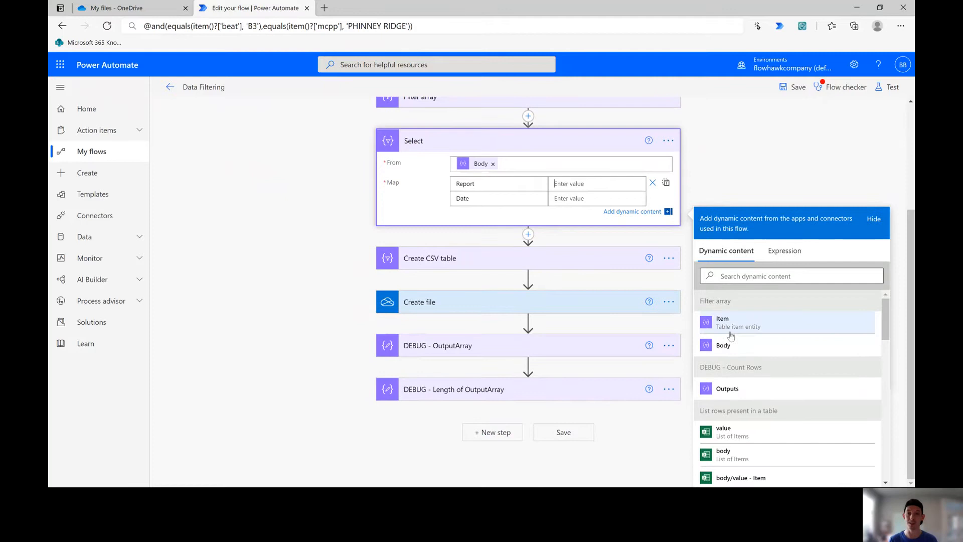
scroll(728, 471, down, 1)
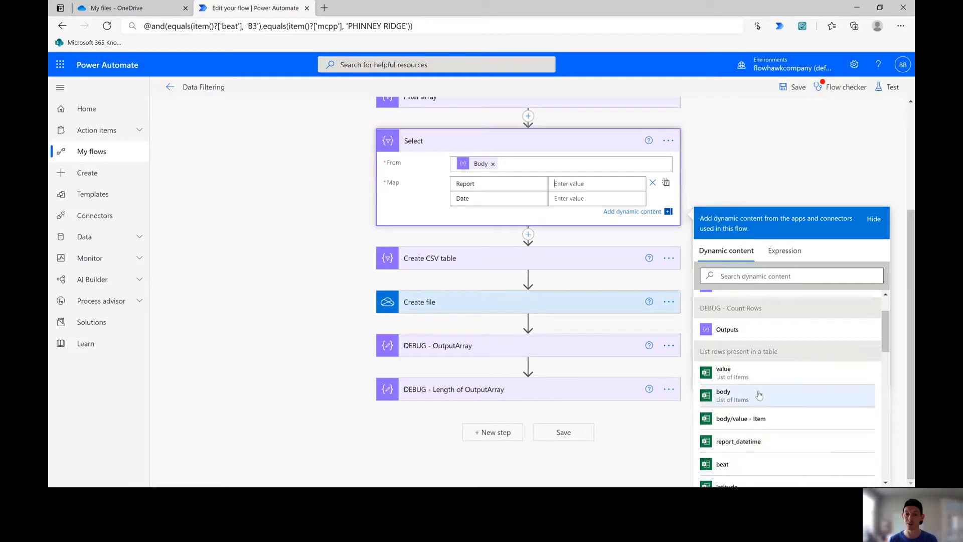
scroll(757, 432, up, 4)
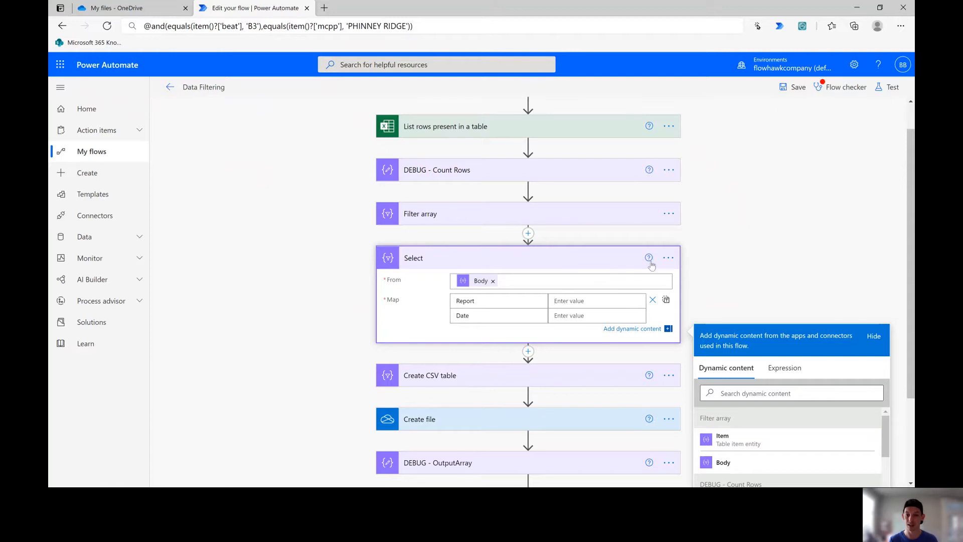
Step: Delete the Select action from the flow
click(667, 260)
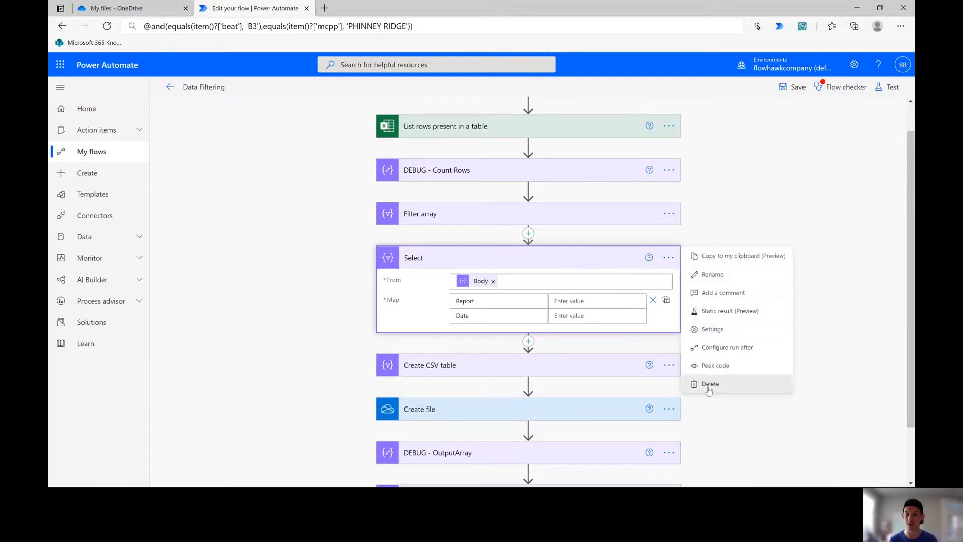
click(705, 382)
click(495, 293)
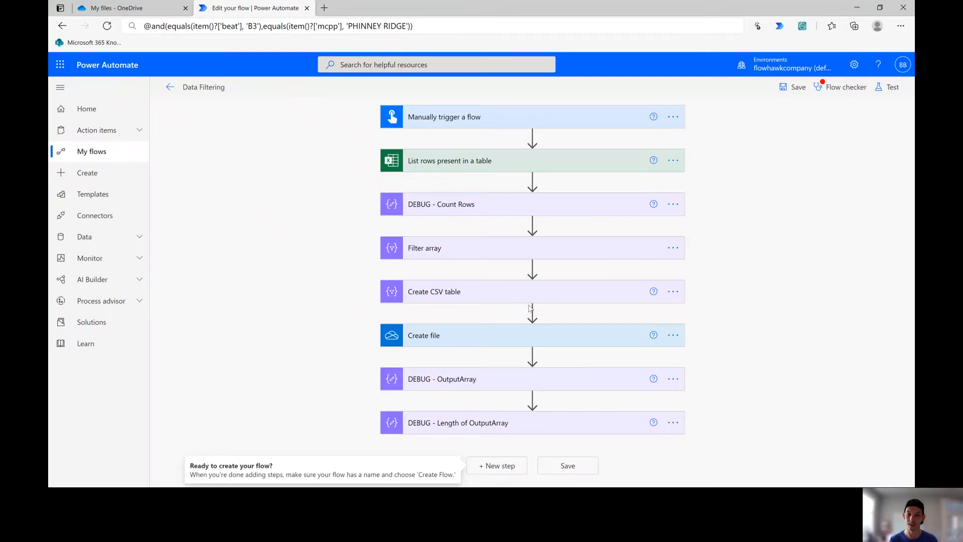
Step: Set the From source of Create CSV table to the Filter array Body
click(514, 296)
click(525, 314)
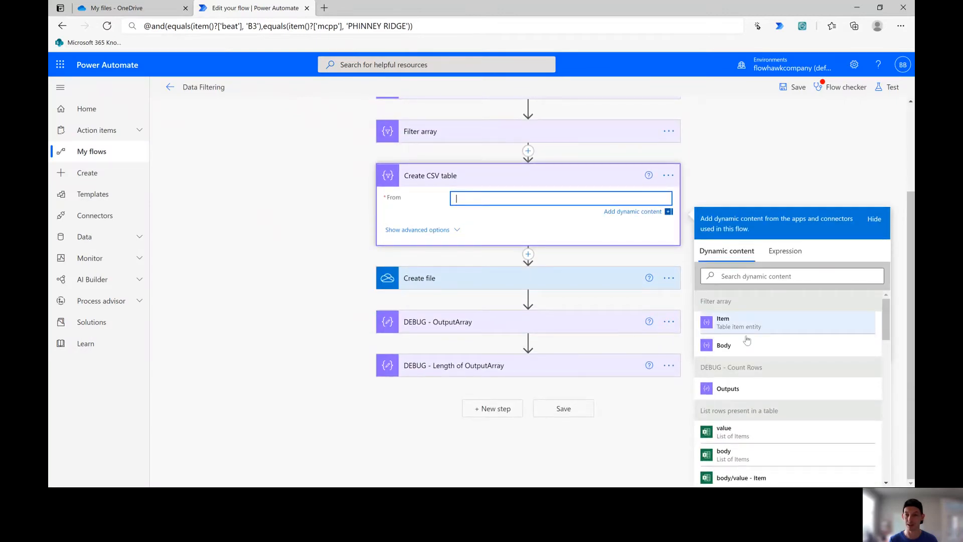
click(737, 348)
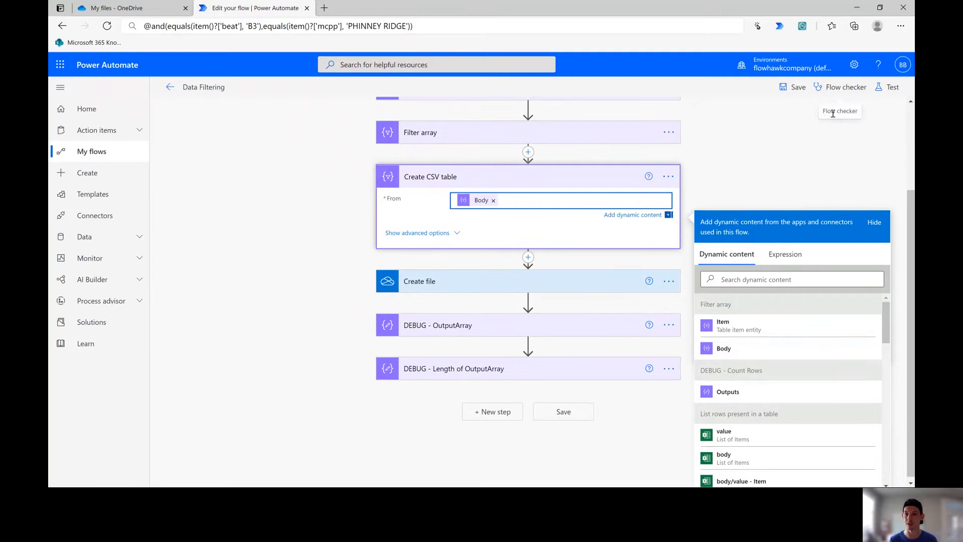
Step: Try to save the flow and test it manually
click(879, 93)
click(879, 93)
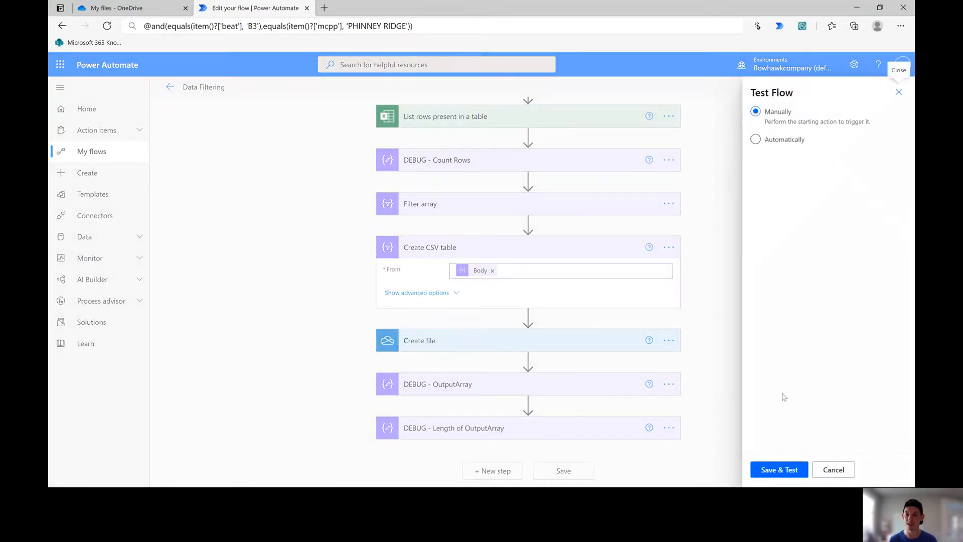
click(786, 469)
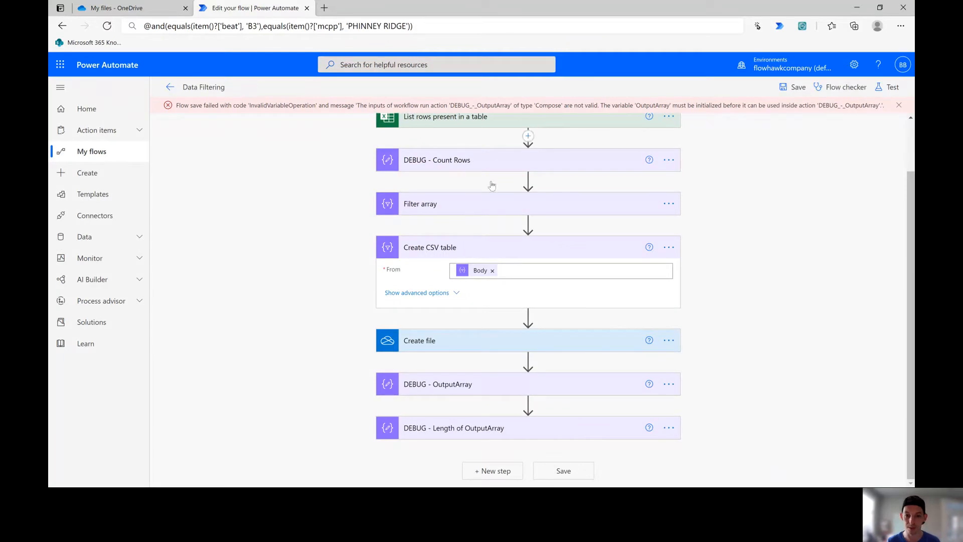
Step: Delete the DEBUG - OutputArray and DEBUG - Length of OutputArray actions from the end of the flow
click(669, 385)
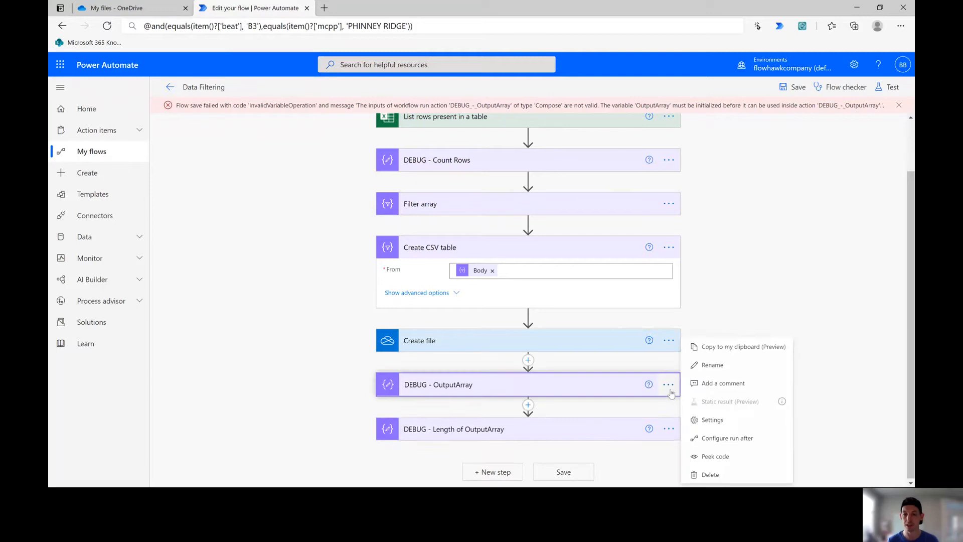
click(719, 472)
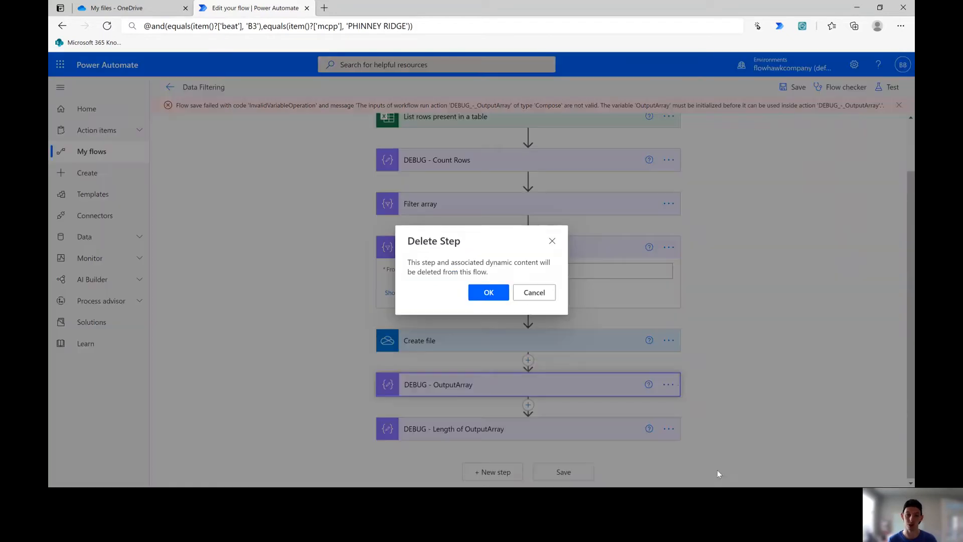
click(500, 296)
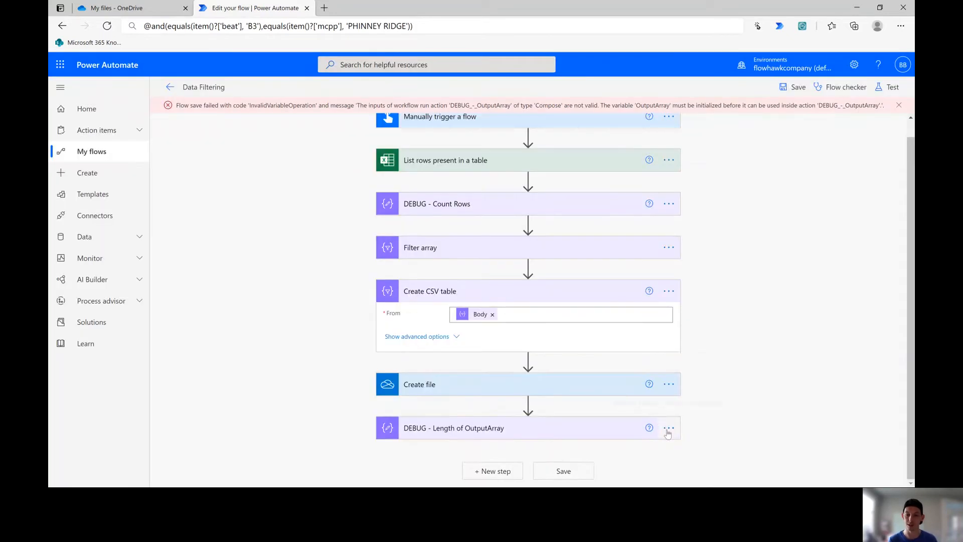
click(668, 428)
click(709, 474)
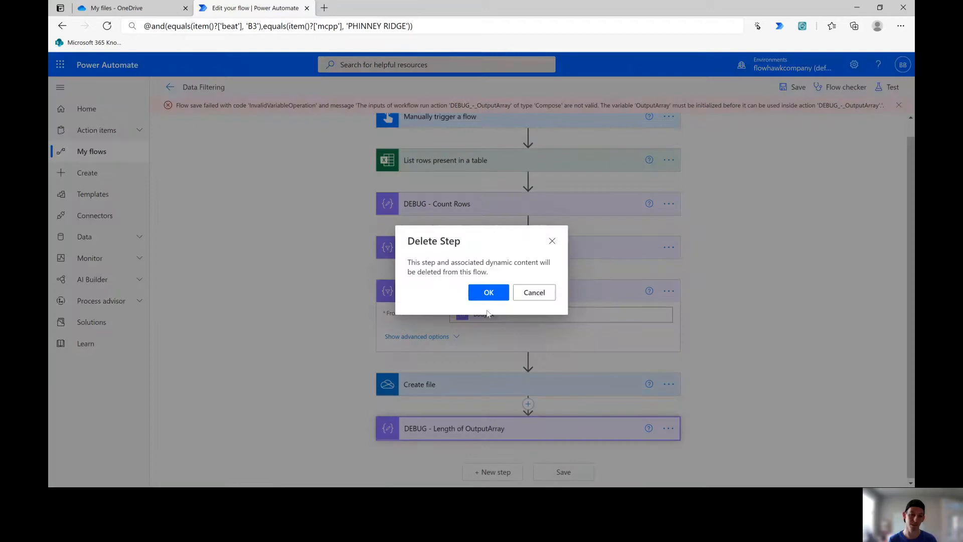
click(491, 294)
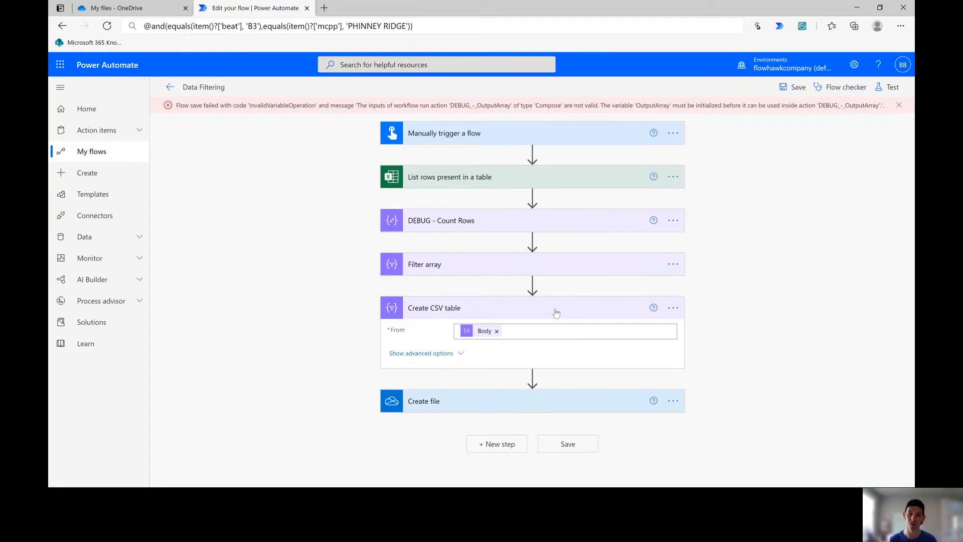
Step: Save the flow, run it as a manual test, and show the run's progress
click(883, 90)
click(780, 470)
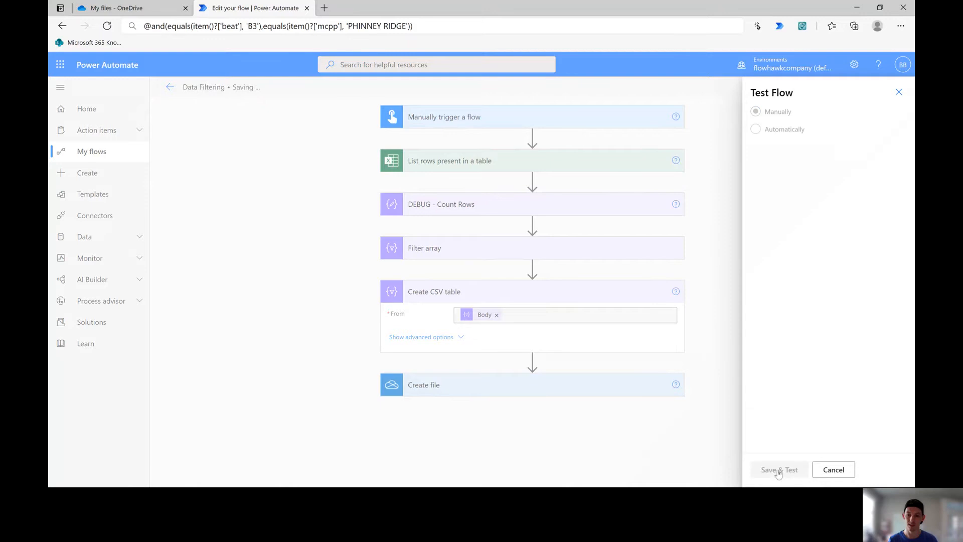
click(778, 472)
click(777, 472)
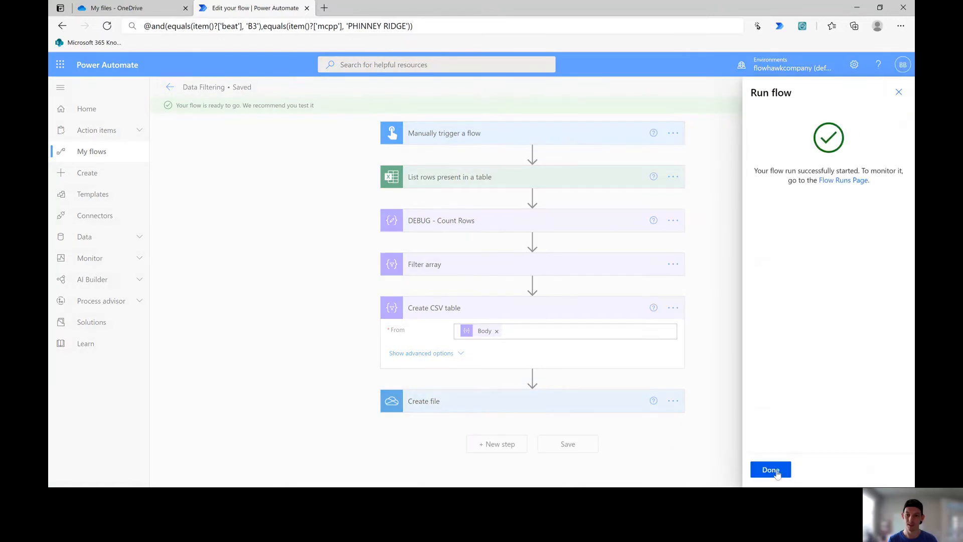
click(776, 473)
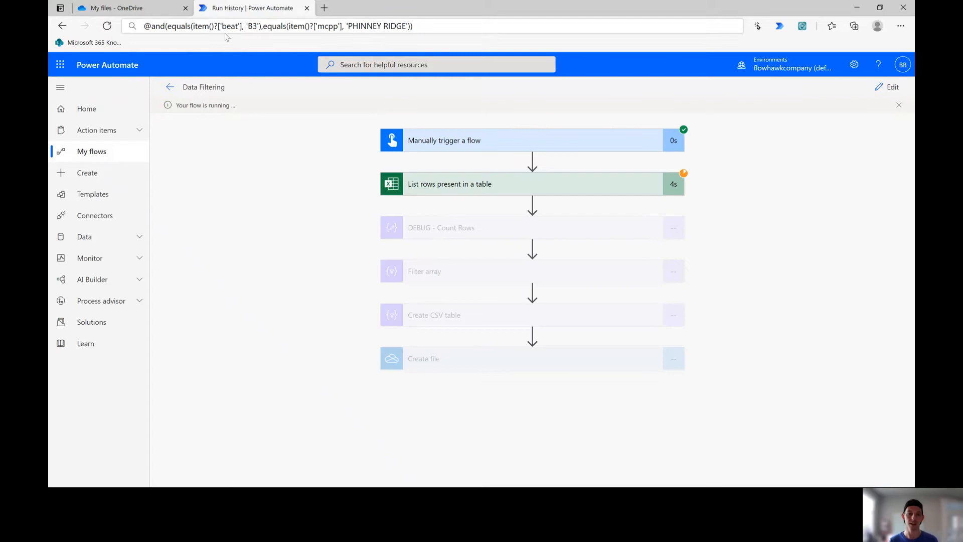
Step: Switch to OneDrive, open Output.csv, and widen column B to read the full dates
click(166, 11)
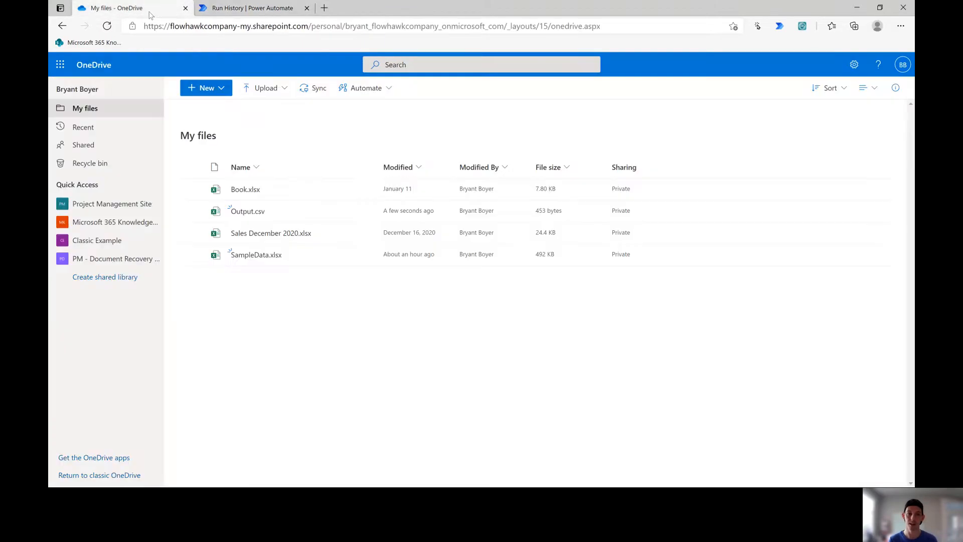
mouse_move(256, 213)
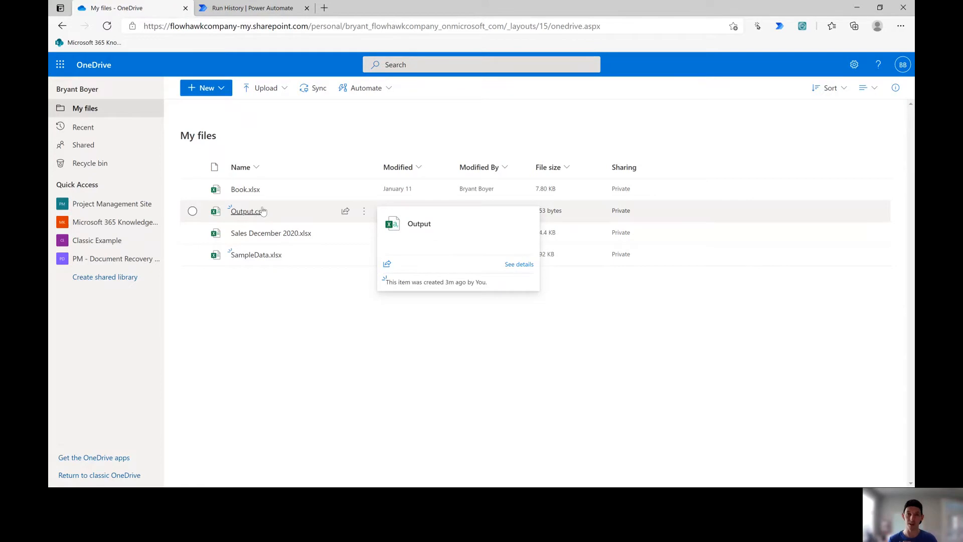
click(262, 213)
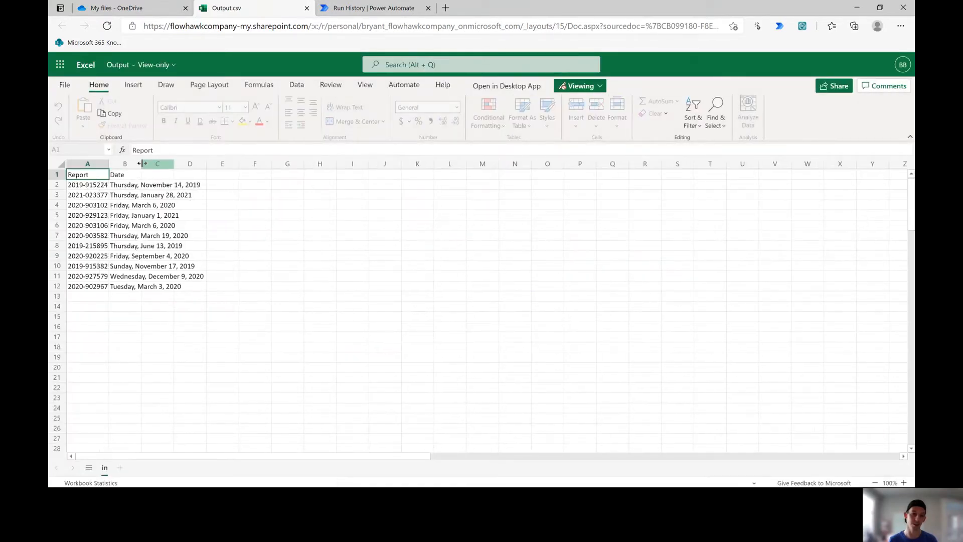
drag(142, 164, 211, 164)
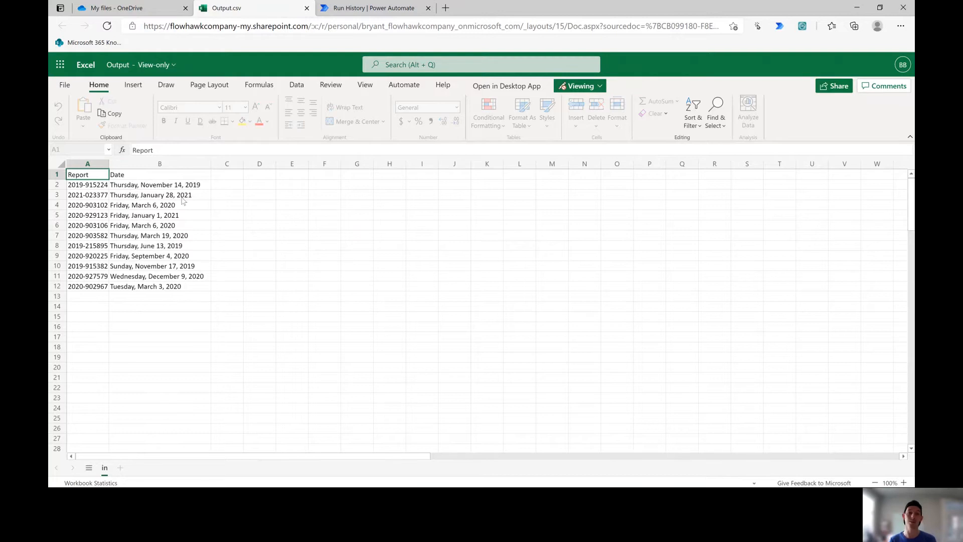
Step: Close the opened Output.csv and delete that file from My files in OneDrive
click(153, 11)
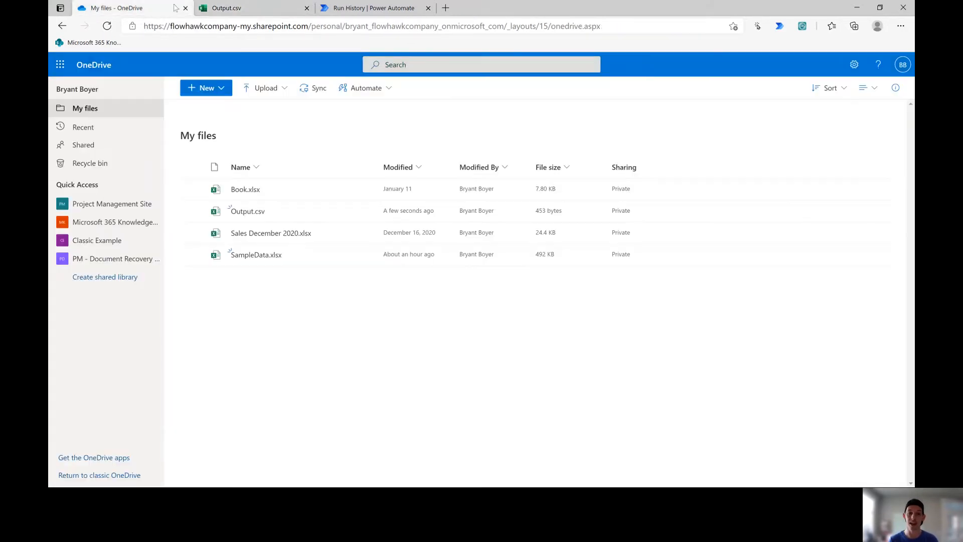
click(307, 8)
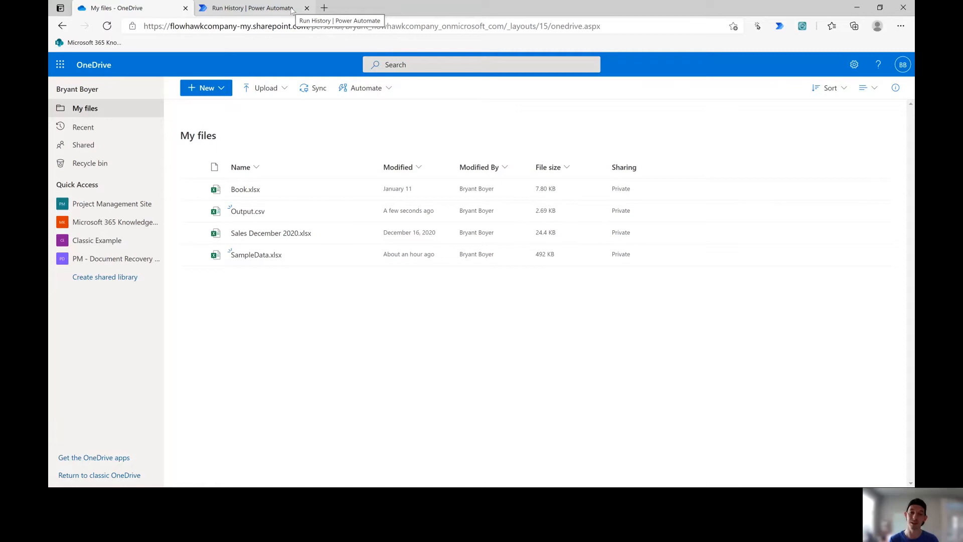
click(366, 211)
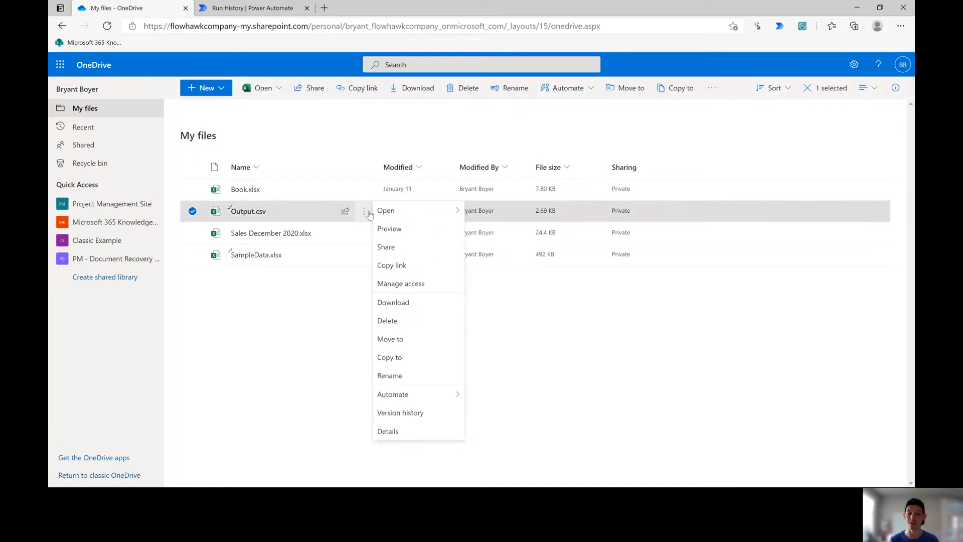
click(409, 327)
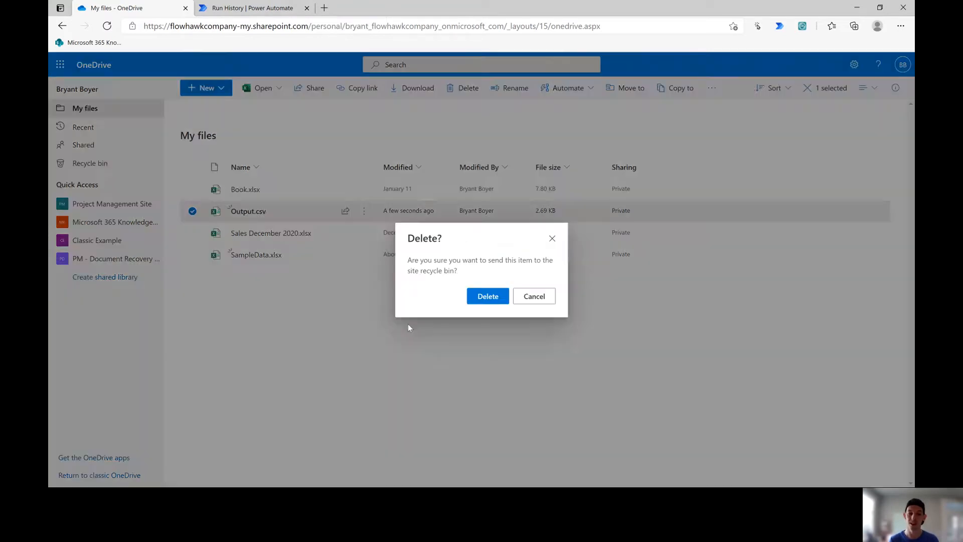
click(501, 297)
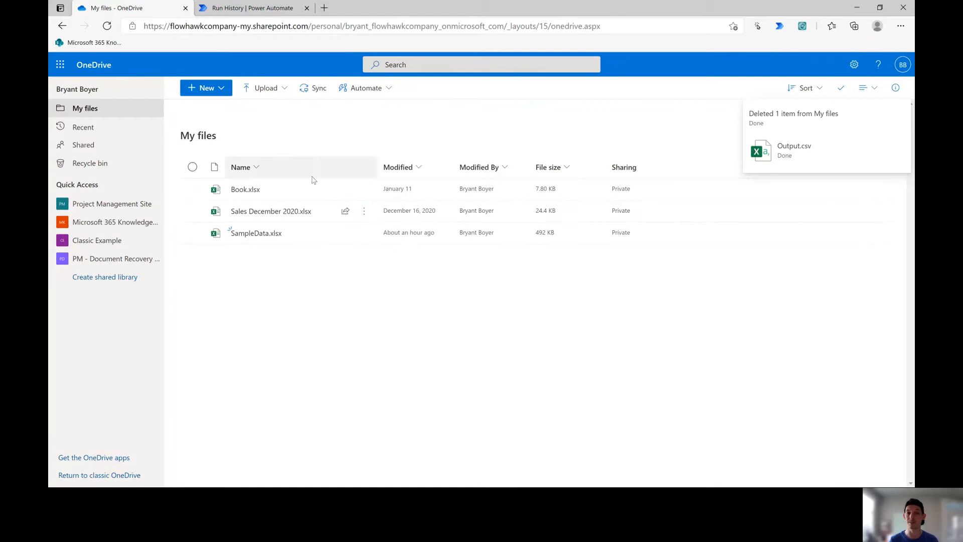
Step: Return to the Power Automate run and examine the Create CSV table inputs and the Filter array outputs
click(251, 7)
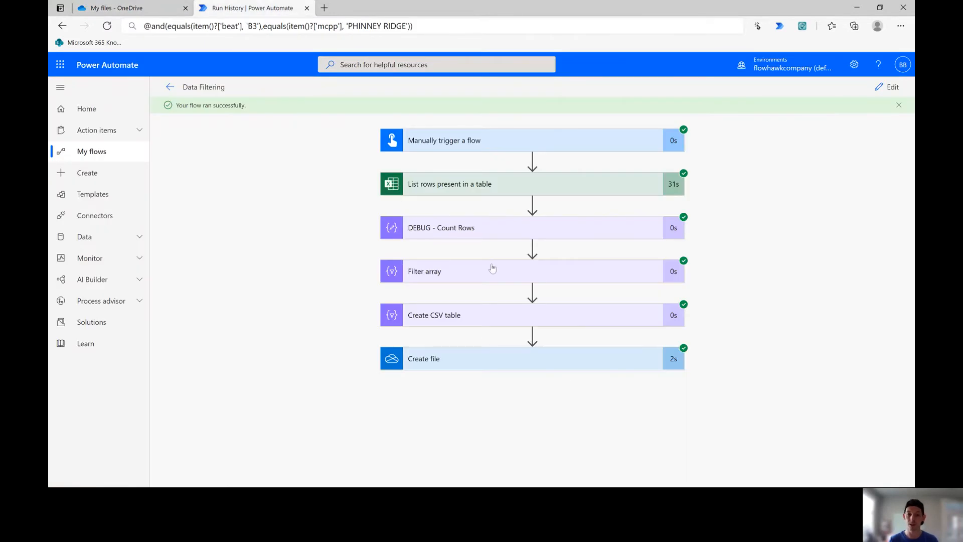
click(482, 316)
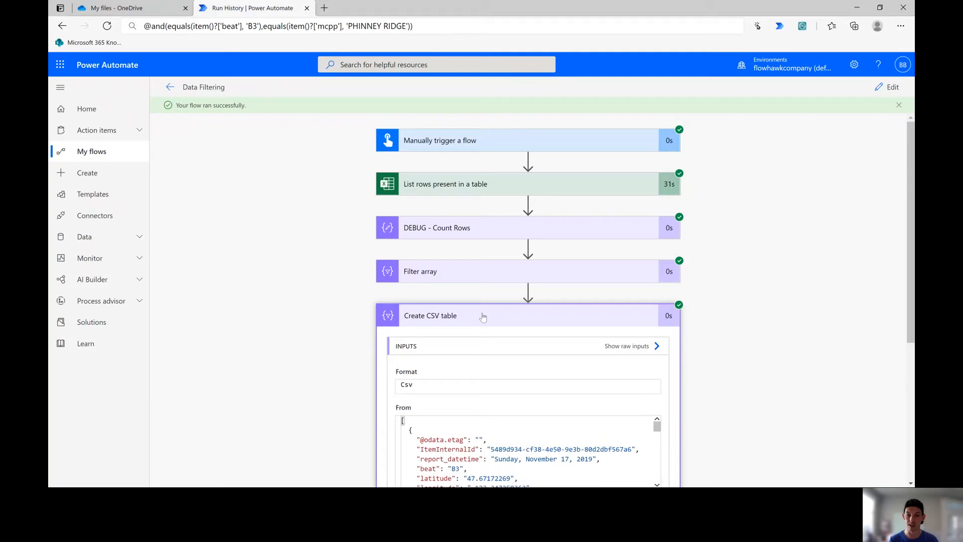
scroll(474, 251, down, 1)
click(471, 222)
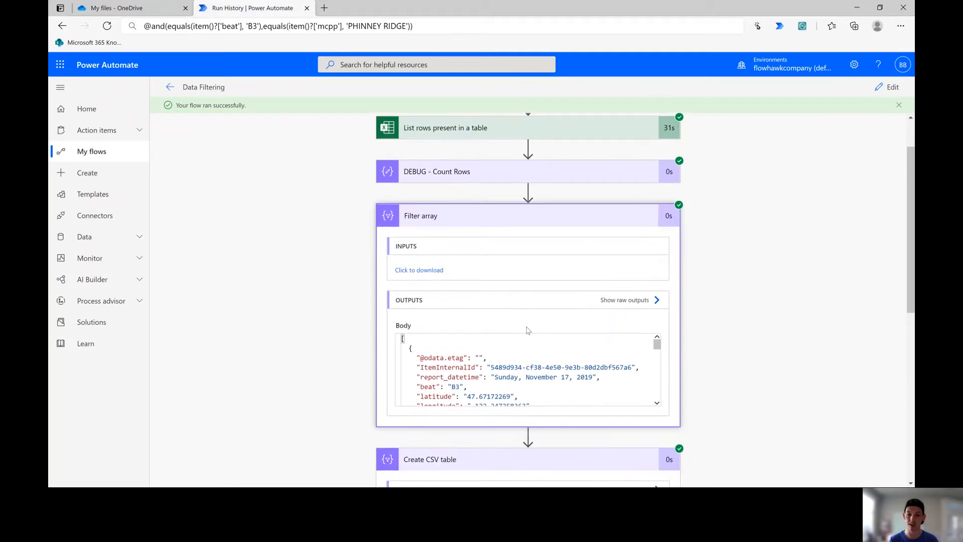
Step: Copy the complete body of the Filter array outputs from the run results
scroll(518, 275, down, 3)
scroll(514, 210, down, 2)
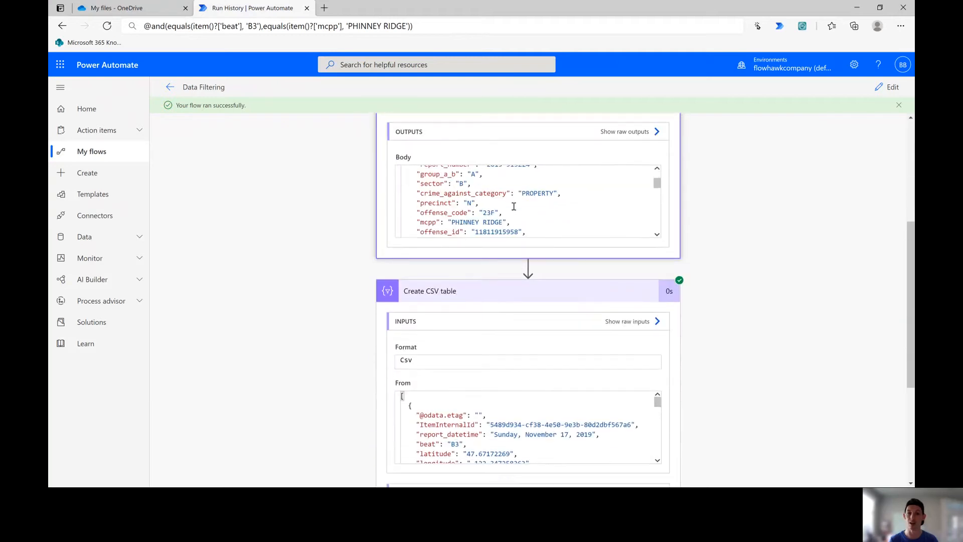
scroll(514, 206, down, 15)
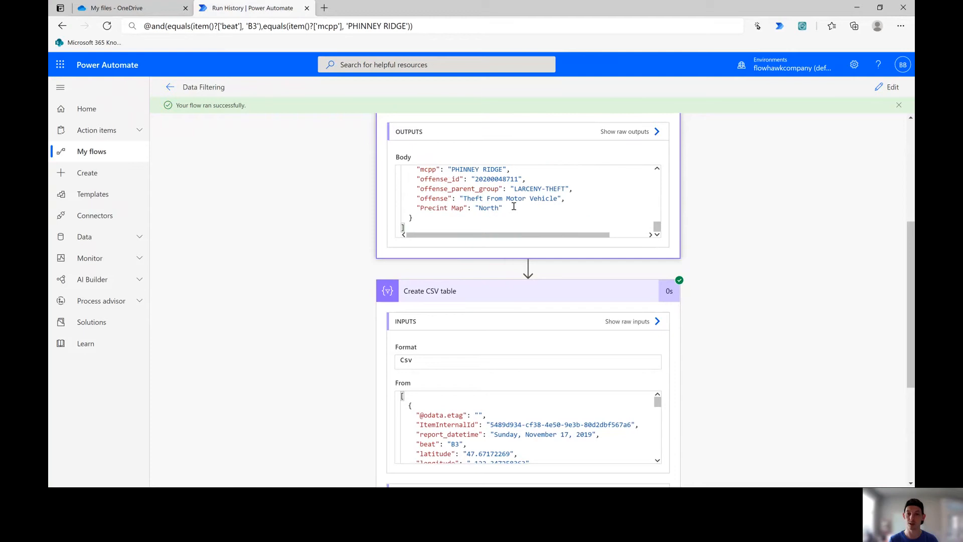
scroll(513, 206, down, 4)
scroll(728, 354, up, 3)
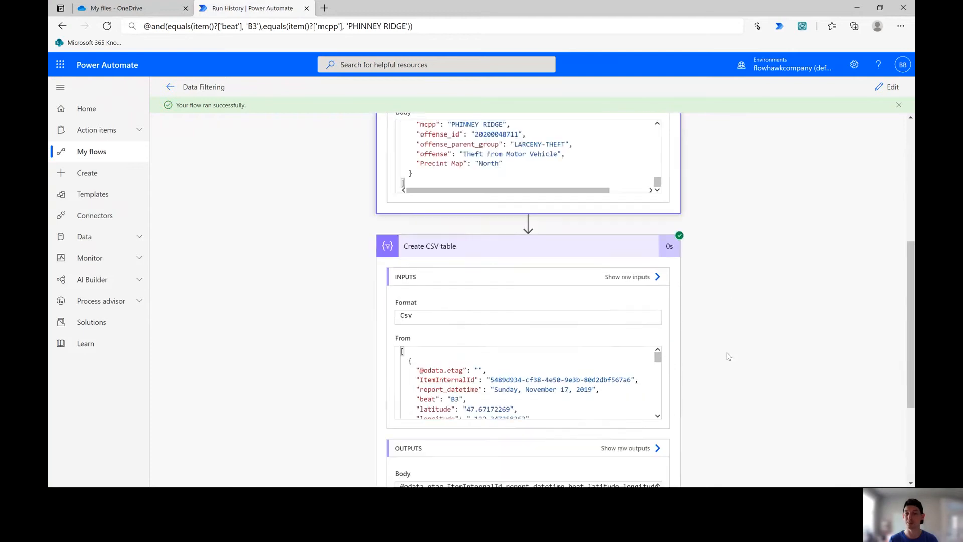
scroll(728, 356, up, 5)
scroll(592, 326, down, 2)
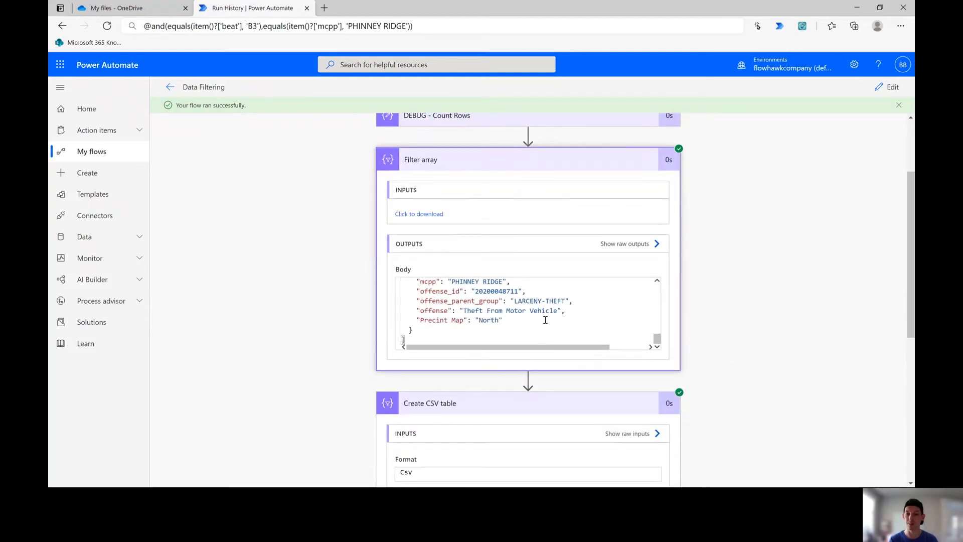
click(557, 325)
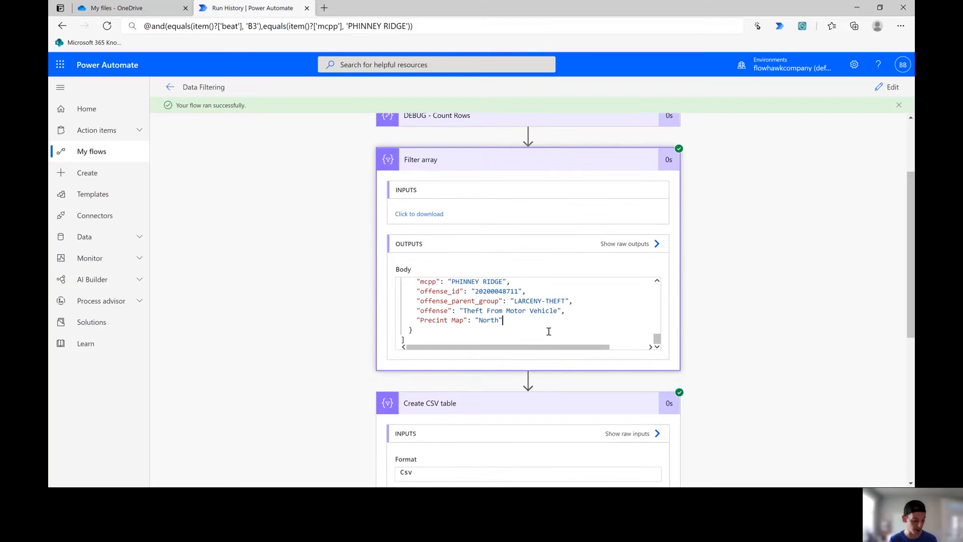
key(ctrl+a)
scroll(549, 330, up, 5)
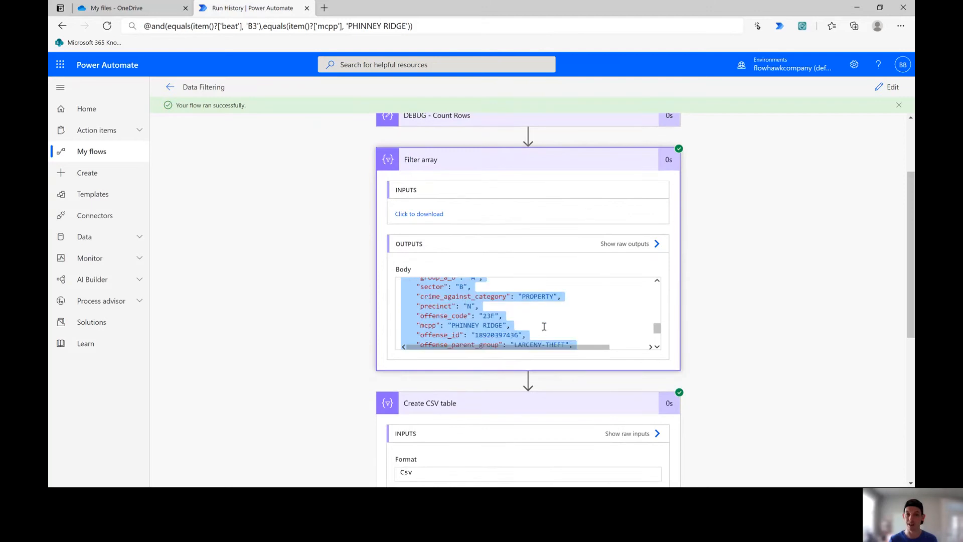
scroll(498, 318, up, 8)
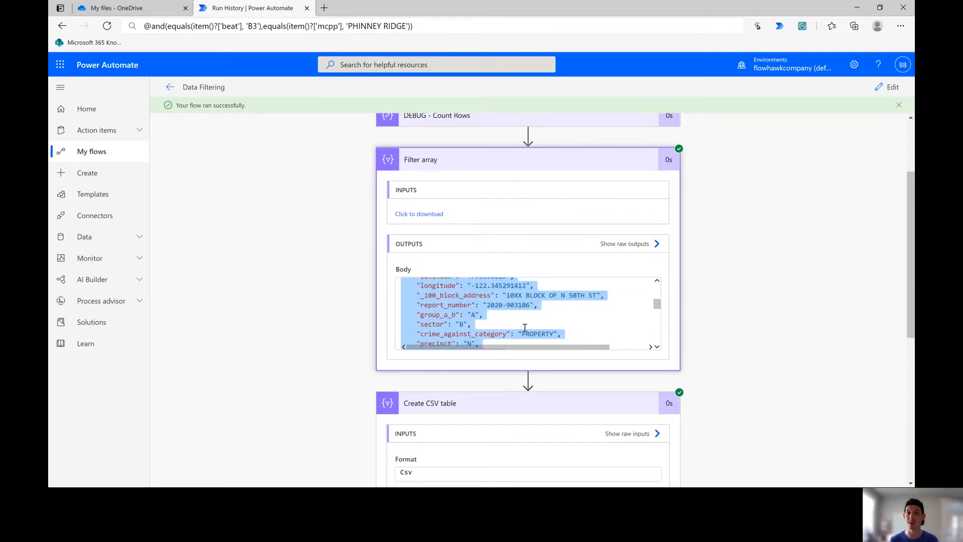
scroll(529, 329, up, 10)
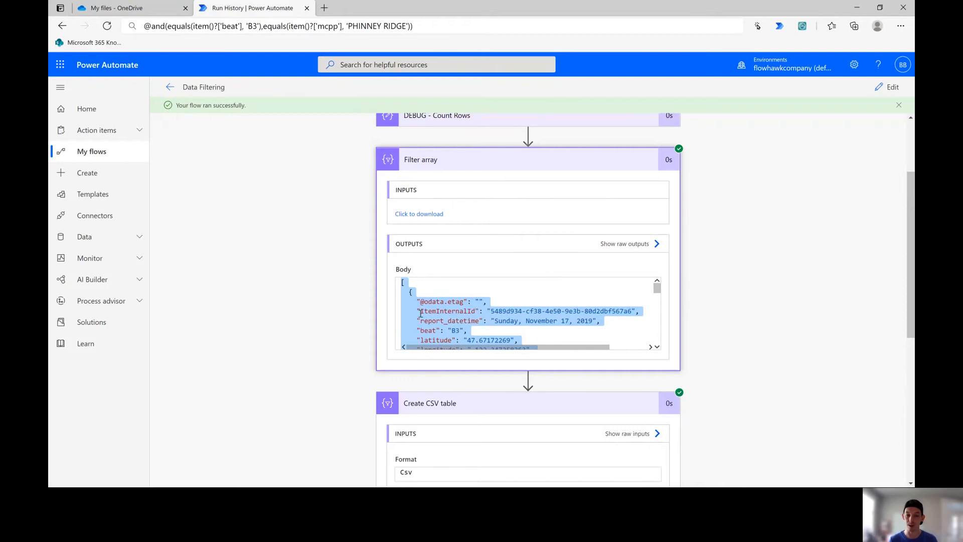
click(699, 323)
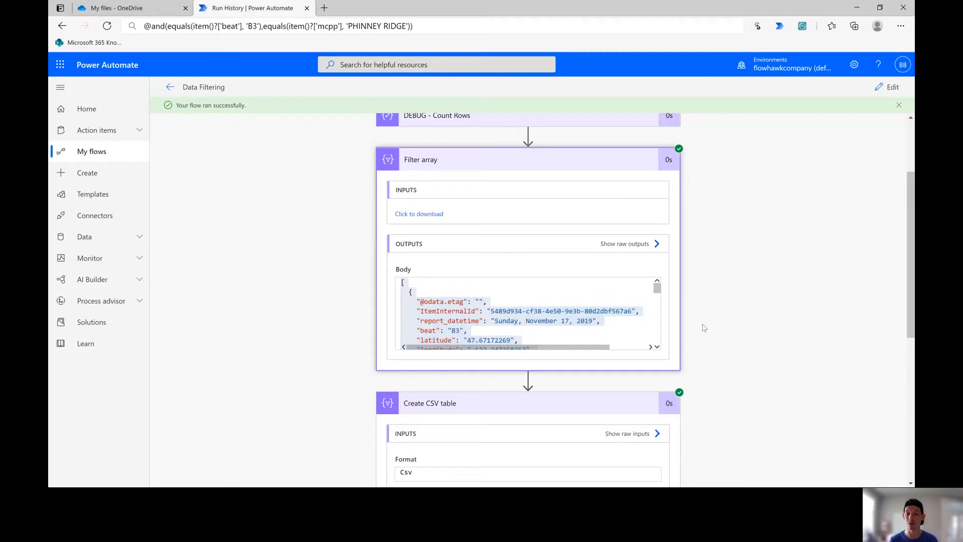
Step: Open the flow for editing and insert a Parse JSON action after Filter array, with the Filter array Body as its content
scroll(701, 331, up, 3)
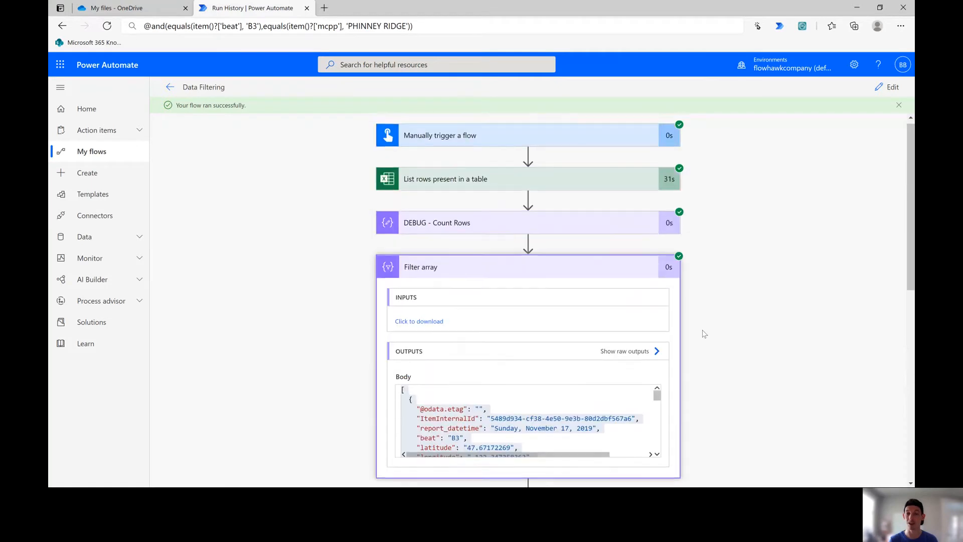
click(888, 87)
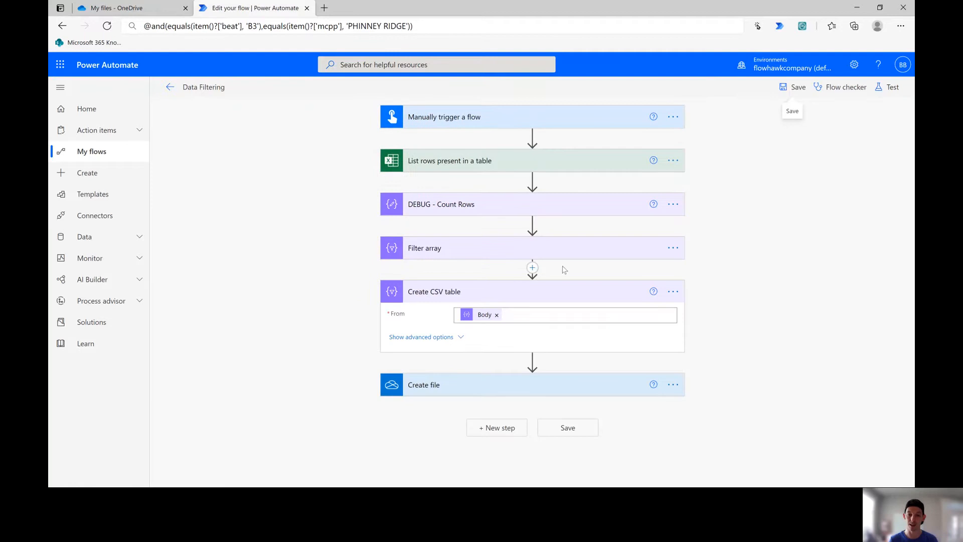
click(533, 267)
click(545, 281)
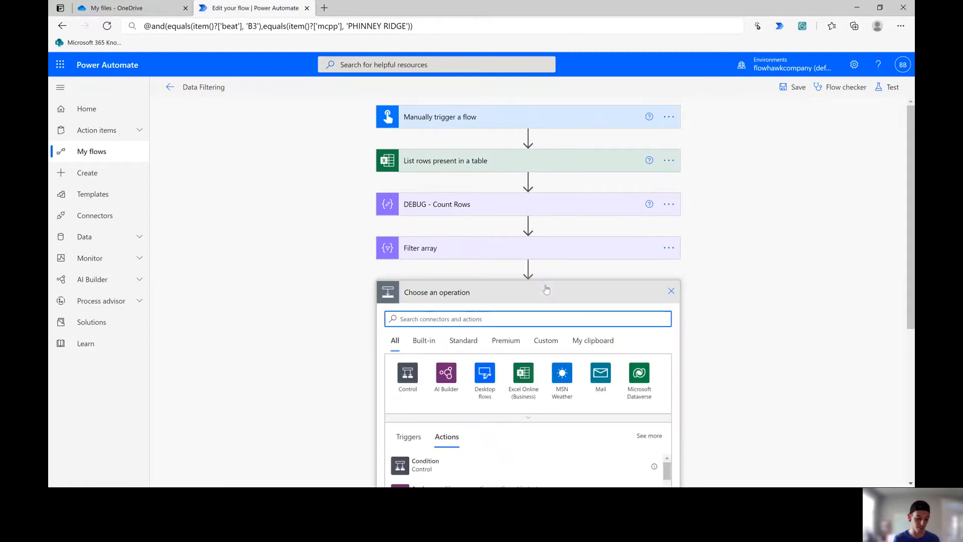
text(Parse)
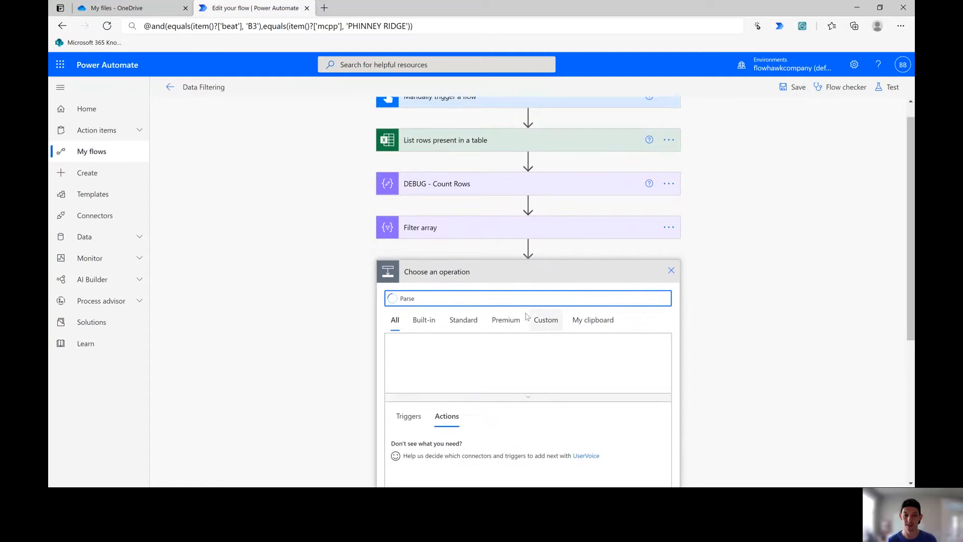
scroll(527, 316, down, 2)
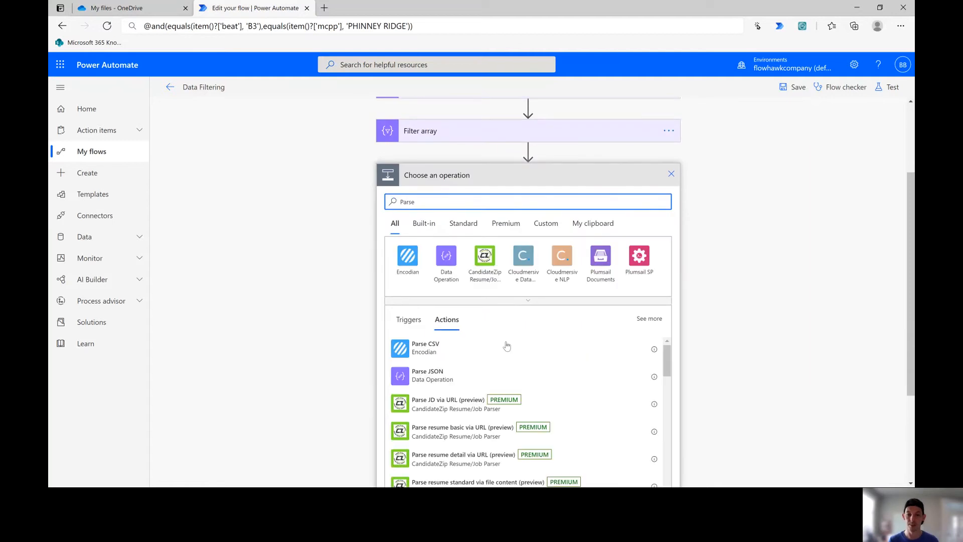
click(427, 375)
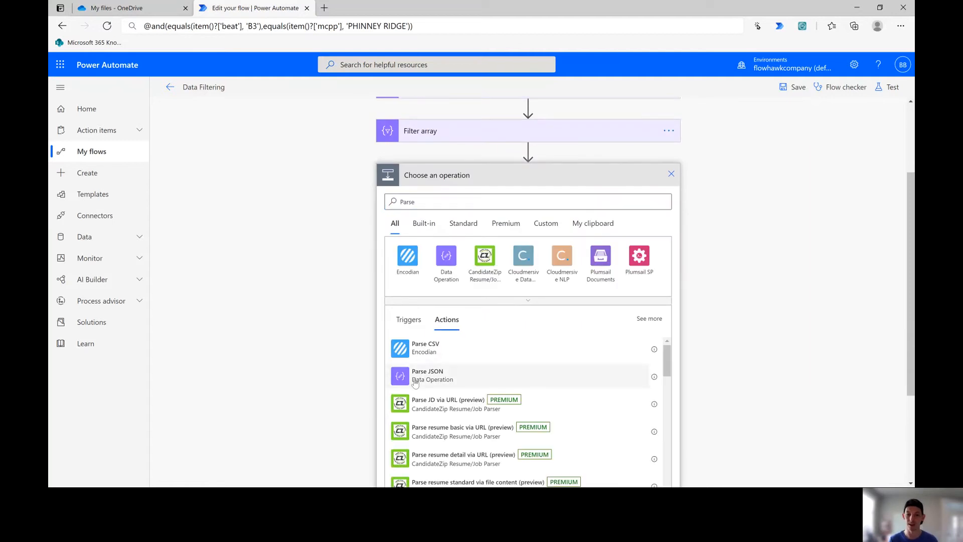
click(531, 221)
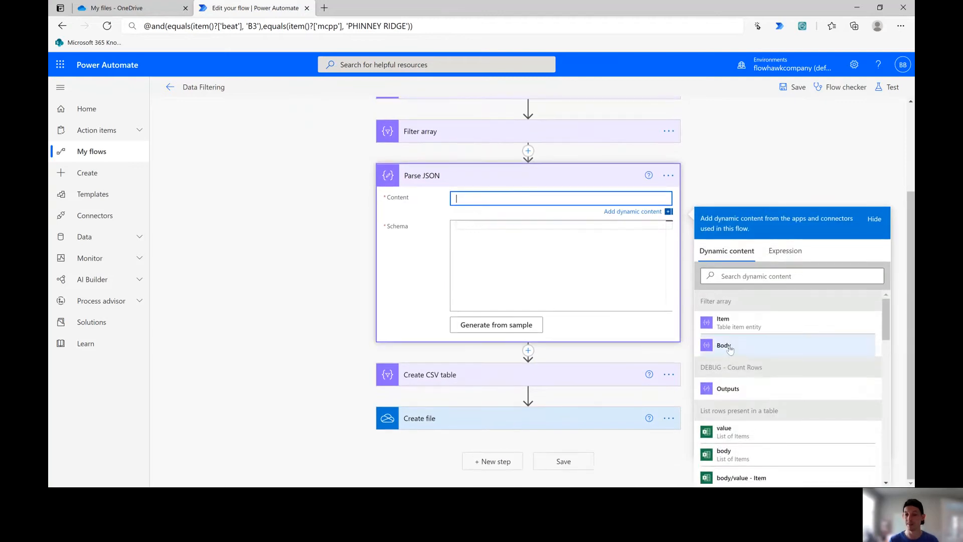
click(734, 345)
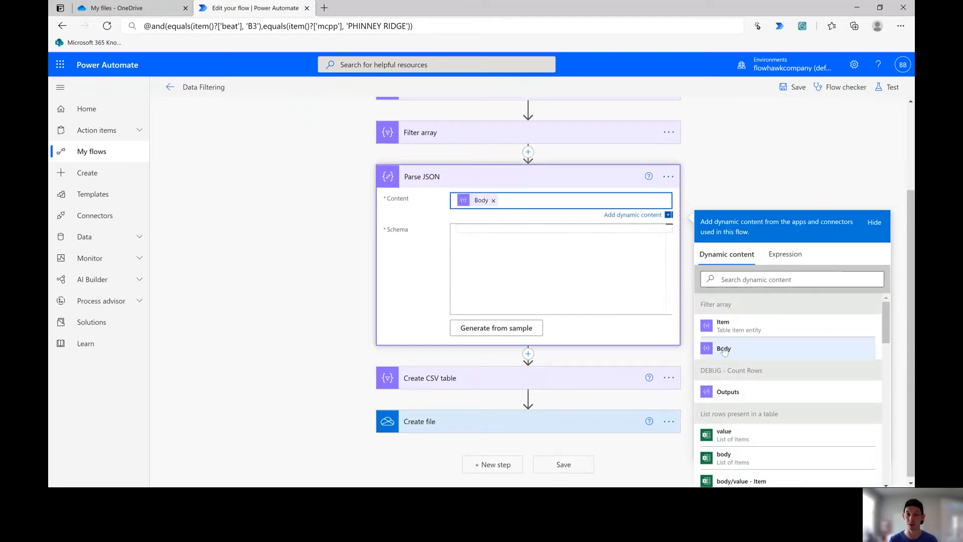
Step: Generate the Parse JSON schema from a sample payload, using the copied Filter array output
click(508, 260)
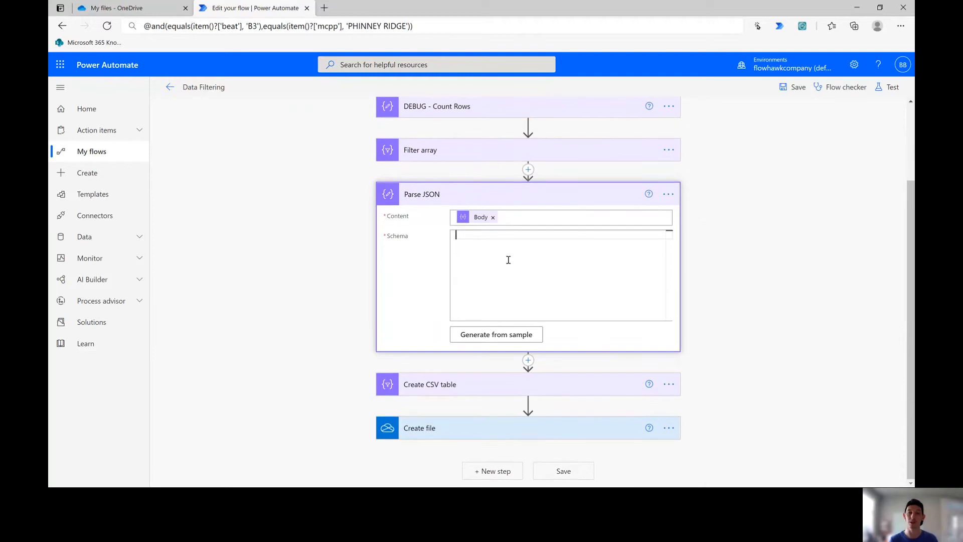
click(486, 339)
key(ctrl+v)
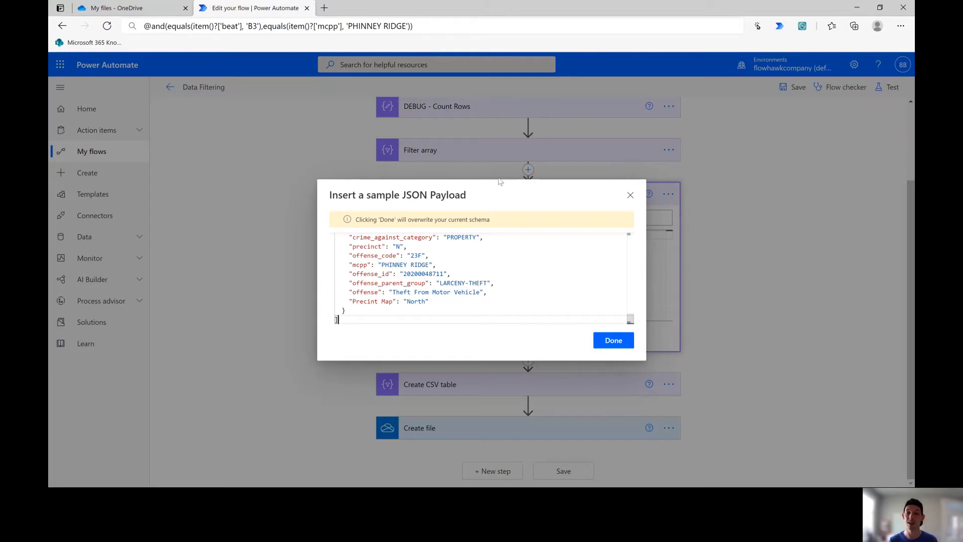
click(611, 346)
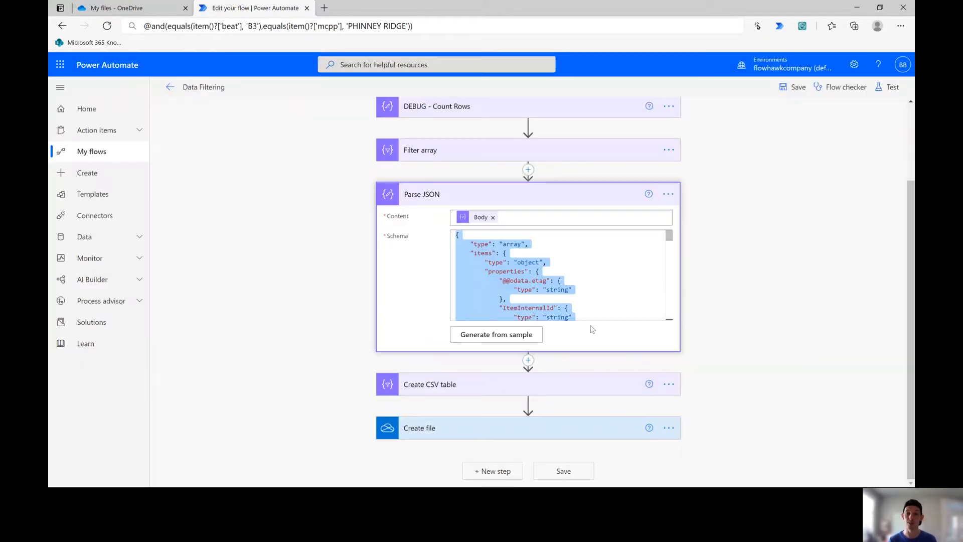
Step: Delete the entire "required" array and its preceding comma from the end of the Parse JSON schema
click(524, 253)
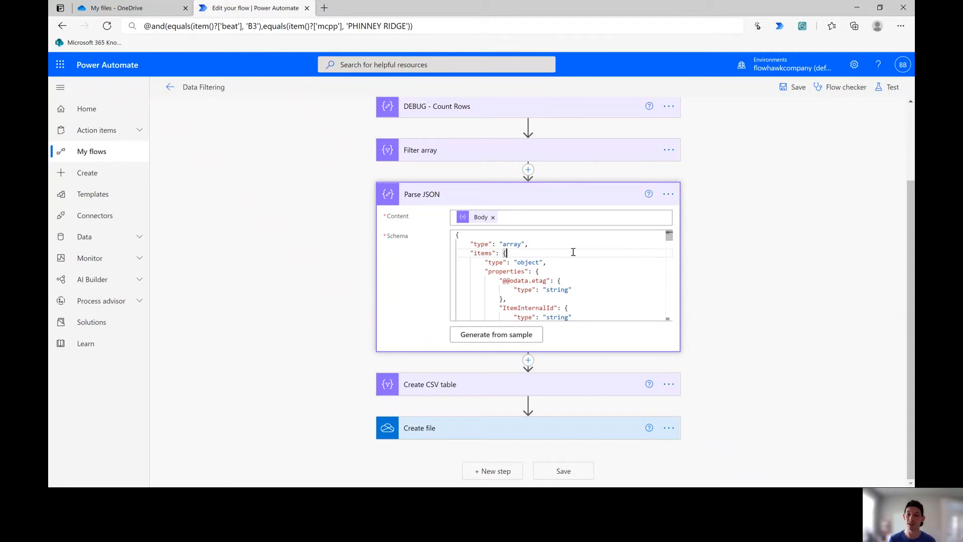
scroll(575, 258, down, 15)
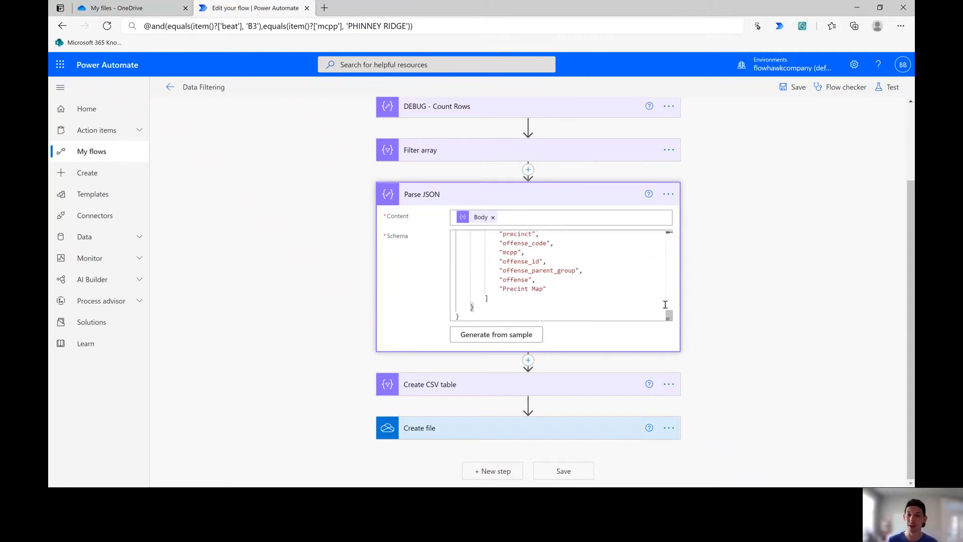
drag(669, 316, 671, 307)
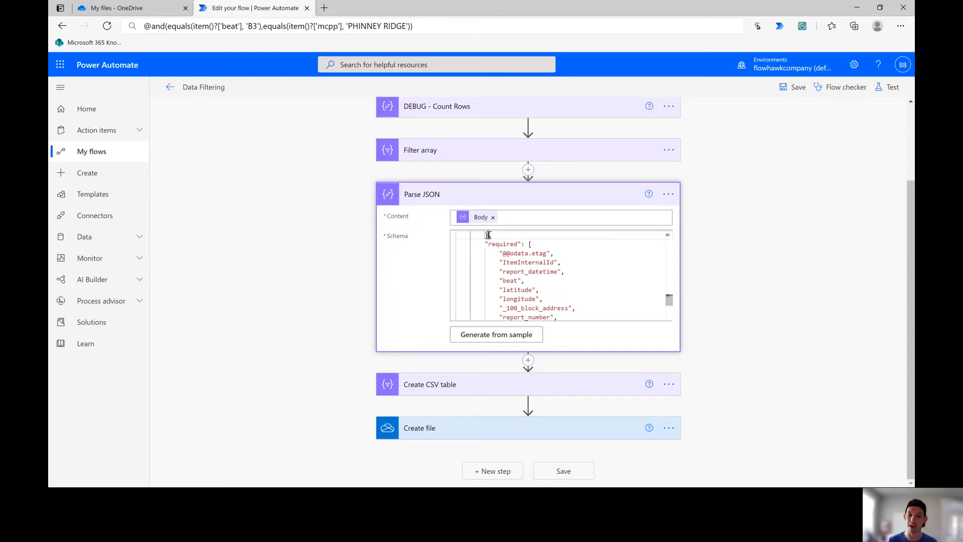
drag(490, 234, 562, 299)
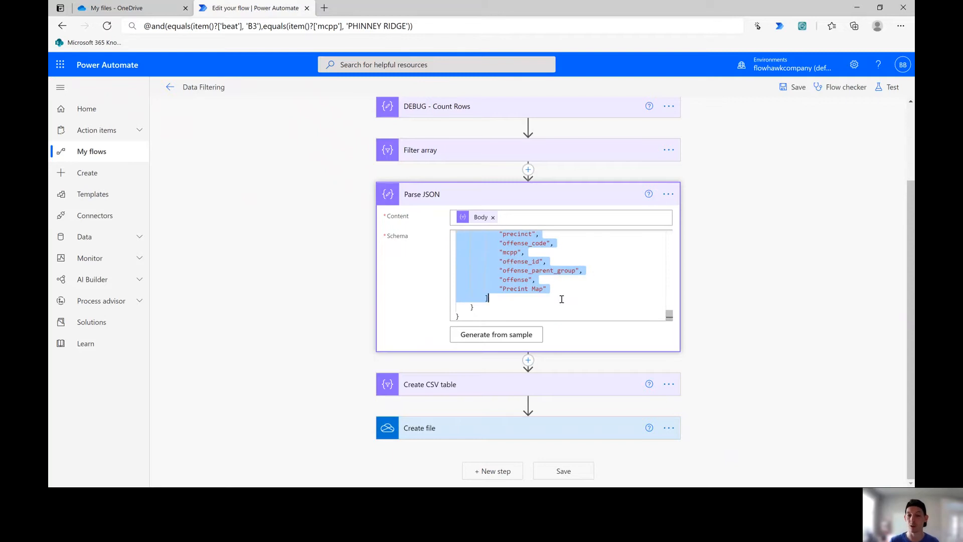
scroll(645, 305, up, 5)
scroll(645, 305, down, 2)
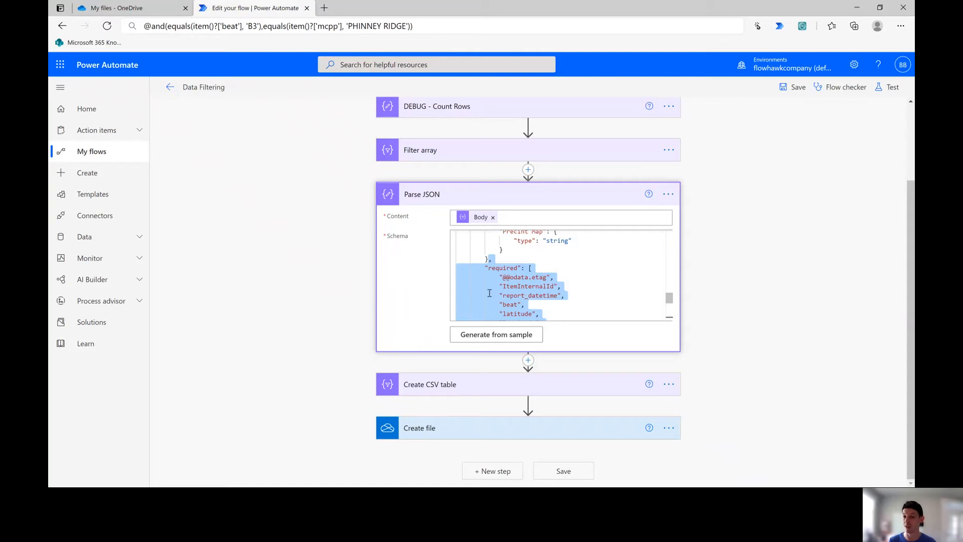
key(BackSpace)
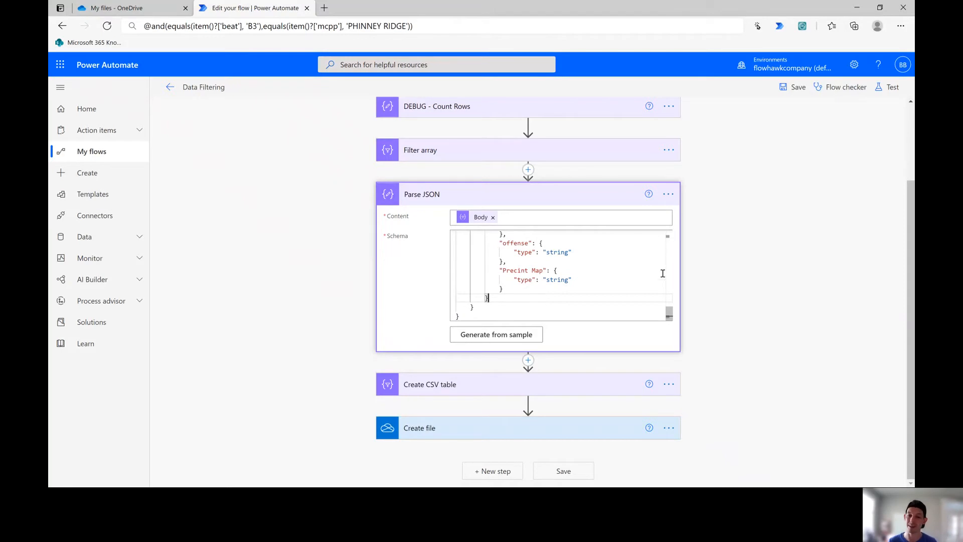
click(701, 262)
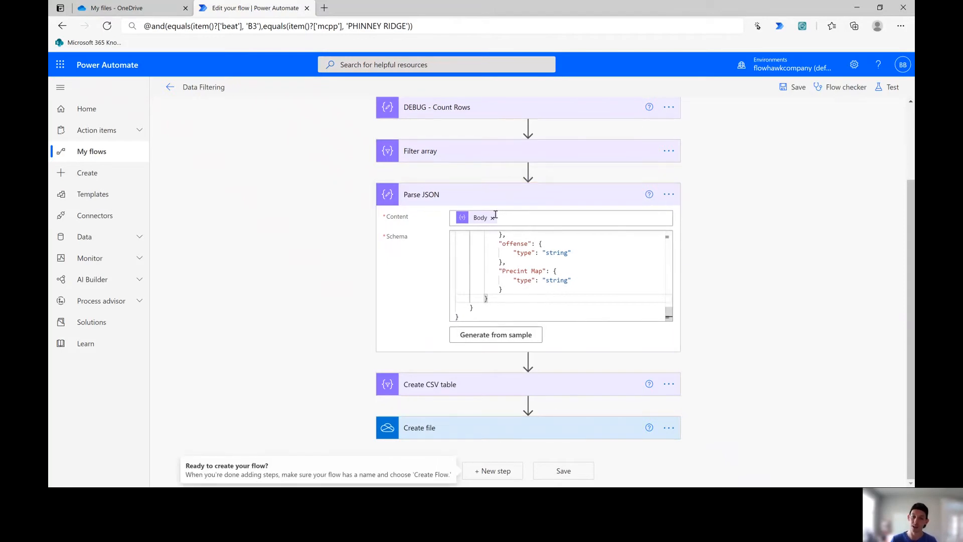
Step: Insert a Select data operation between Parse JSON and Create CSV table, with the Parse JSON Body as its From input
click(527, 360)
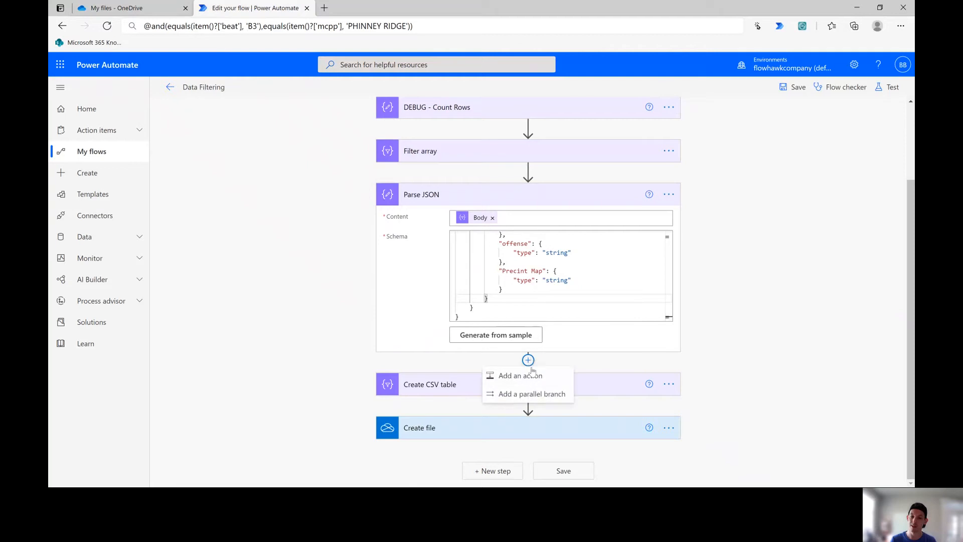
click(532, 375)
text(Se)
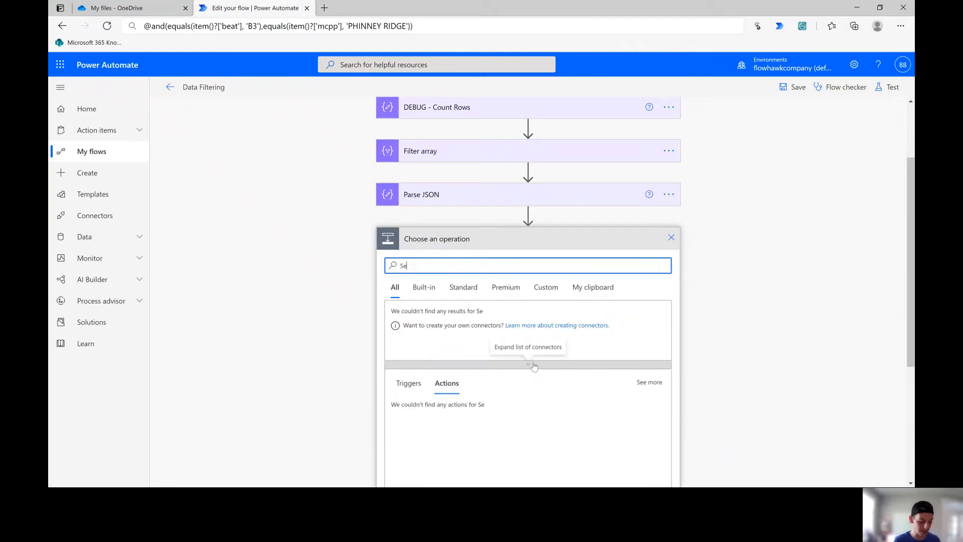
text(lect)
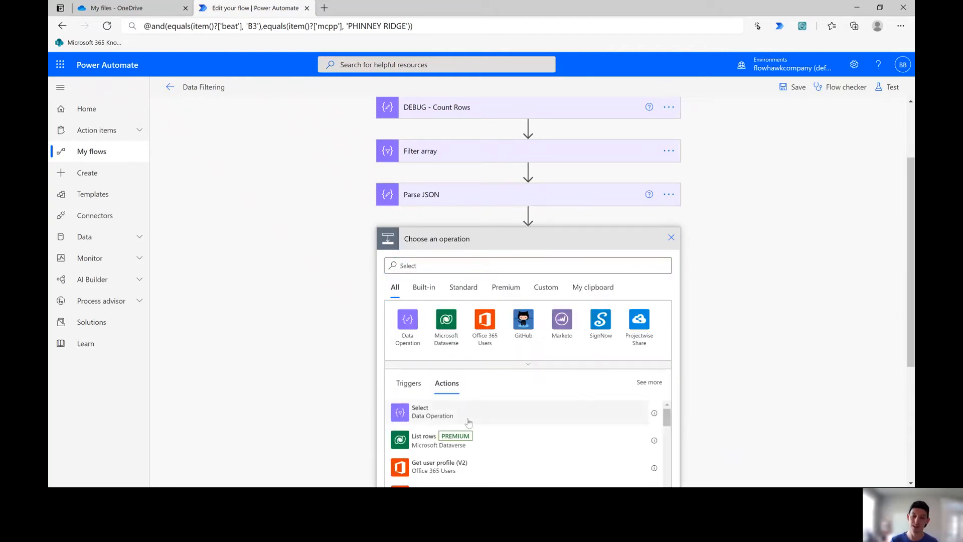
click(484, 412)
click(474, 317)
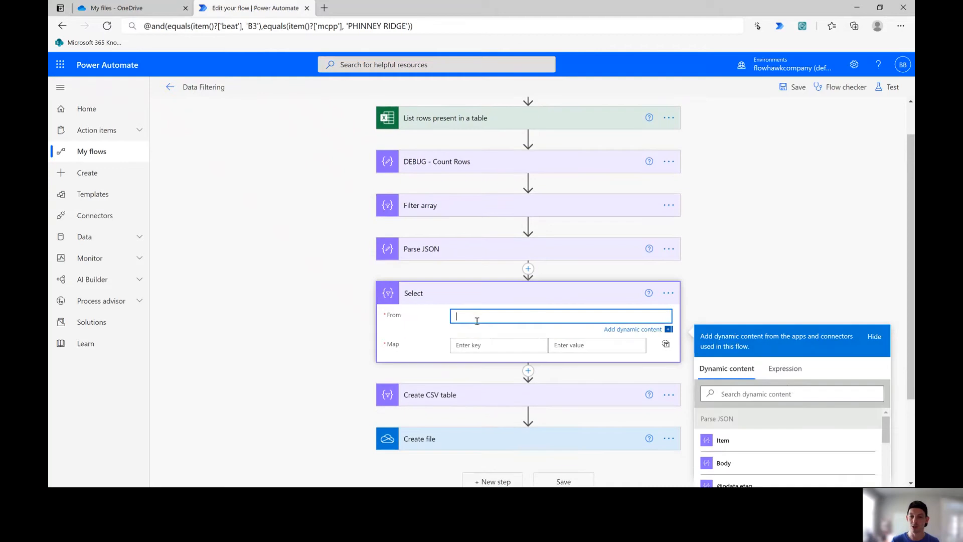
scroll(750, 409, down, 1)
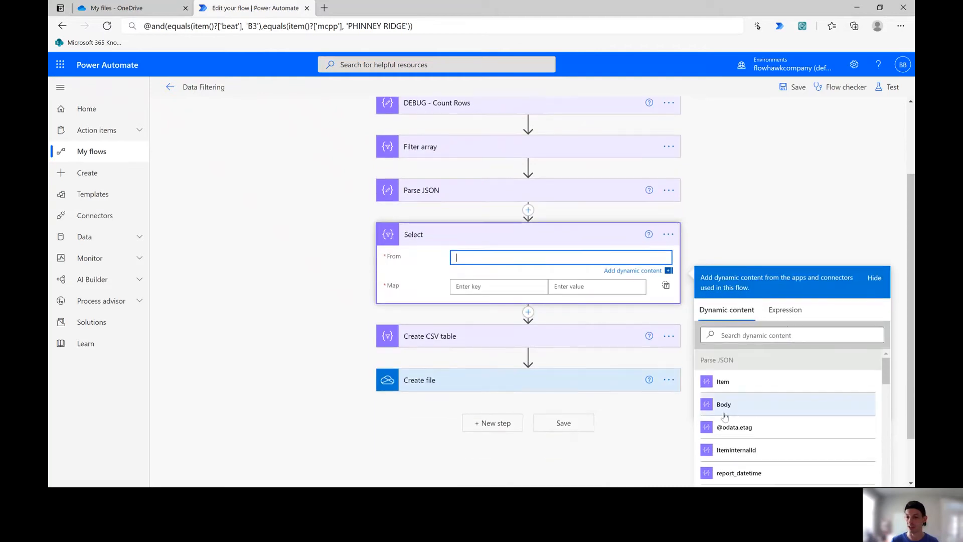
click(751, 411)
Step: Add the keys Report and Date to the Select action's map
click(488, 288)
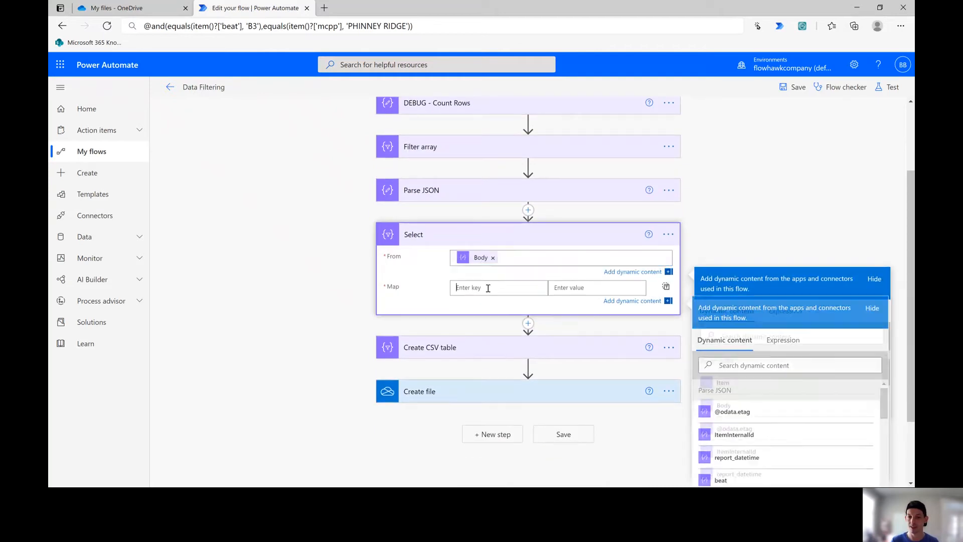
text(Repor)
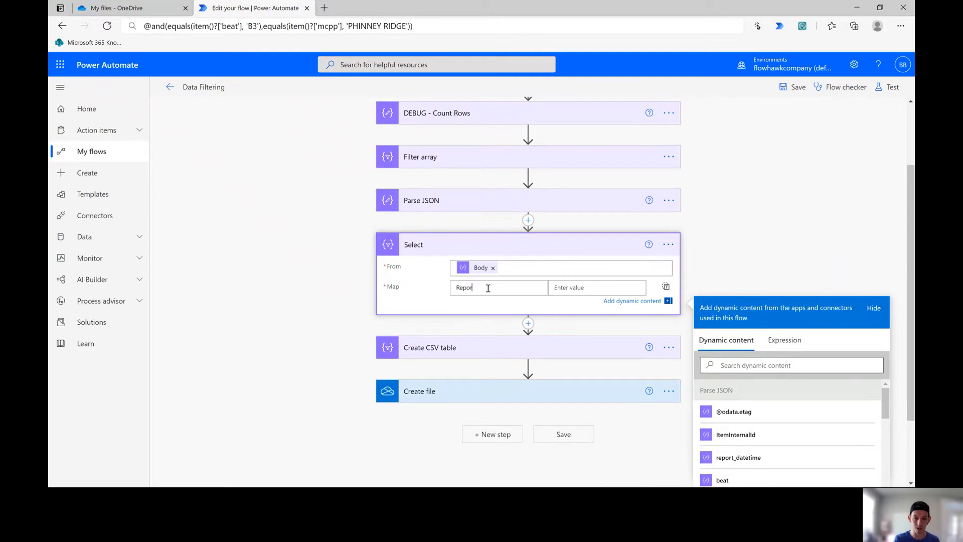
text(t)
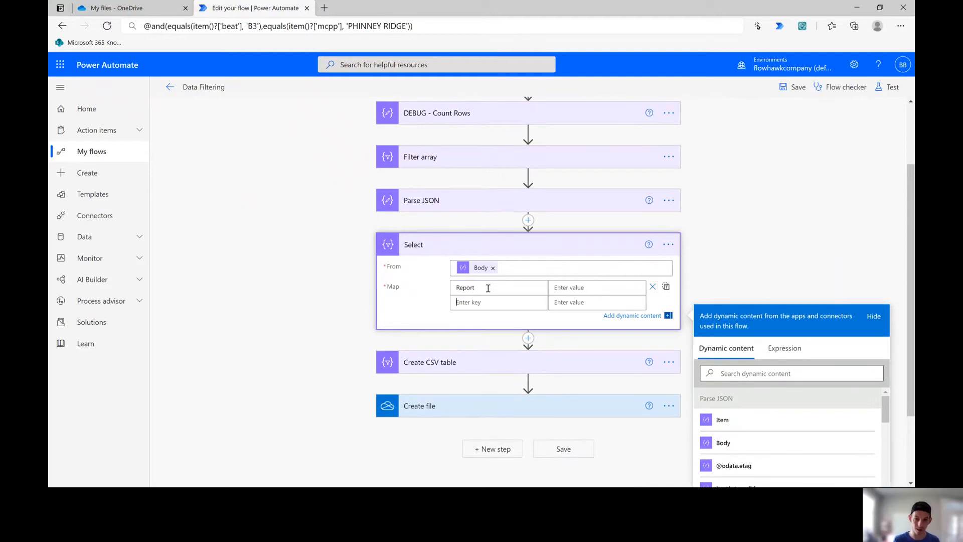
text(Da)
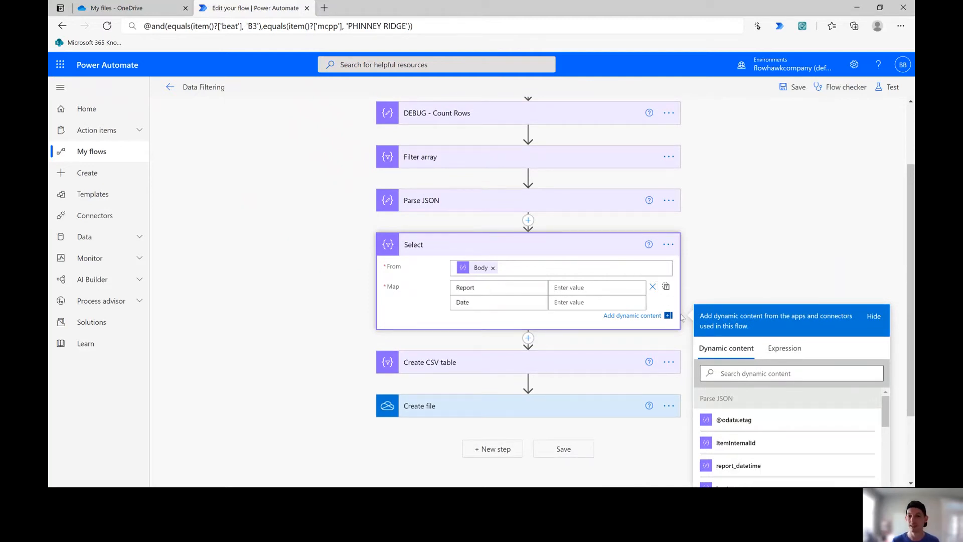
text(te)
Step: Map the Report key to report_number and the Date key to report_datetime from Parse JSON
click(604, 291)
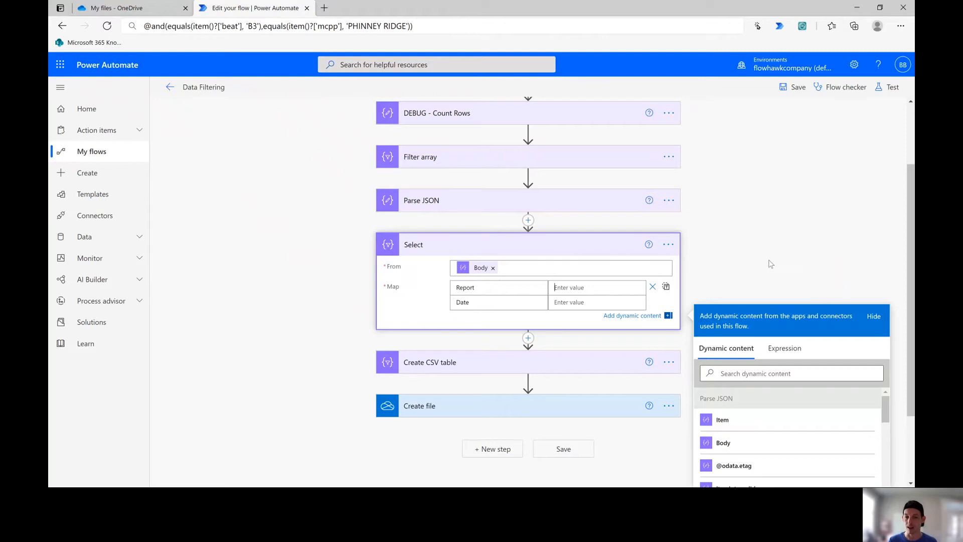
scroll(771, 264, down, 1)
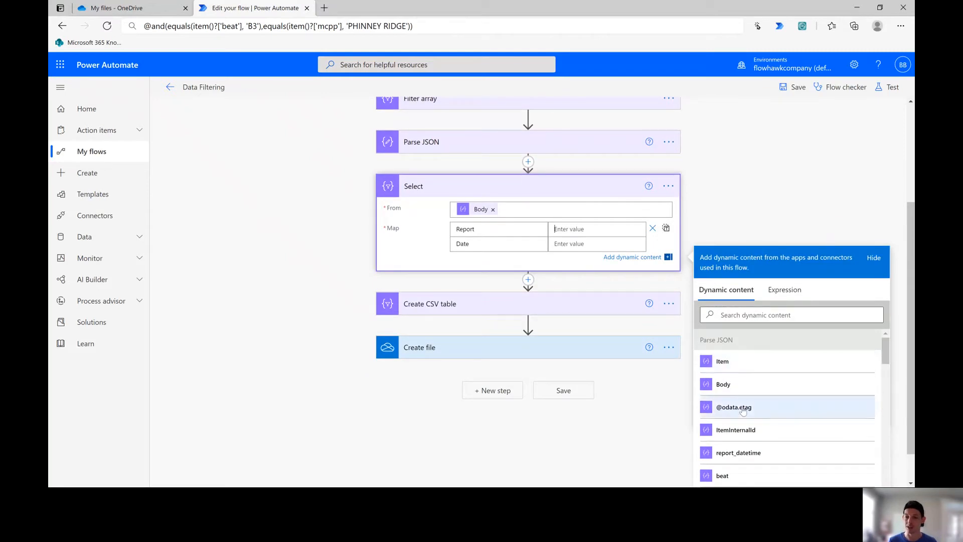
scroll(755, 414, down, 1)
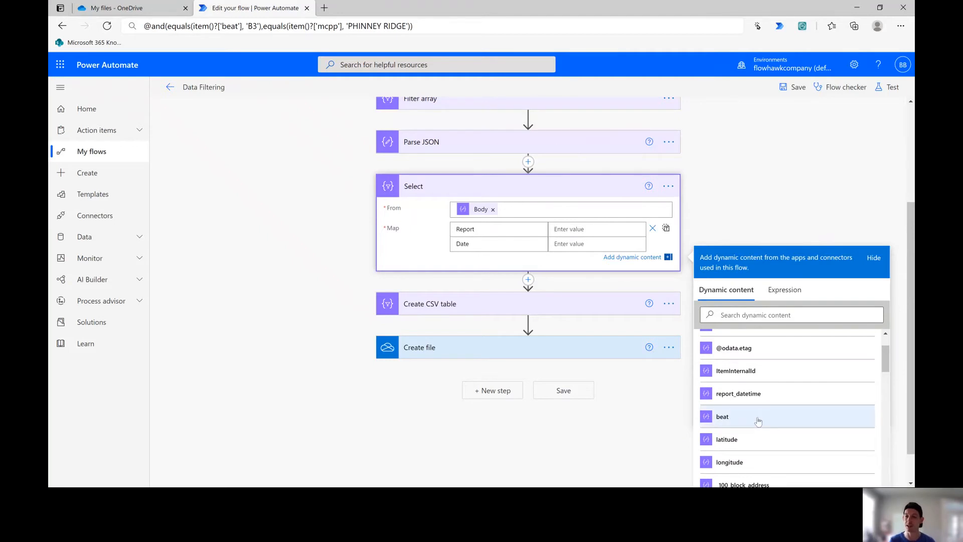
scroll(748, 421, down, 3)
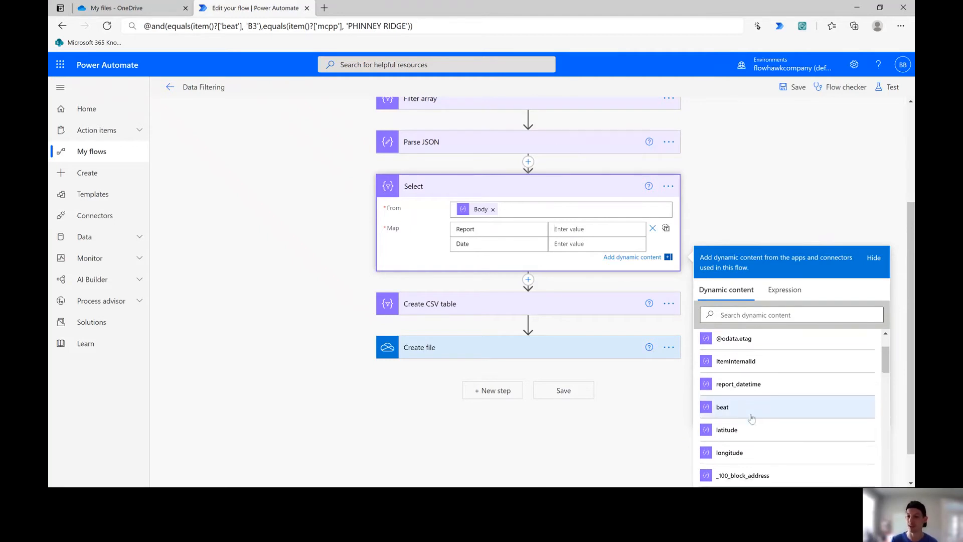
click(753, 420)
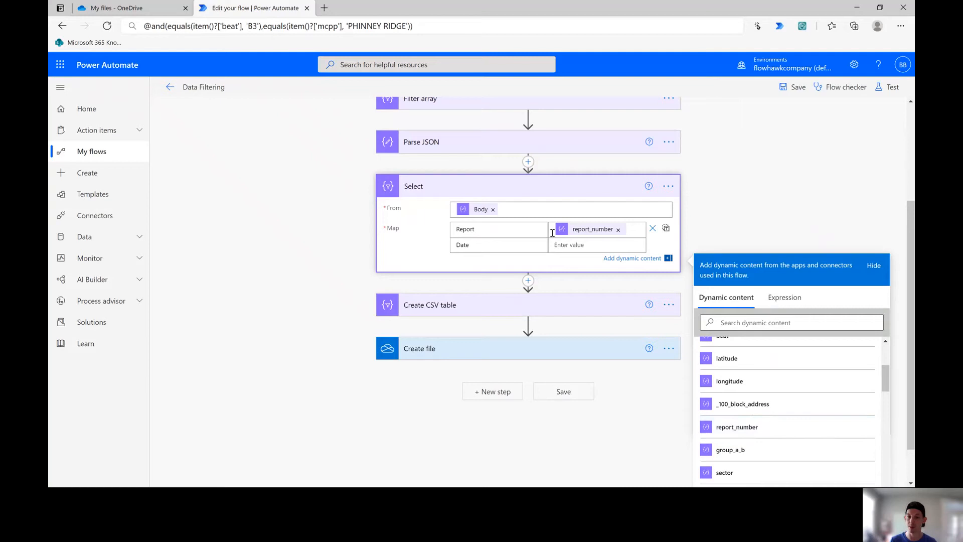
click(573, 244)
scroll(760, 451, up, 3)
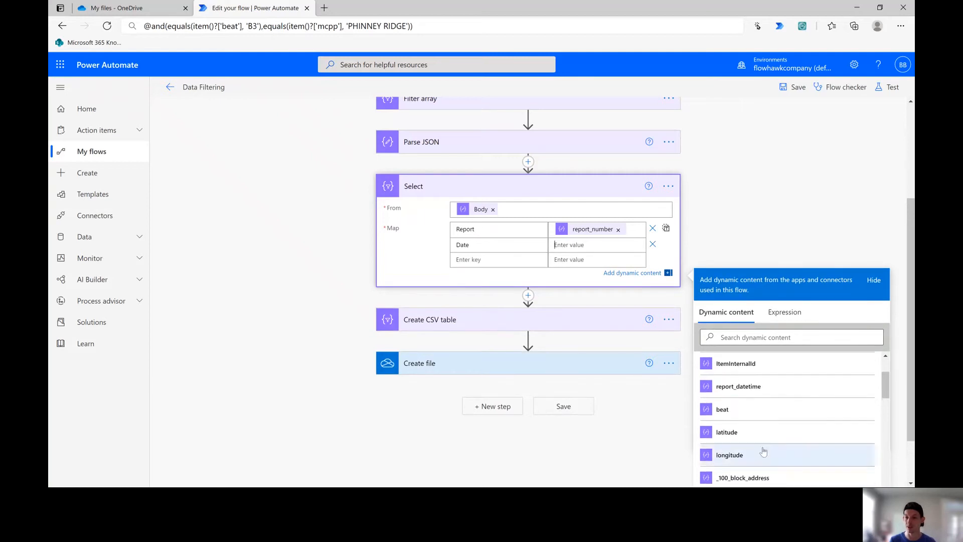
click(749, 387)
click(754, 233)
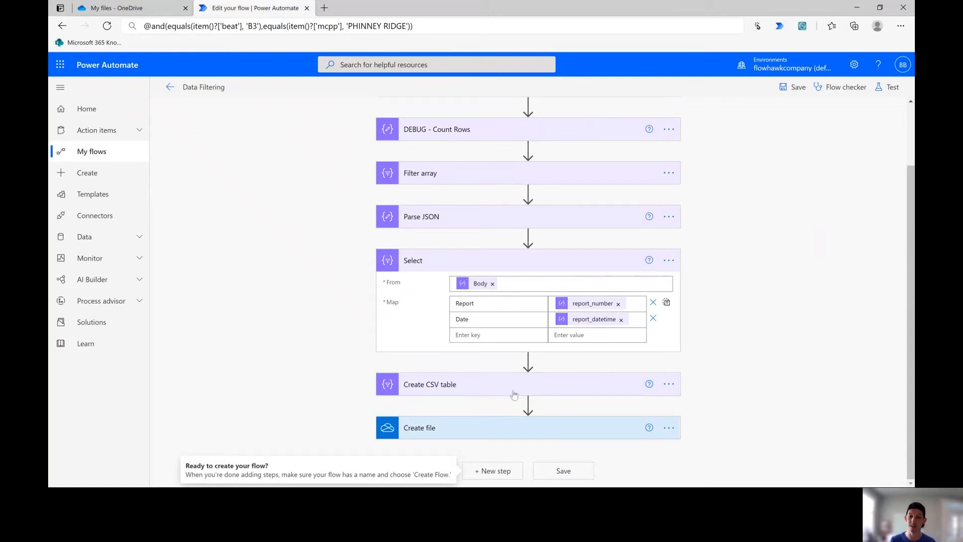
Step: Replace the Create CSV table action's From input with the Output of the Select action
click(495, 396)
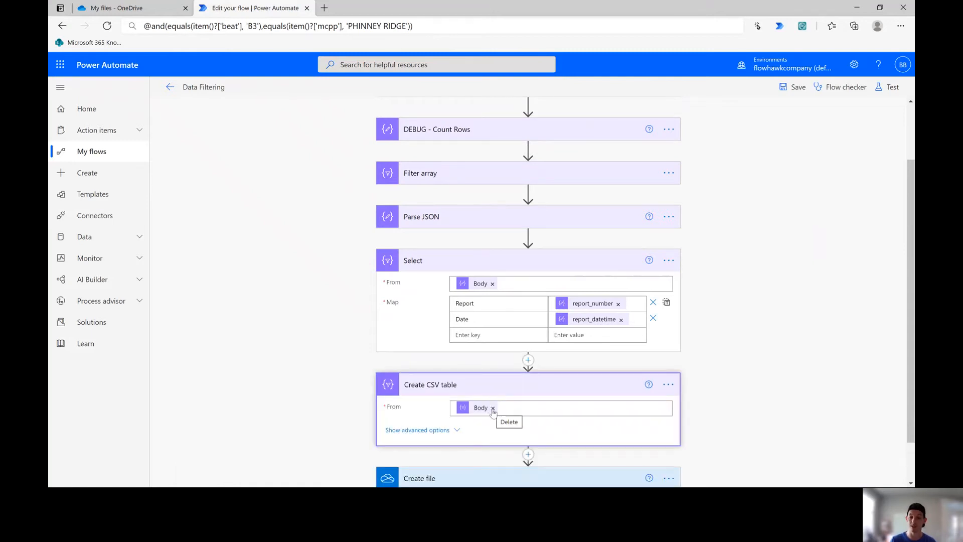
click(492, 408)
scroll(756, 370, down, 2)
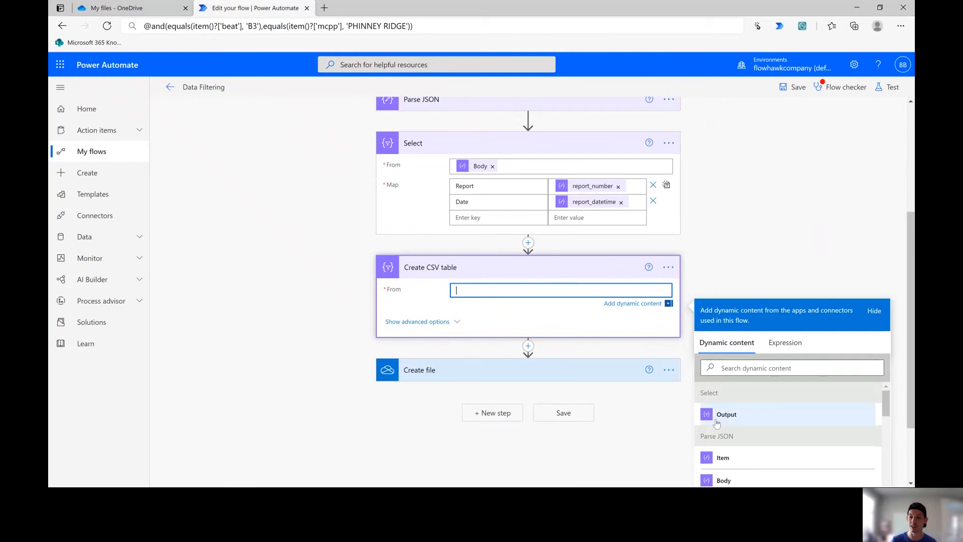
click(736, 415)
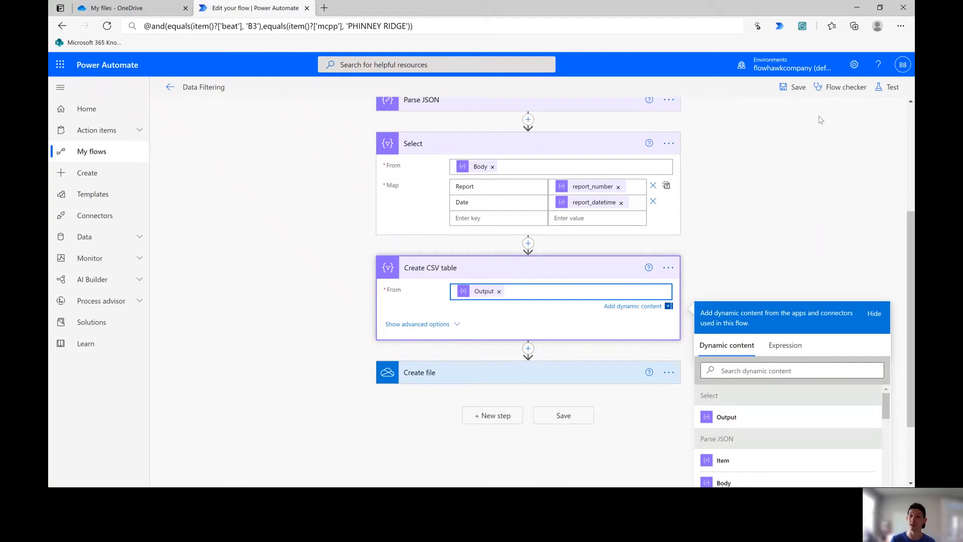
Step: Save the Data Filtering flow and run it as a manual test
click(794, 88)
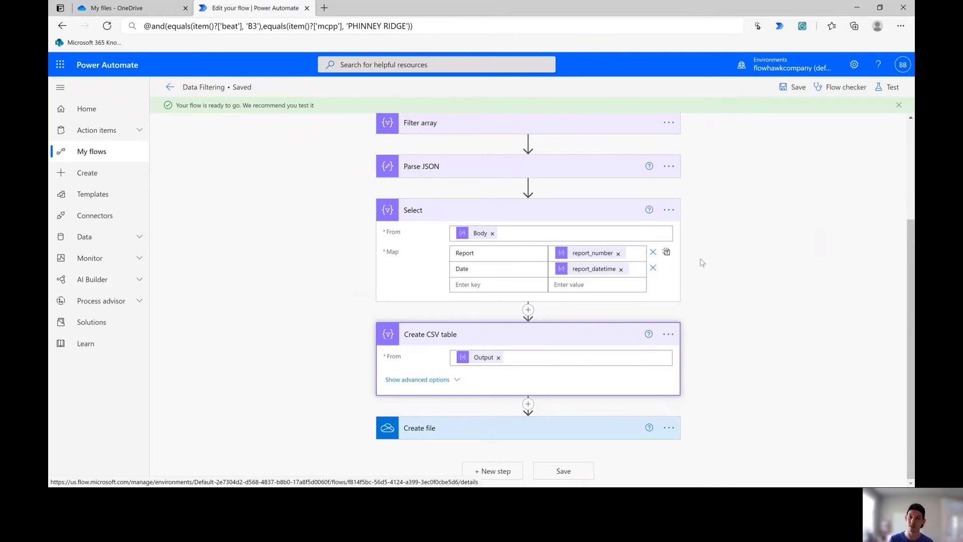
click(792, 88)
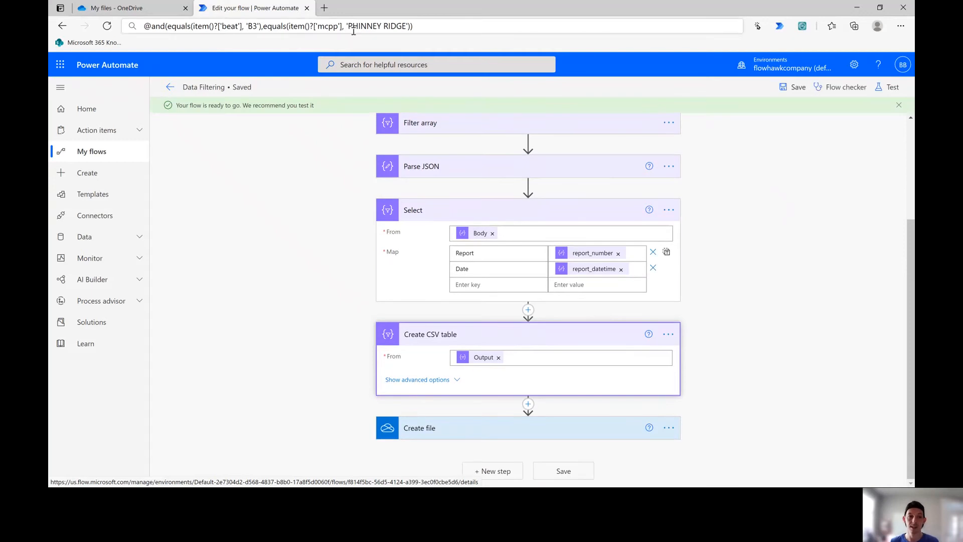
click(887, 87)
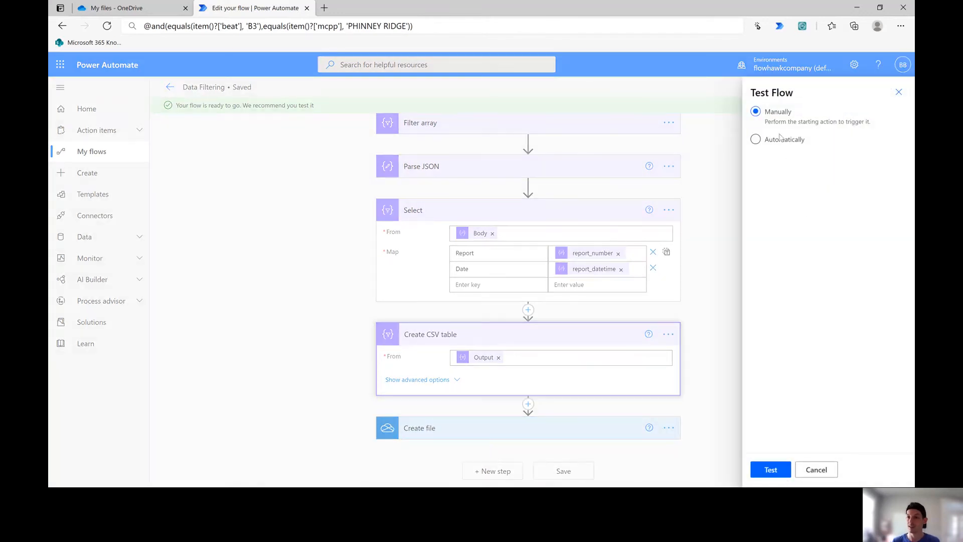
click(773, 471)
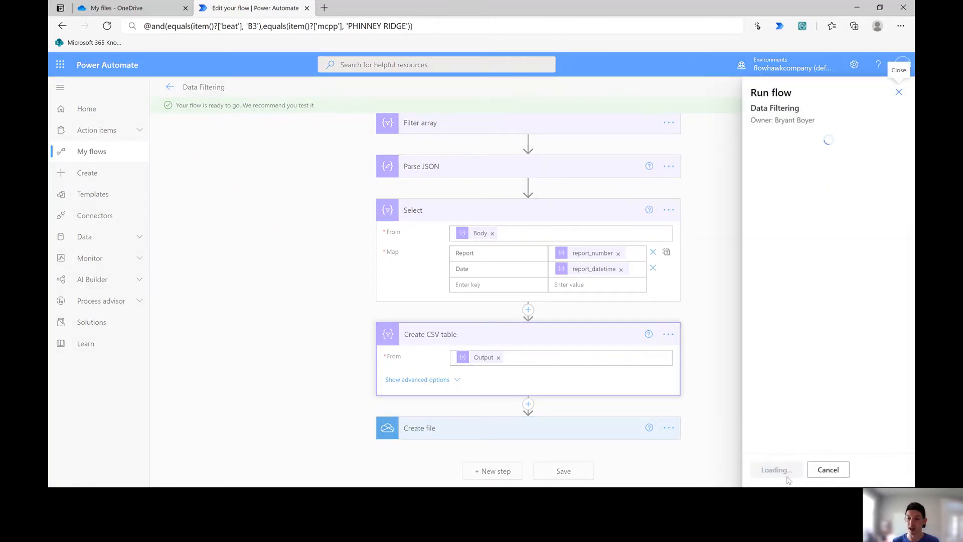
click(780, 474)
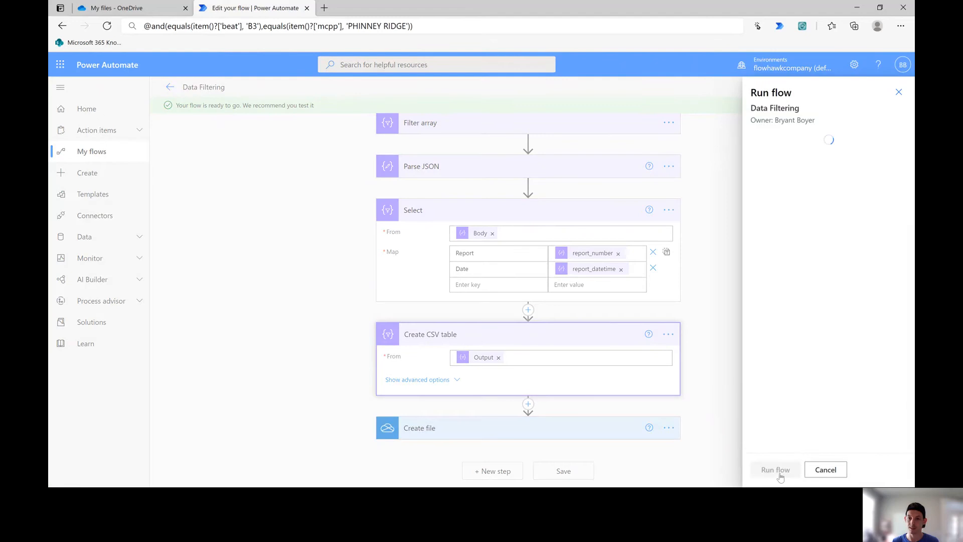
click(772, 469)
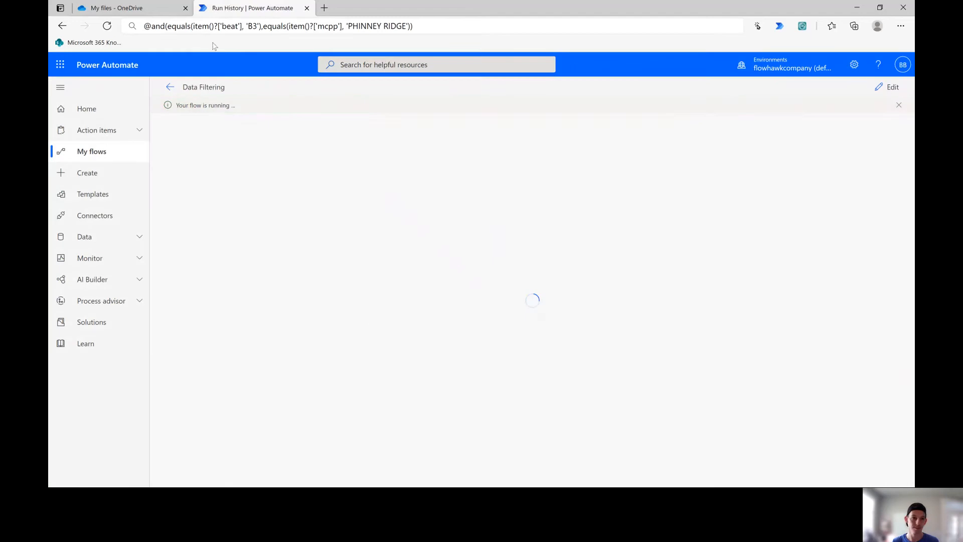
Step: Check the OneDrive files, return to the flow run and inspect the inputs of its List rows present in a table action
click(141, 9)
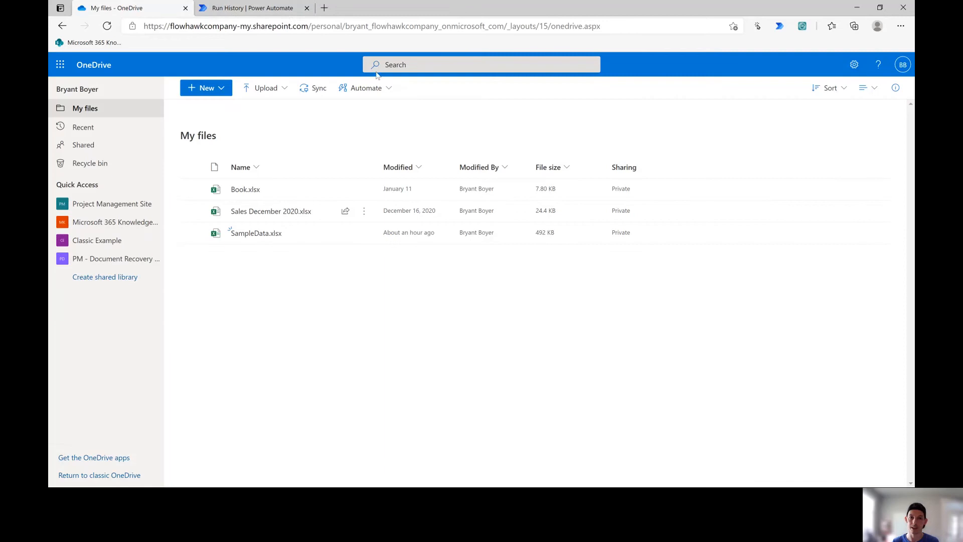
click(276, 13)
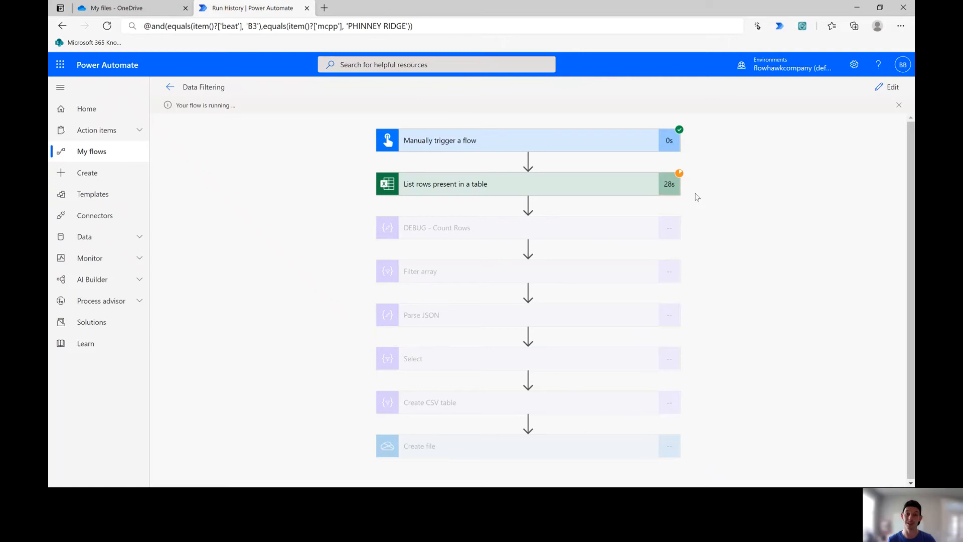
click(594, 189)
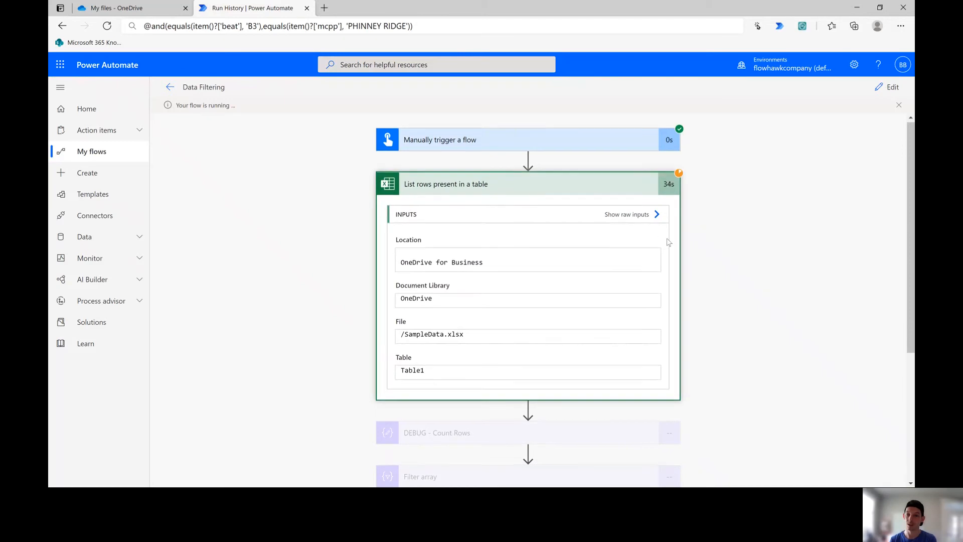
scroll(669, 242, down, 3)
Step: Reopen the flow for editing and set the List rows present in a table action's Filter Query to mcpp eq 'PHINNEY RIDGE'
click(888, 86)
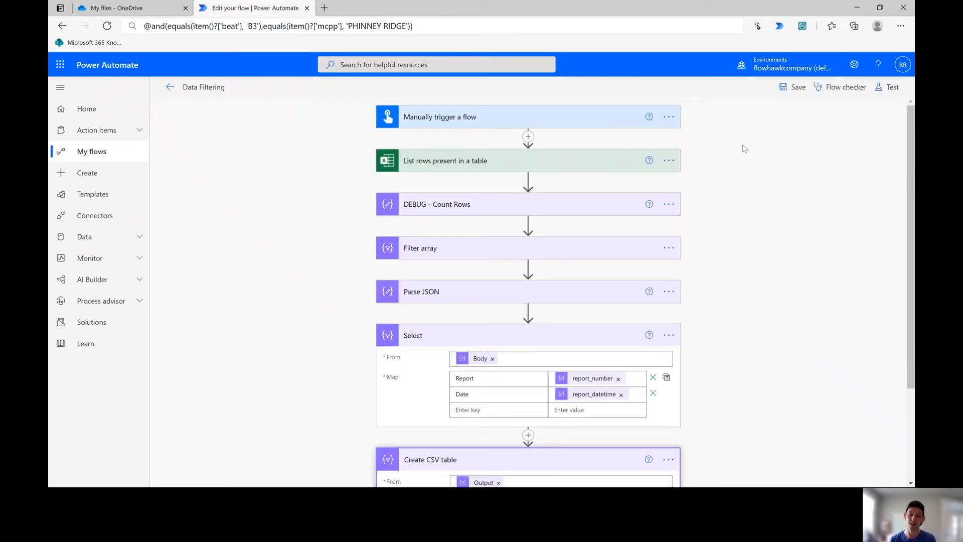
click(494, 164)
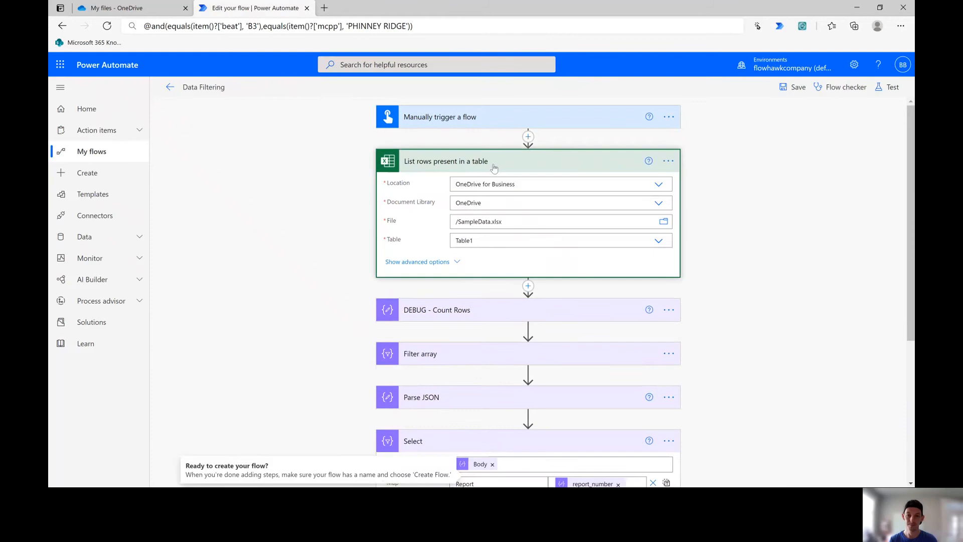
click(432, 263)
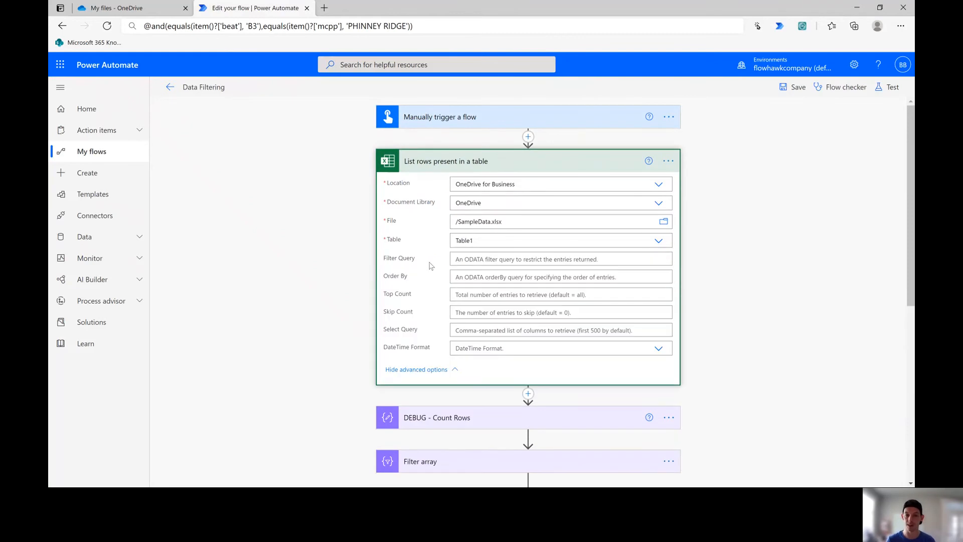
click(479, 260)
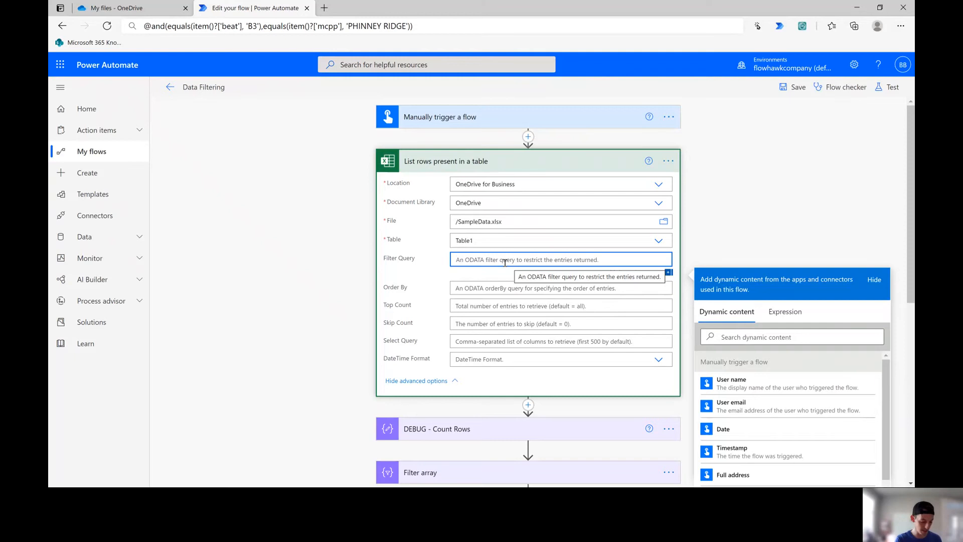
text(mcpp eq ')
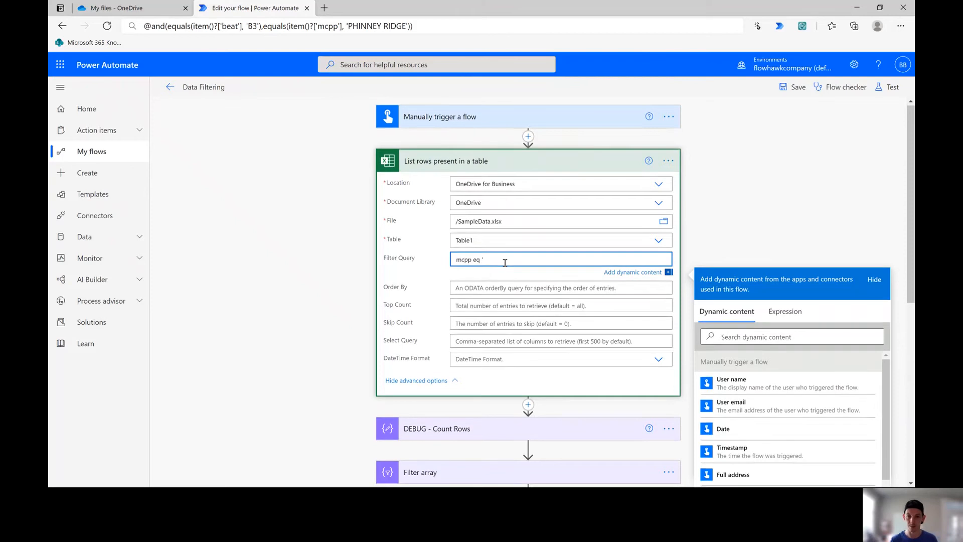
scroll(505, 262, down, 1)
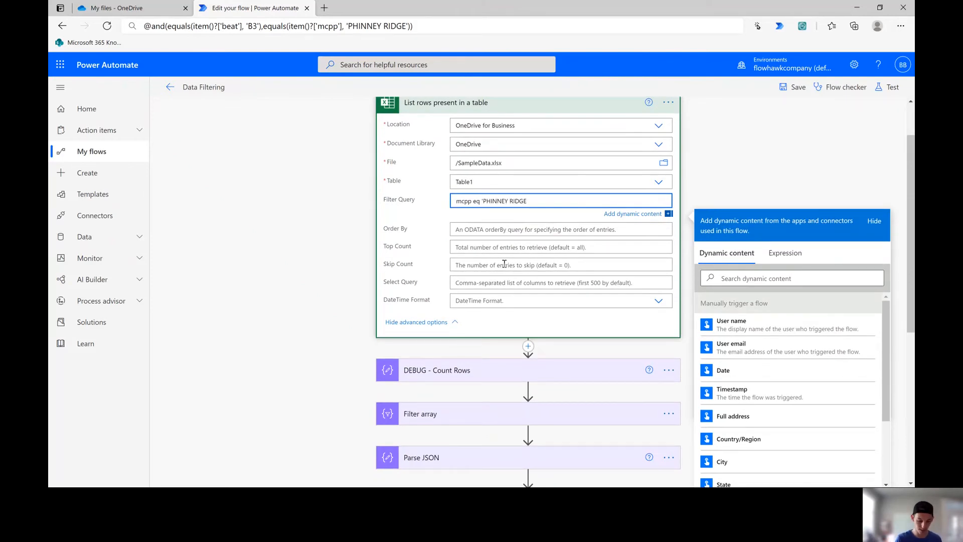
click(756, 161)
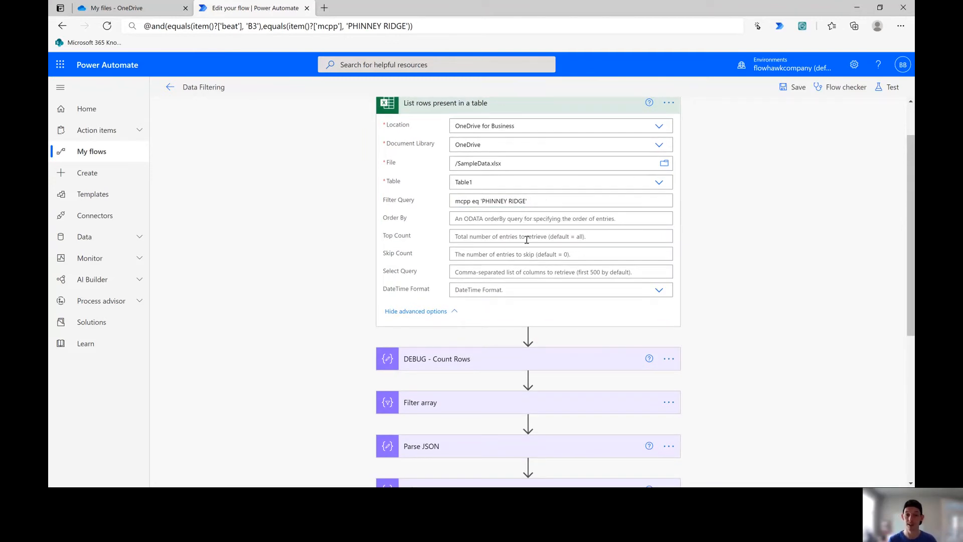
click(536, 203)
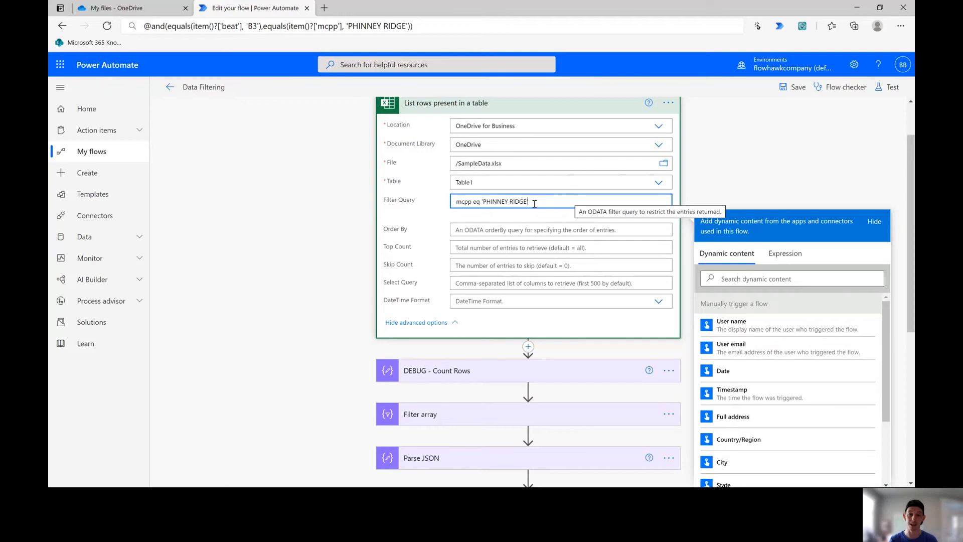
text(a)
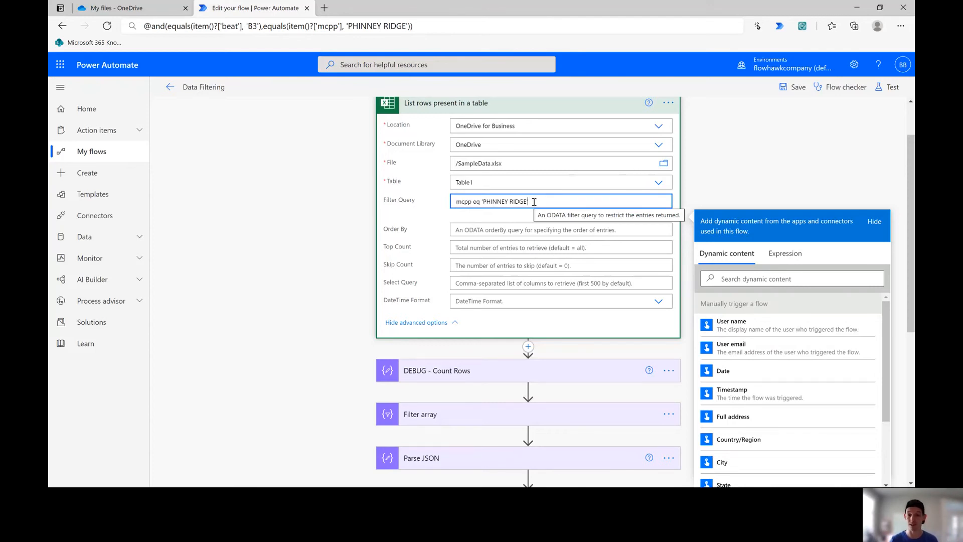
Step: Set the List rows present in a table action's Select Query to report_number,report_datetime
click(500, 284)
scroll(502, 283, down, 2)
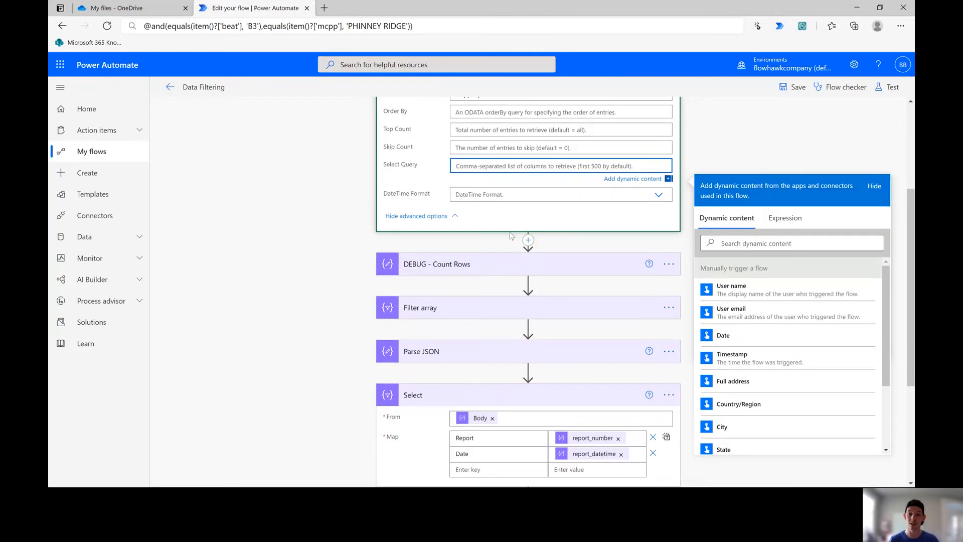
text(report_number,report_datetime)
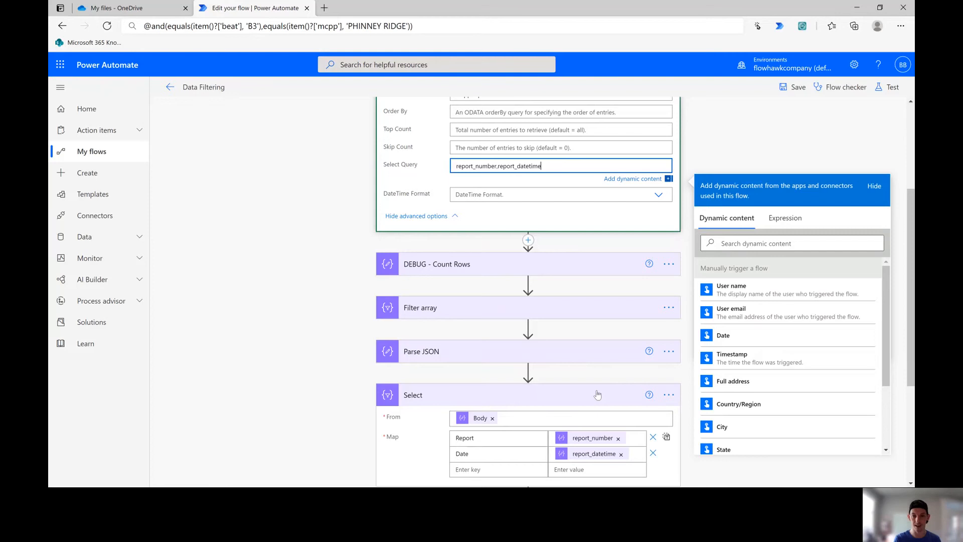
click(766, 171)
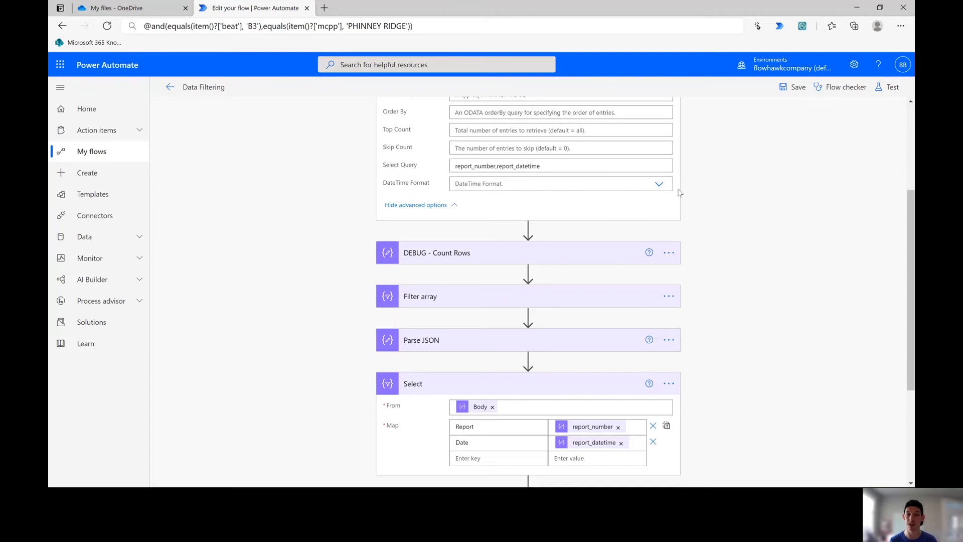
Step: Clear the advanced expression from the Filter array action and switch its condition back to basic mode
scroll(724, 220, up, 3)
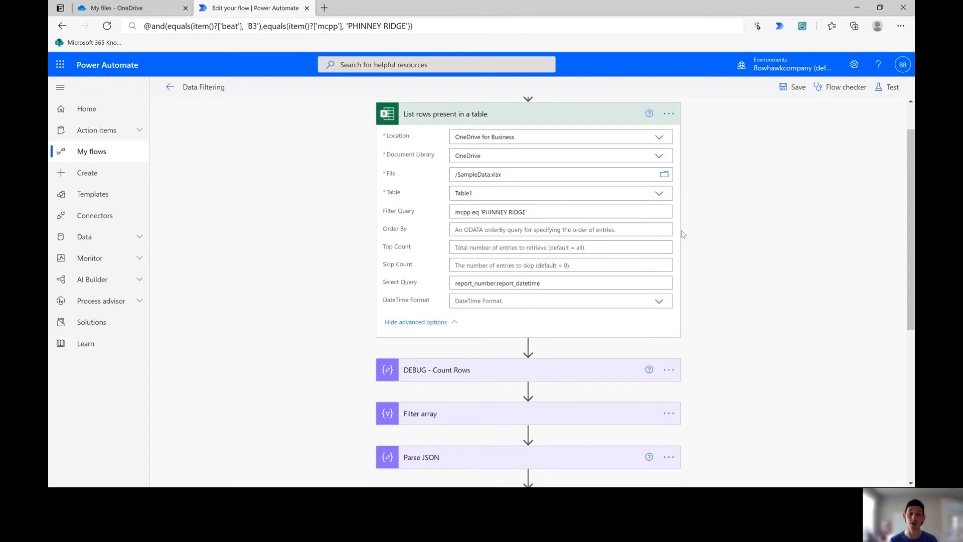
click(547, 286)
scroll(472, 369, down, 1)
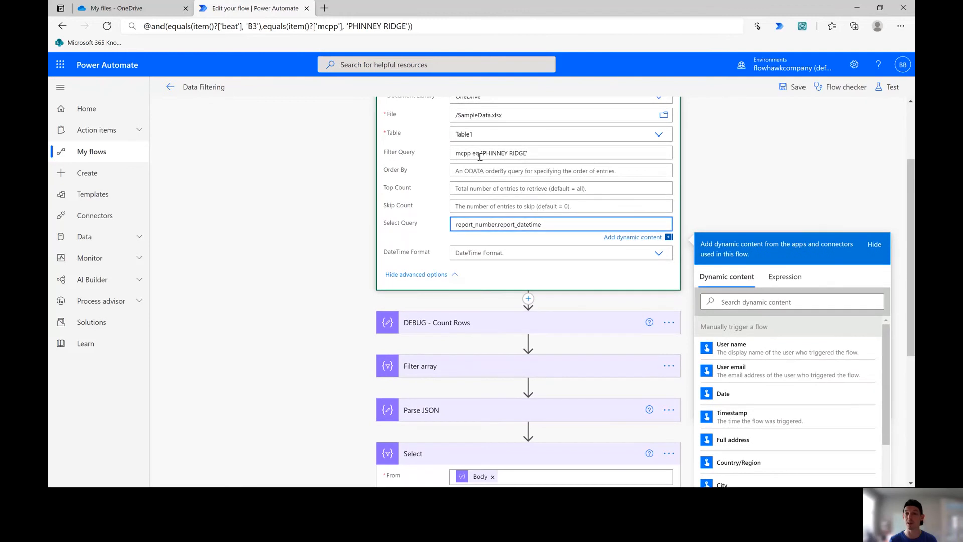
click(483, 366)
scroll(489, 367, down, 3)
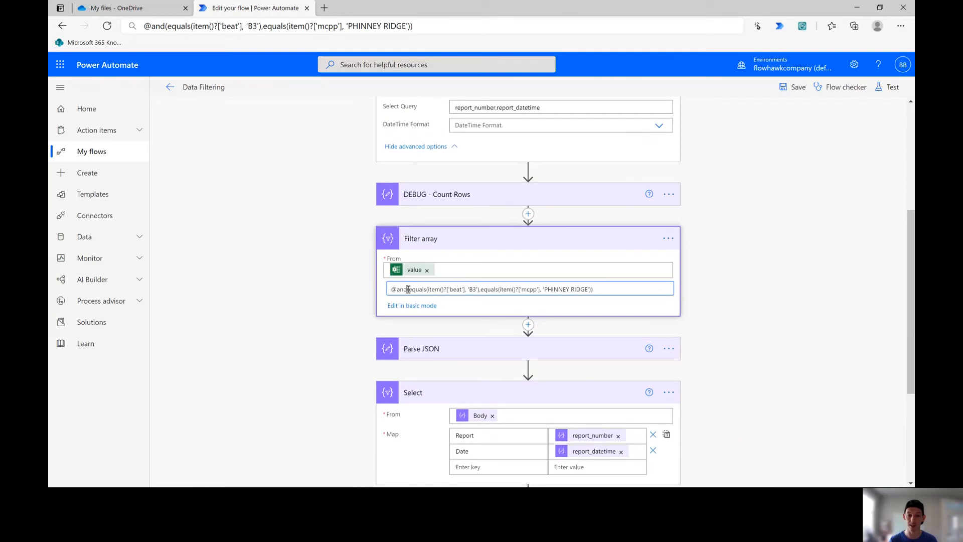
drag(394, 289, 632, 292)
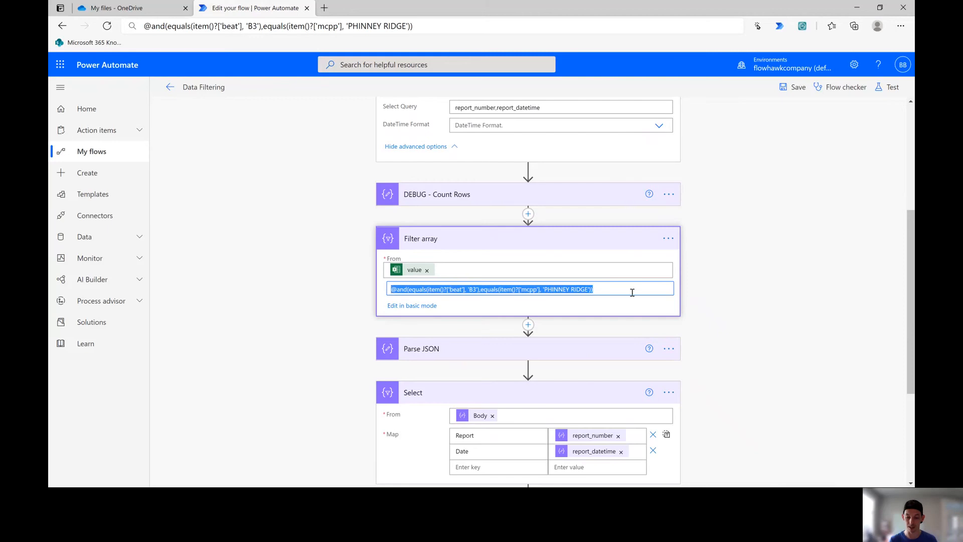
key(Delete)
click(406, 305)
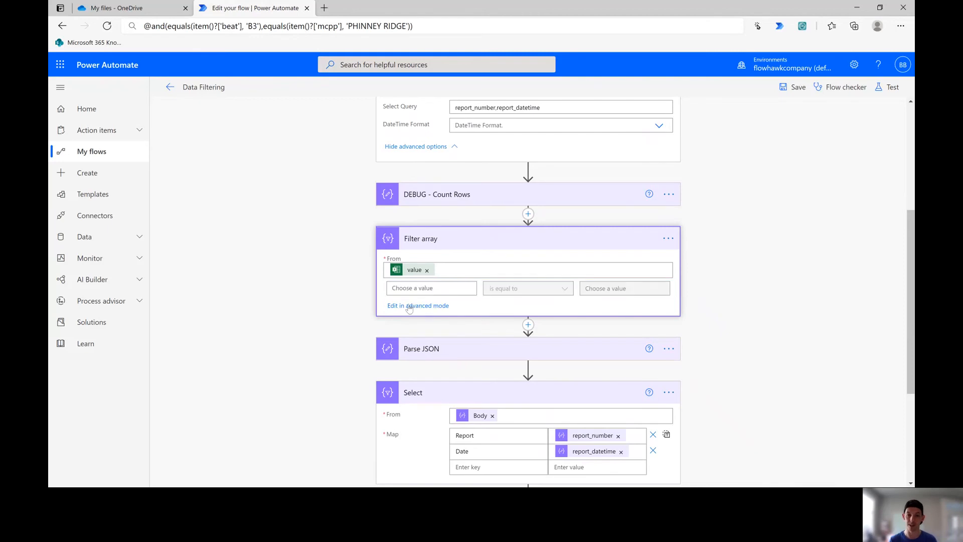
Step: Set the Filter array condition to the Excel beat column is equal to B3
click(442, 291)
scroll(593, 324, down, 2)
scroll(597, 379, down, 3)
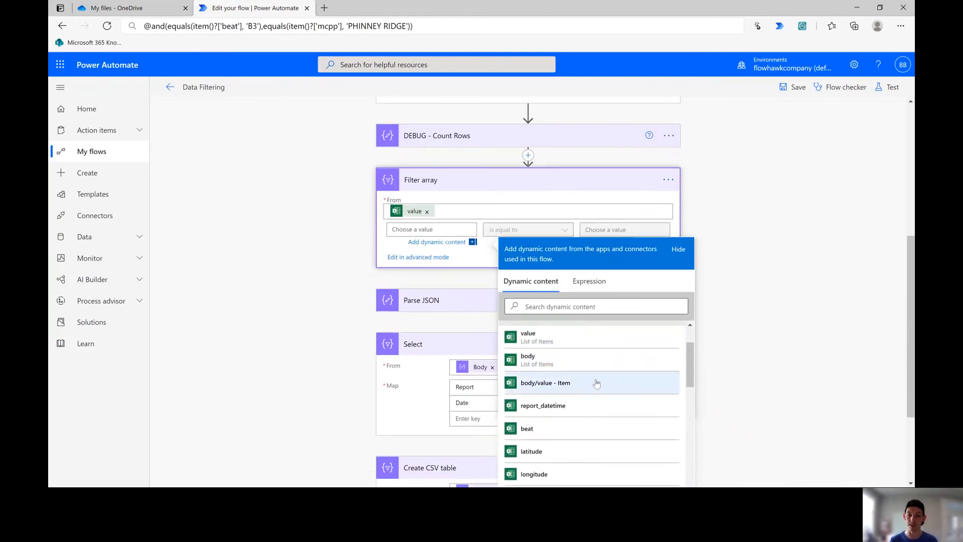
scroll(589, 393, up, 3)
scroll(528, 240, up, 3)
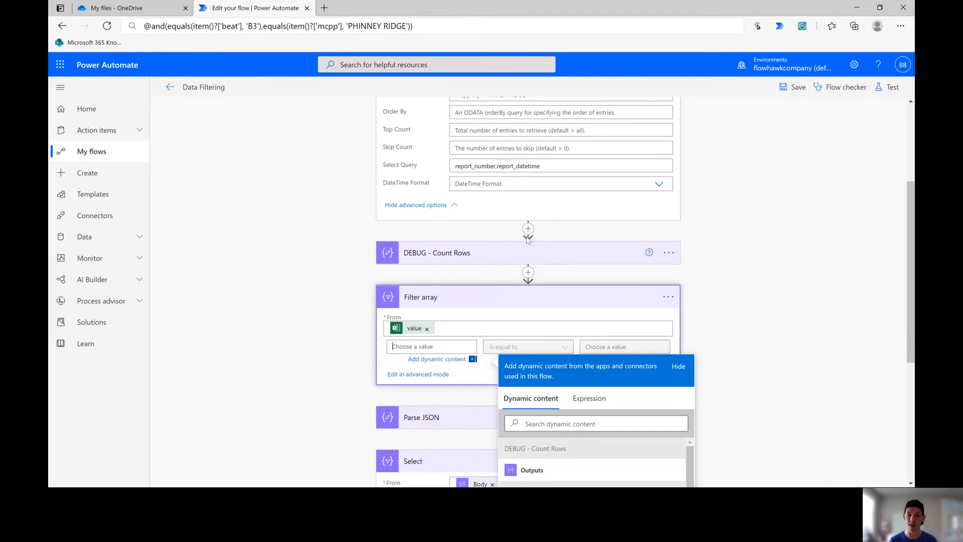
scroll(528, 240, up, 1)
scroll(528, 240, down, 4)
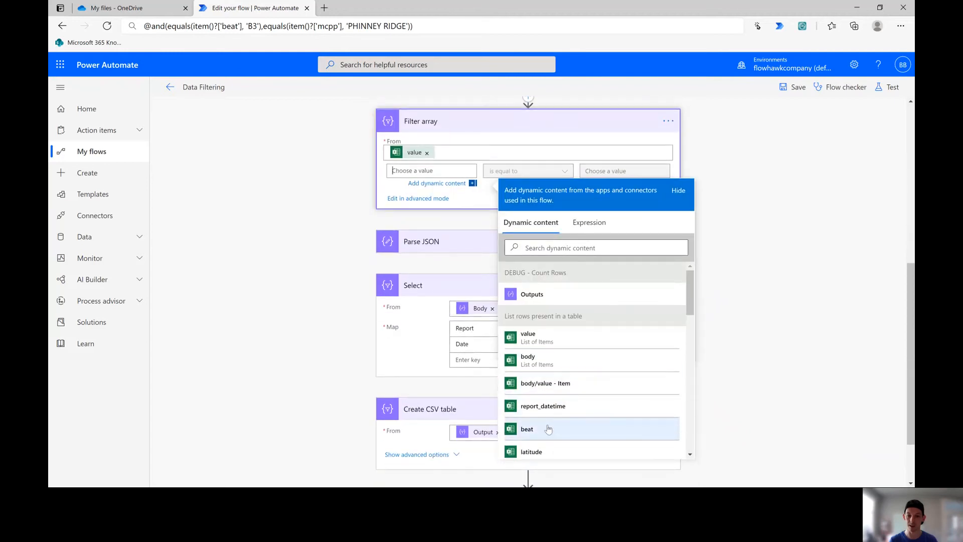
click(528, 429)
click(602, 171)
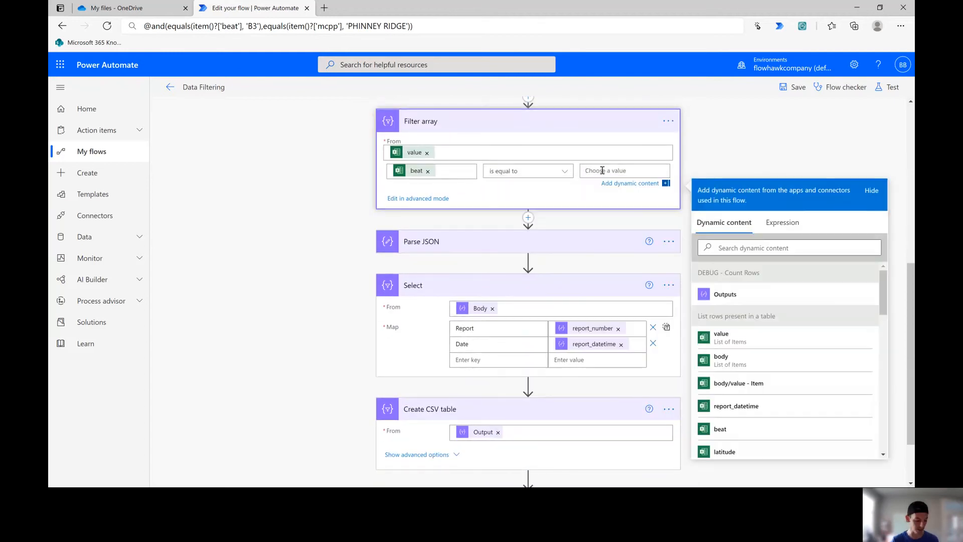
text(B3)
click(720, 179)
Step: Add beat to the List rows present in a table action's Select Query, making it report_number,report_datetime,beat
scroll(527, 219, up, 4)
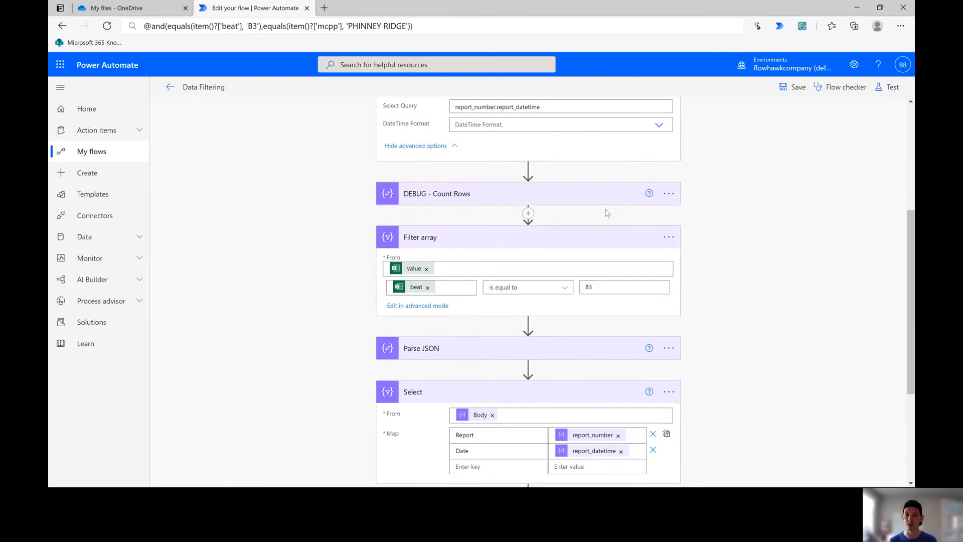
scroll(527, 220, up, 3)
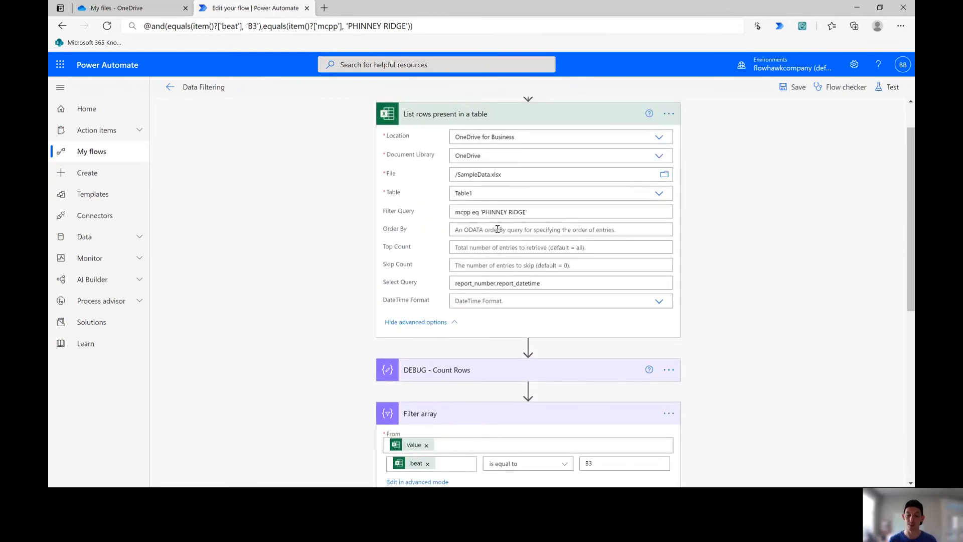
click(549, 284)
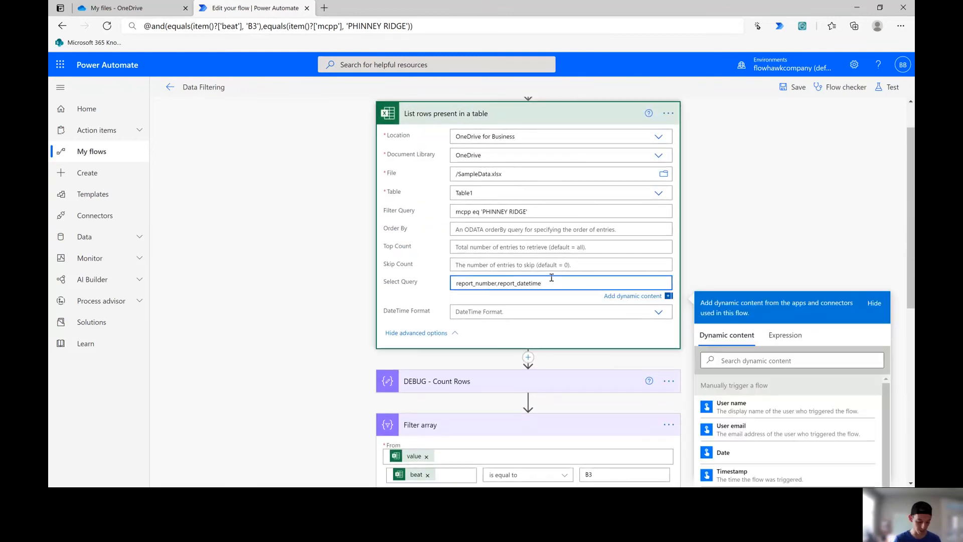
text(,beat)
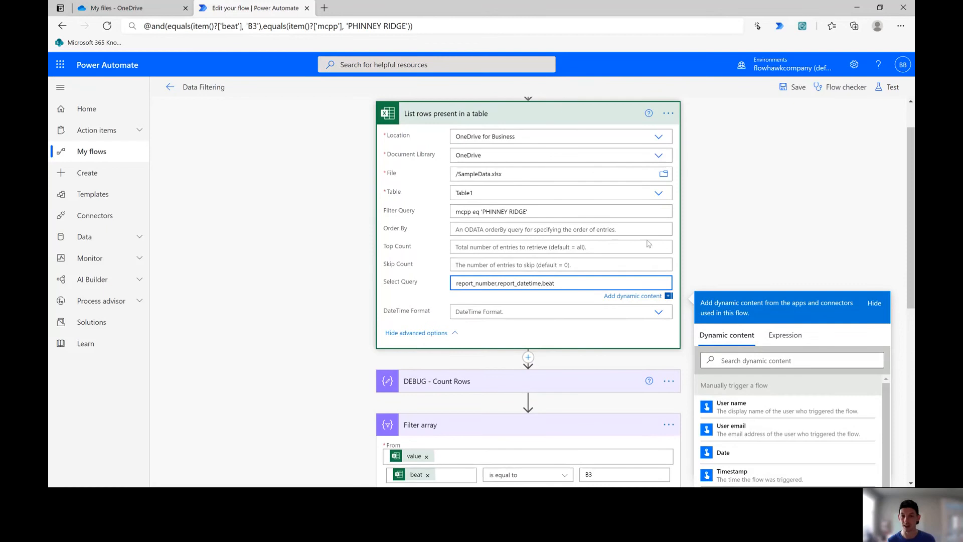
click(732, 234)
Step: Save the edited Data Filtering flow and return to its details page
scroll(733, 233, down, 1)
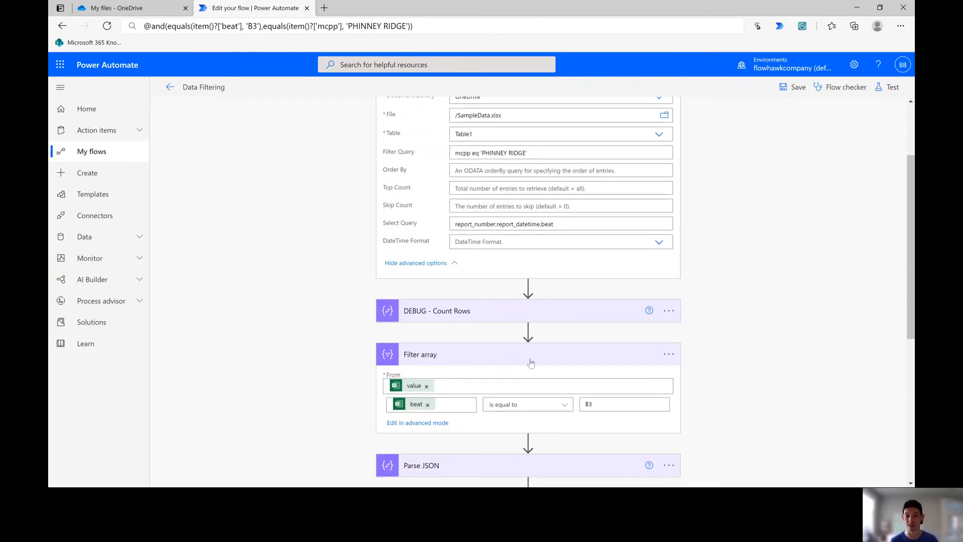
scroll(529, 364, down, 2)
scroll(531, 362, down, 1)
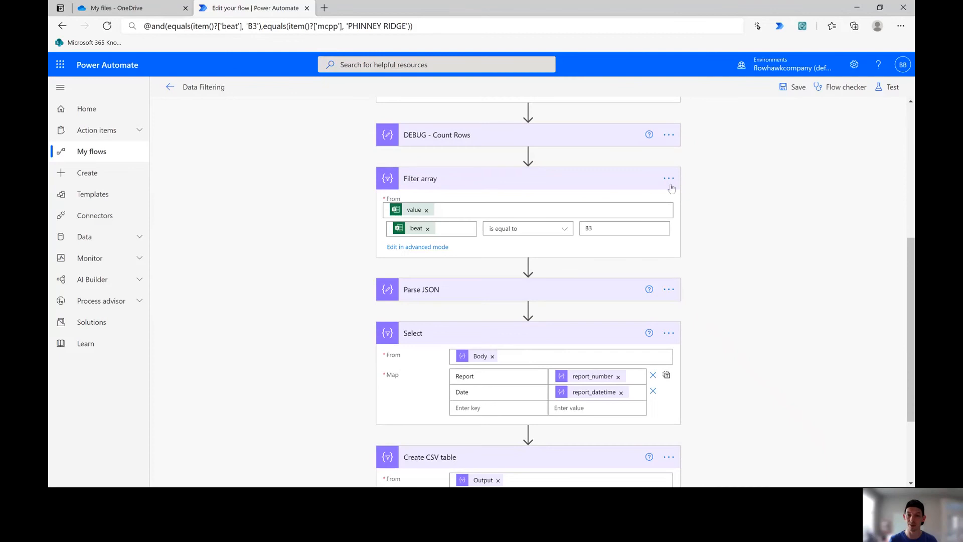
click(792, 88)
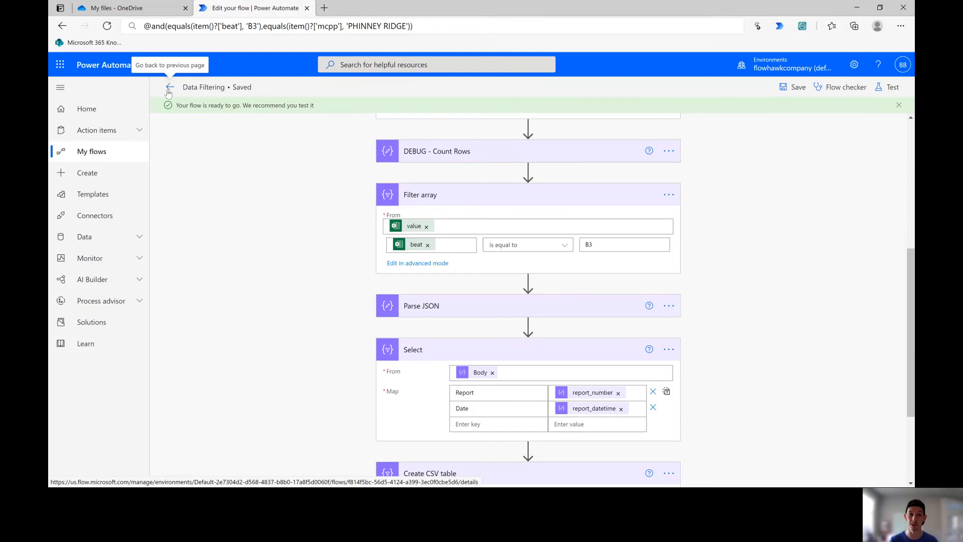
click(170, 87)
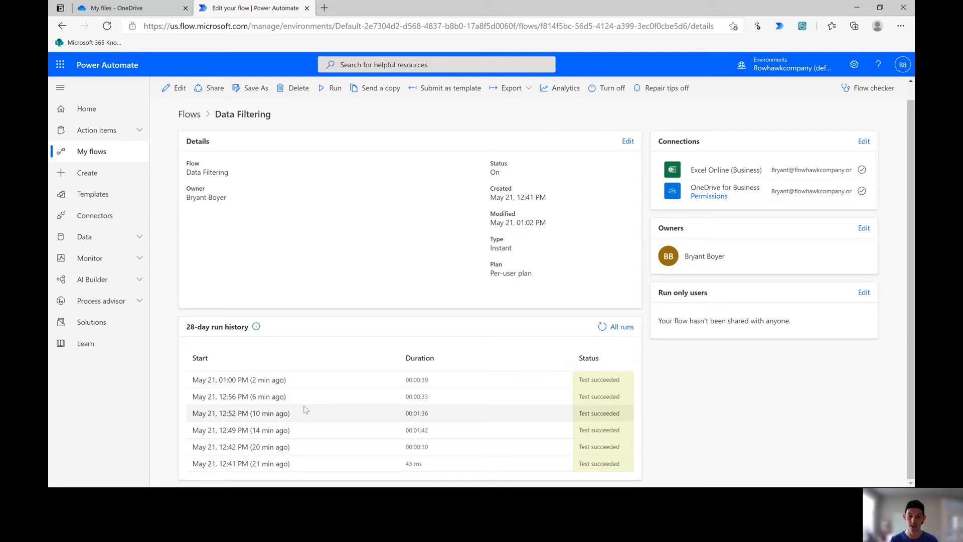
Step: Review the action durations of the May 21 12:56 PM and 01:00 PM runs in the run history
click(264, 398)
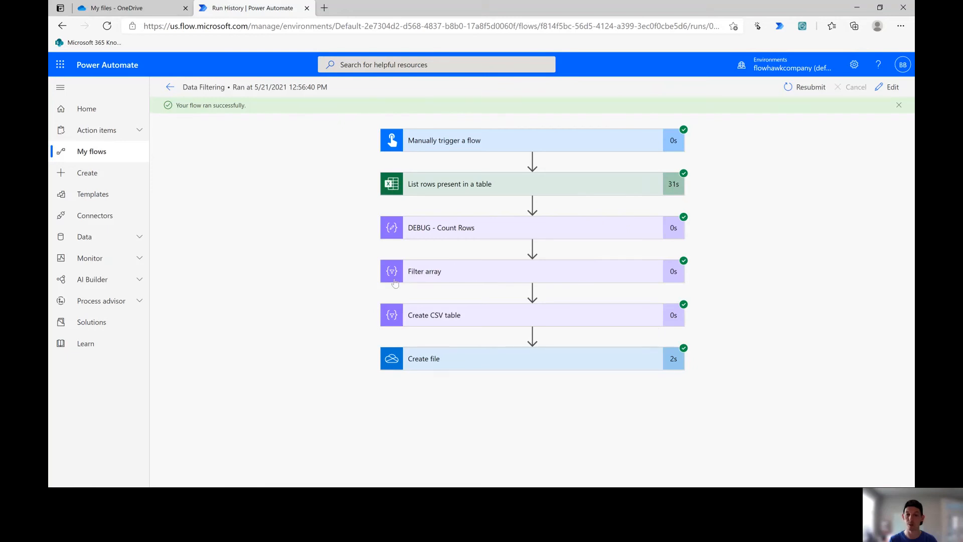
click(170, 87)
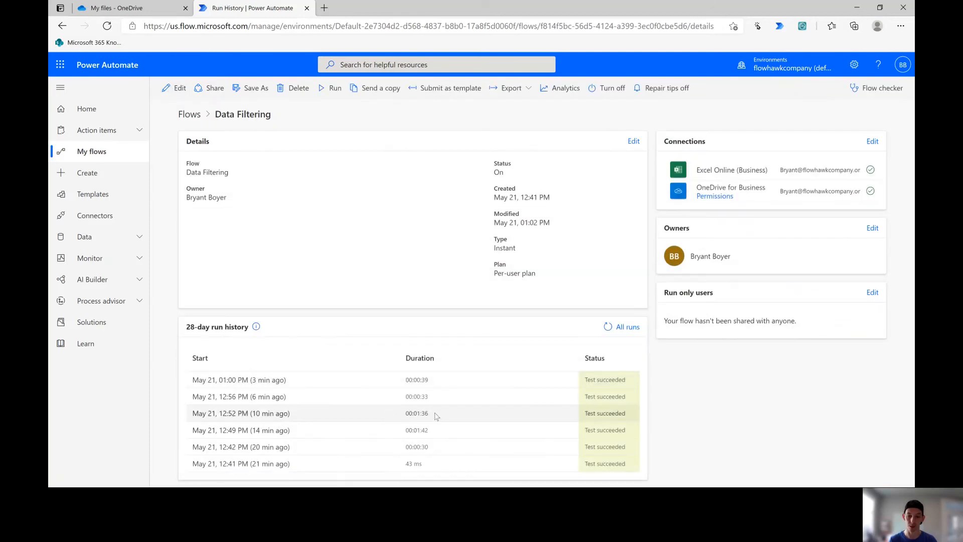
click(282, 380)
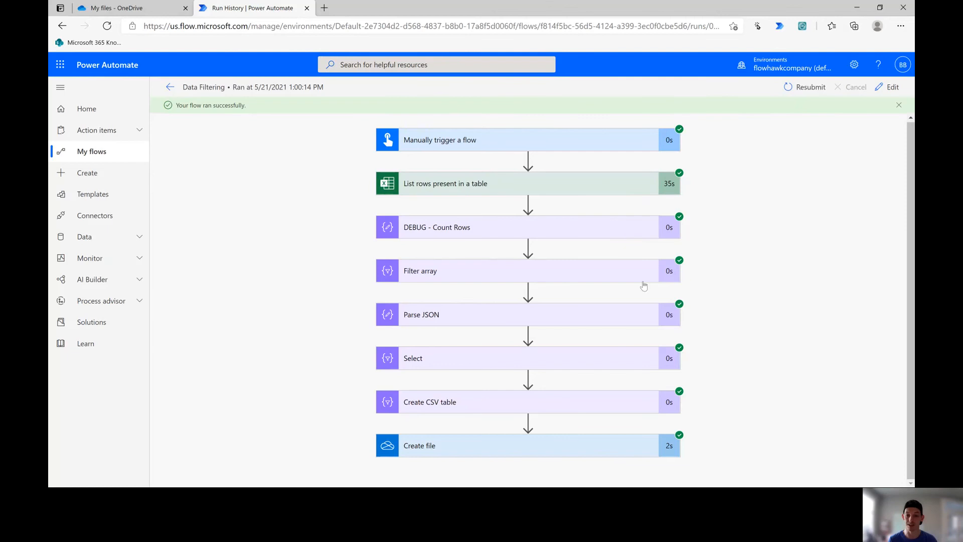
Step: Switch to OneDrive, open Output.csv and fit columns A and B to their contents to read the report numbers and dates
click(126, 7)
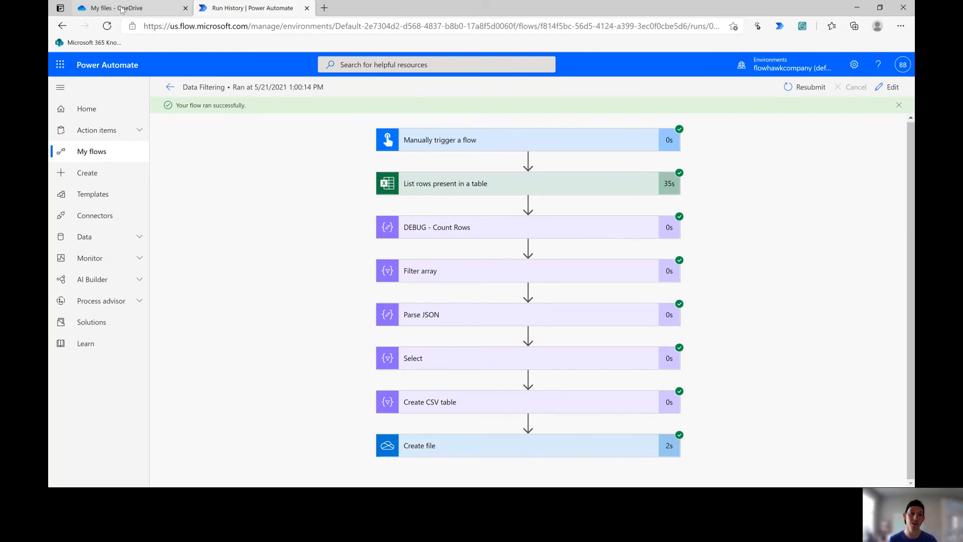
click(251, 212)
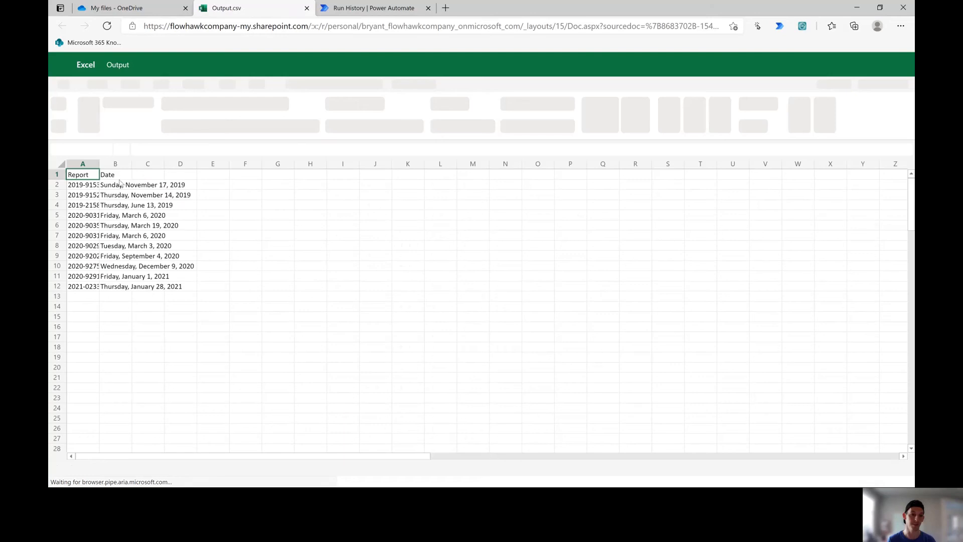
double_click(98, 163)
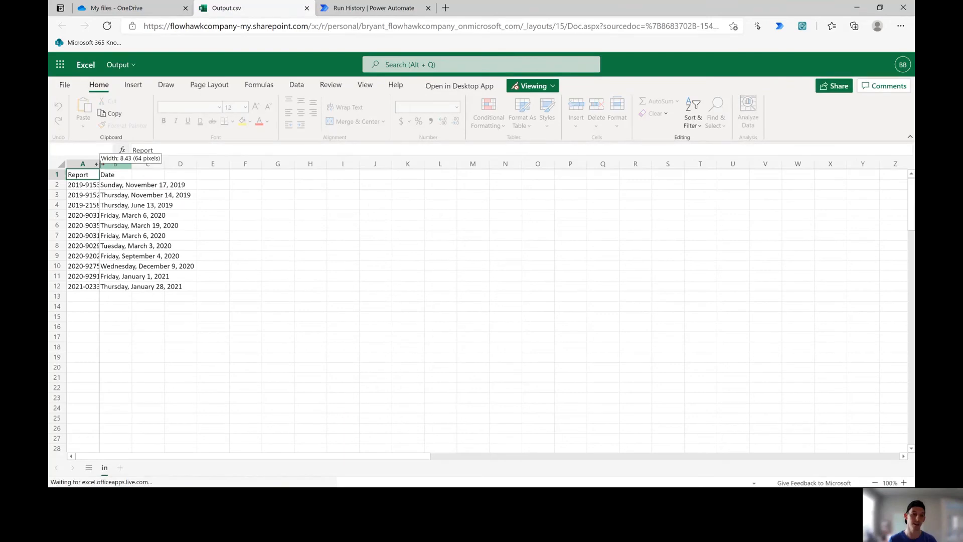
double_click(141, 164)
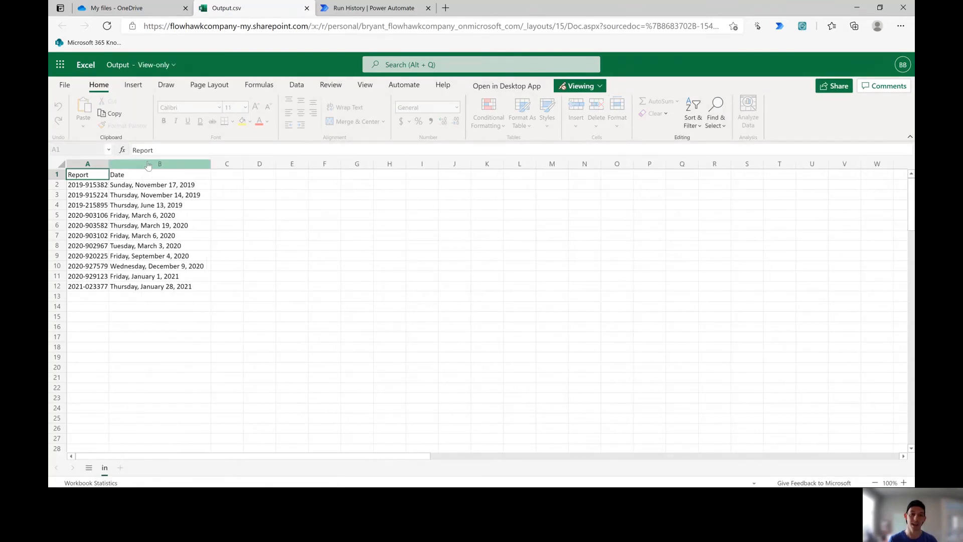
click(134, 7)
click(234, 7)
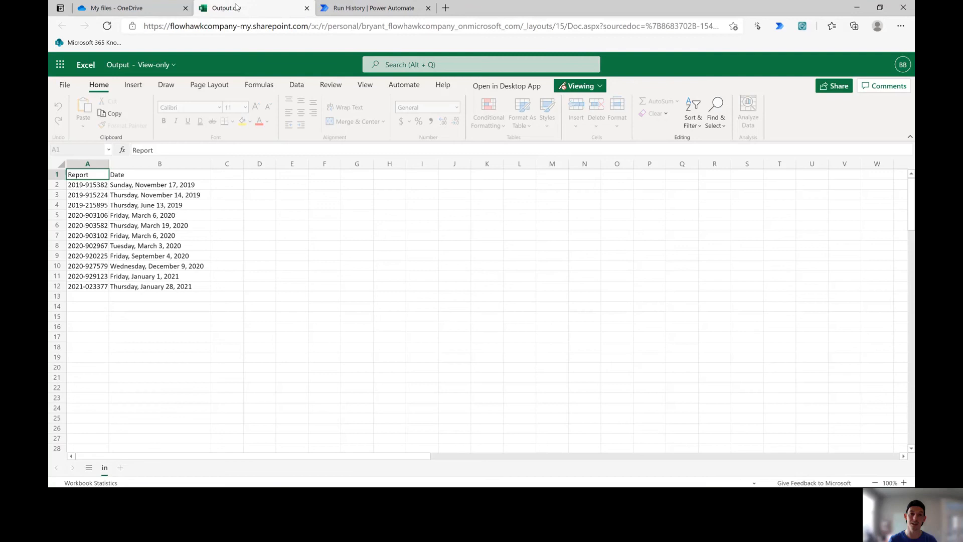
Step: Close the Output.csv workbook and delete Output.csv from the OneDrive files
click(307, 8)
click(365, 211)
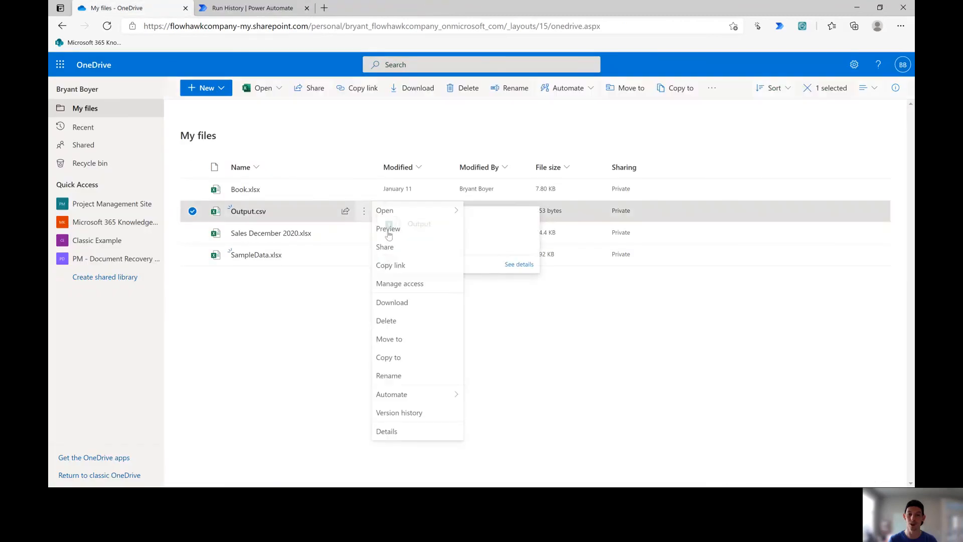
click(400, 323)
click(487, 296)
Step: Switch to Power Automate, reopen the Data Filtering flow for editing and run it as a manual test
click(248, 7)
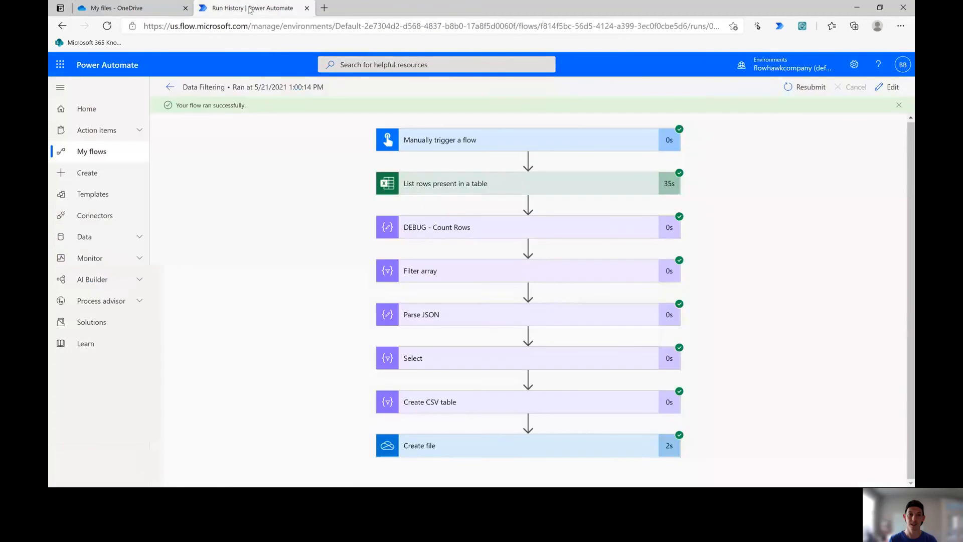
click(171, 88)
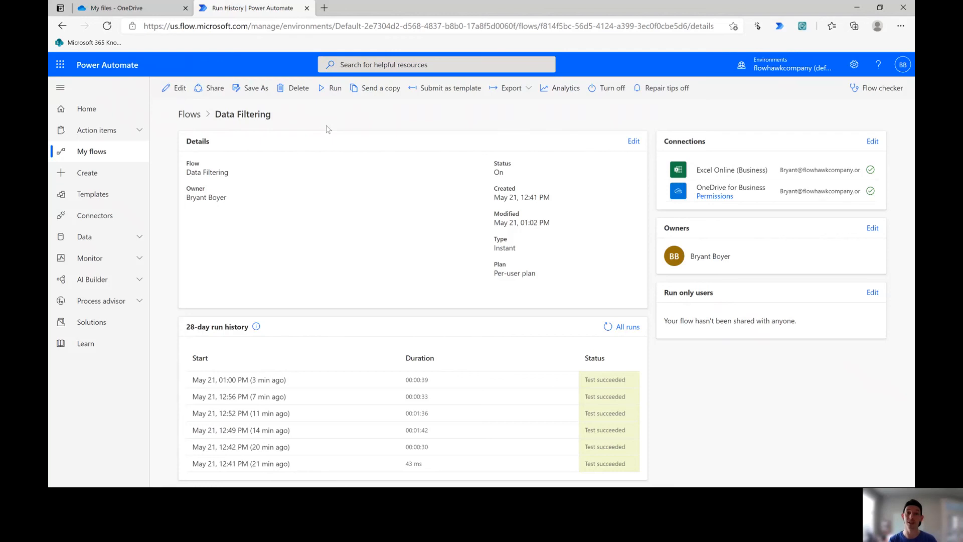
click(176, 94)
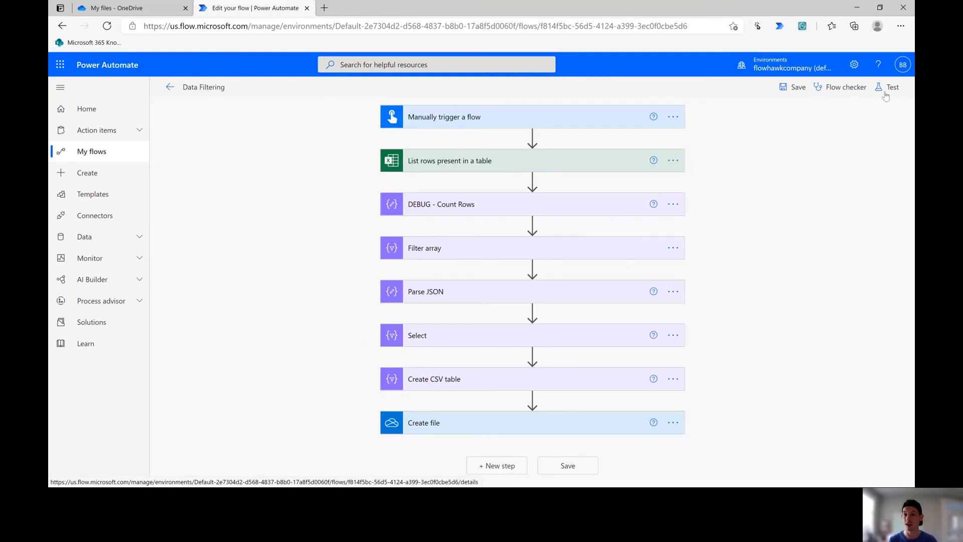
click(555, 162)
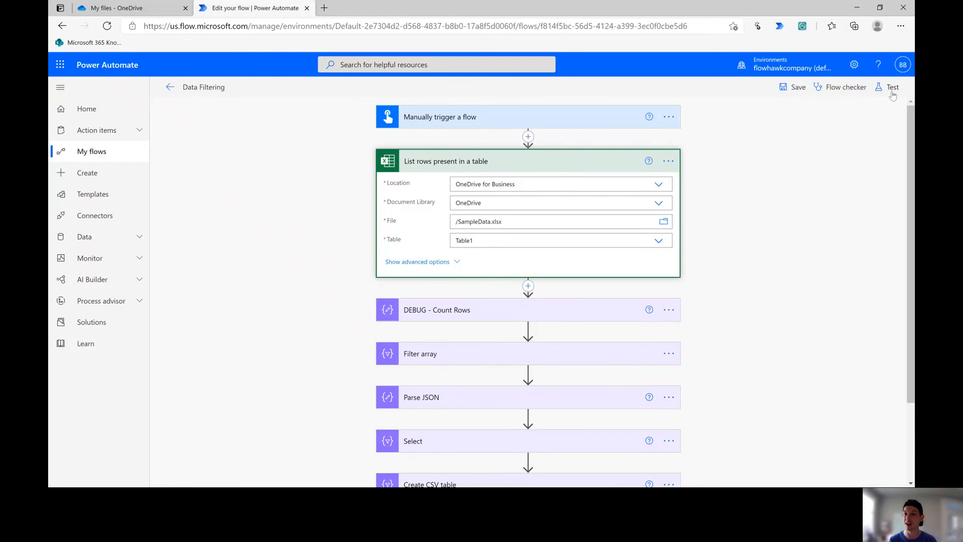
click(891, 89)
click(770, 469)
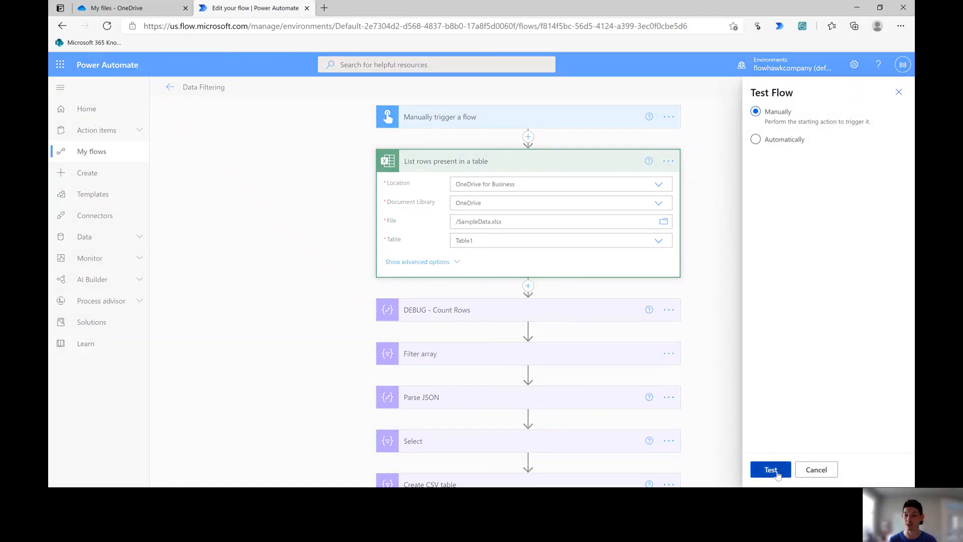
click(778, 470)
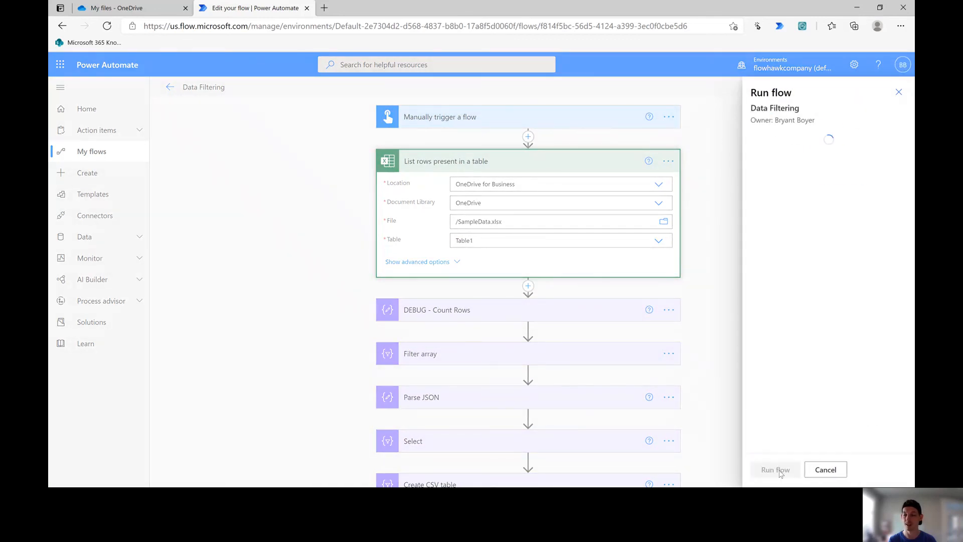
click(779, 472)
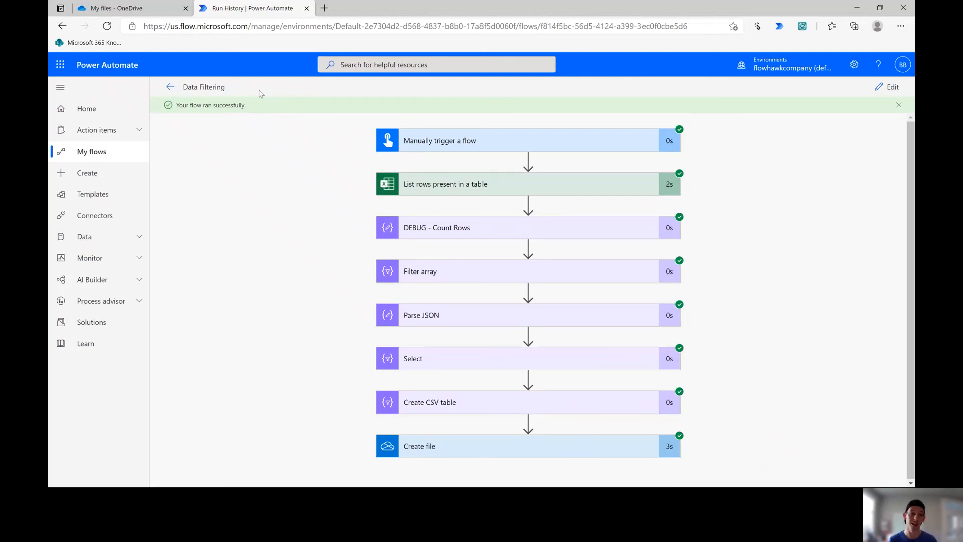
Step: Leave the Data Filtering test run, switch to OneDrive and open Output.csv, fitting columns A and B to check the reports and dates
click(170, 88)
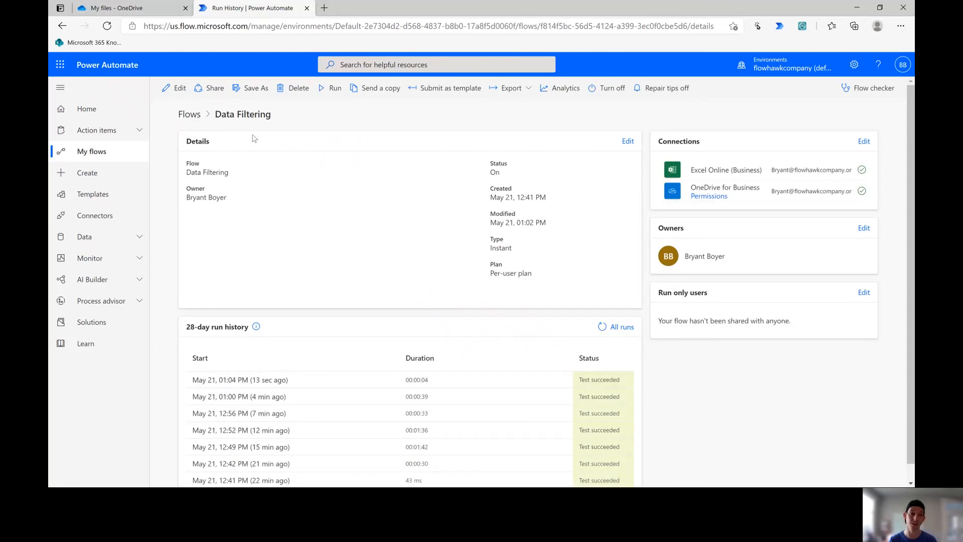
click(140, 8)
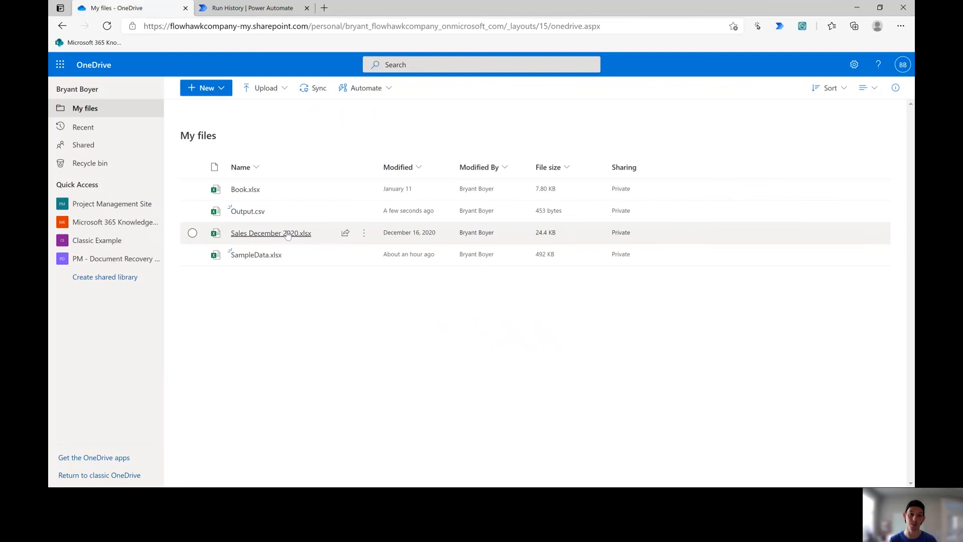
click(241, 215)
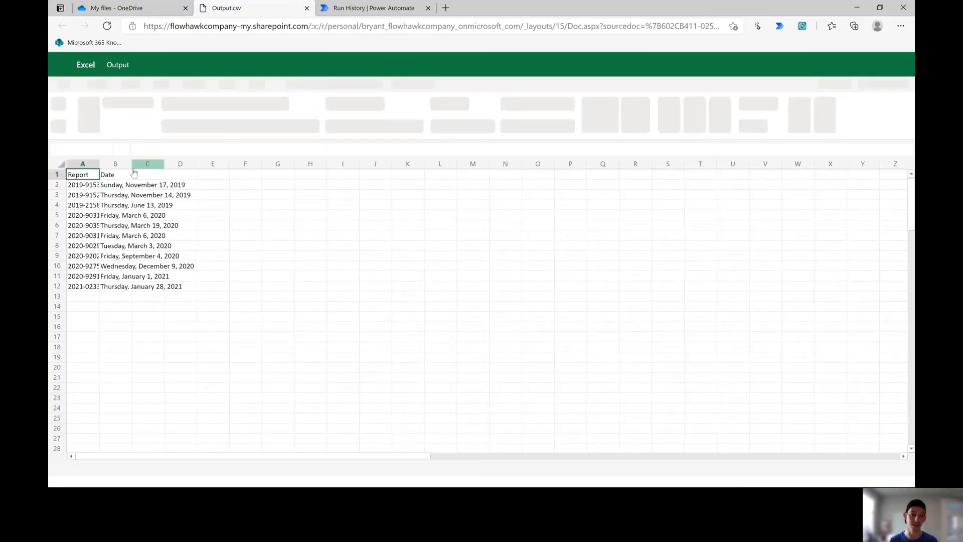
double_click(100, 164)
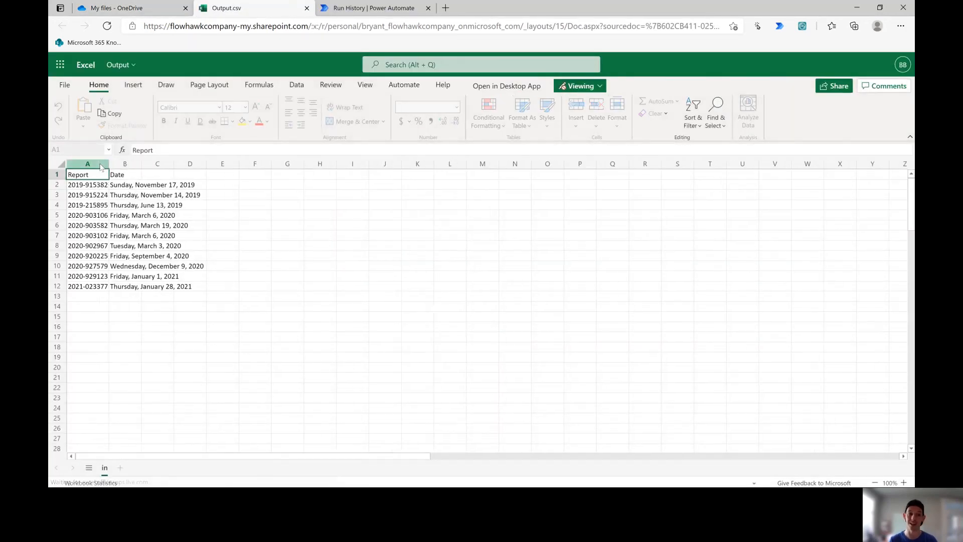
double_click(139, 165)
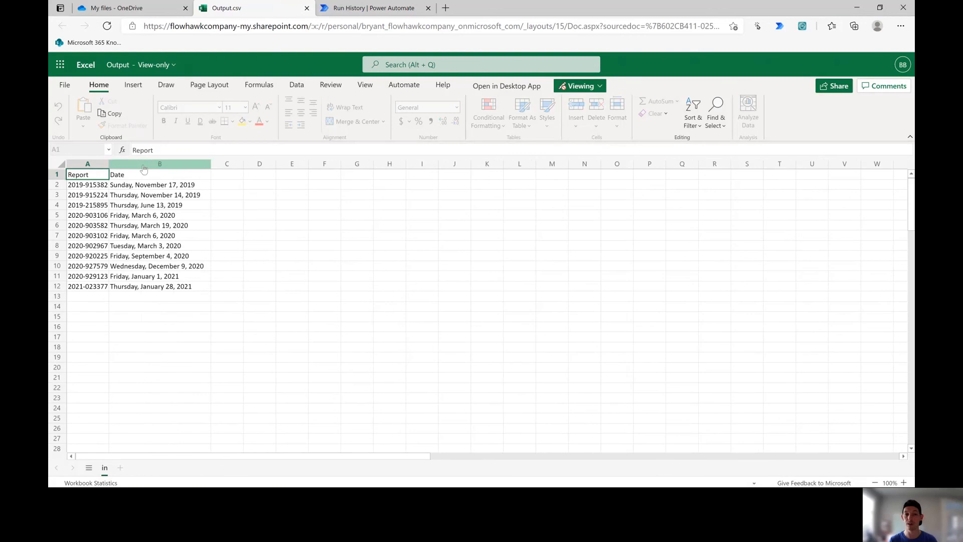
Step: Close the Output.csv workbook and switch back to Power Automate to compare the run durations of the Data Filtering flow
click(119, 9)
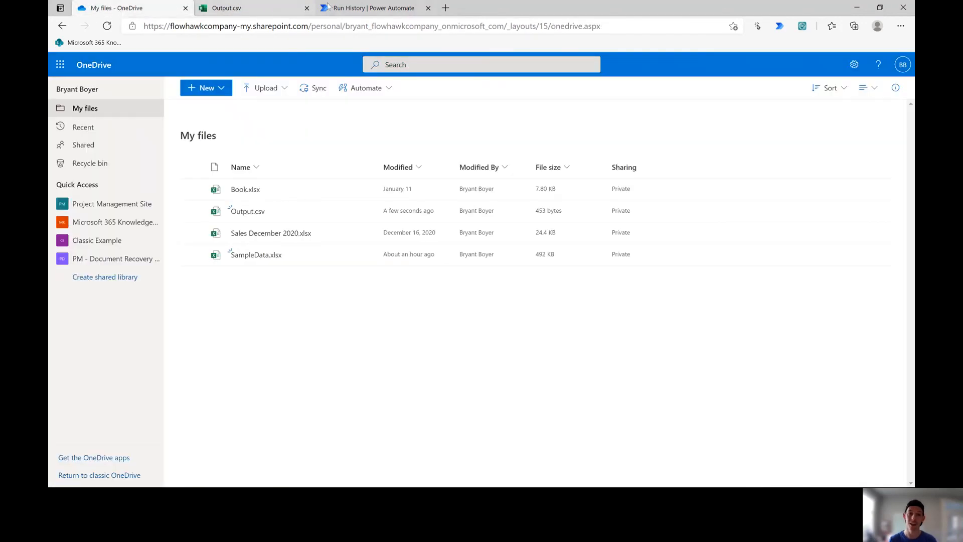
click(306, 8)
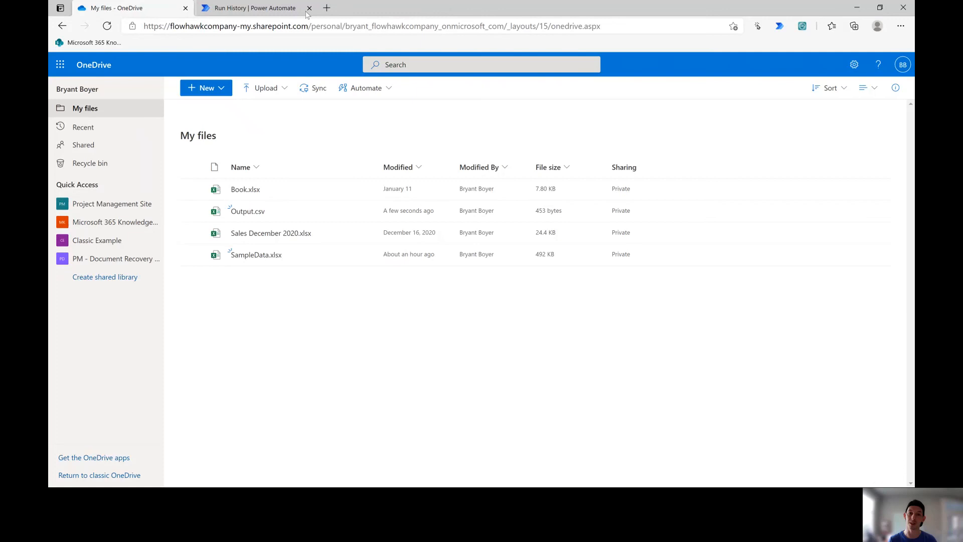
click(267, 9)
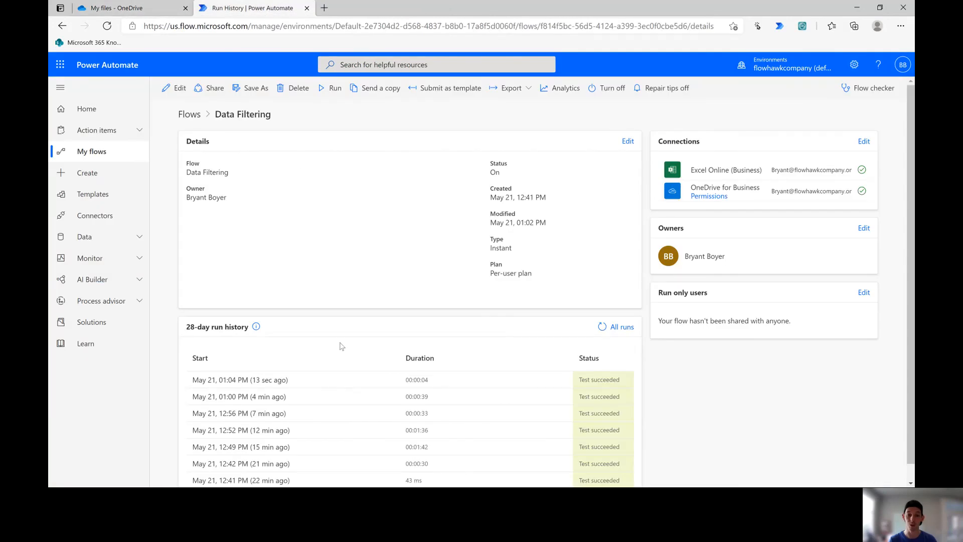